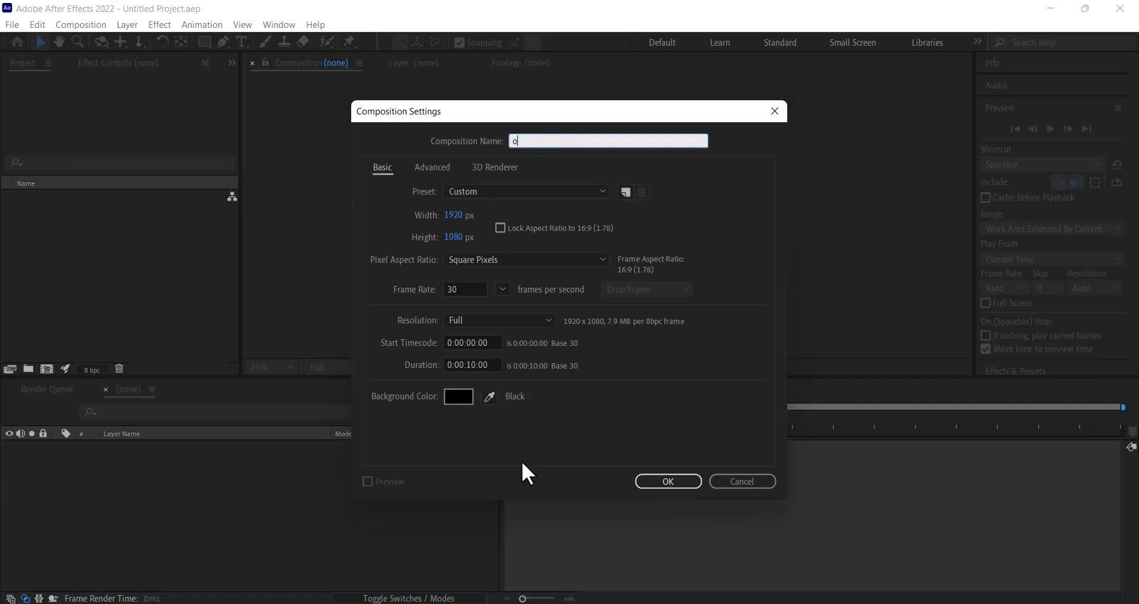
Create the 1920 x 1080, 30 fps, 10-second composition named orange and add a comp-sized solid named BG to it.
left_click(667, 481)
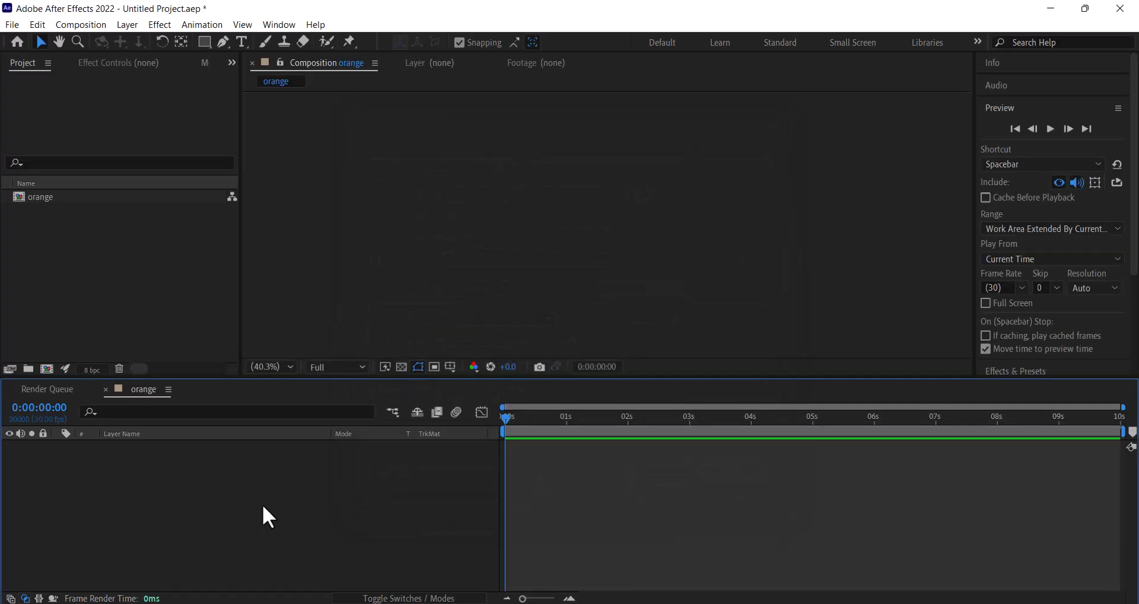
right_click(189, 476)
mouse_move(277, 315)
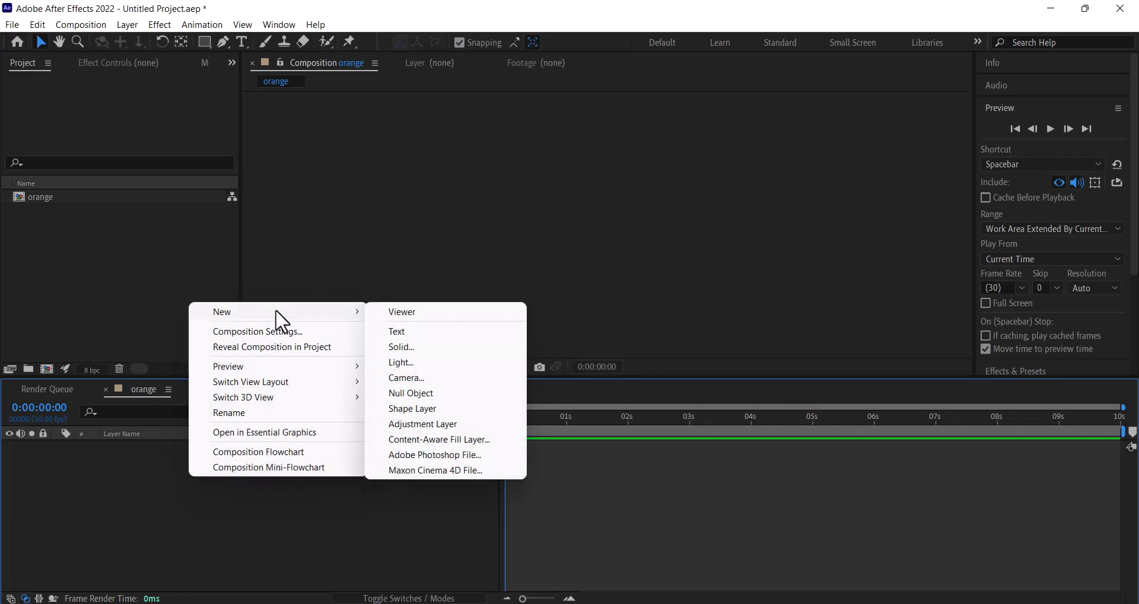
left_click(400, 347)
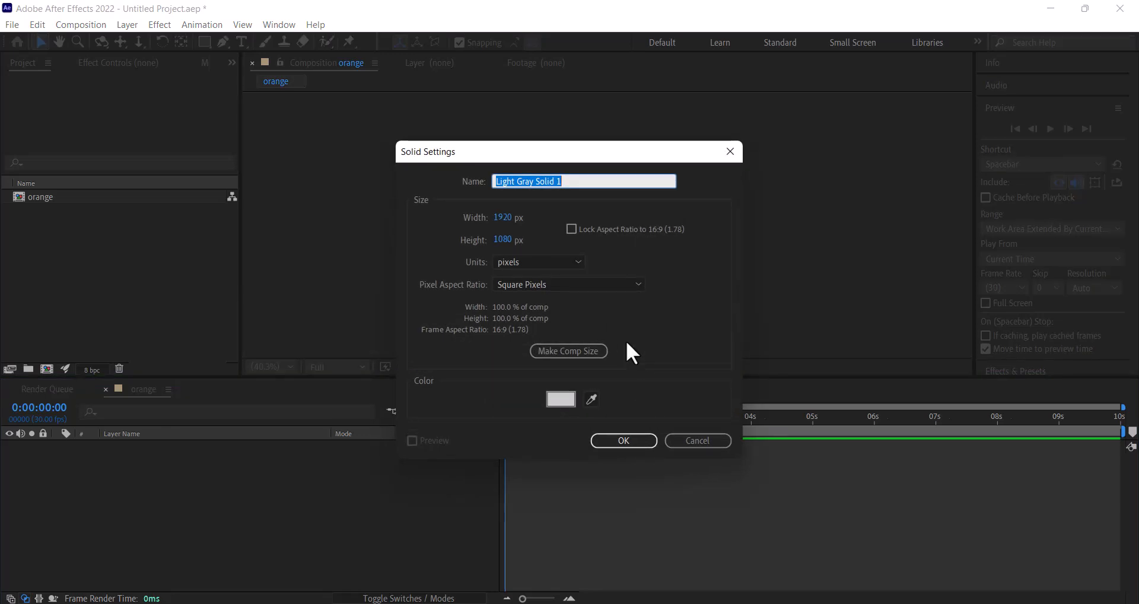
type("BG")
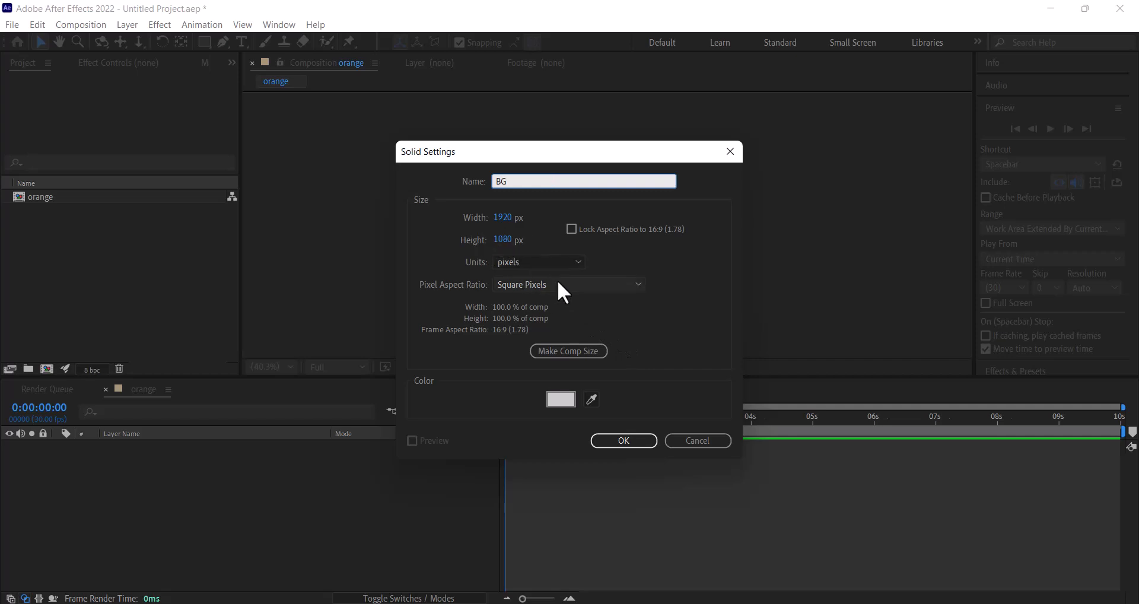
left_click(621, 442)
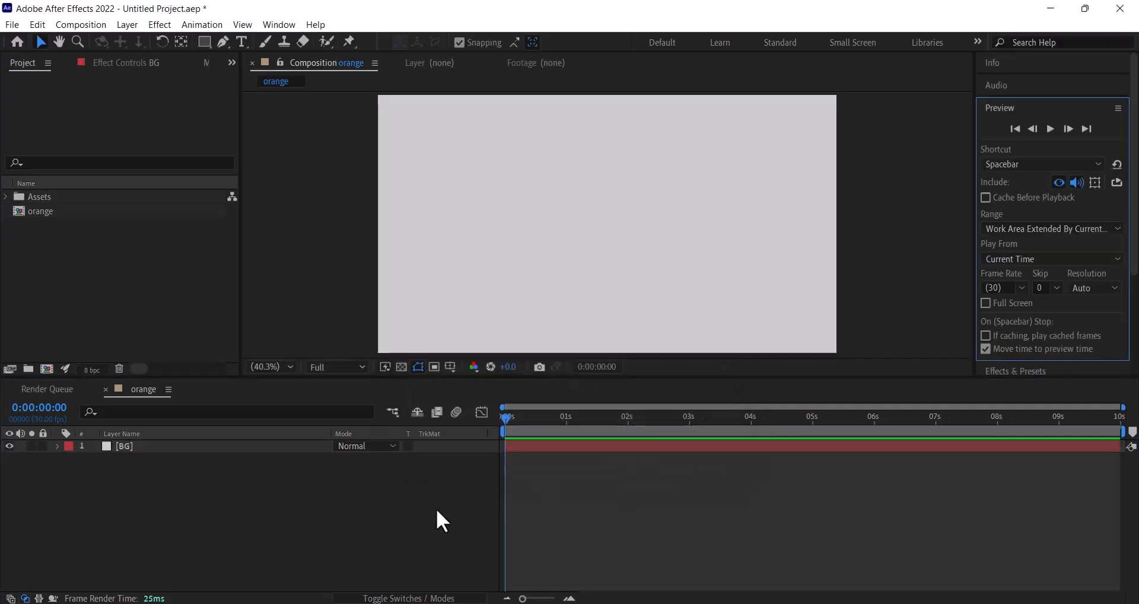
Find the Gradient Ramp effect by searching for "gradie" and apply it to the BG solid.
left_click(1032, 108)
left_click(1030, 134)
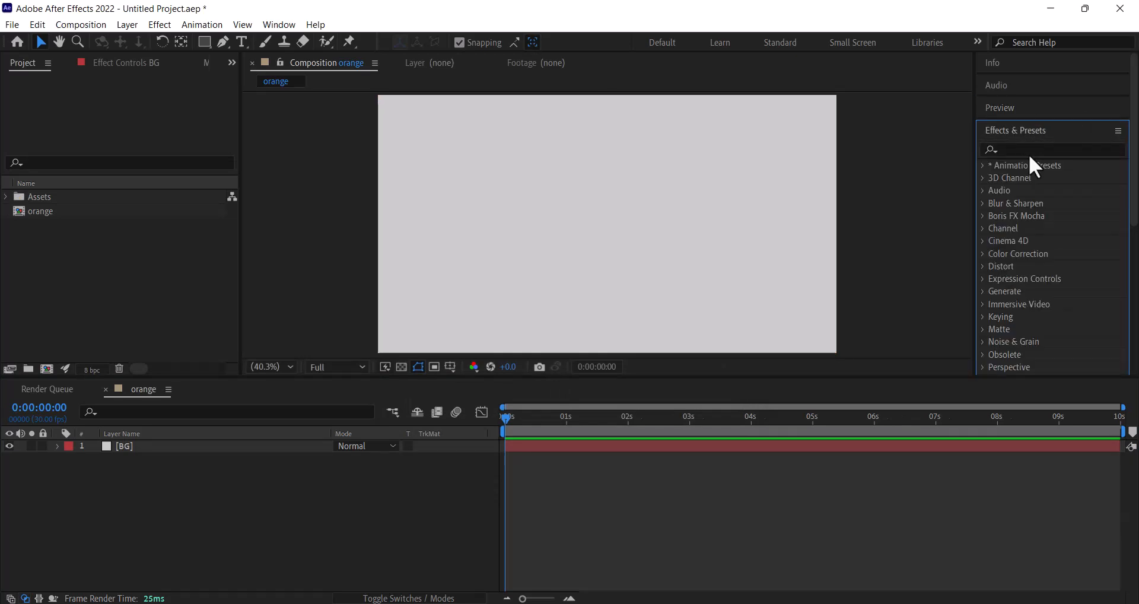
left_click(1028, 150)
type("gradie")
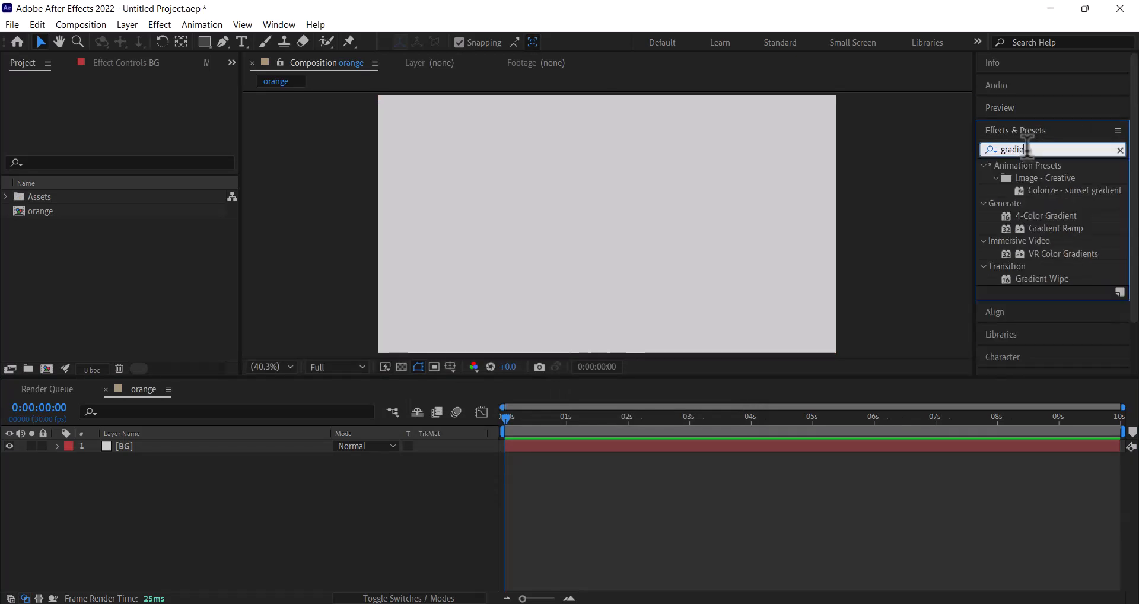
left_click(1006, 230)
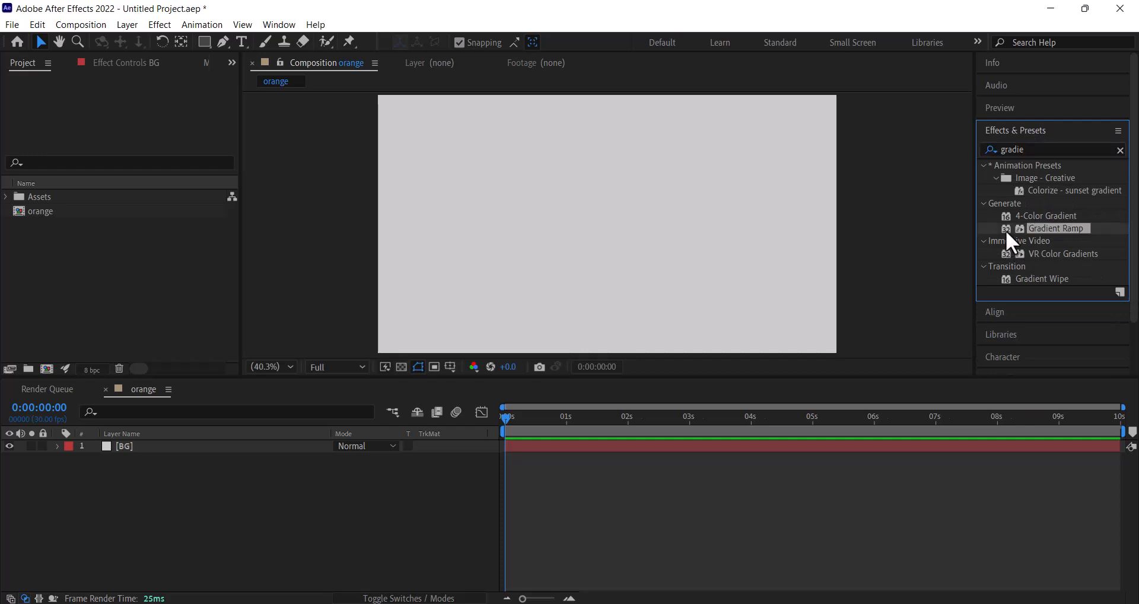
left_click_drag(1006, 230, 379, 254)
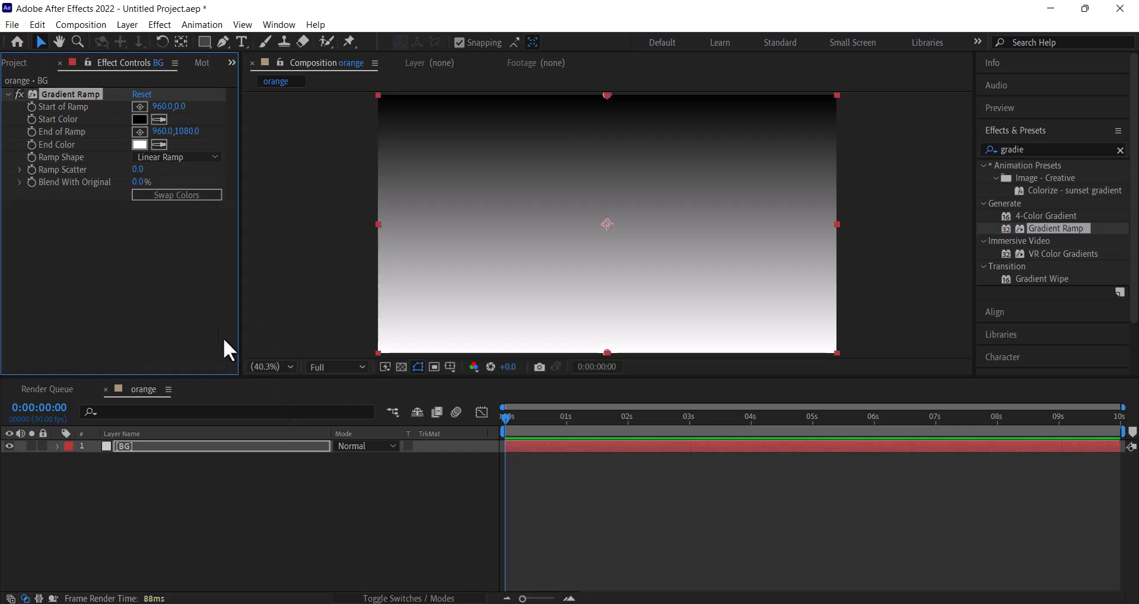
Set the Gradient Ramp's start color to FF8800 and its end color to FED502.
left_click(139, 119)
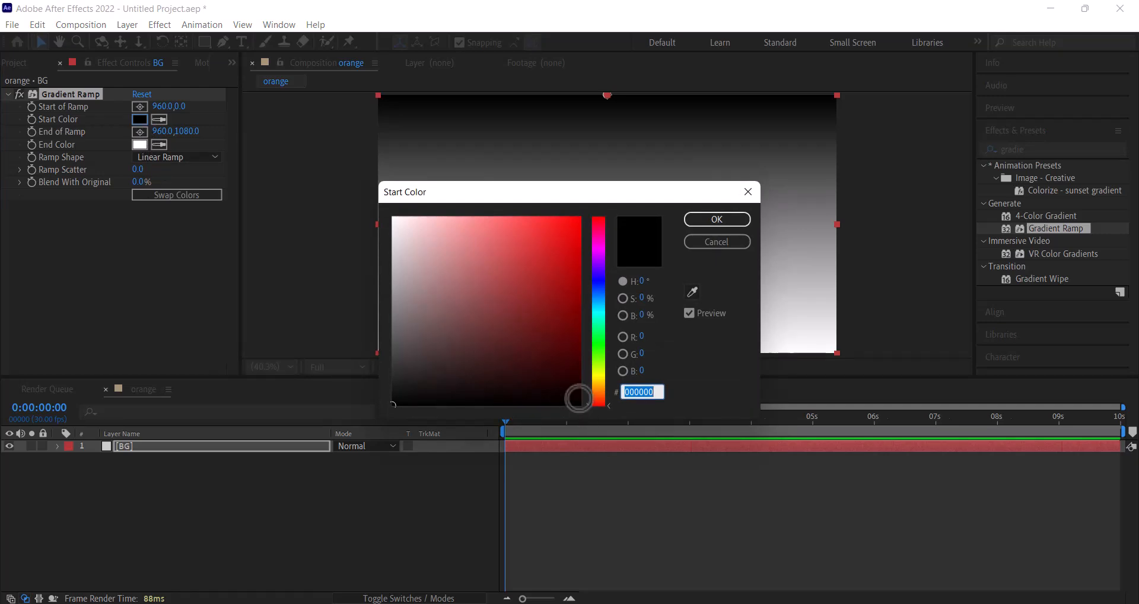
type("FF")
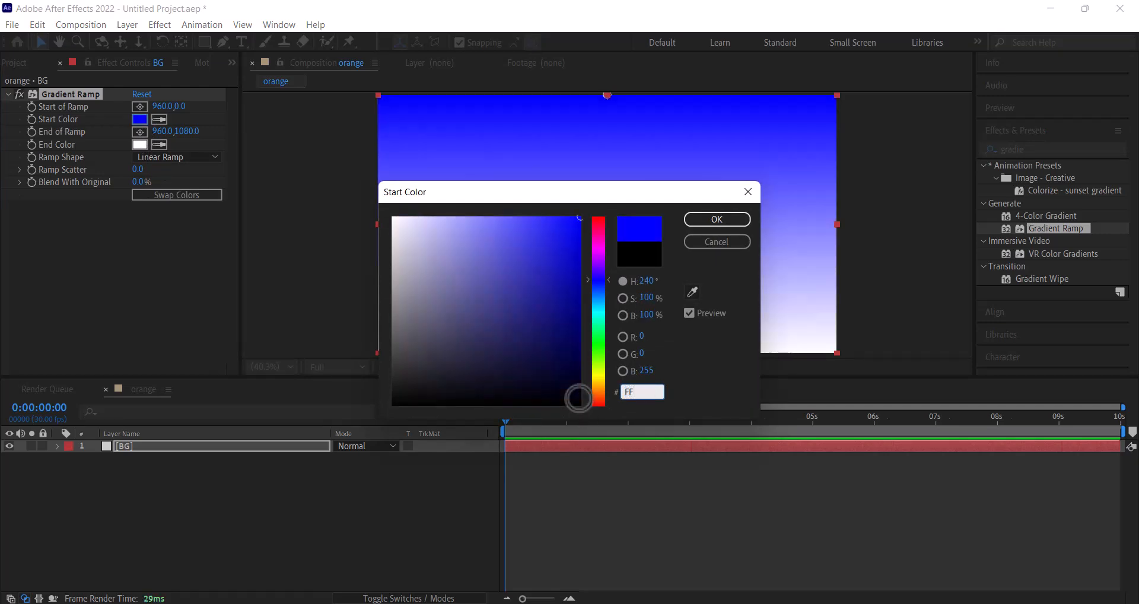
type("8800")
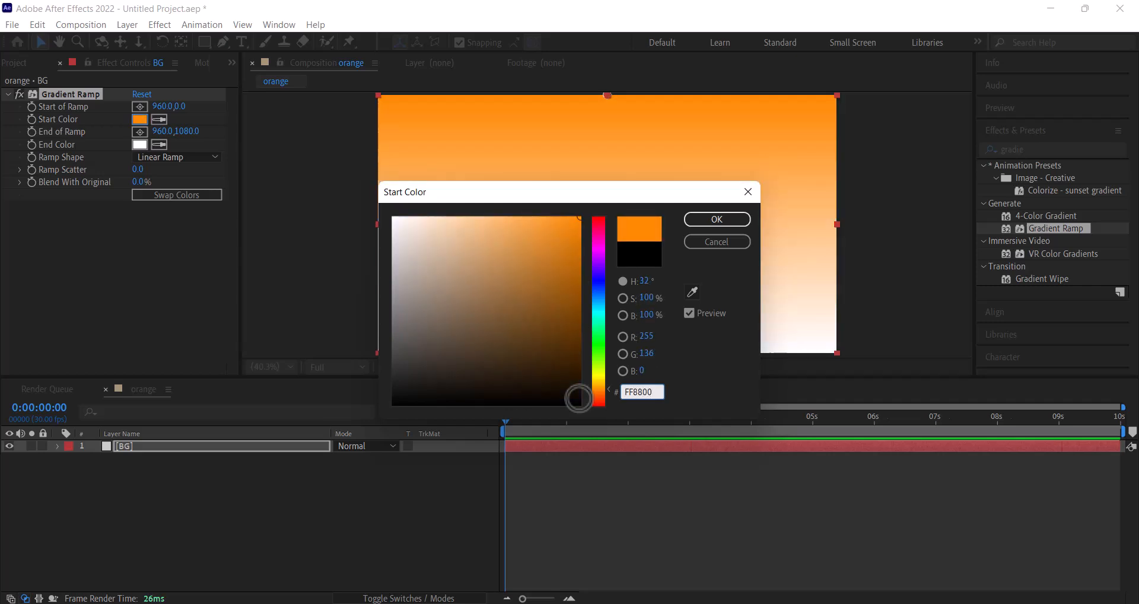
left_click(701, 220)
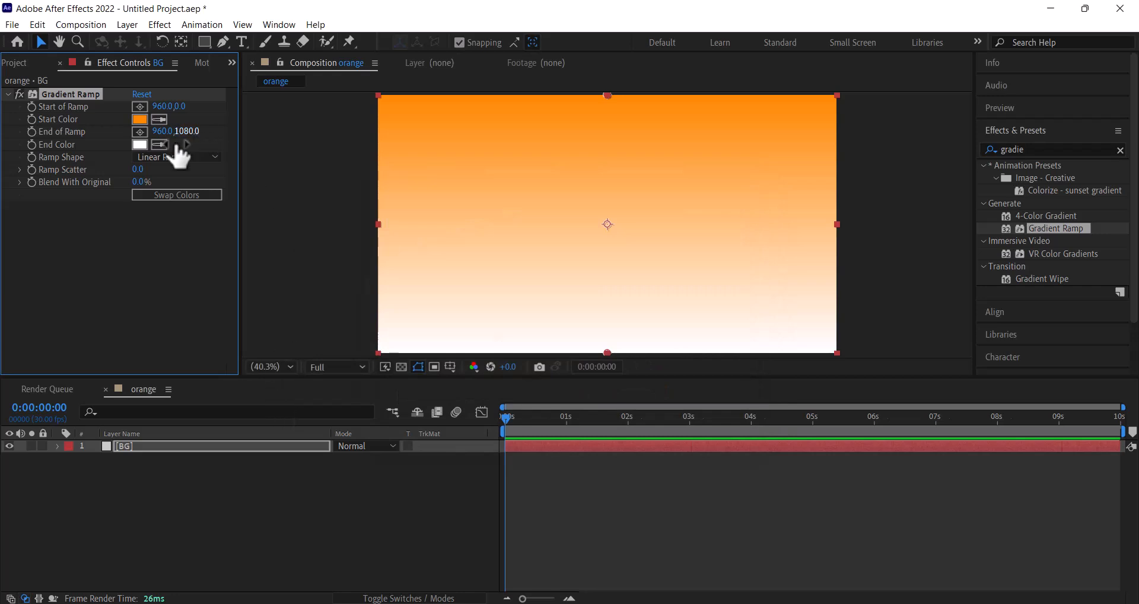
left_click(140, 144)
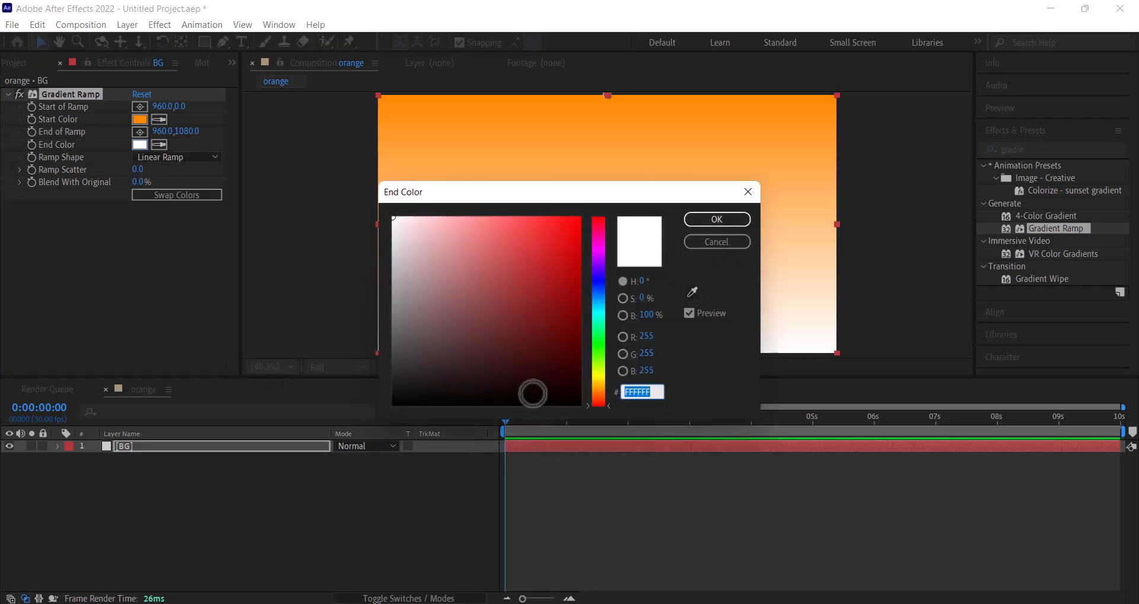
type("FE")
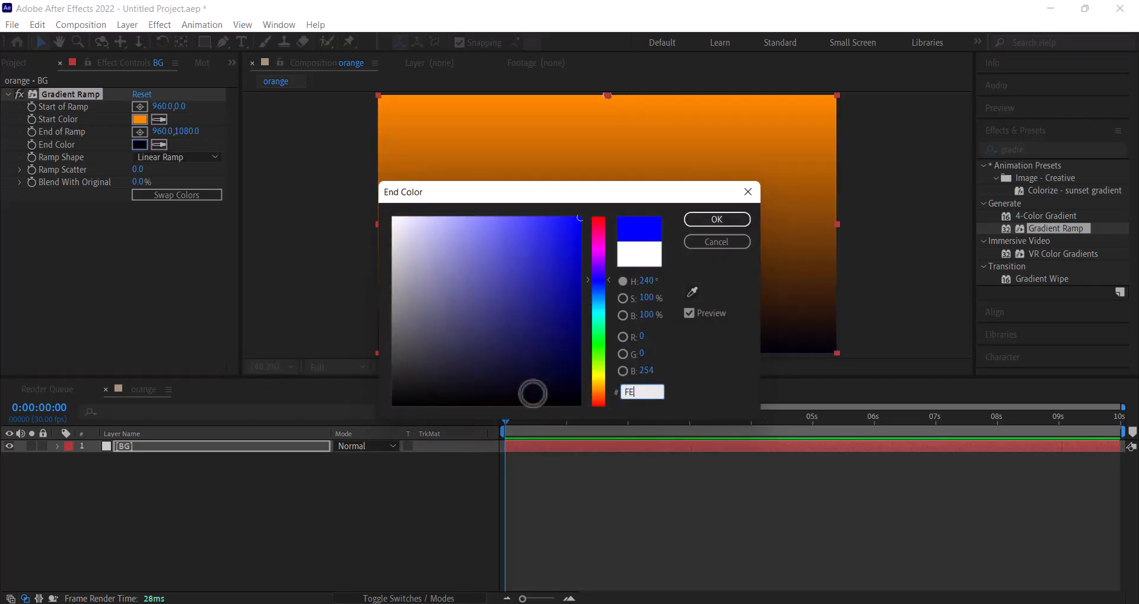
type("D502")
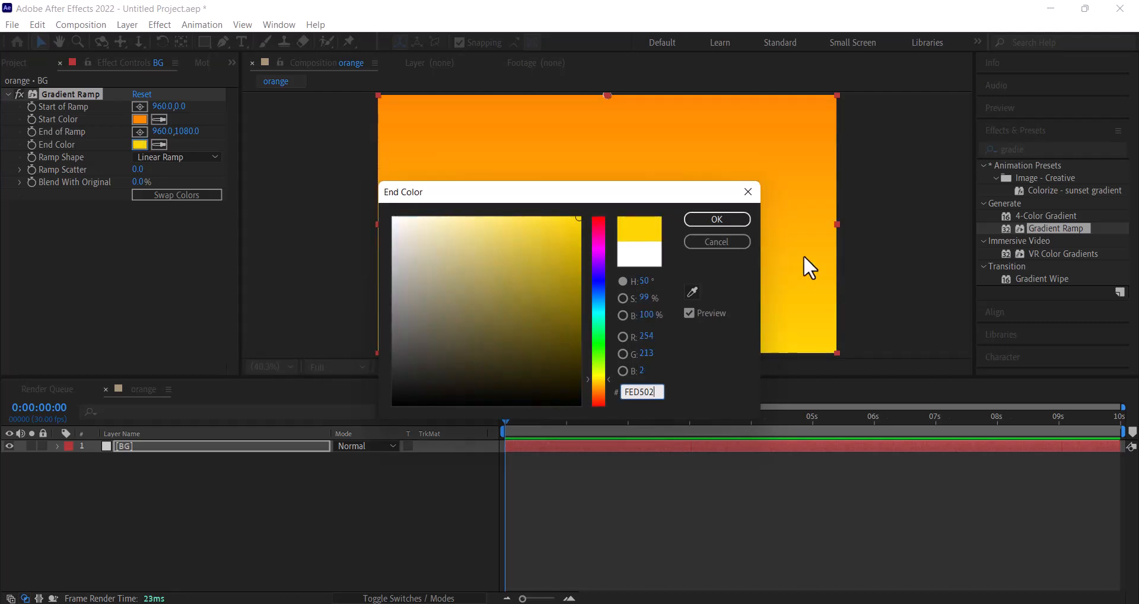
left_click(720, 220)
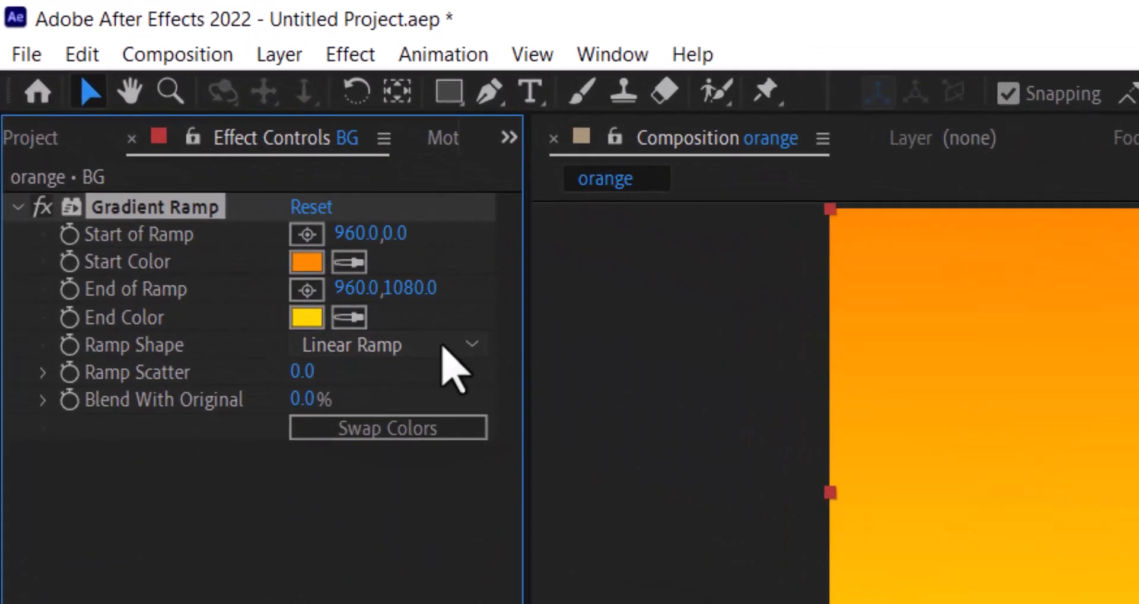
Change the gradient's ramp shape to Radial Ramp and swap its start and end colors.
left_click(201, 158)
left_click(416, 415)
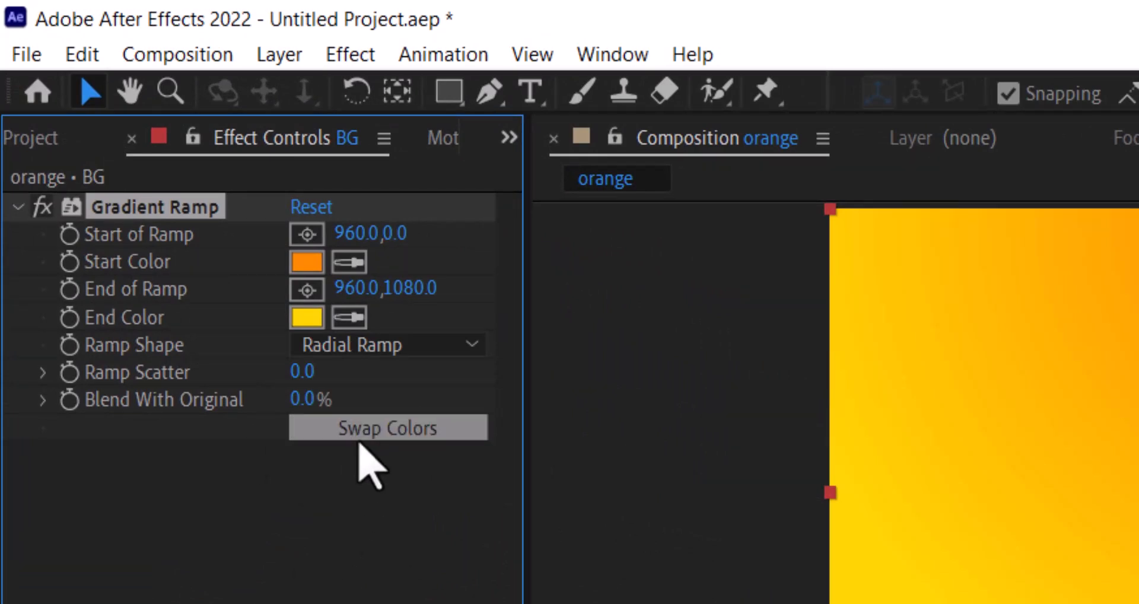
left_click(359, 439)
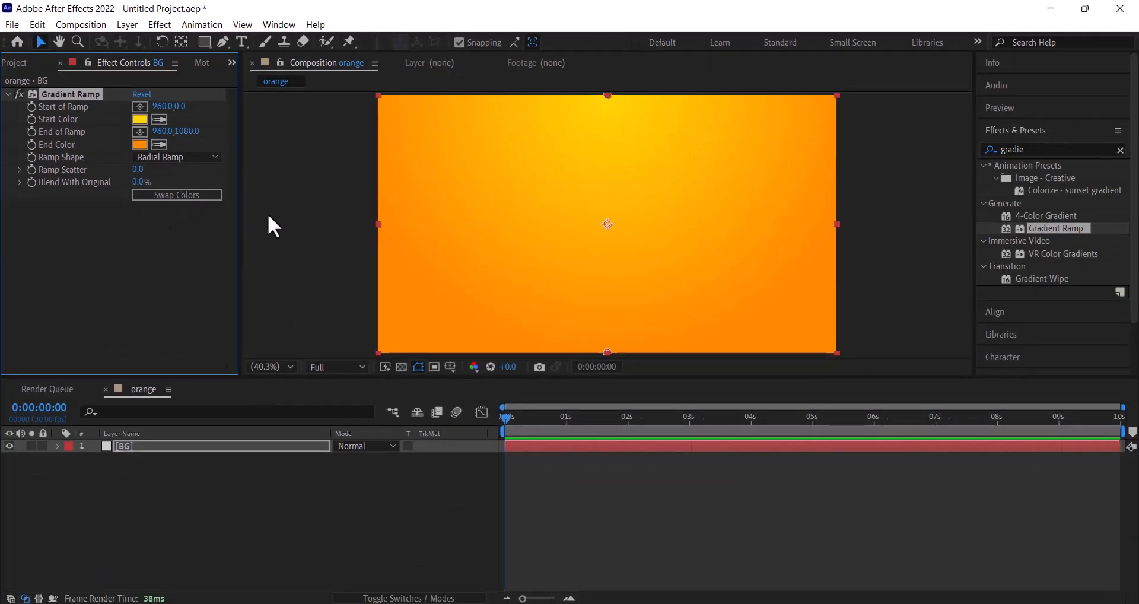
Place the end of the ramp below the frame at about 964, 1388 and set Ramp Scatter to 100.
scroll(397, 302, "down", 2)
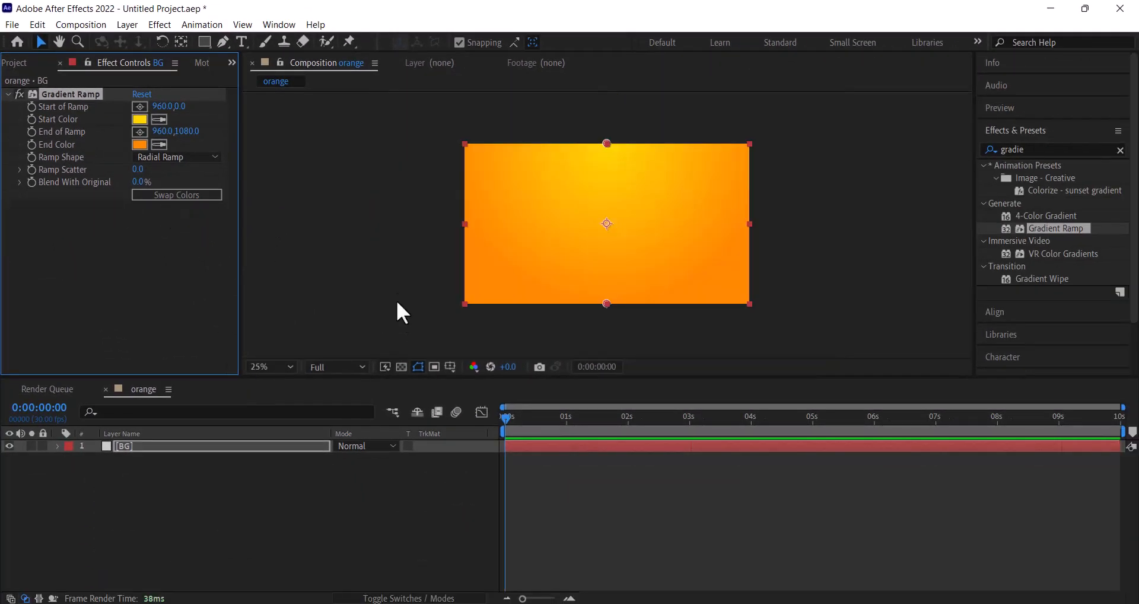
left_click(140, 132)
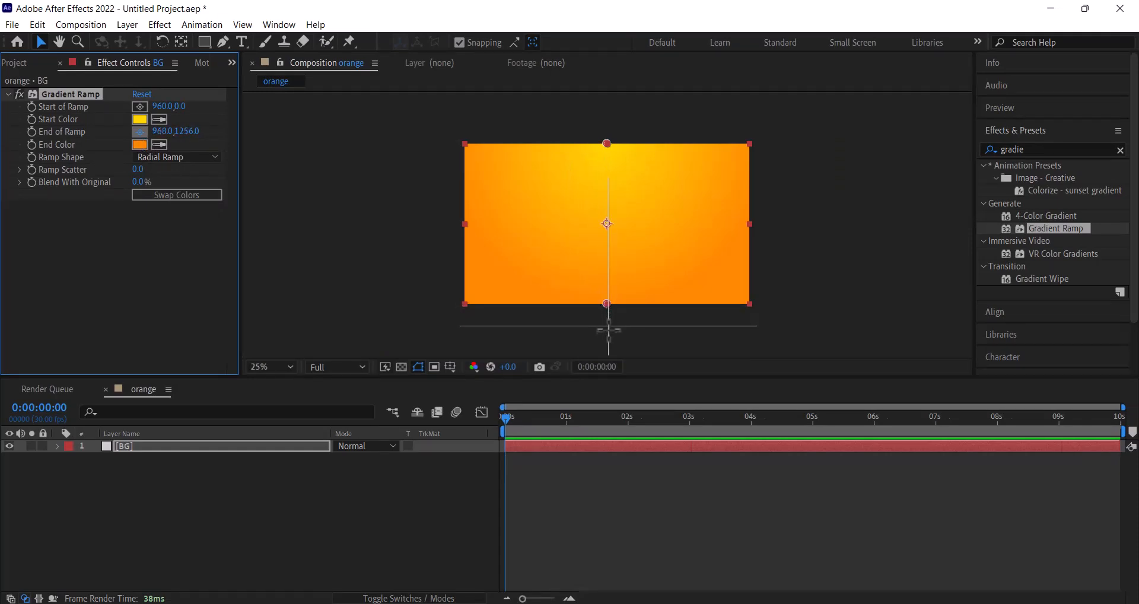
left_click(607, 349)
left_click(138, 170)
type("100")
key("Return")
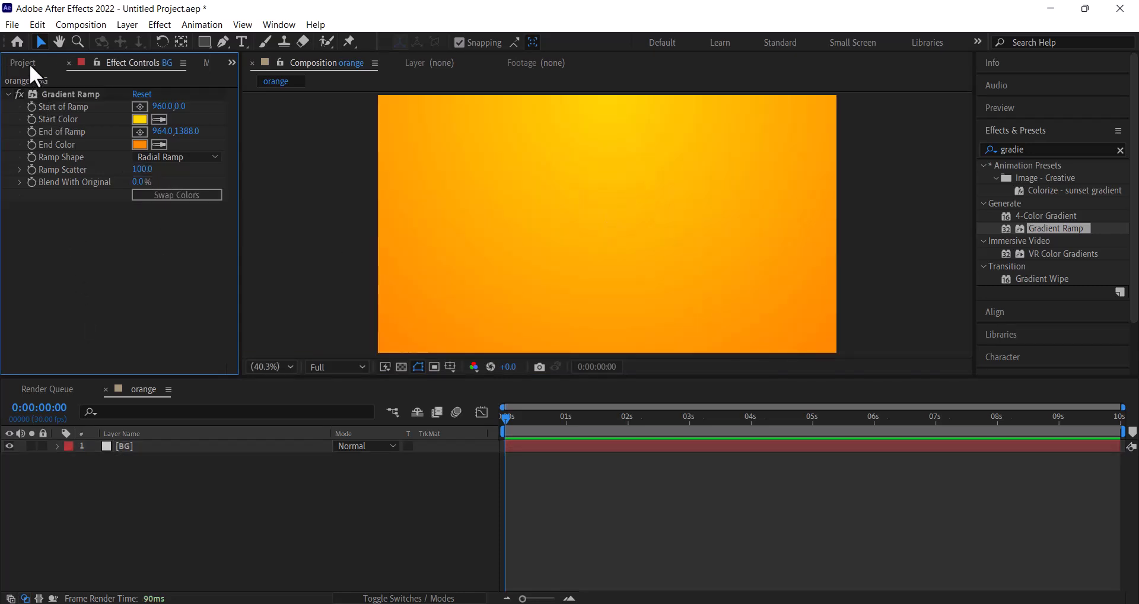
Import all seven PNG files from the tutorial stock folder into the project as footage.
left_click(24, 63)
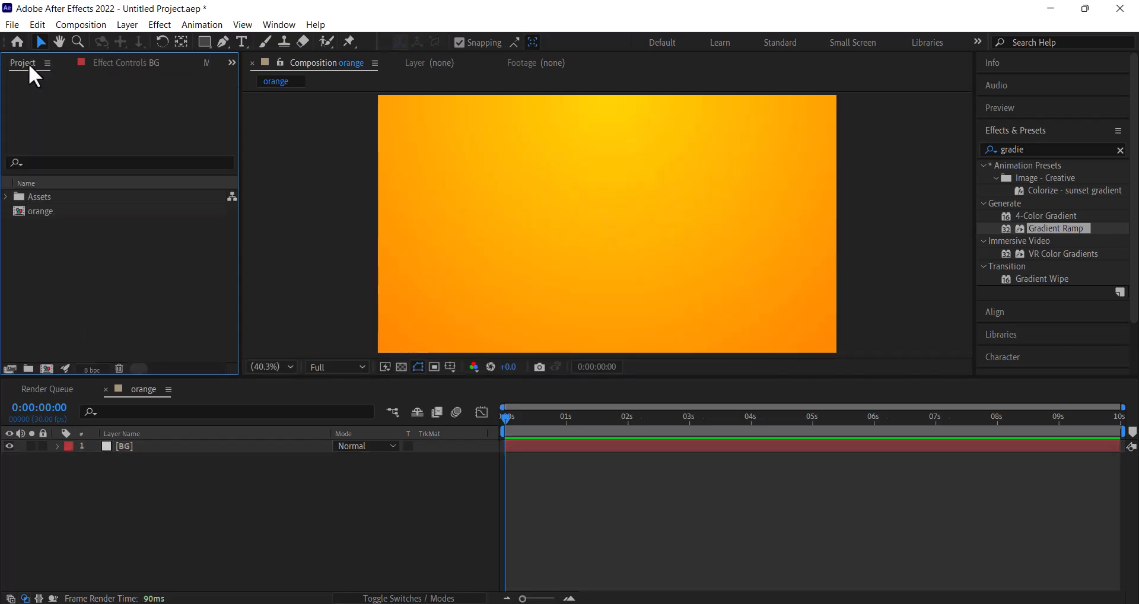
right_click(127, 262)
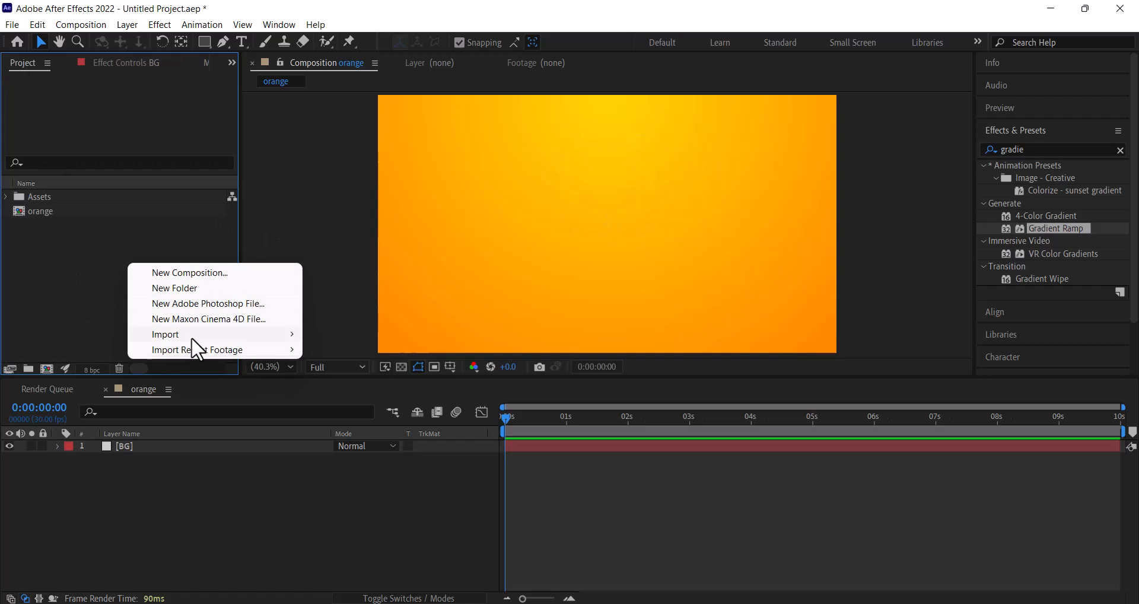
mouse_move(191, 336)
left_click(321, 334)
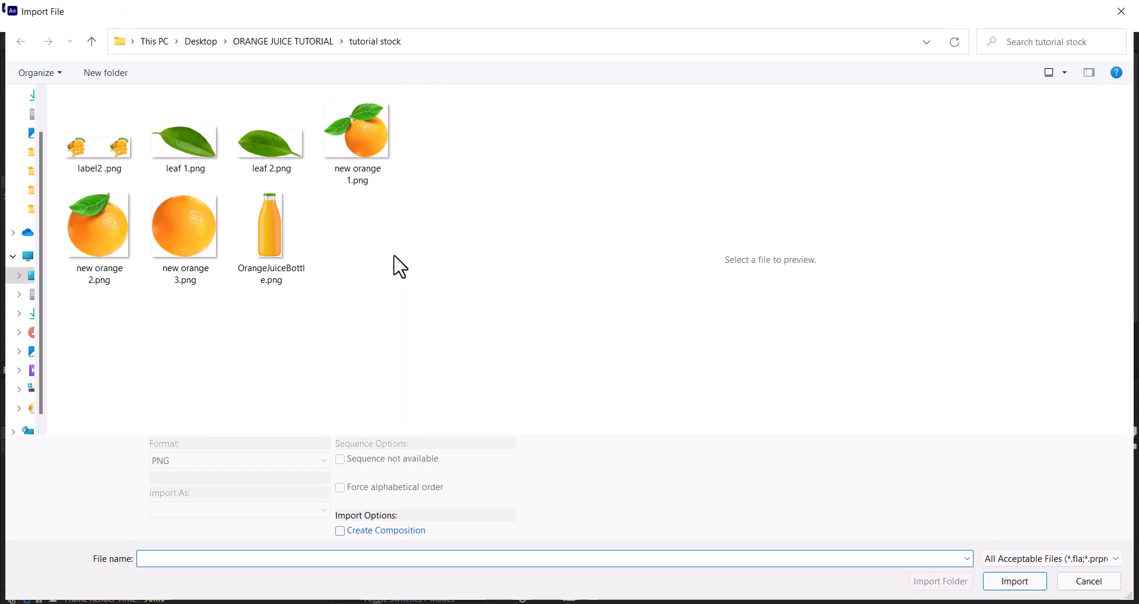
left_click(282, 239)
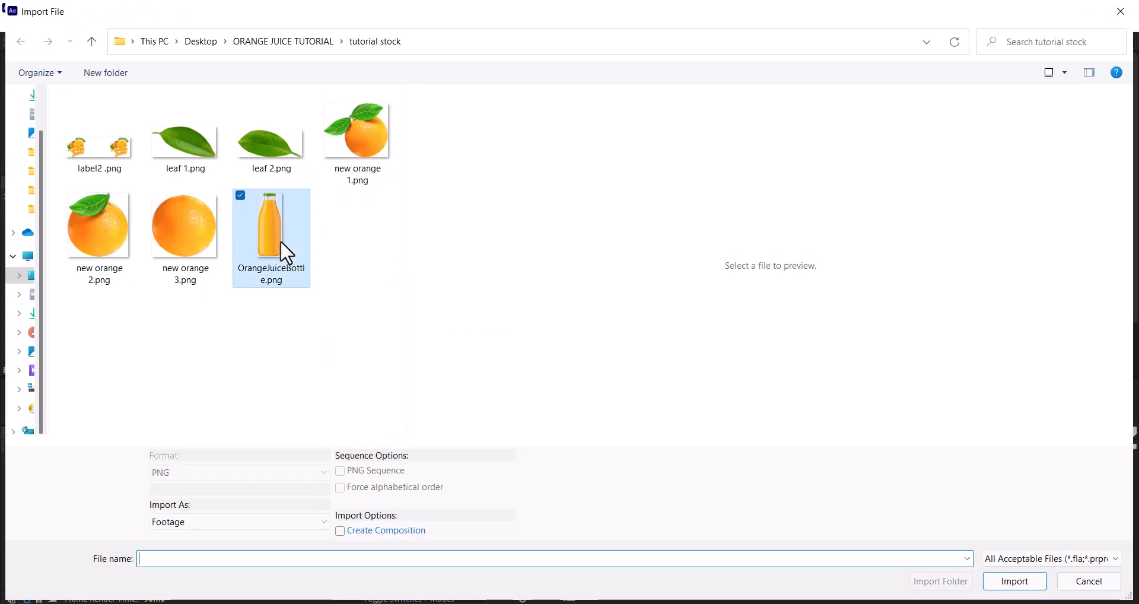
key("ctrl+a")
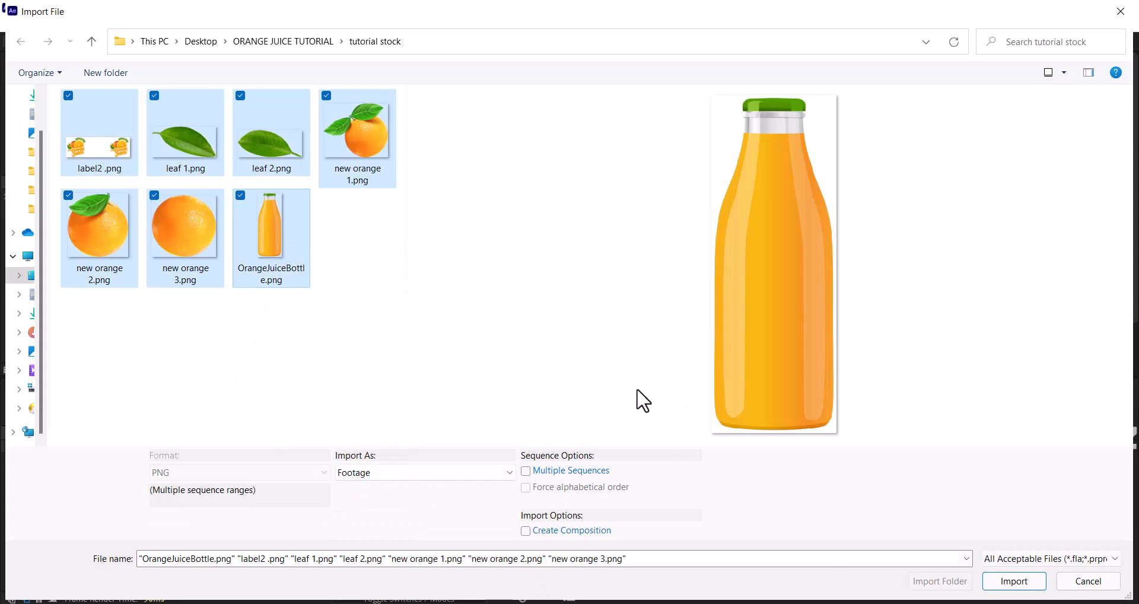
left_click(1022, 578)
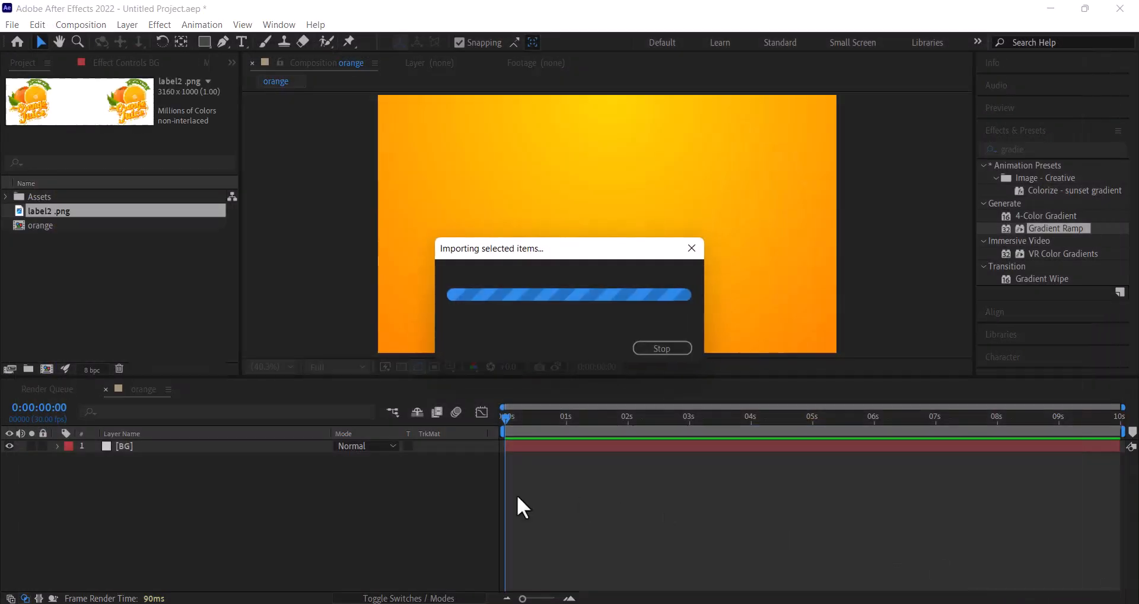
left_click(172, 348)
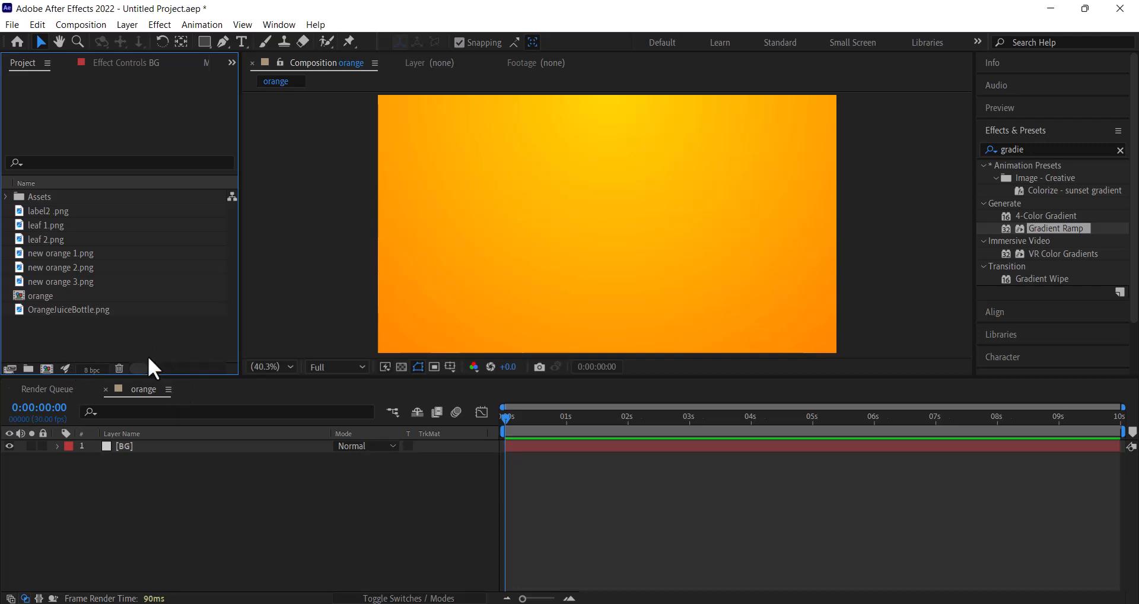
Add OrangeJuiceBottle.png to the orange composition above the BG layer and scale it to 10%.
left_click(77, 310)
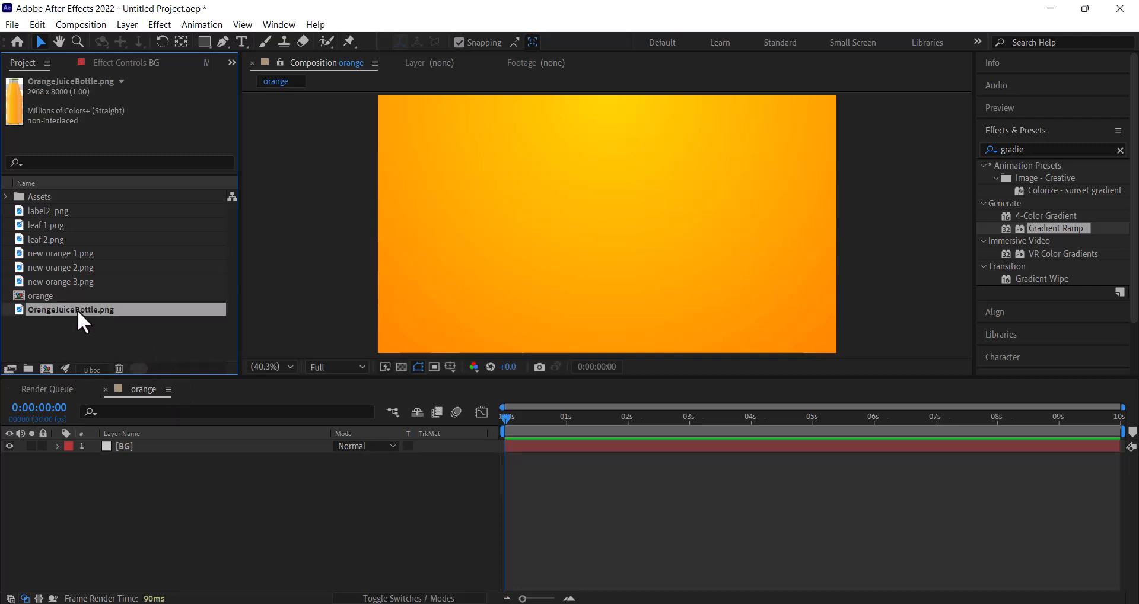
left_click_drag(78, 312, 154, 443)
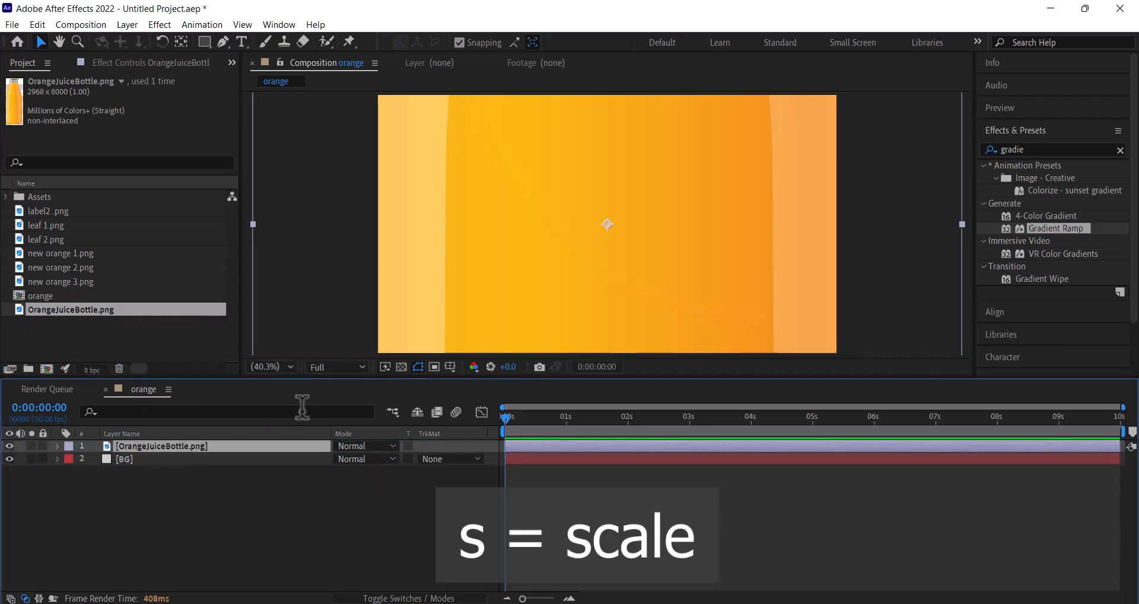
key("s")
left_click_drag(380, 459, 330, 471)
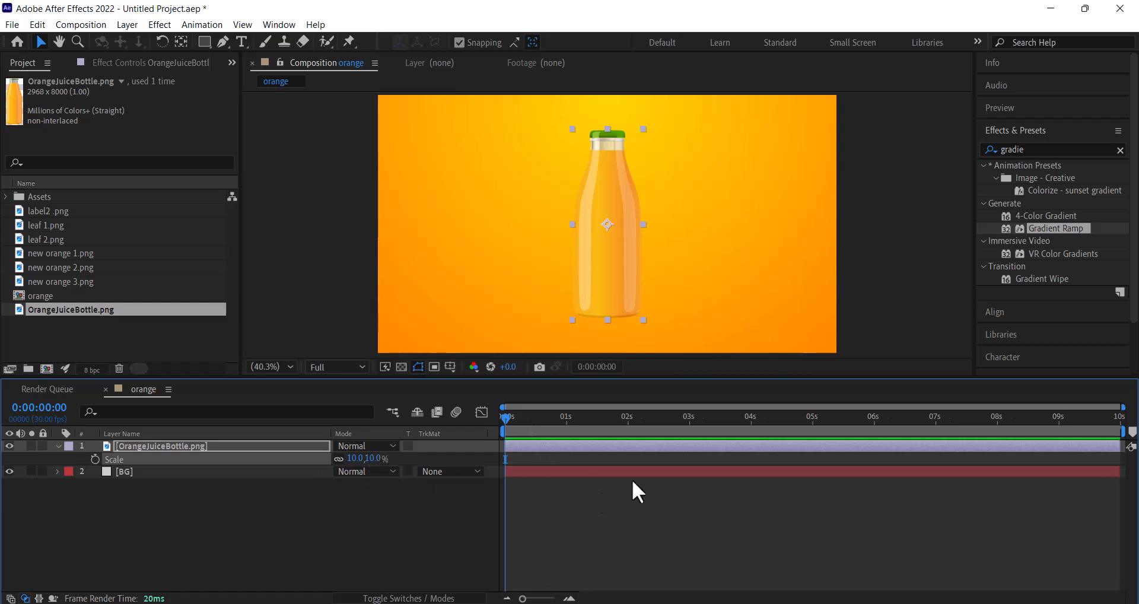
Add new orange 1.png to the composition as a layer above the bottle.
left_click(138, 335)
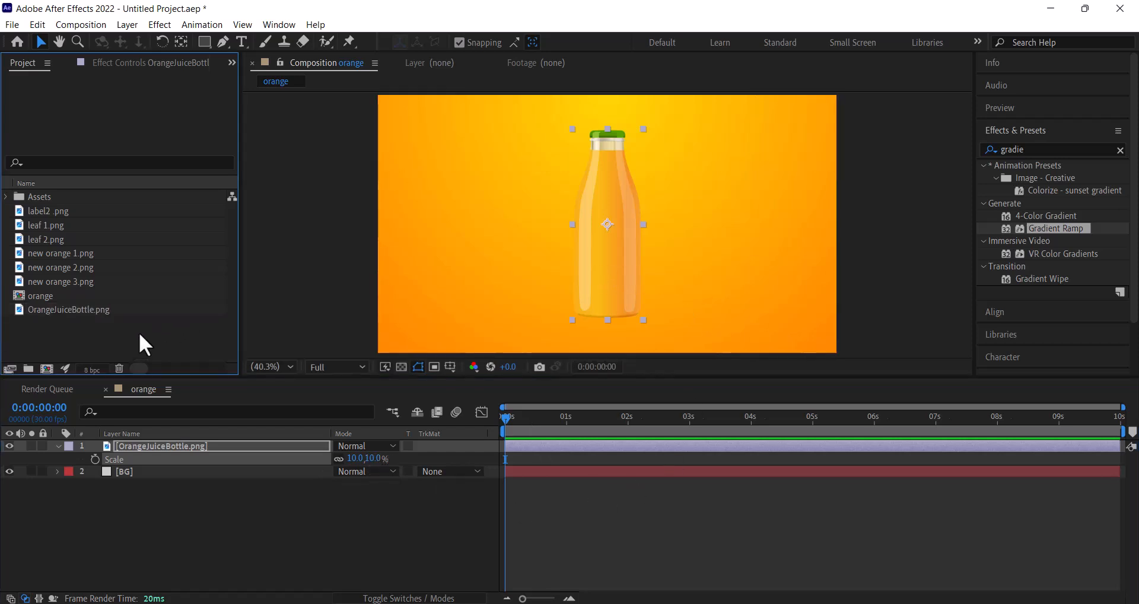
left_click(58, 255)
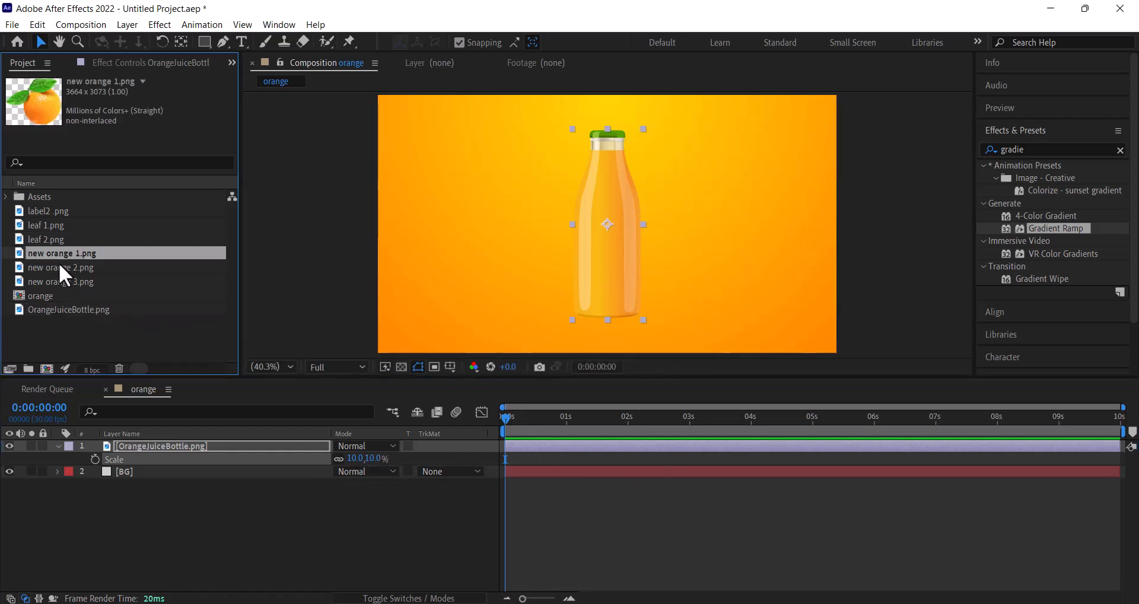
left_click_drag(65, 255, 188, 443)
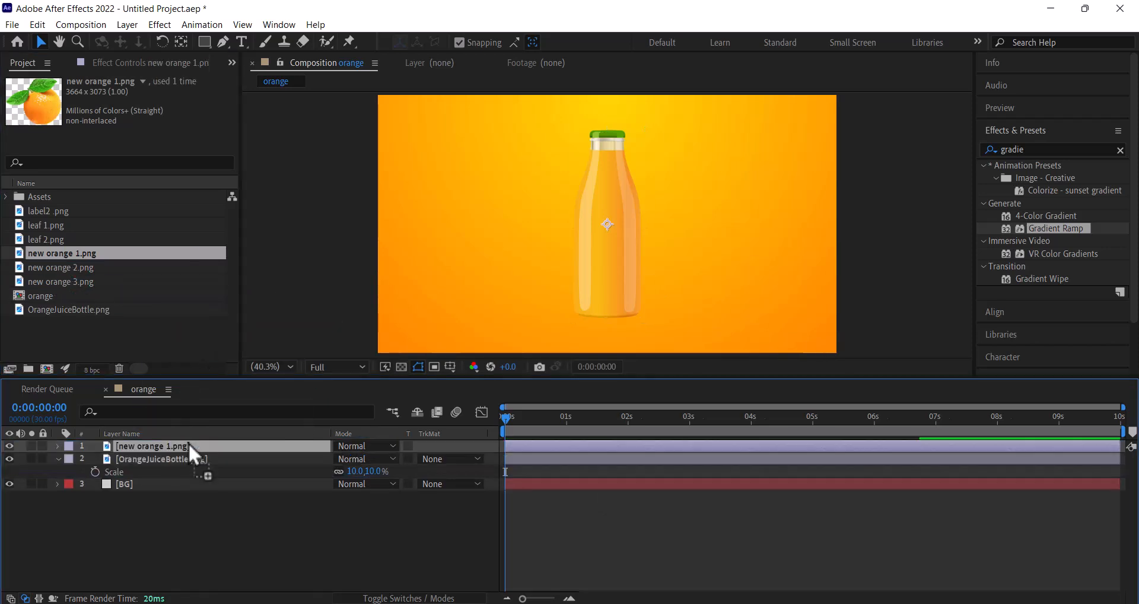
Scale the new orange 1.png layer to 15% and move it beside the bottle's lower right side.
key("s")
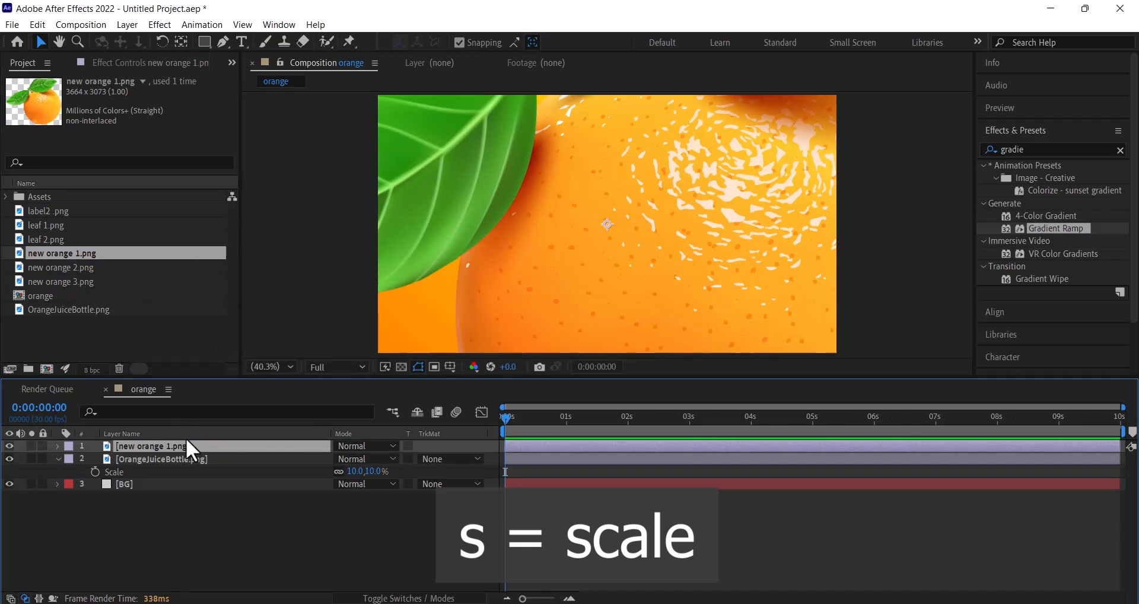
key("s")
left_click_drag(373, 459, 328, 467)
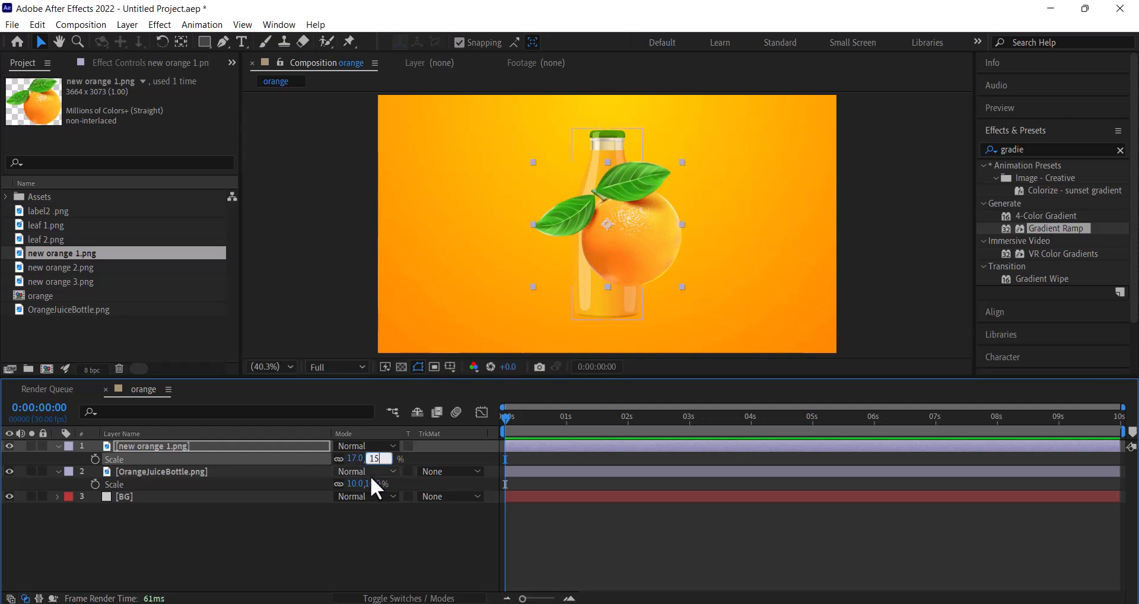
key("Return")
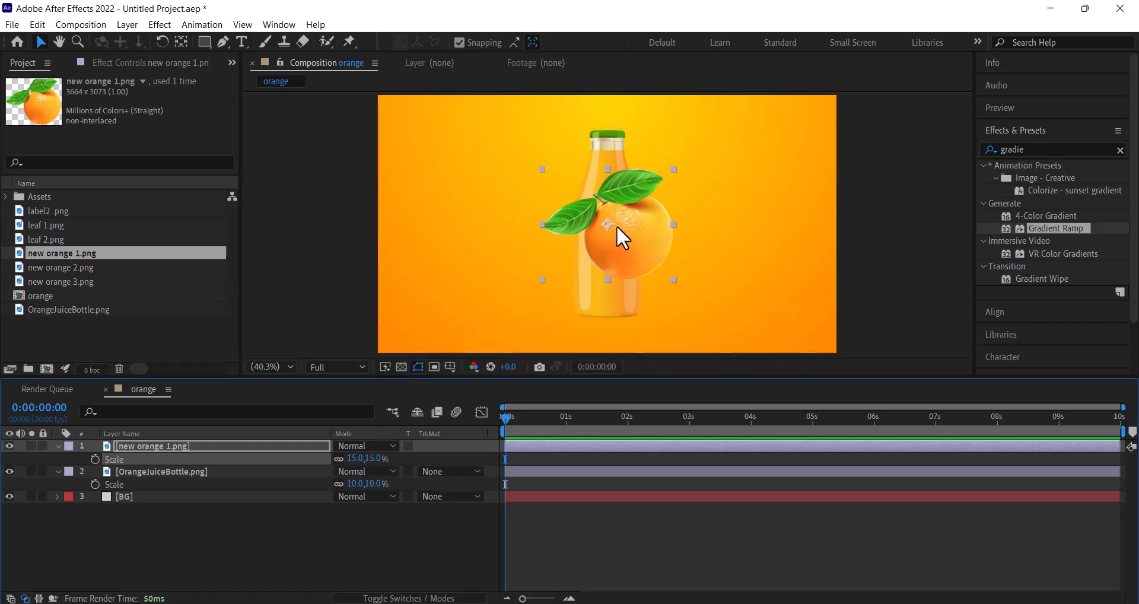
left_click_drag(640, 233, 689, 244)
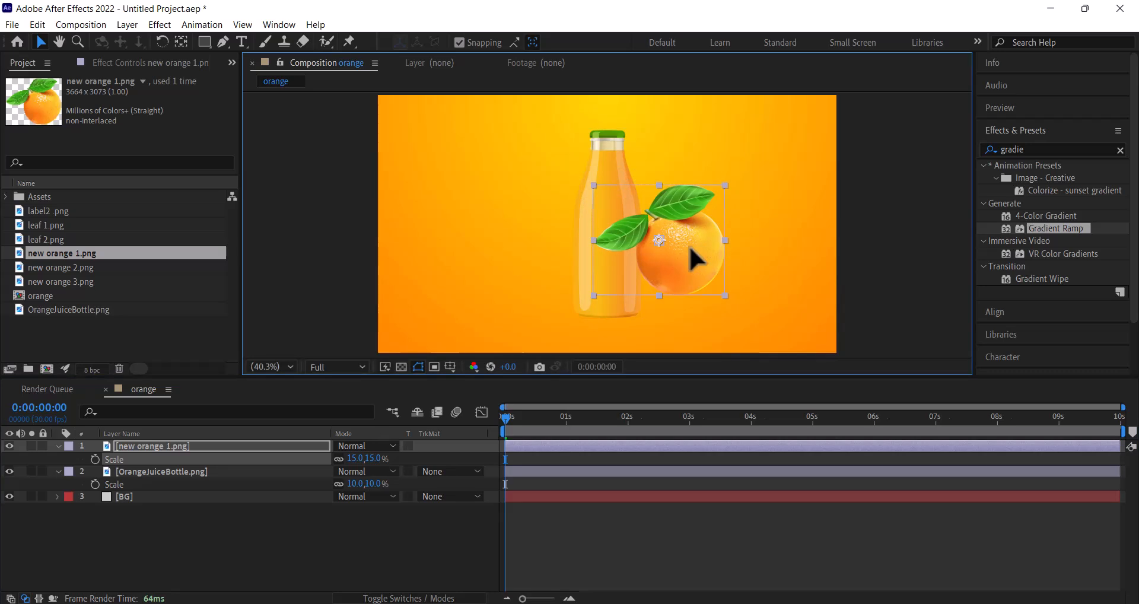
Move the OrangeJuiceBottle.png layer above new orange 1.png and set its rotation to -18°.
left_click(164, 475)
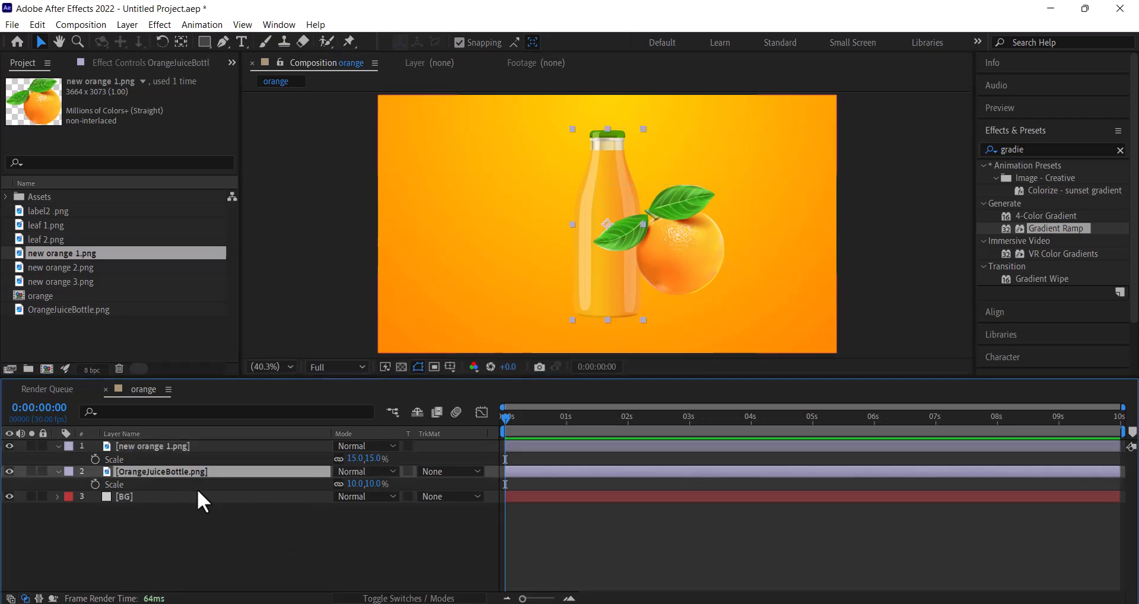
left_click_drag(197, 473, 182, 446)
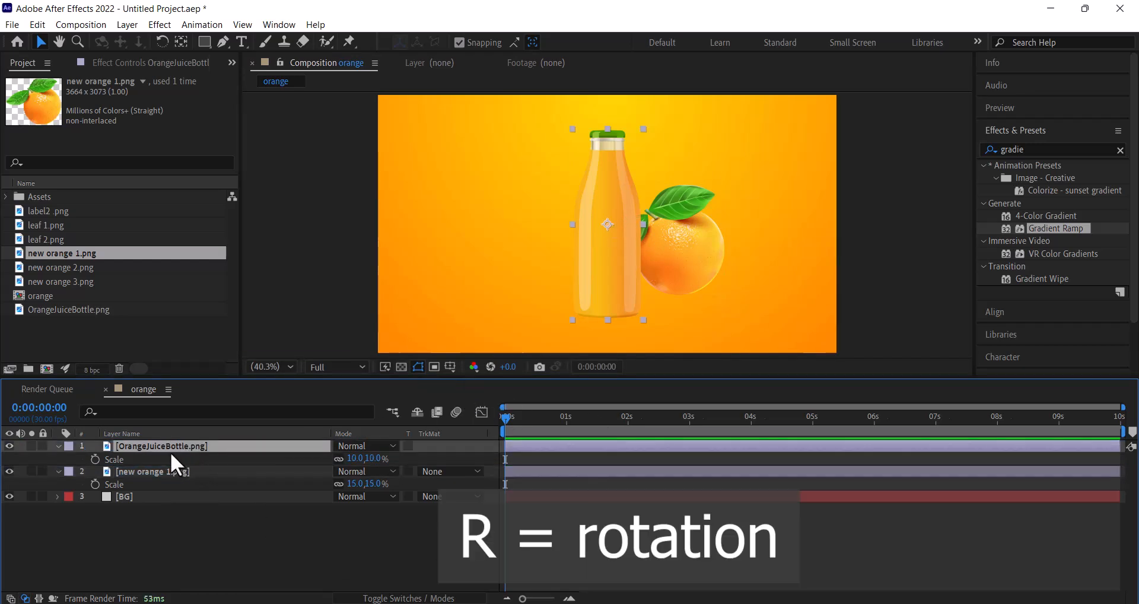
key("r")
left_click_drag(354, 459, 345, 463)
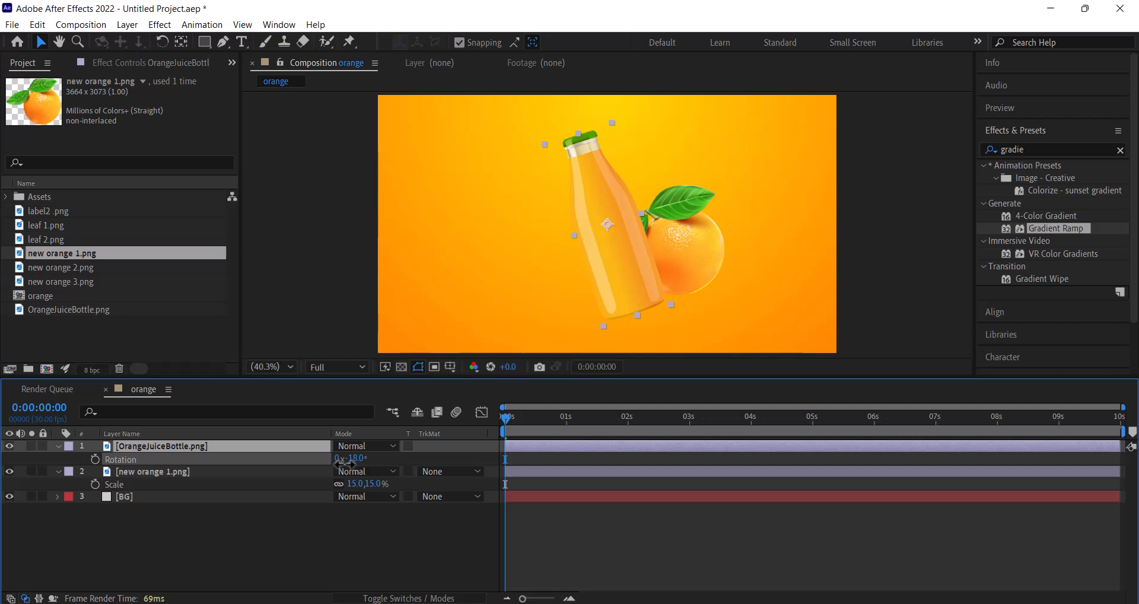
left_click(339, 512)
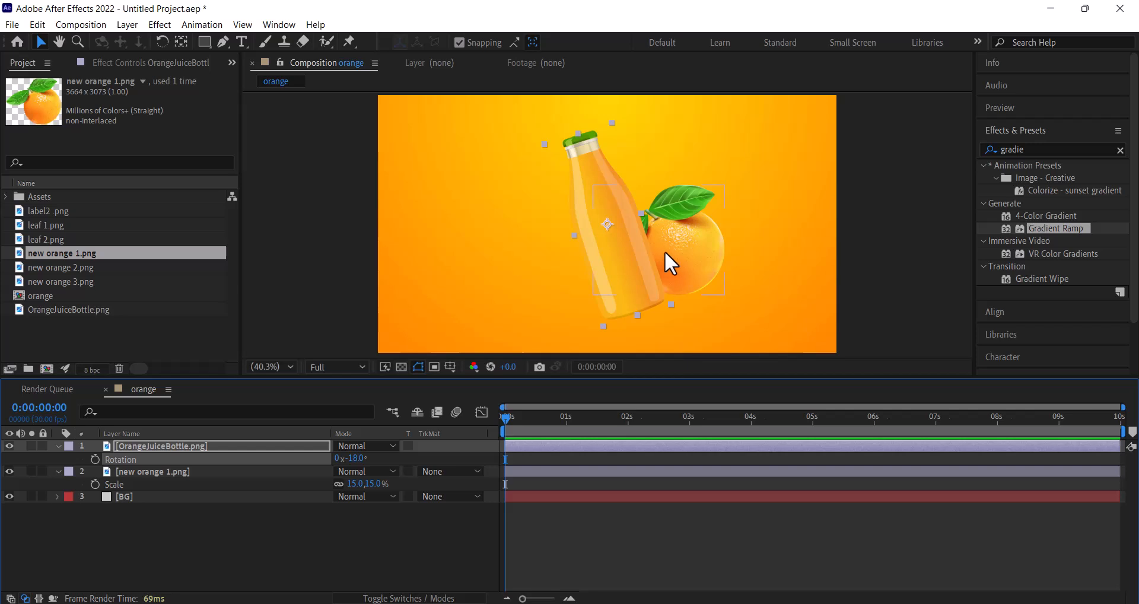
left_click(616, 255)
left_click_drag(630, 251, 629, 250)
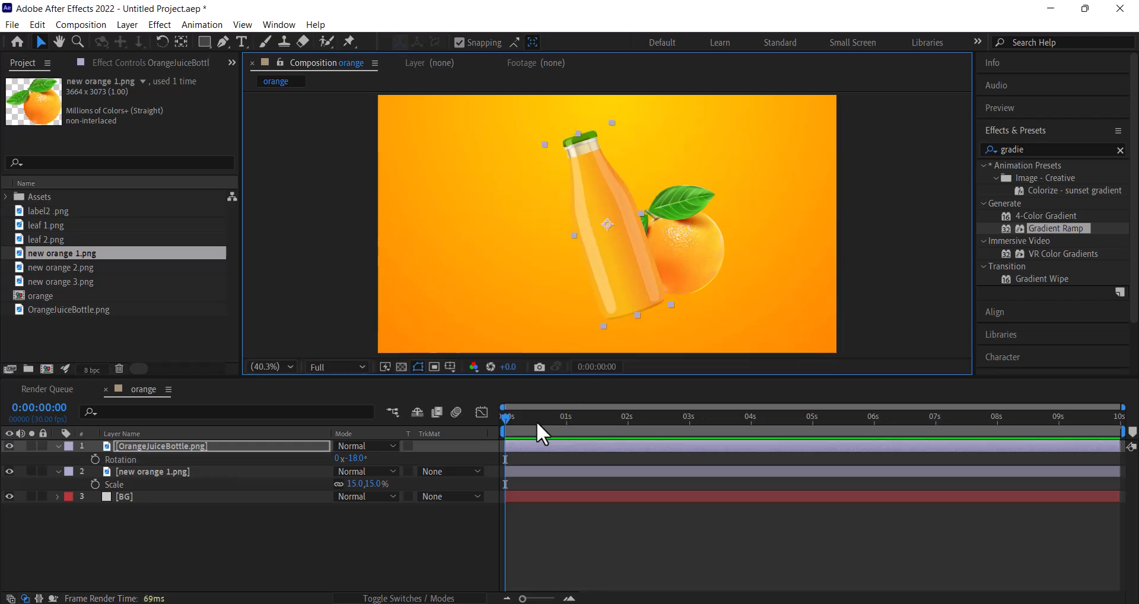
Add new orange 2.png to the composition as the top layer and scale it to 10%.
left_click(135, 332)
left_click(40, 264)
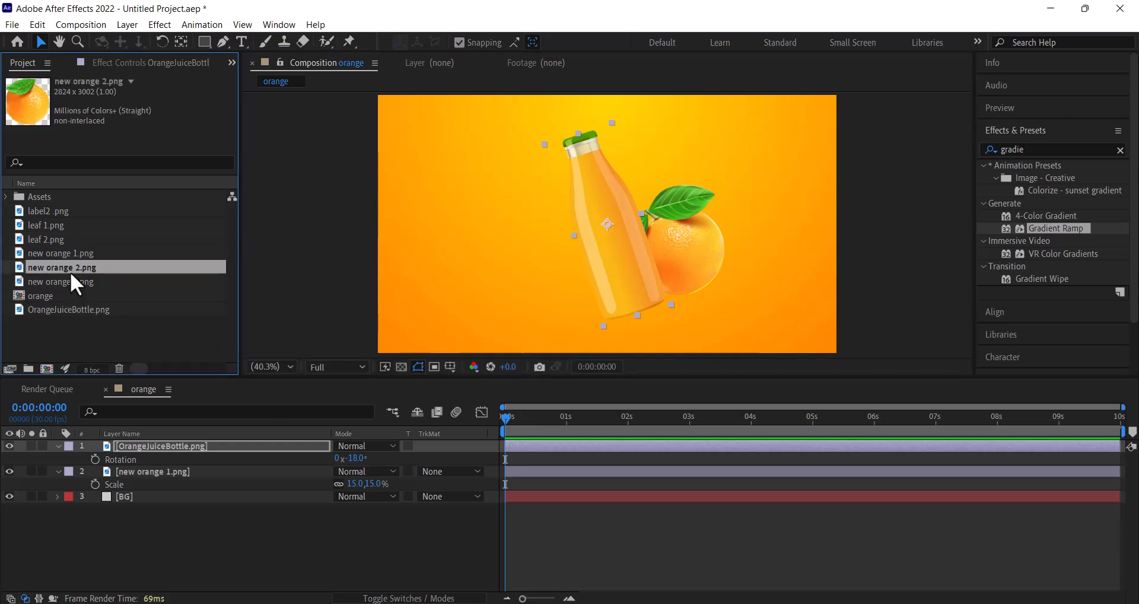
left_click_drag(70, 271, 178, 450)
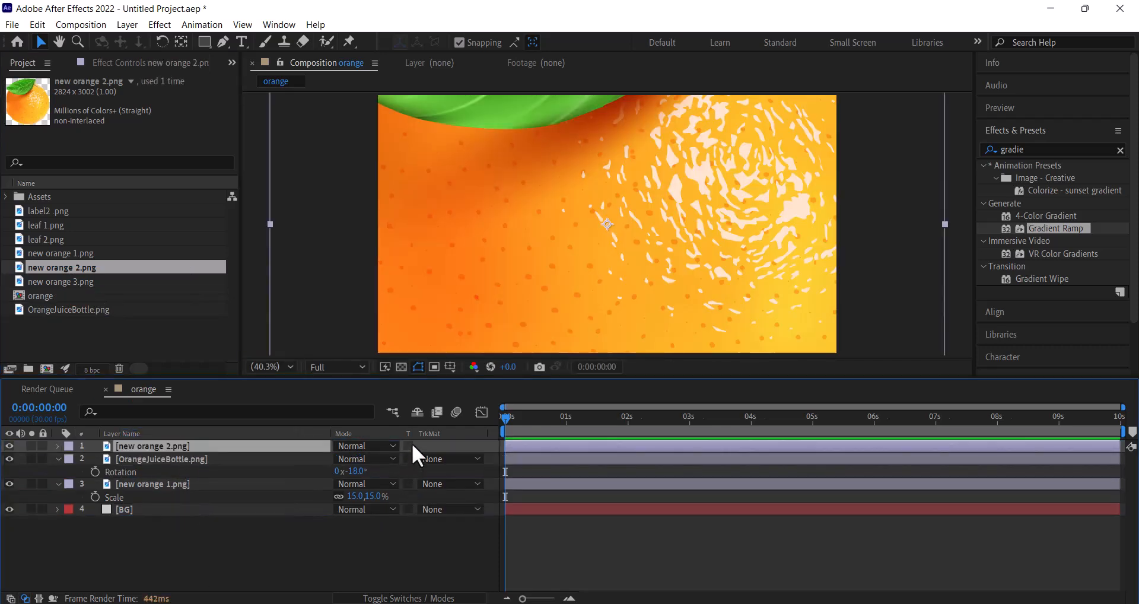
key("s")
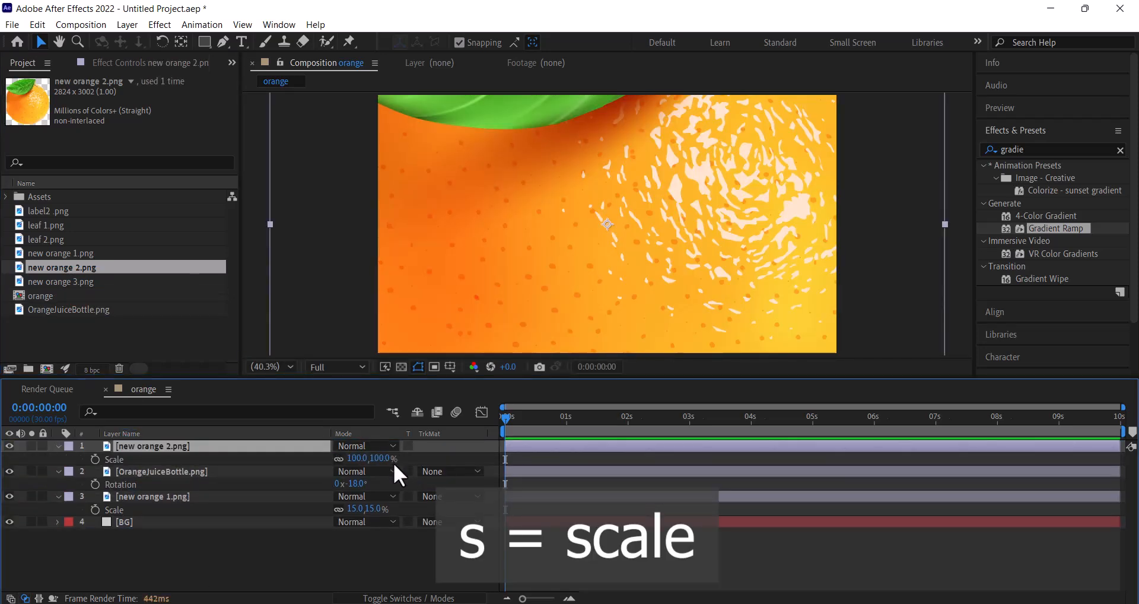
left_click_drag(389, 459, 331, 470)
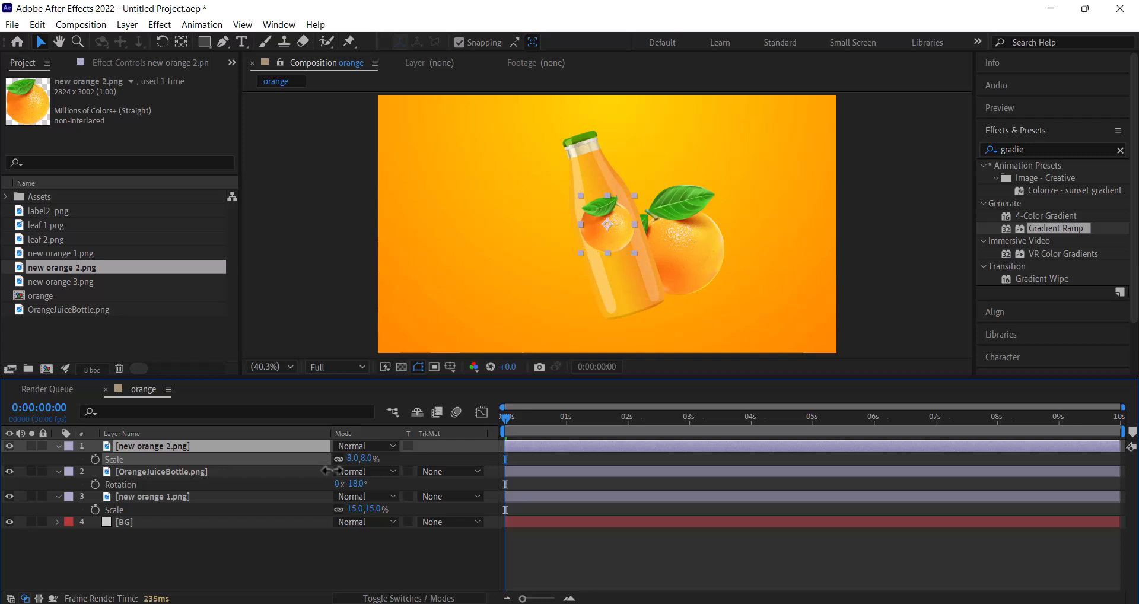
left_click(374, 458)
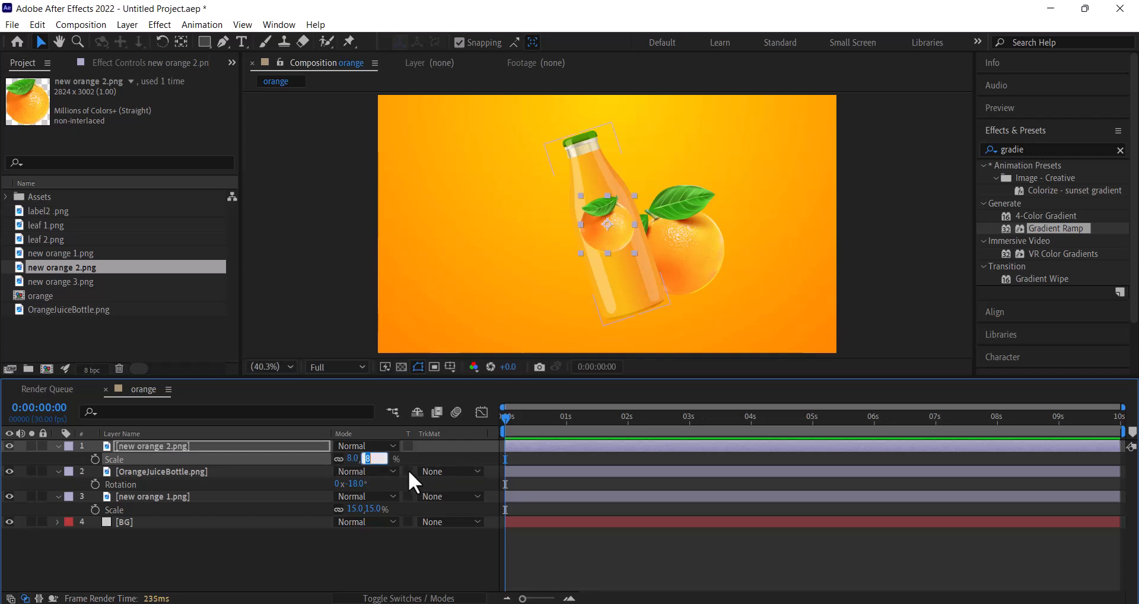
type("10")
key("Return")
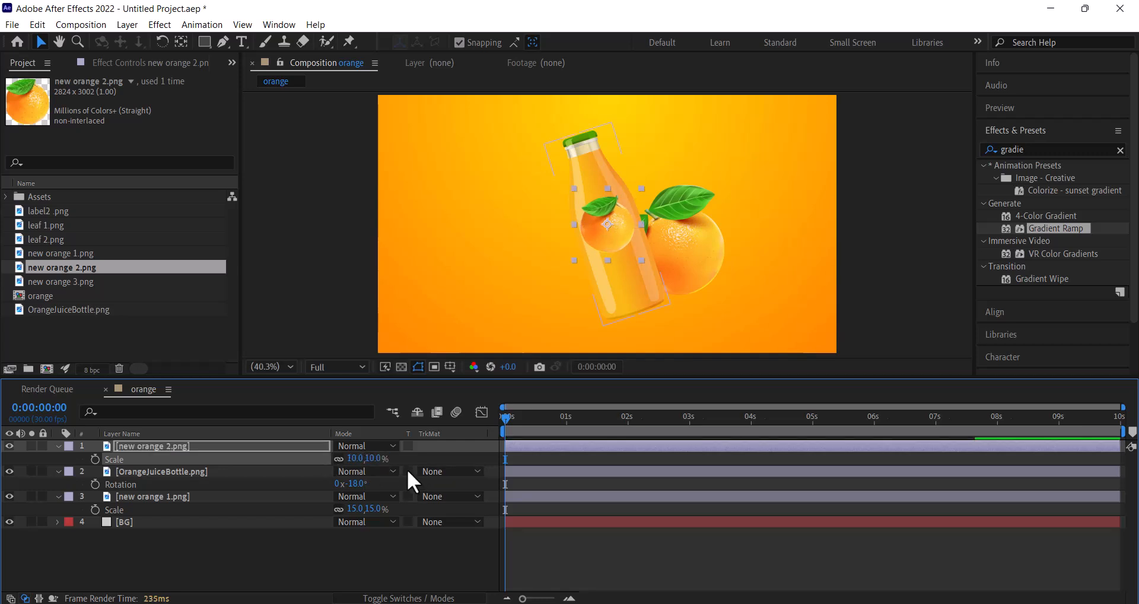
Move new orange 2.png to the frame's upper edge, left of the bottle, and set its scale to 8%.
left_click_drag(625, 238, 478, 112)
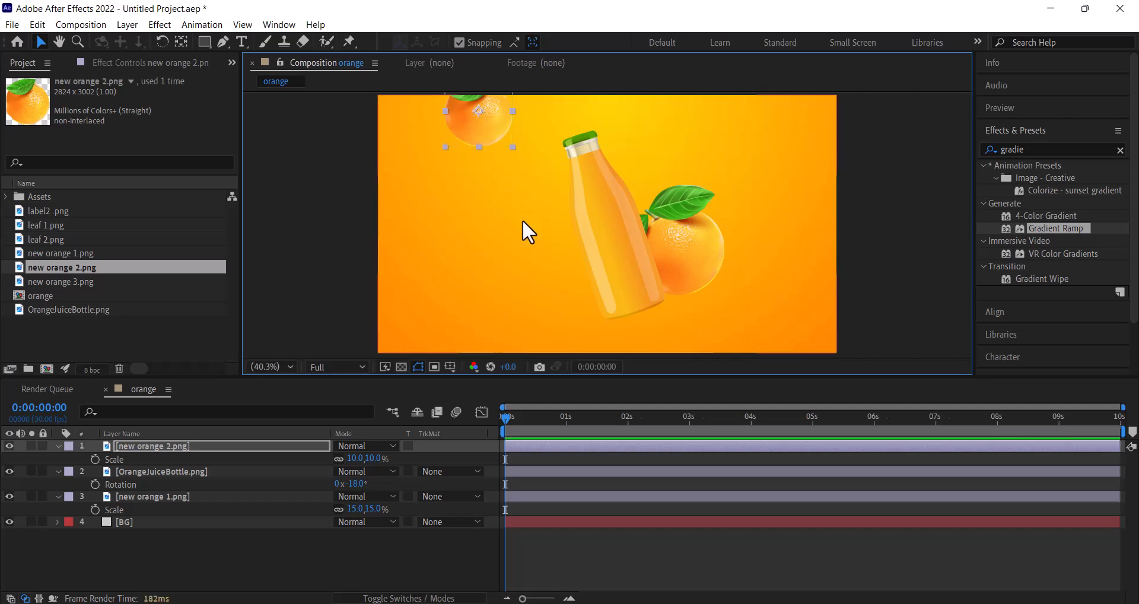
left_click(373, 458)
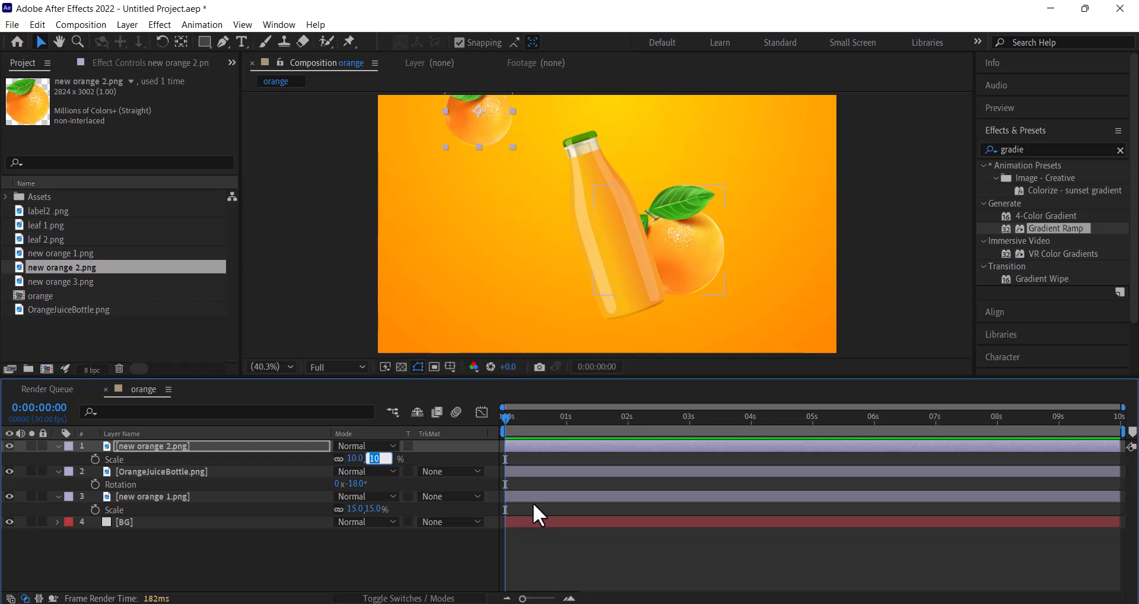
type("8")
key("Return")
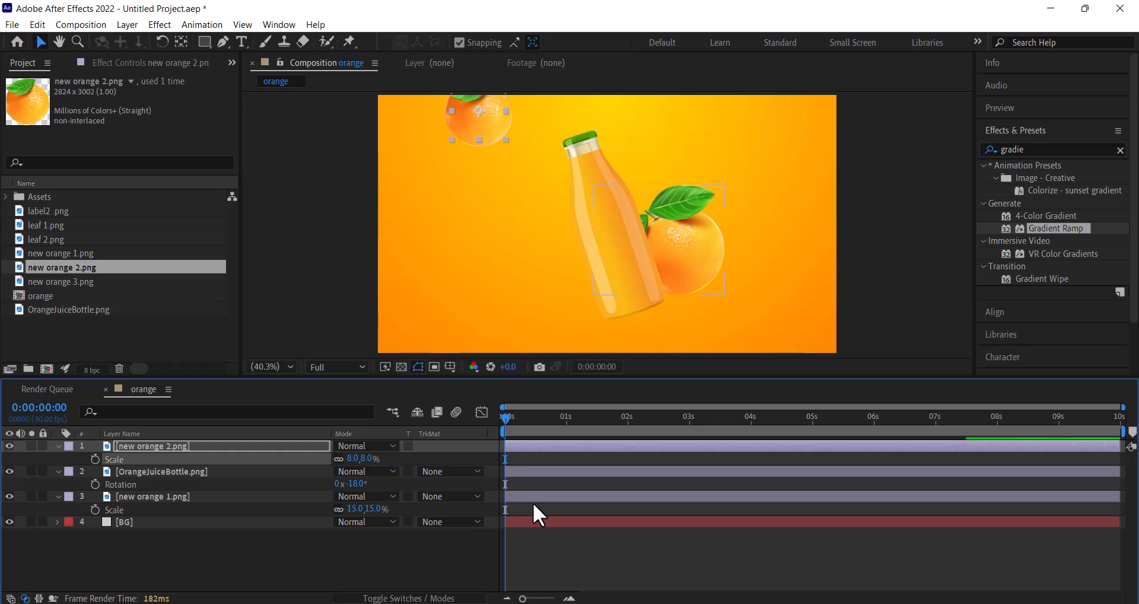
Rotate the new orange 2.png layer to -38°.
left_click(298, 446)
key("r")
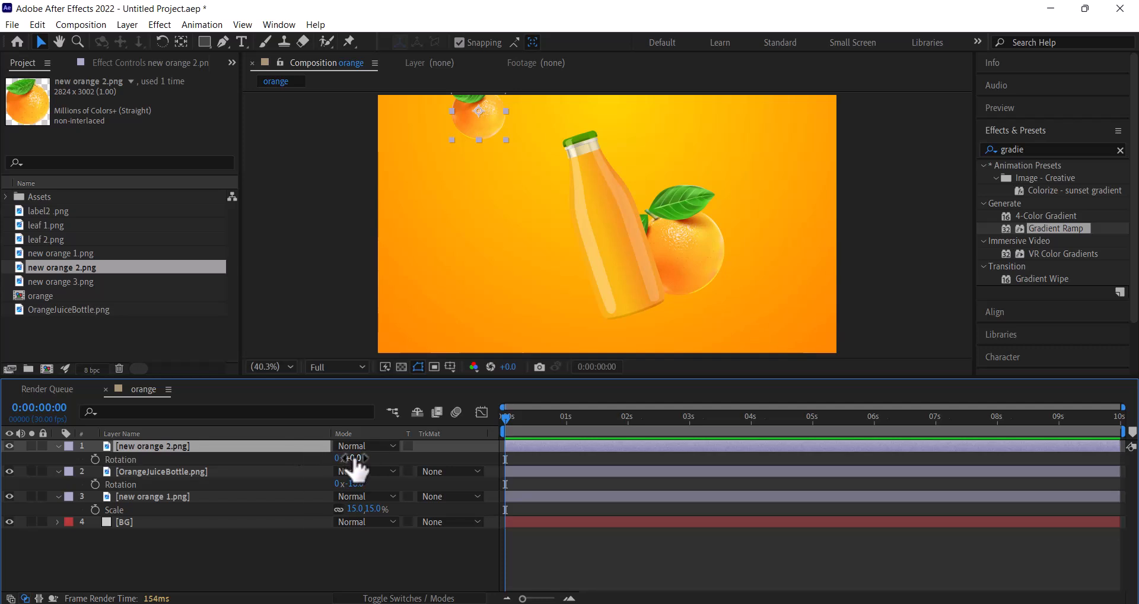
left_click_drag(355, 458, 326, 458)
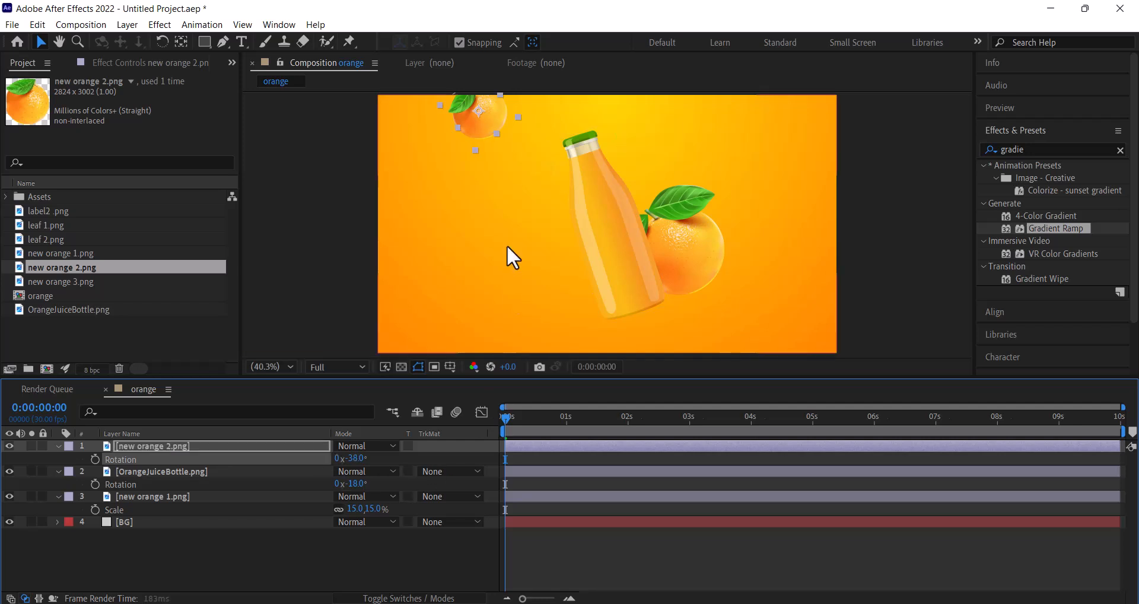
left_click(505, 243)
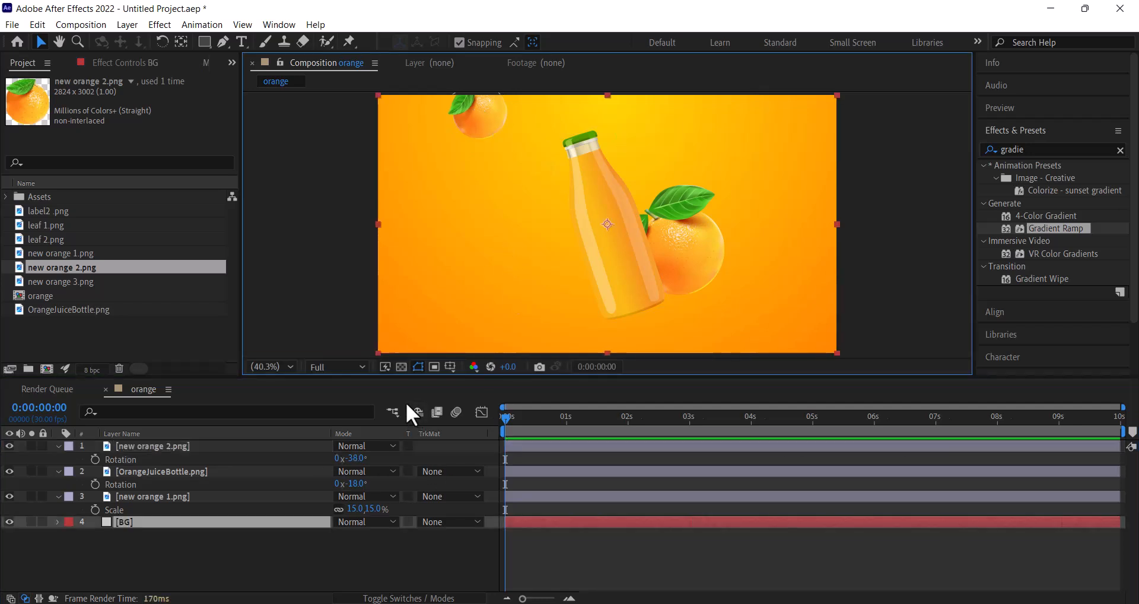
Add new orange 3.png to the composition as the top layer and scale it to 30%.
left_click(77, 283)
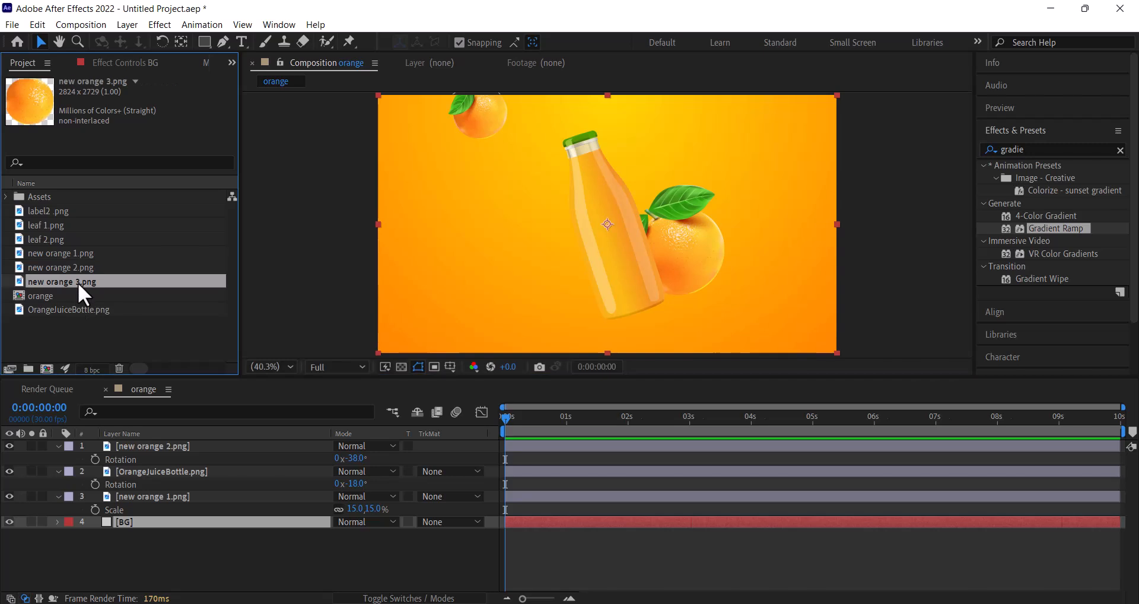
left_click_drag(78, 282, 108, 447)
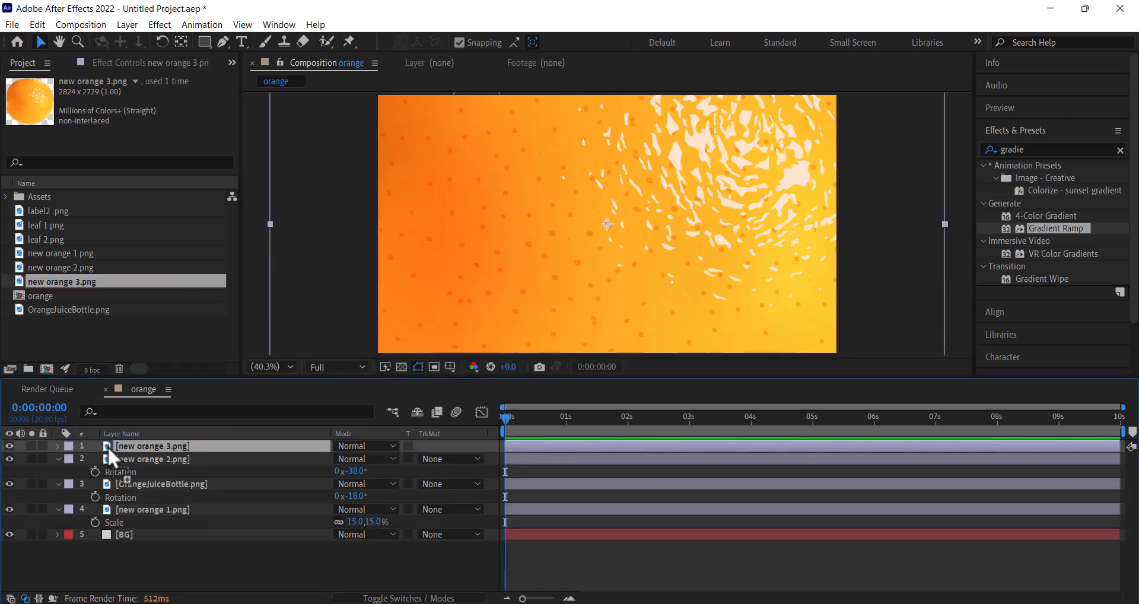
key("s")
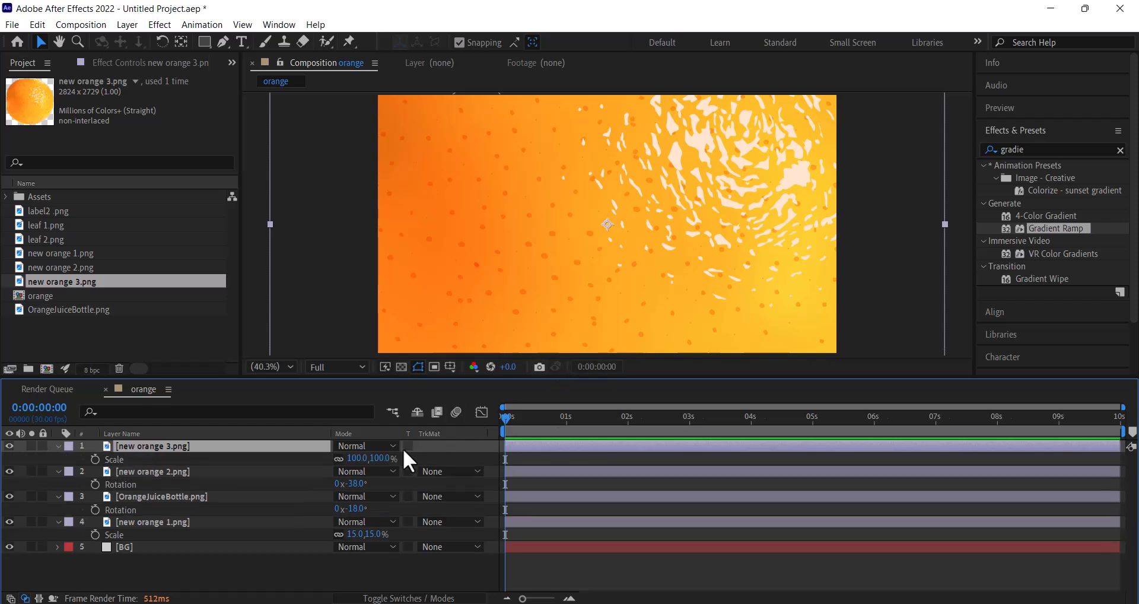
left_click_drag(384, 460, 336, 460)
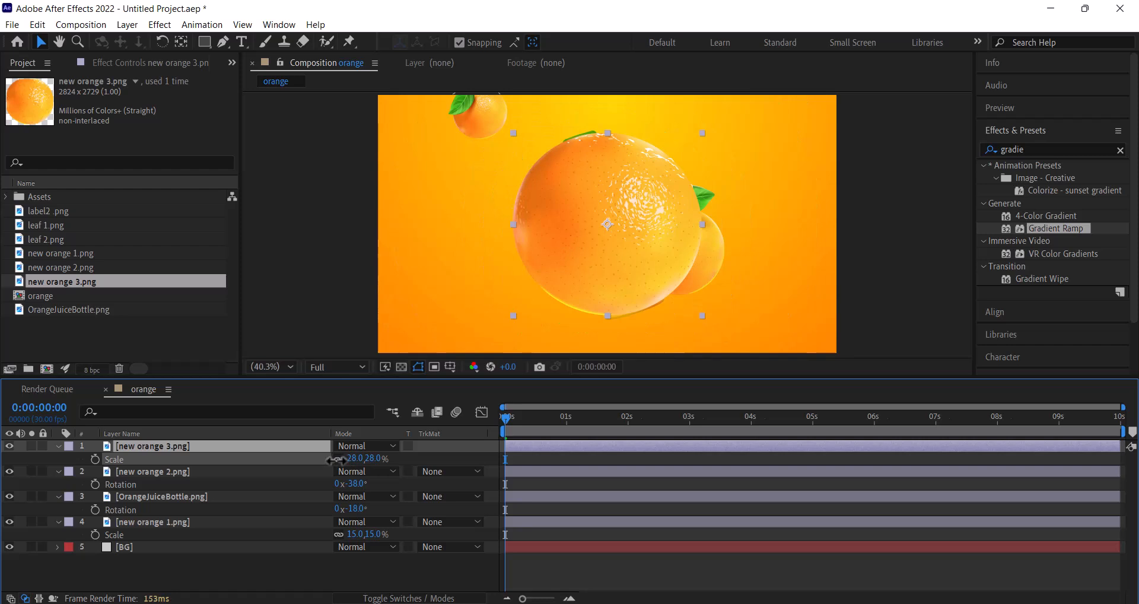
left_click_drag(337, 461, 340, 460)
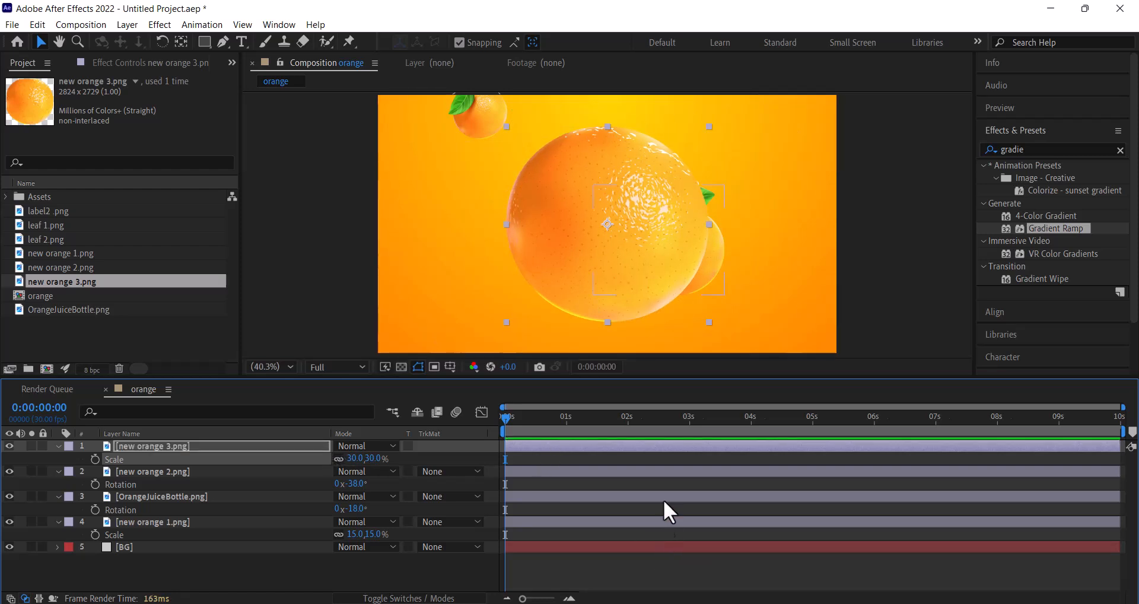
Place new orange 3.png partly outside the frame's lower-left corner and set its scale to 35%.
left_click_drag(642, 190, 461, 314)
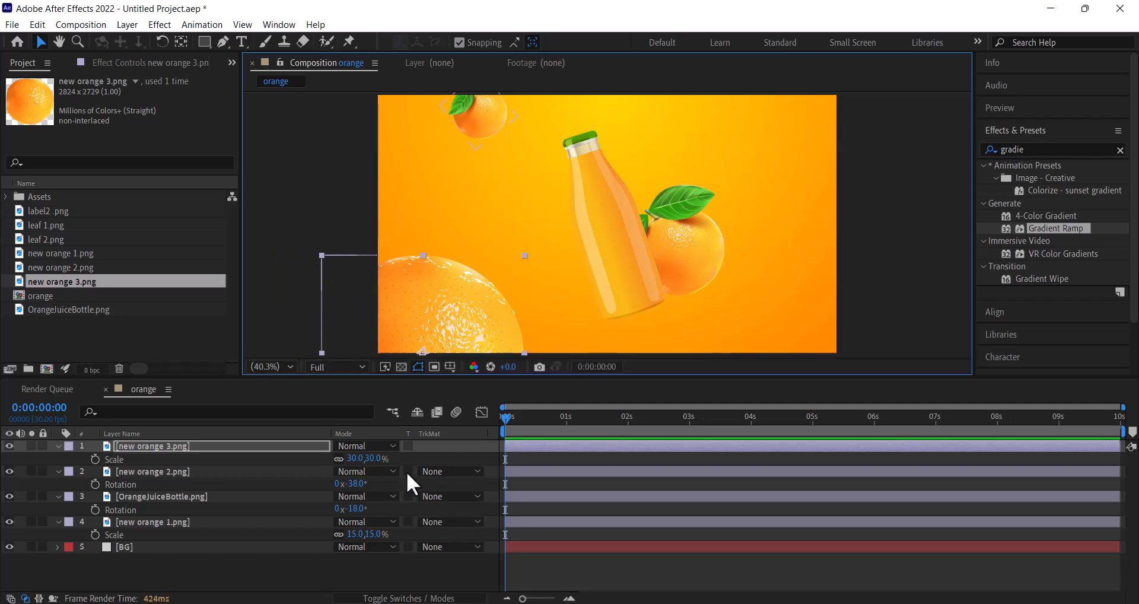
left_click(373, 458)
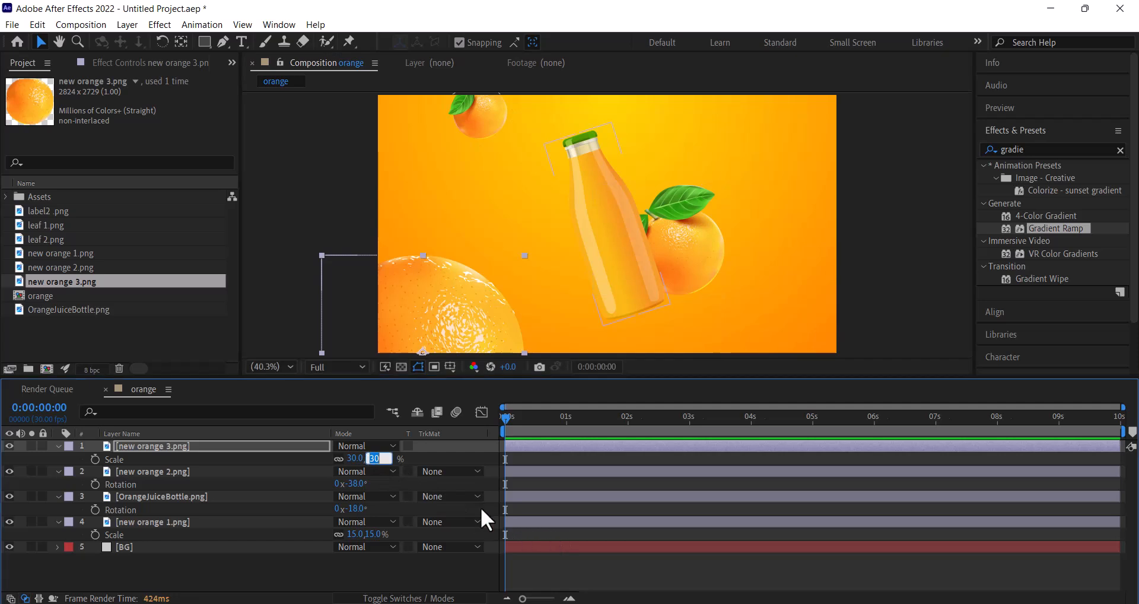
type("35")
key("Return")
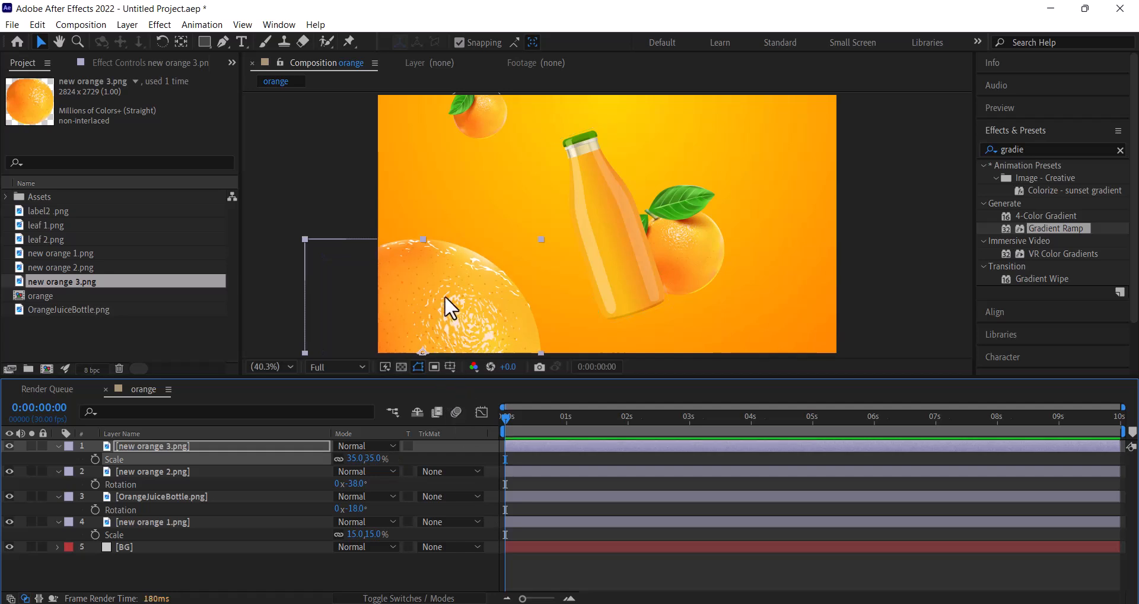
left_click_drag(420, 295, 432, 308)
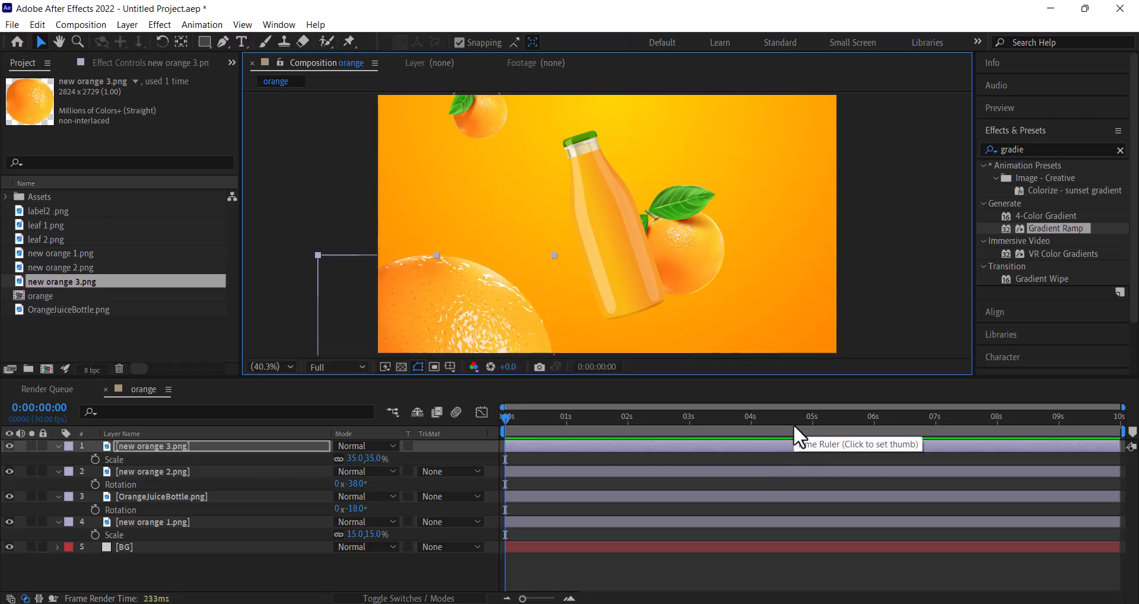
Nudge new orange 2.png slightly up and to the left at the frame's upper edge.
left_click(208, 472)
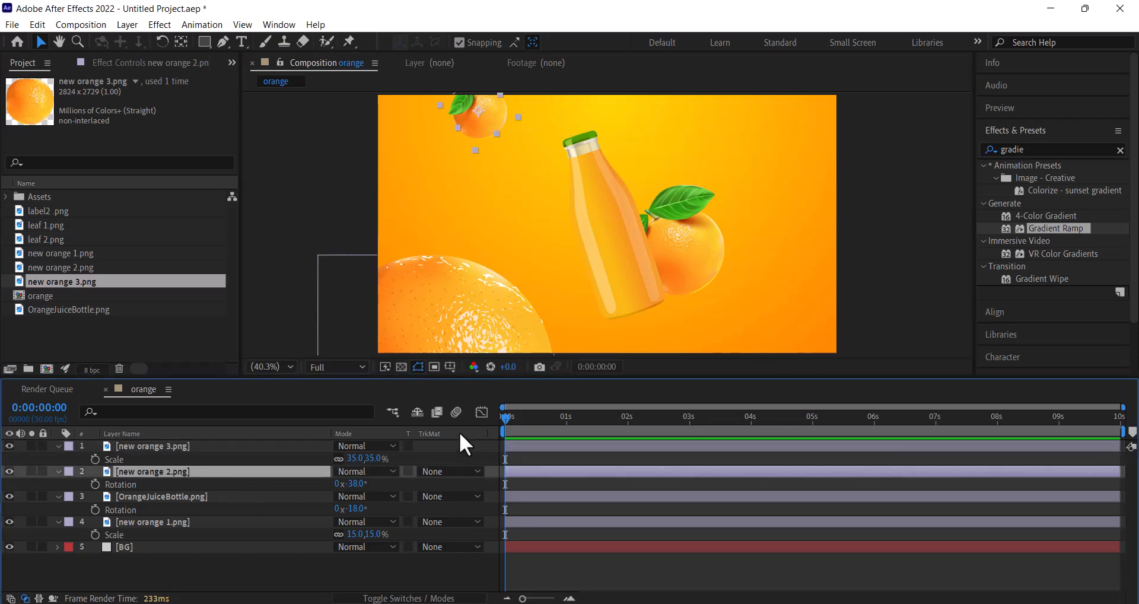
left_click_drag(488, 130, 482, 126)
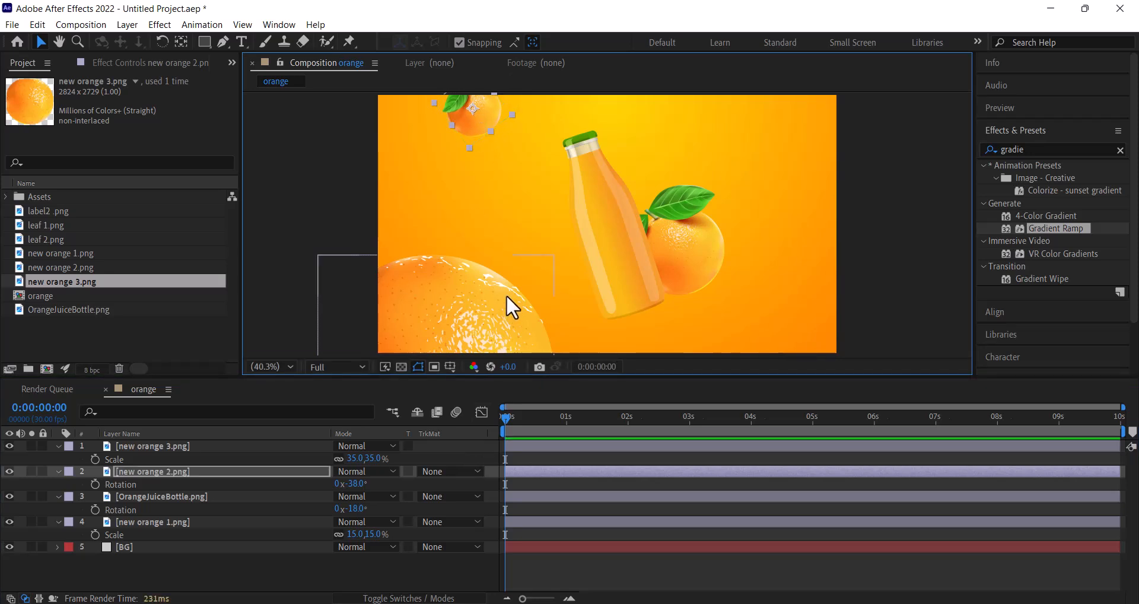
Set the scale of the new orange 1.png layer behind the bottle to 20%.
left_click(197, 528)
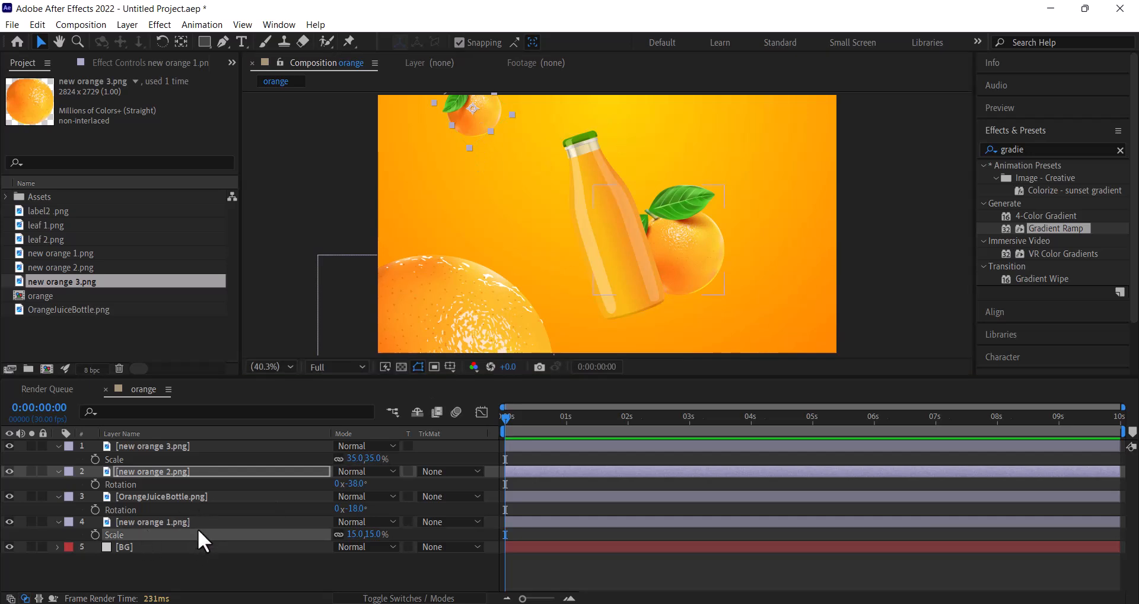
left_click(376, 534)
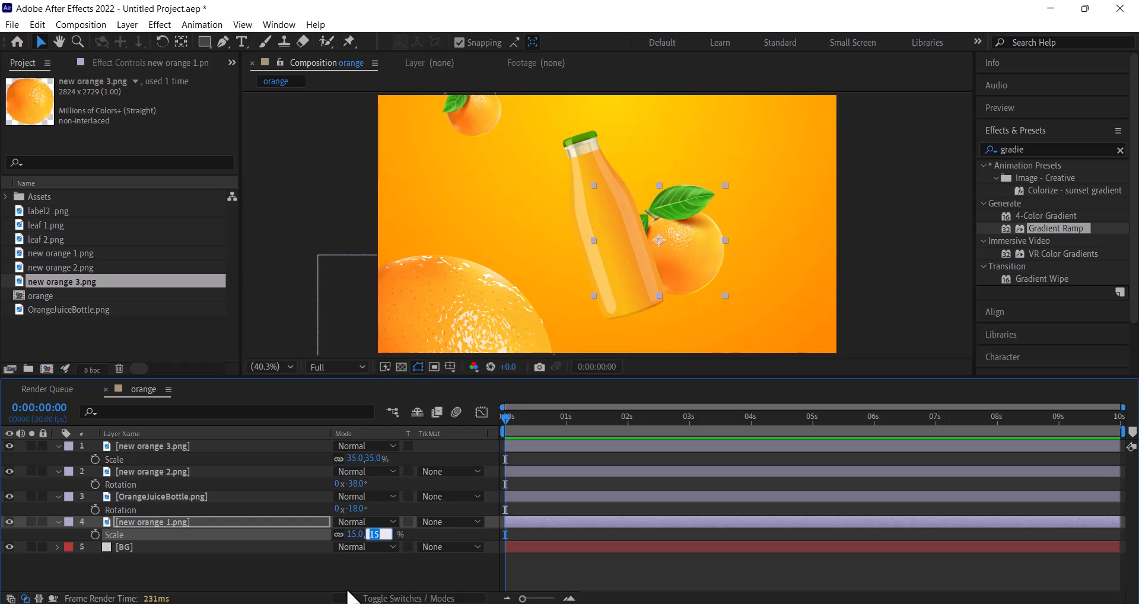
type("20")
key("Return")
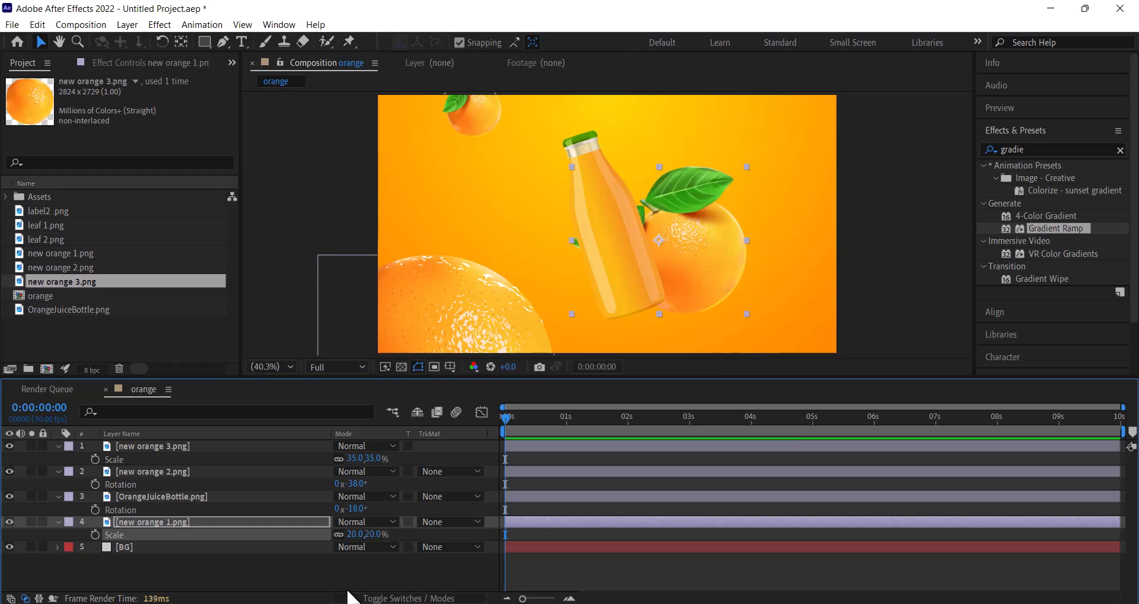
Flip the new orange 1.png layer horizontally and move it right so the orange sits partly behind the bottle.
right_click(186, 521)
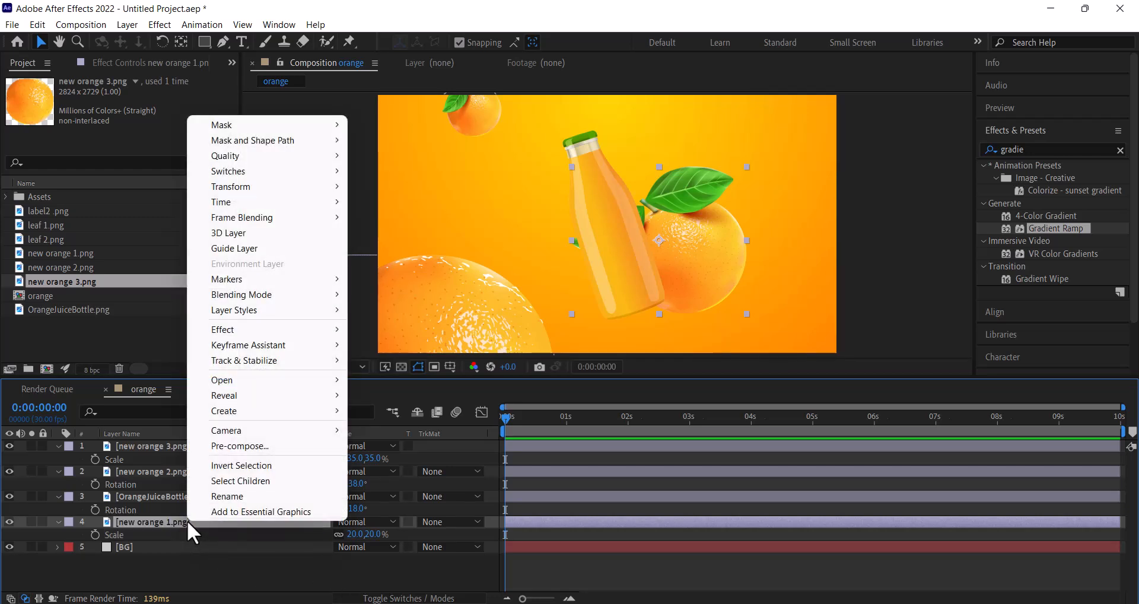
mouse_move(265, 284)
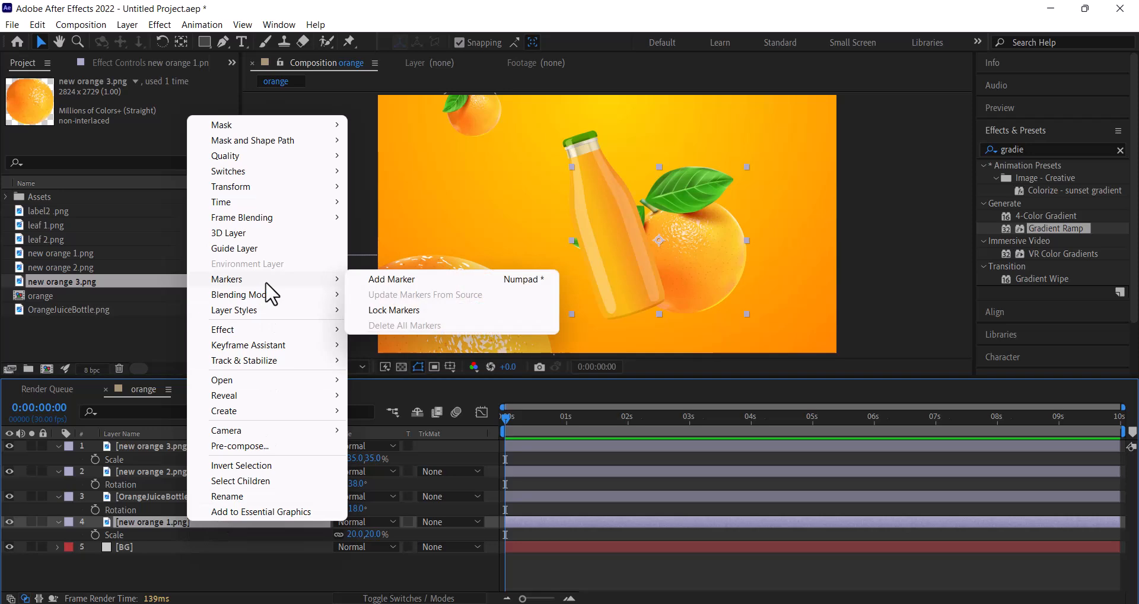
mouse_move(269, 188)
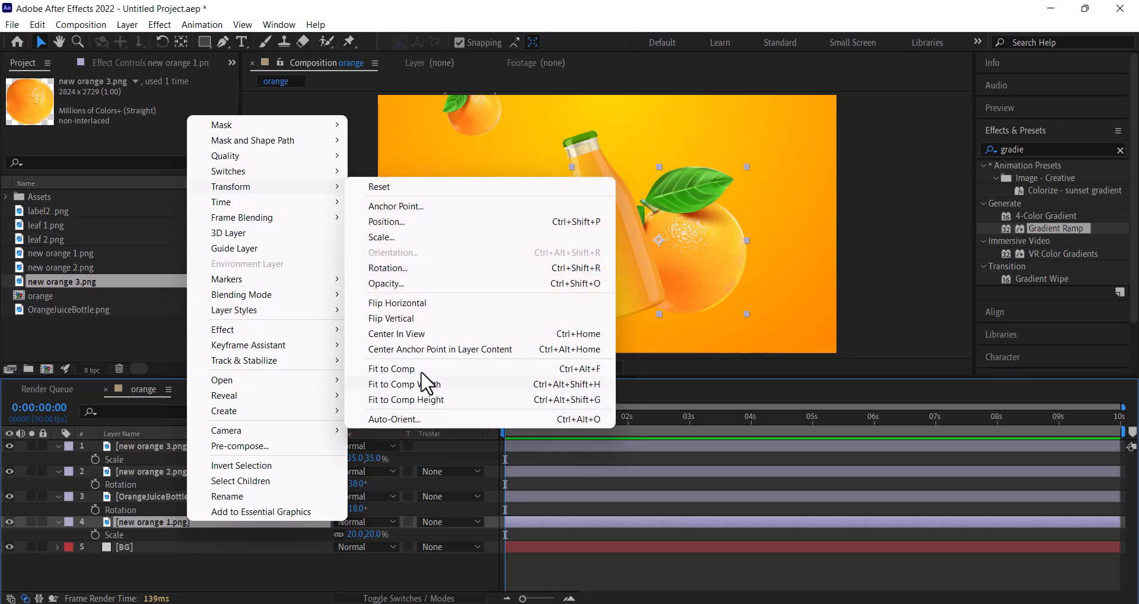
left_click(404, 302)
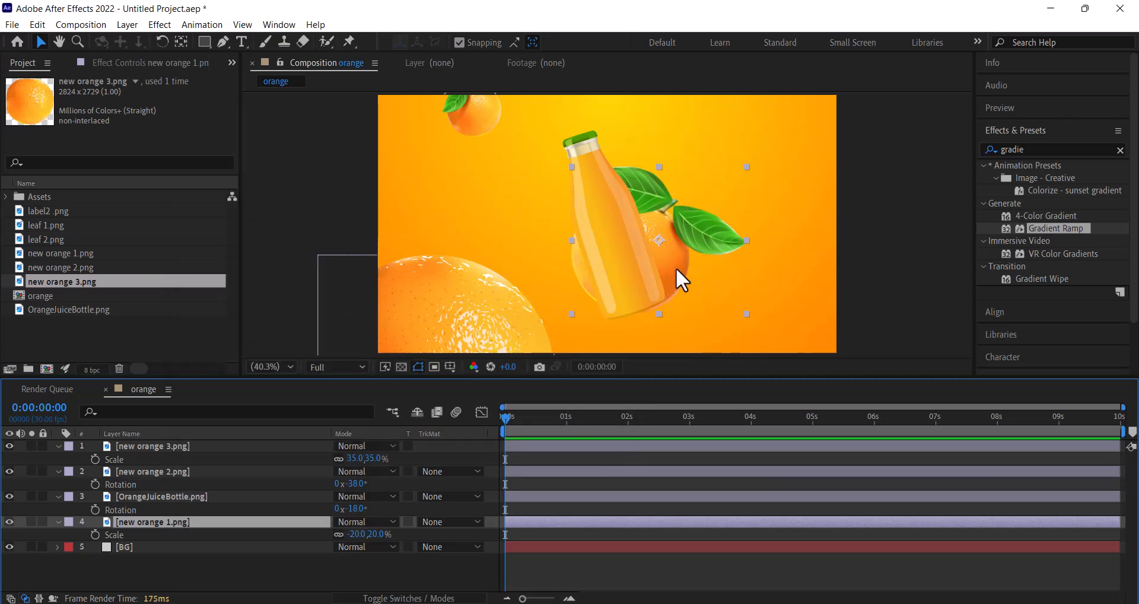
left_click_drag(669, 264, 711, 261)
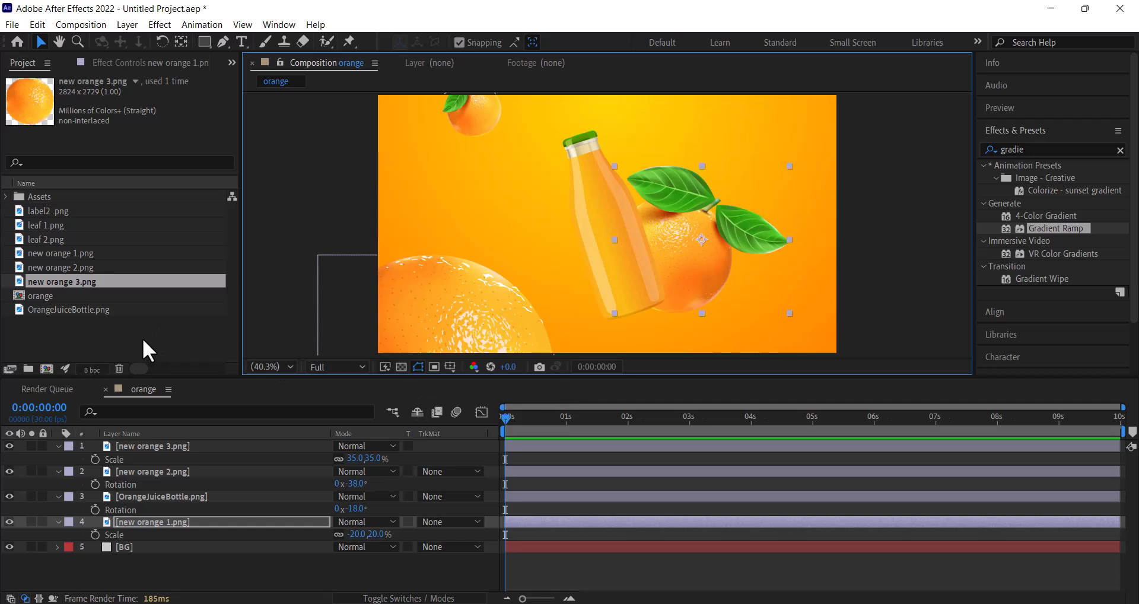
Add leaf 1.png to the composition as the top layer and place it near the frame's lower-right corner.
left_click(108, 336)
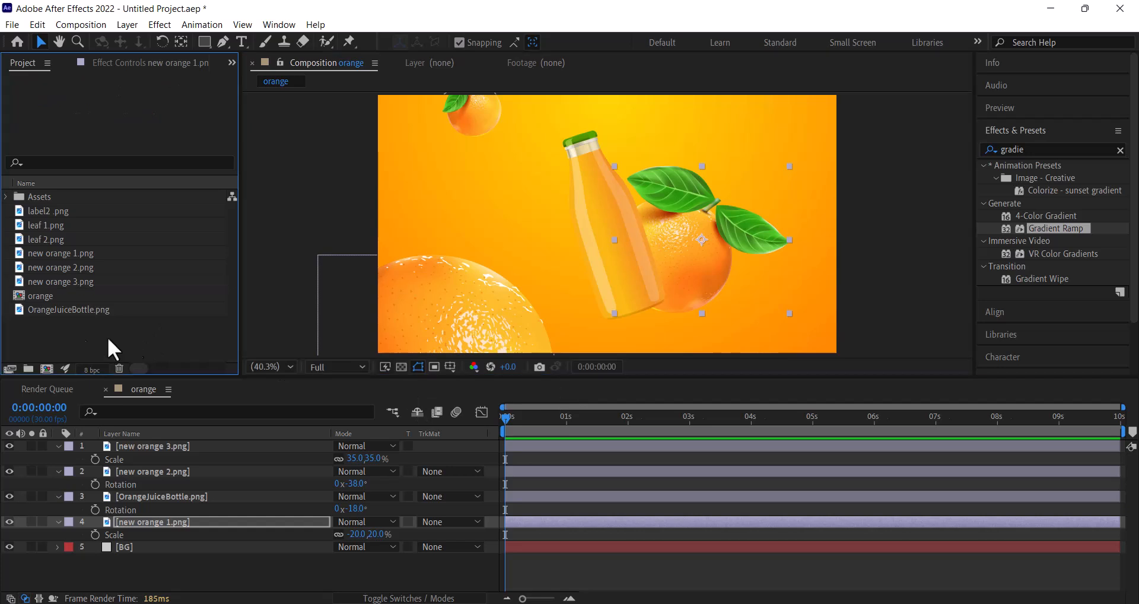
left_click(49, 223)
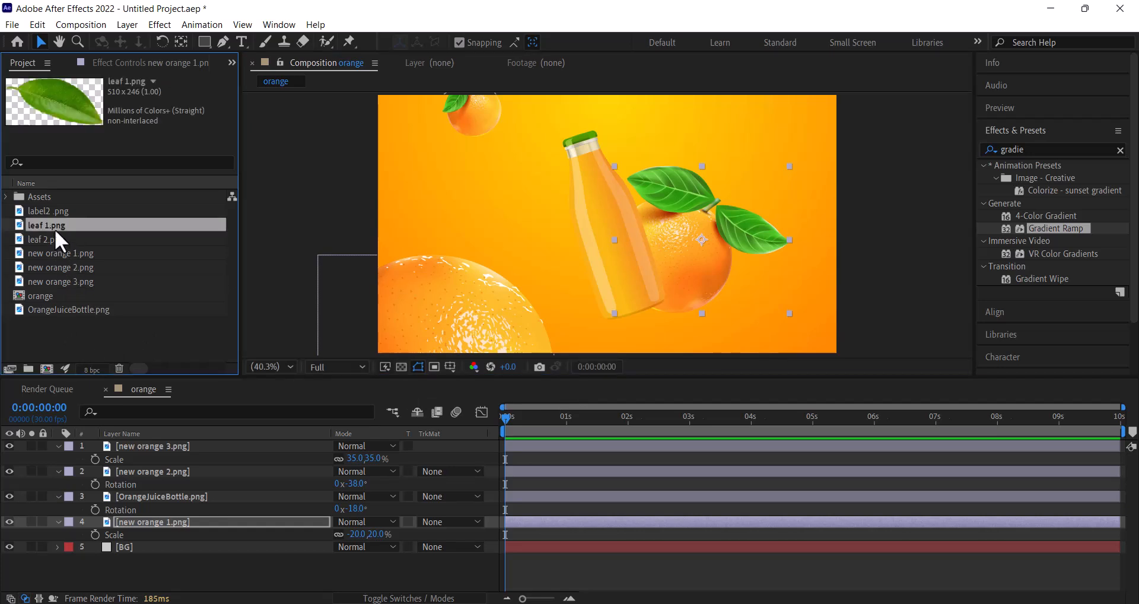
left_click_drag(55, 226, 158, 443)
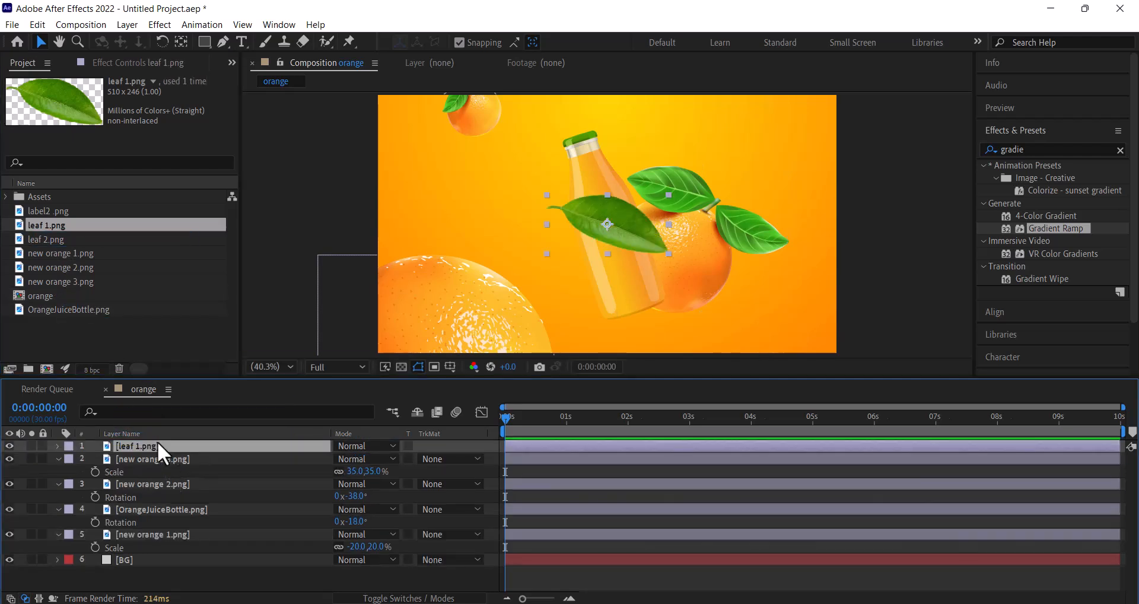
left_click(624, 229)
left_click_drag(700, 274, 782, 320)
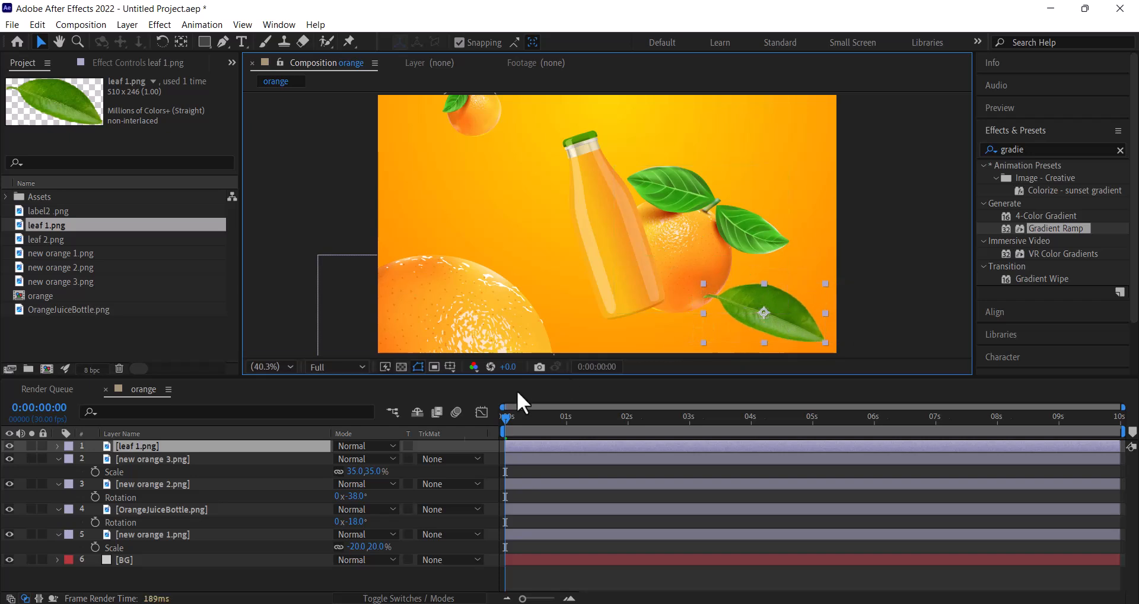
Rotate the leaf 1.png layer to -50° and move it partly outside the frame's lower-right corner.
left_click(208, 447)
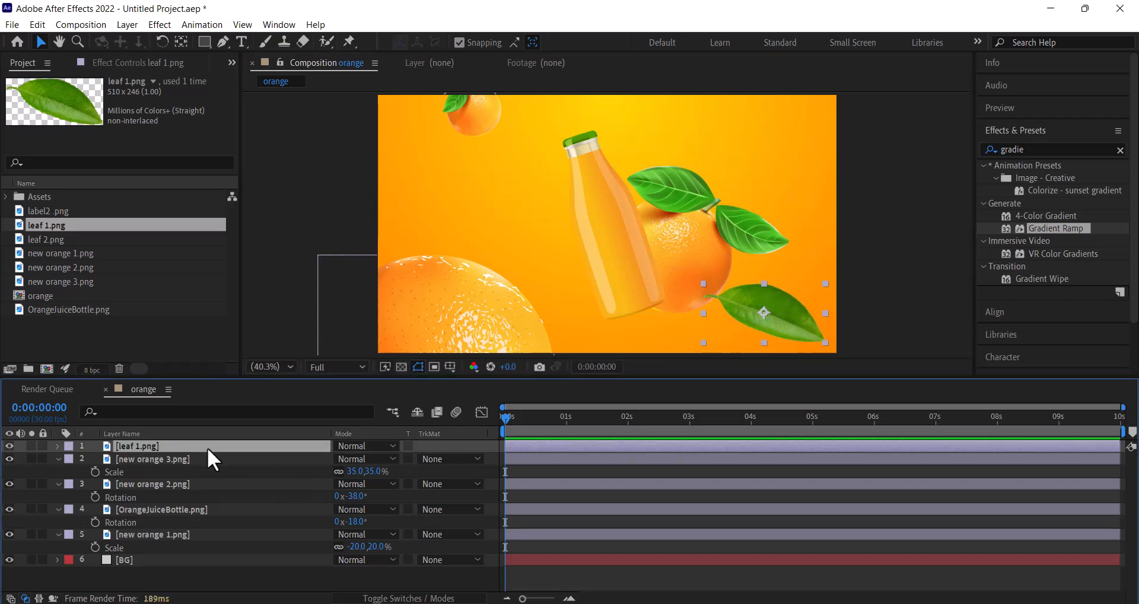
key("r")
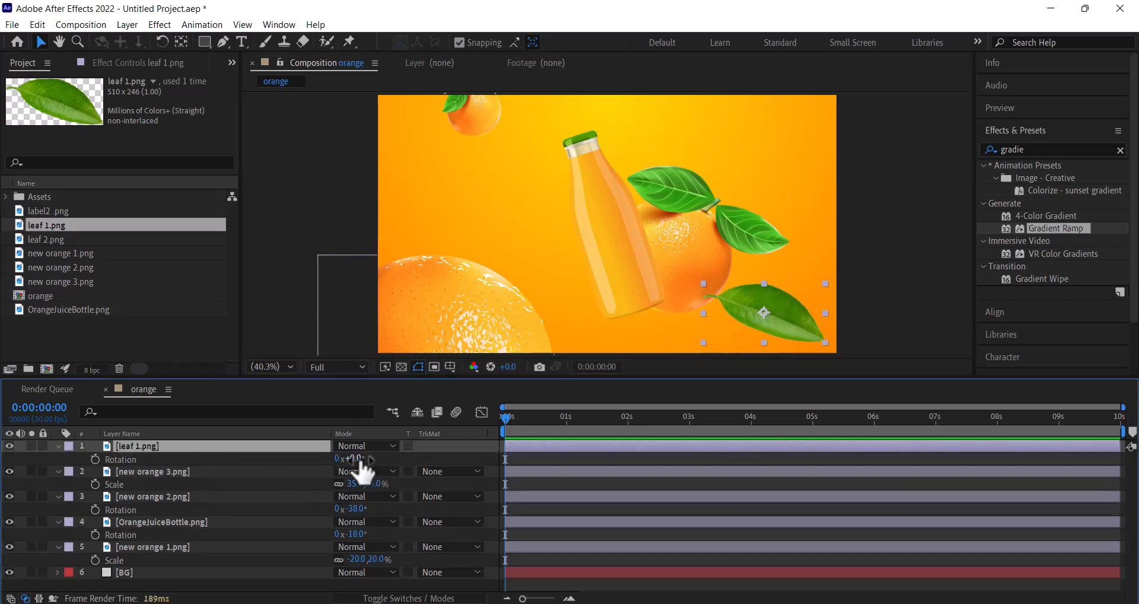
left_click_drag(351, 458, 318, 460)
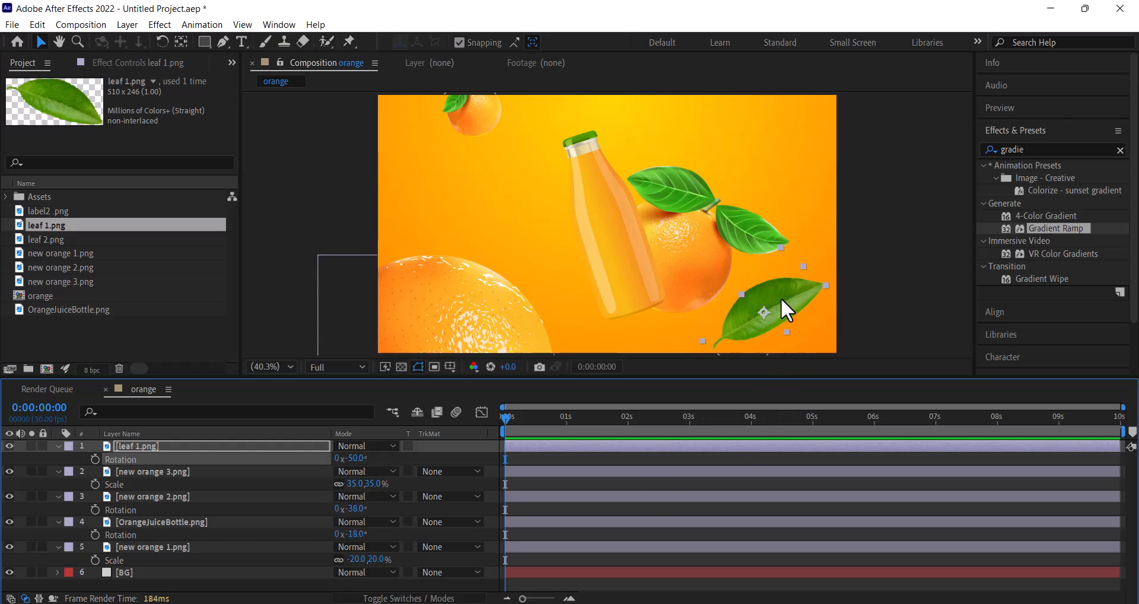
left_click_drag(781, 297, 809, 315)
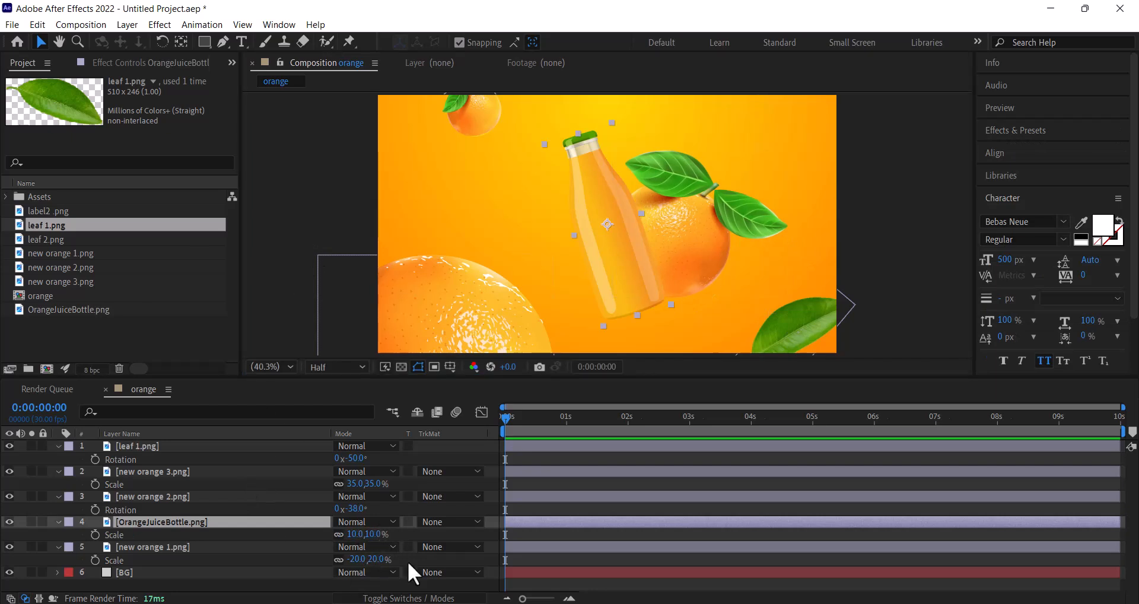
Scale the OrangeJuiceBottle.png layer to 11% and move the bottle slightly up and to the right.
left_click(379, 535)
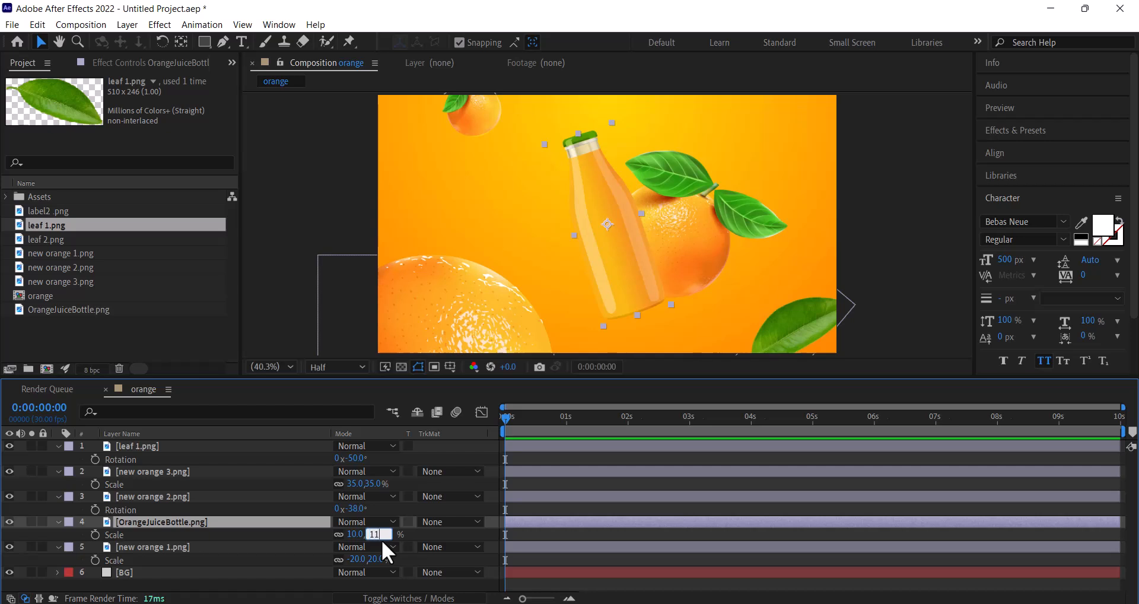
key("Return")
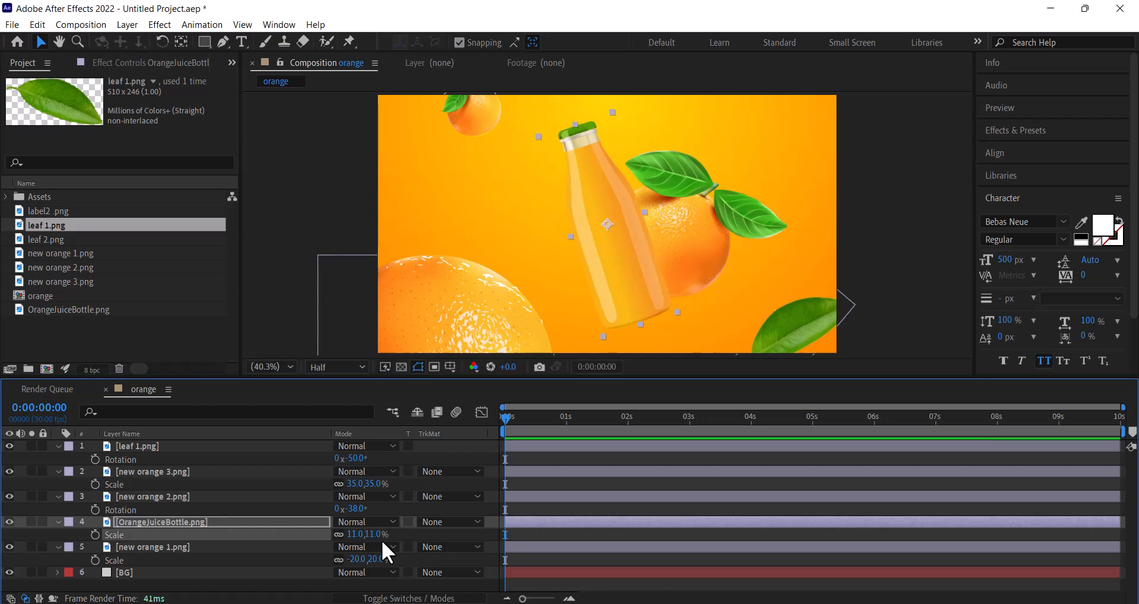
left_click(618, 268)
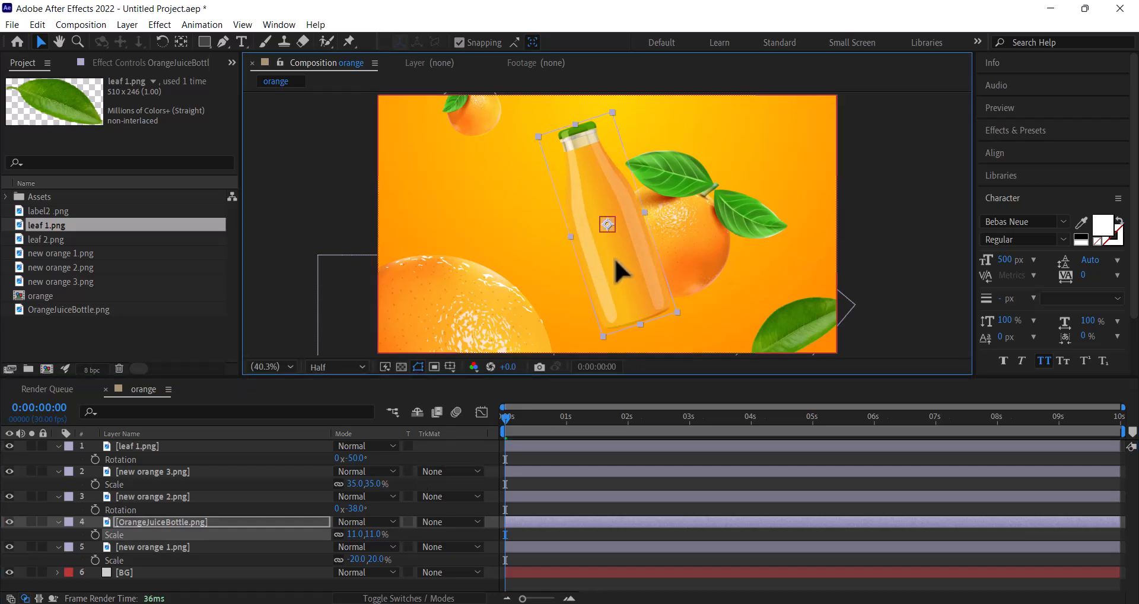
left_click_drag(613, 255, 618, 244)
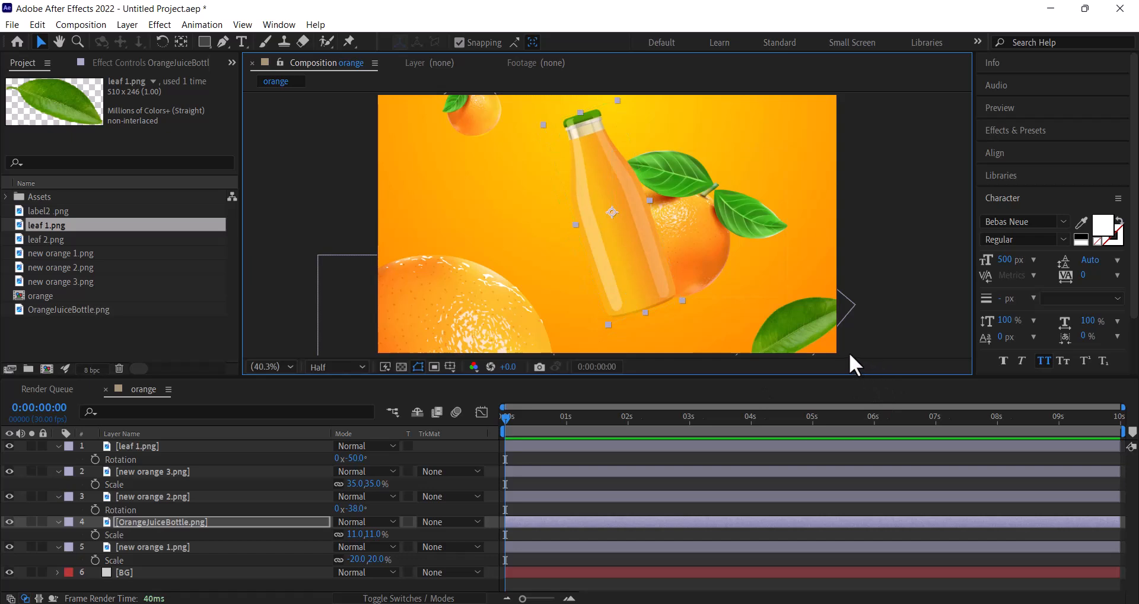
Scale the flipped new orange 1.png to 18% and shift it right and slightly down beside the bottle.
left_click(683, 243)
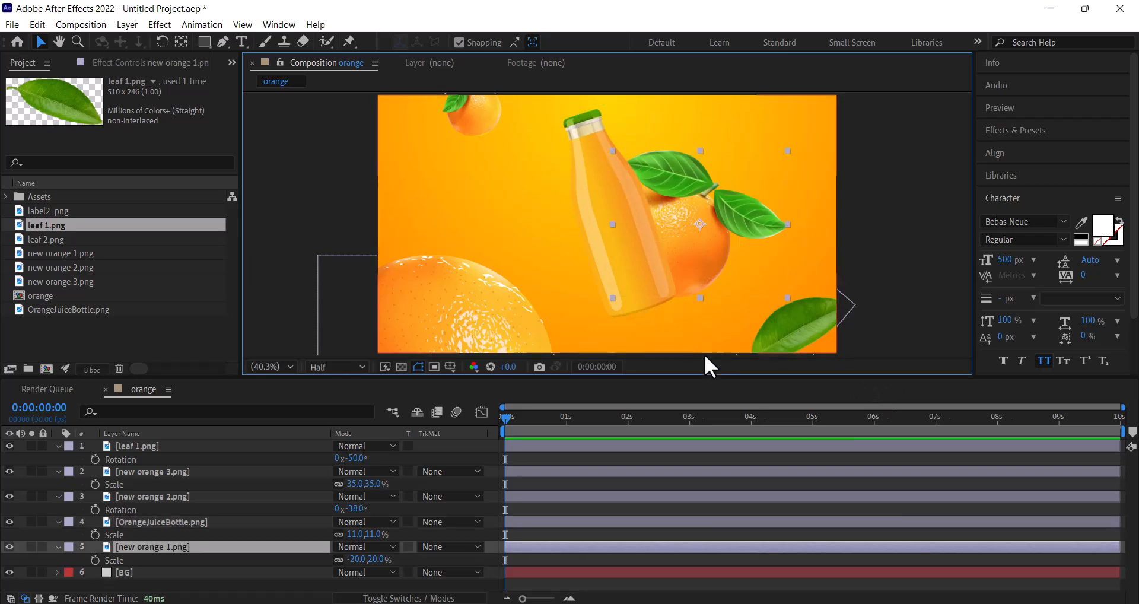
left_click_drag(688, 235, 713, 235)
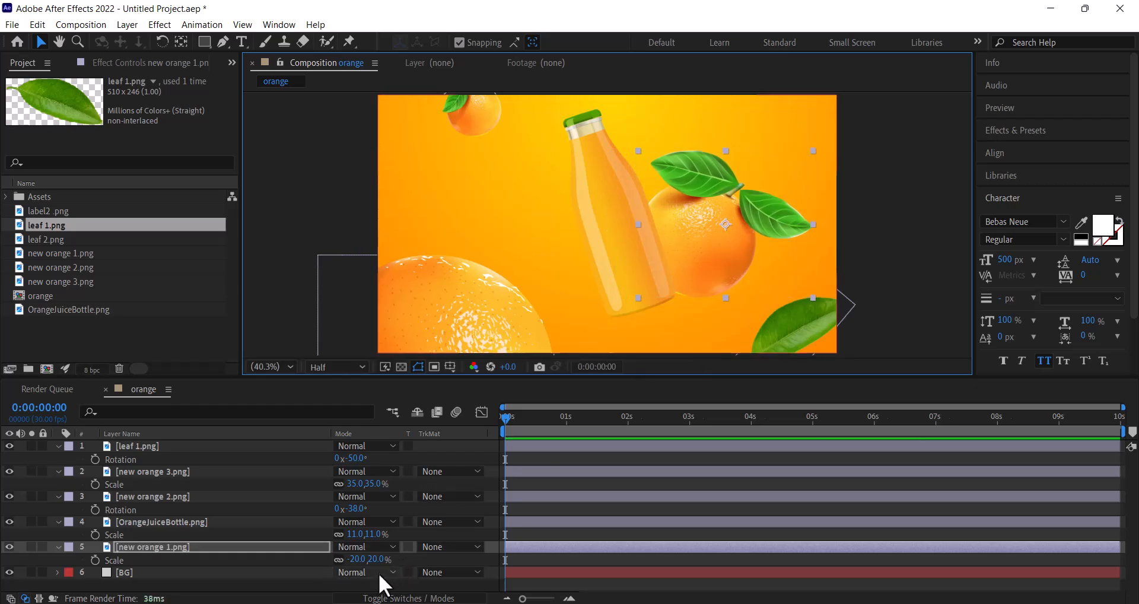
left_click(503, 590)
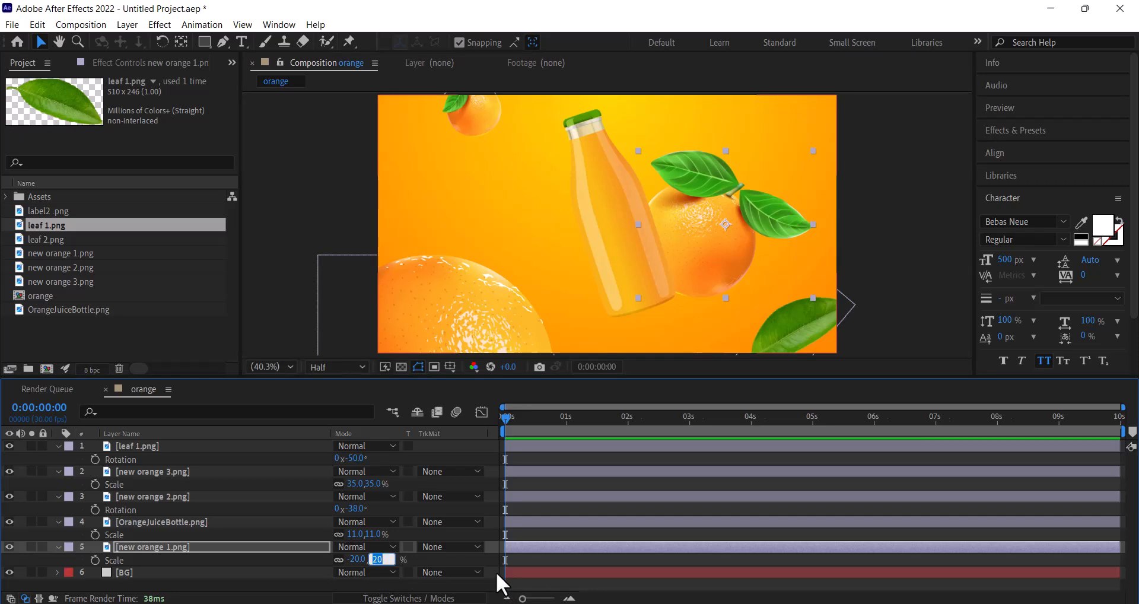
type("18")
key("Return")
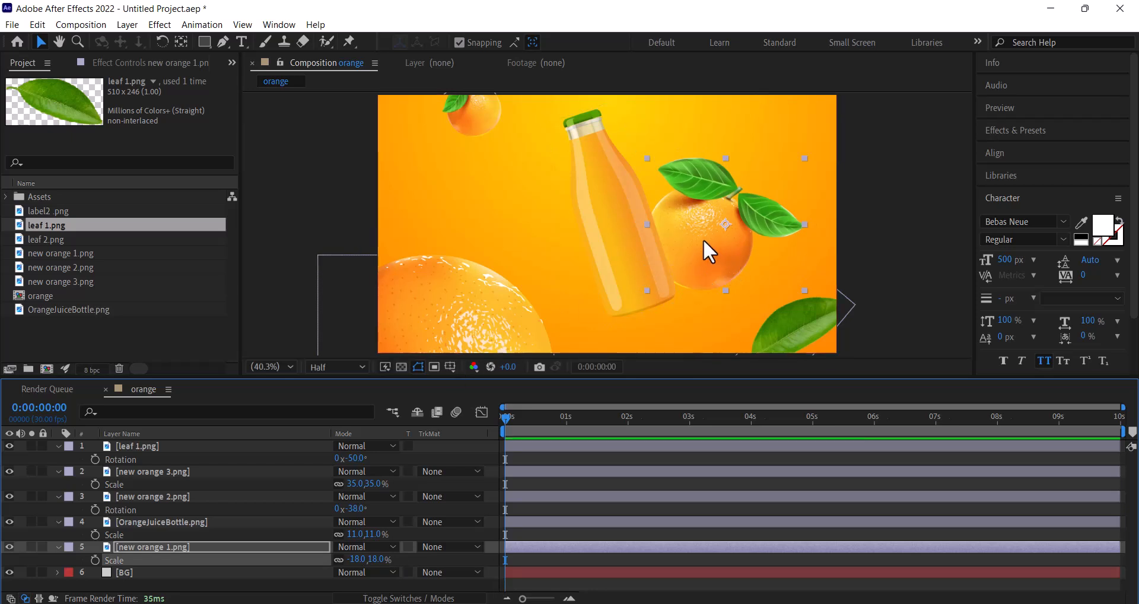
left_click_drag(703, 240, 711, 238)
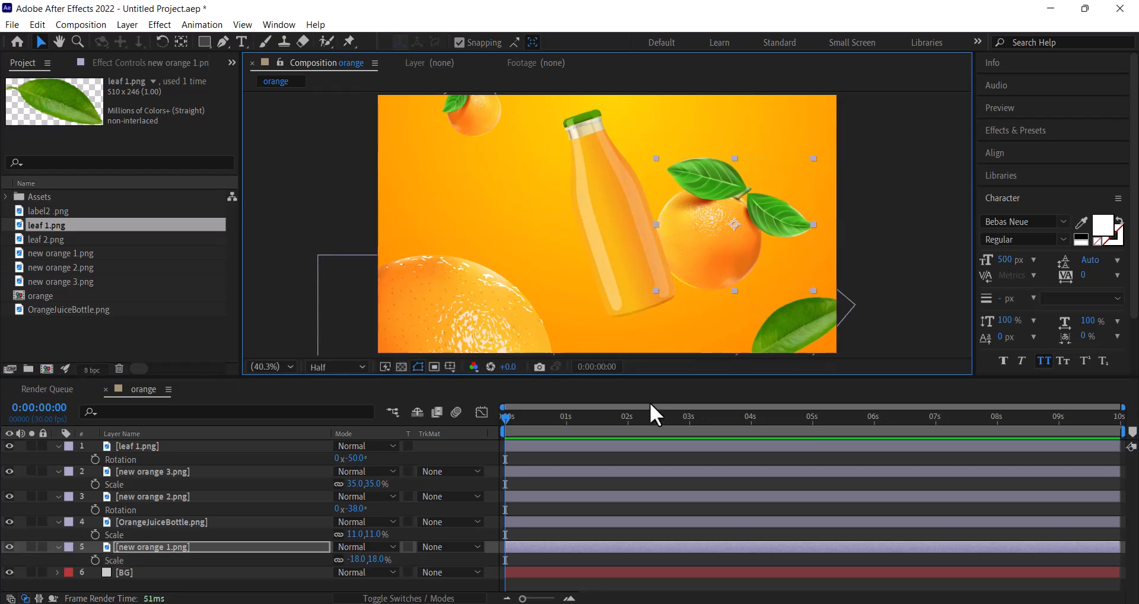
key("Down")
key("Down")
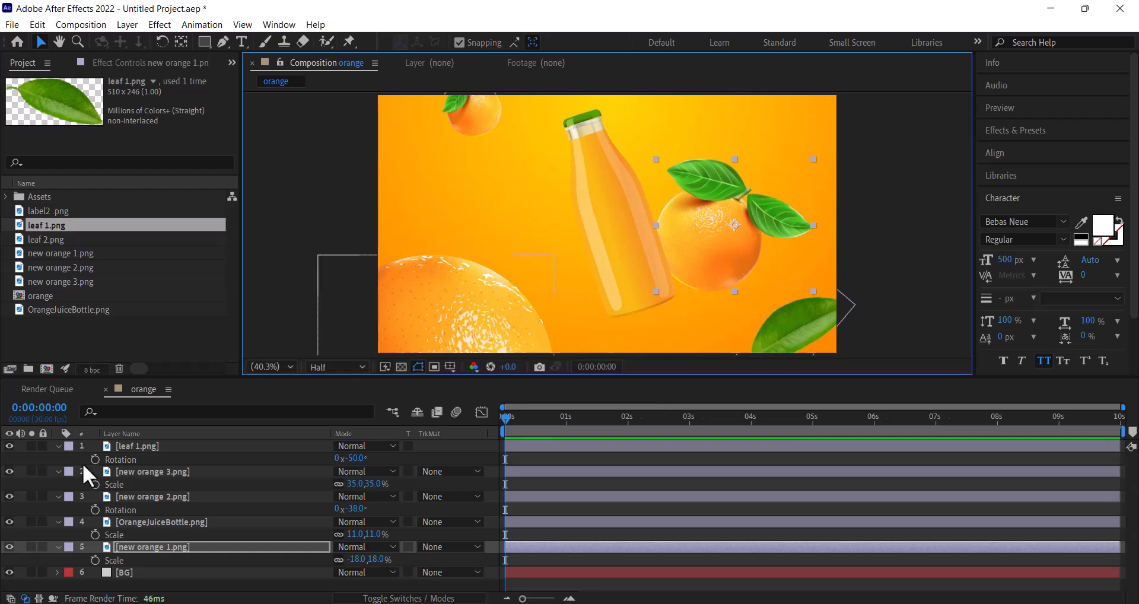
Start a text layer in the frame's upper-left area using Bebas Neue Regular, white fill FFFFFF and a 400 px font size.
left_click(242, 42)
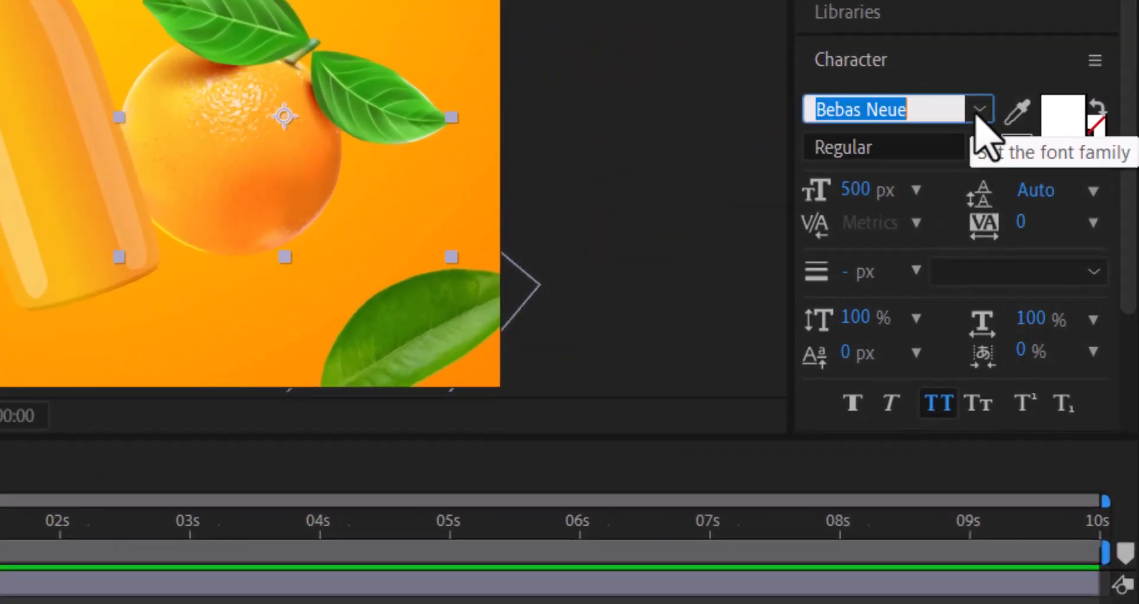
left_click(1010, 153)
left_click(1058, 116)
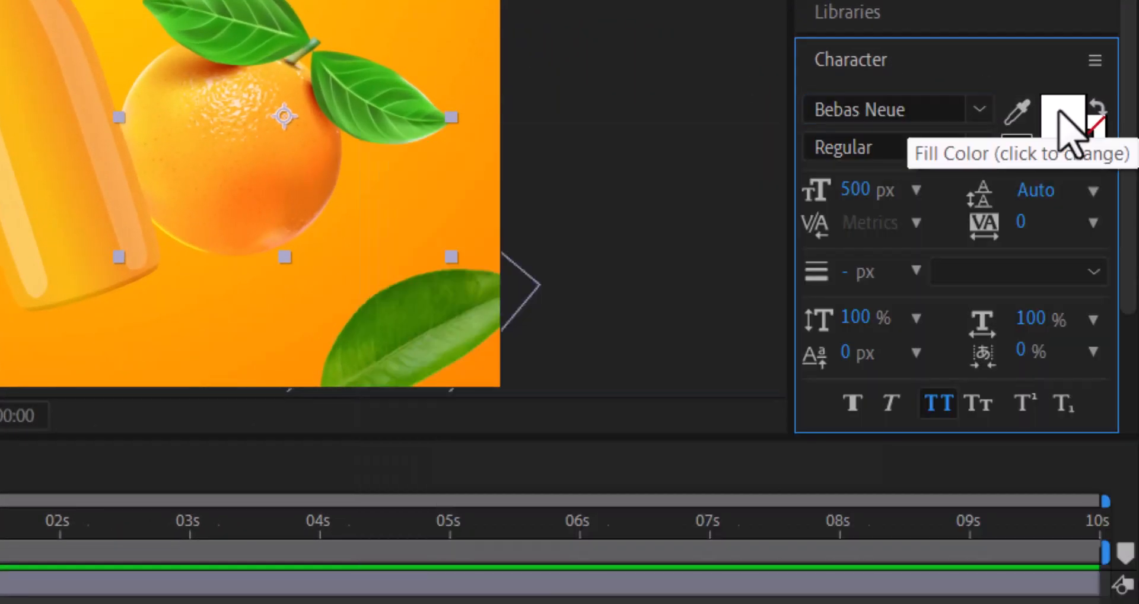
left_click(1058, 114)
left_click(237, 116)
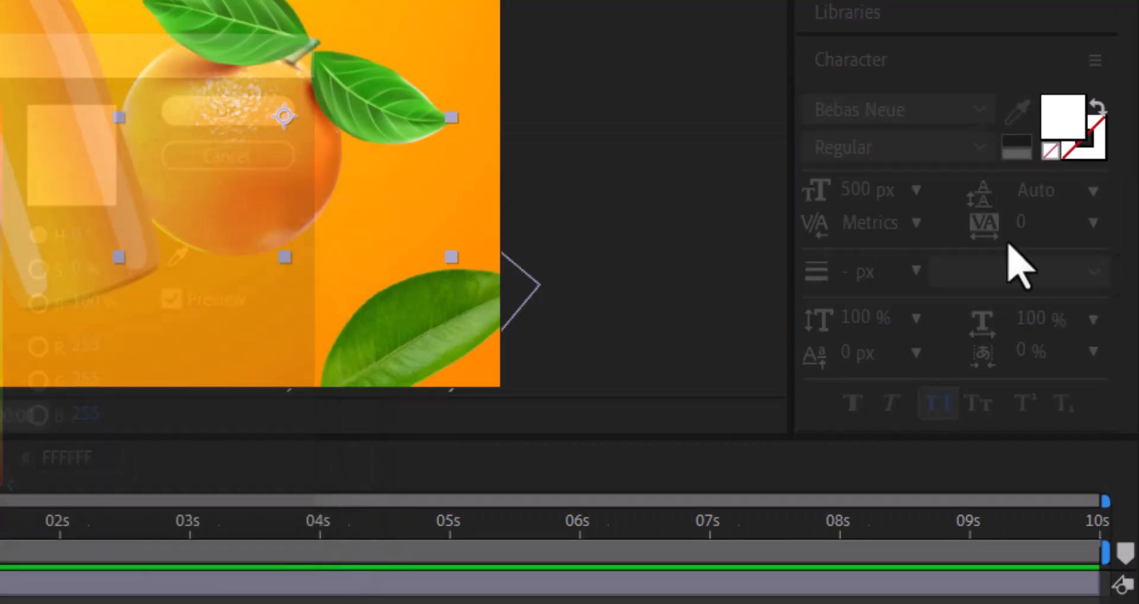
left_click(860, 193)
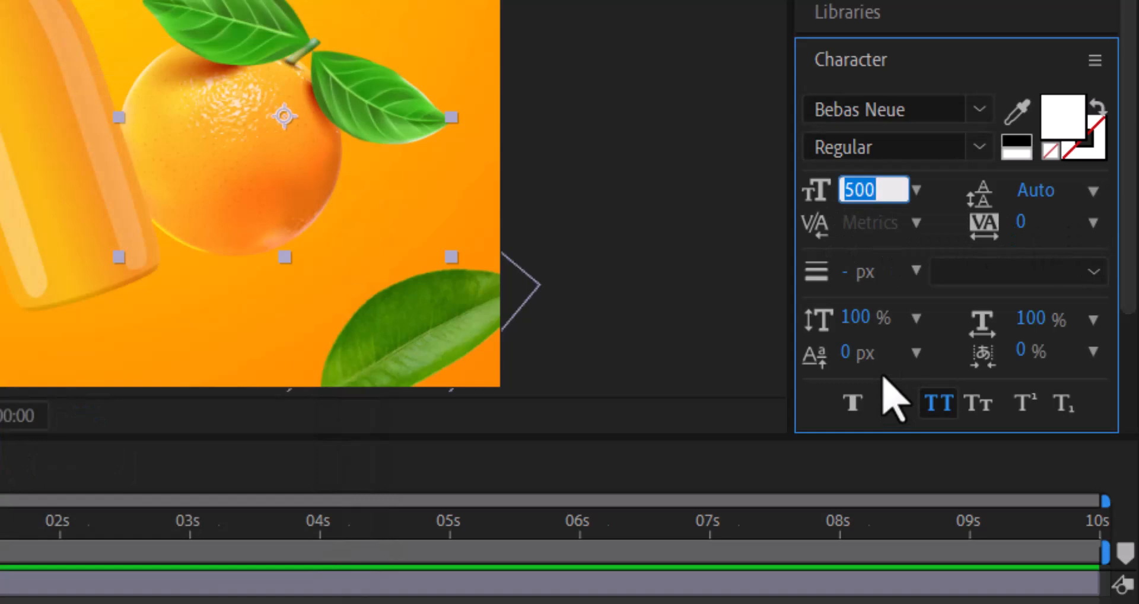
type("400")
key("Return")
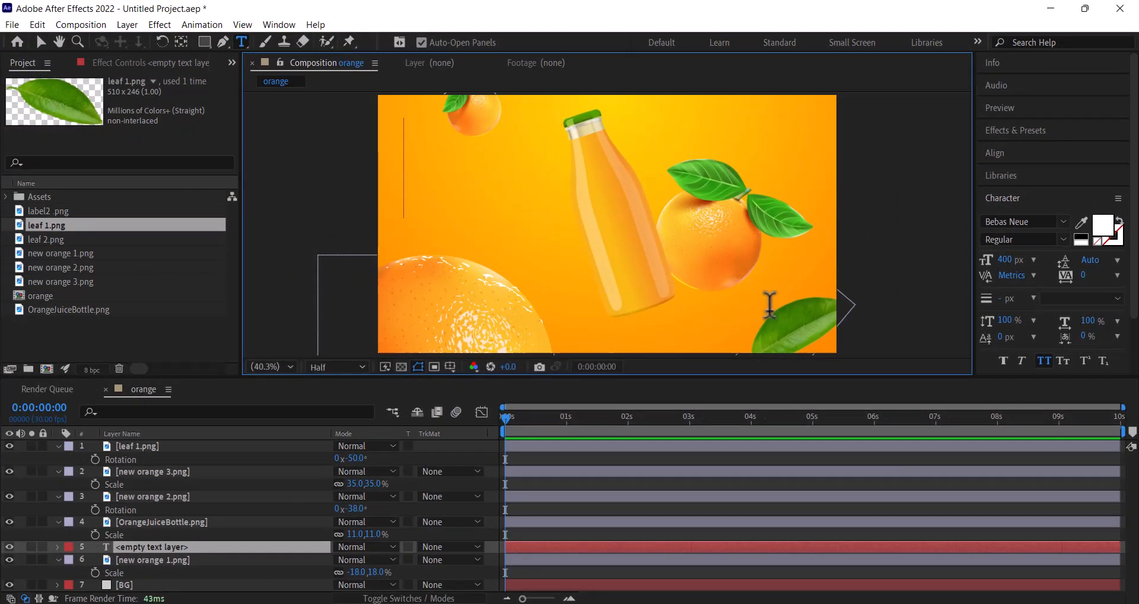
Set the paragraph alignment of the empty text layer to left-aligned.
left_click_drag(1134, 265, 1134, 332)
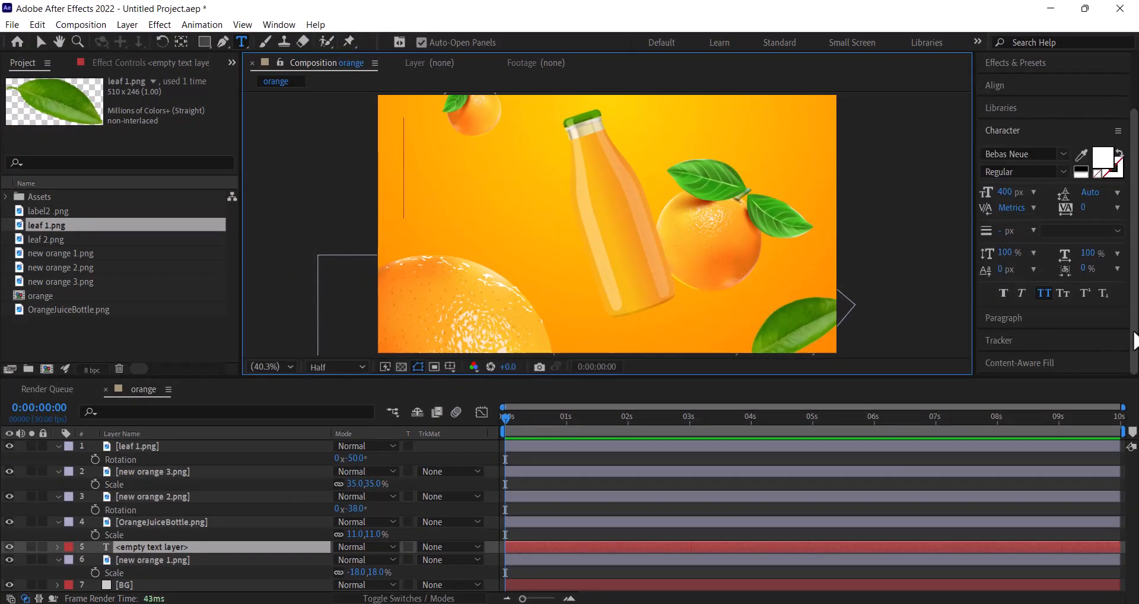
left_click(1031, 316)
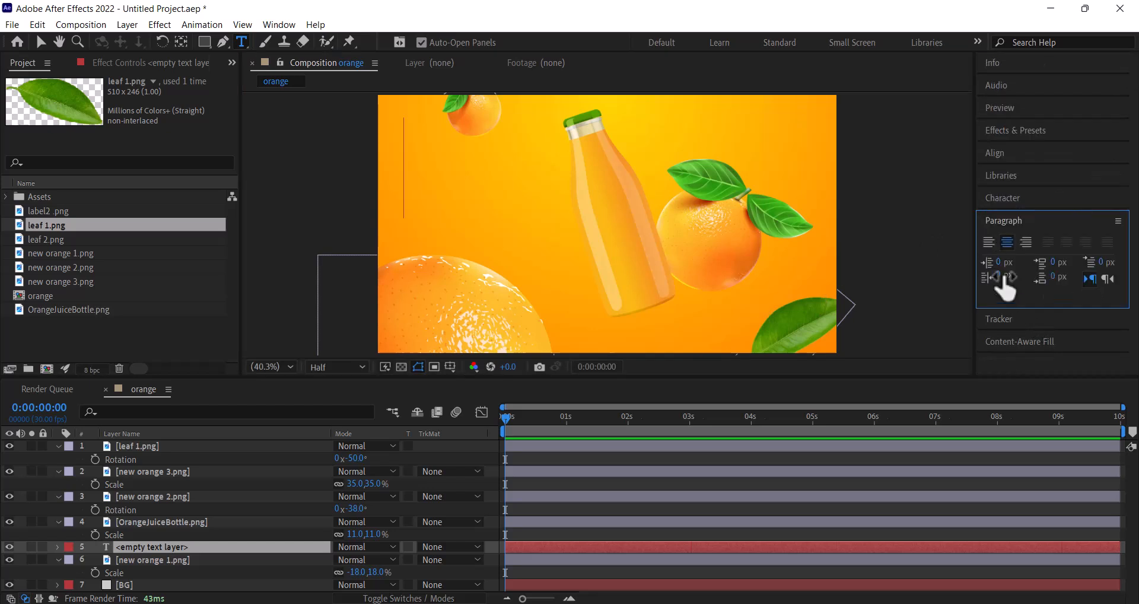
left_click(988, 245)
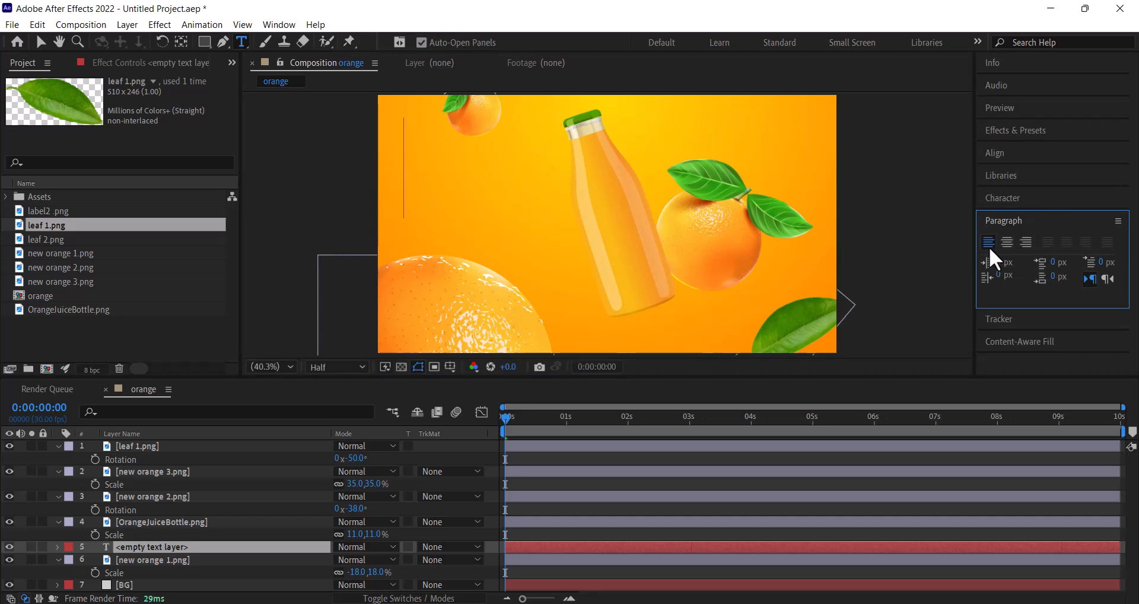
Enter the title "juice" in the empty text layer and finish text editing.
left_click(405, 158)
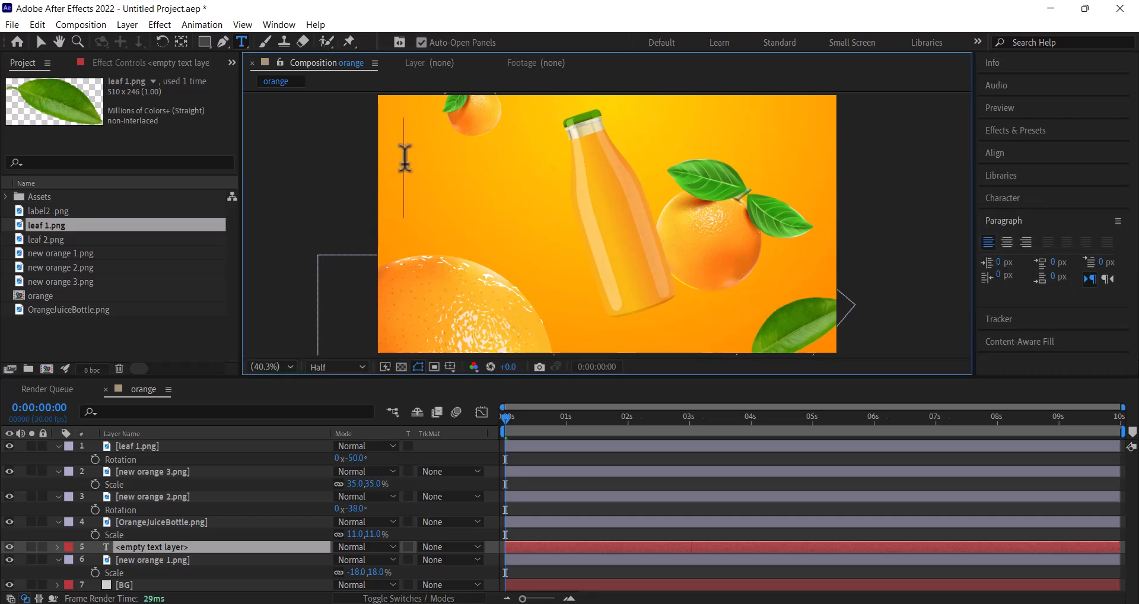
type("juii")
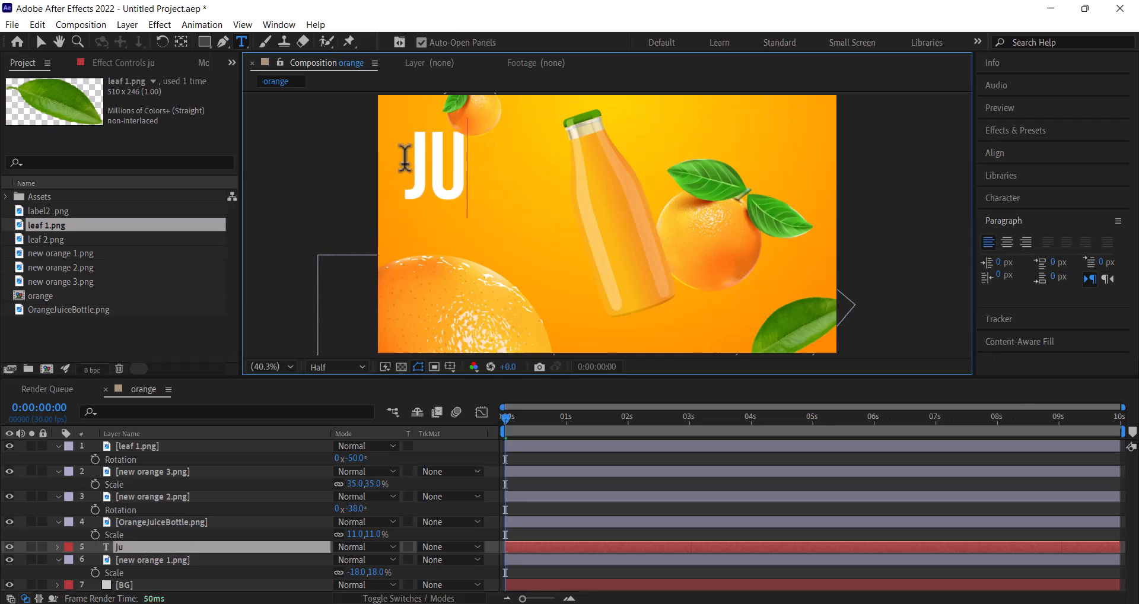
key("BackSpace")
key("BackSpace")
type("ice")
left_click(41, 42)
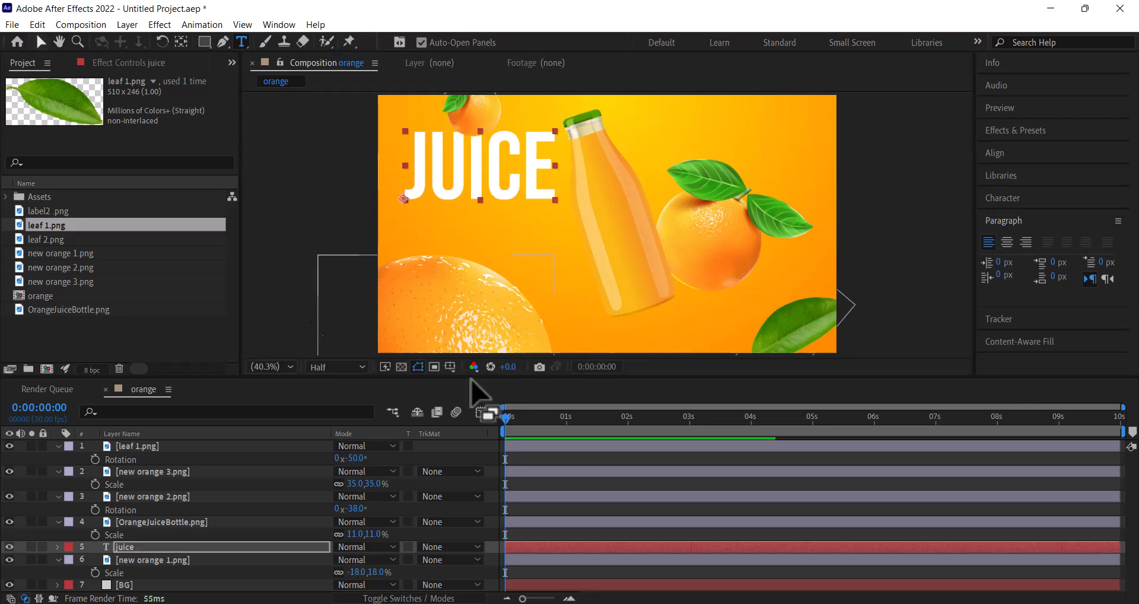
Set the juice title's font size to 800 px and move it down and slightly left so it sits behind the bottle.
left_click(1021, 202)
left_click(1007, 260)
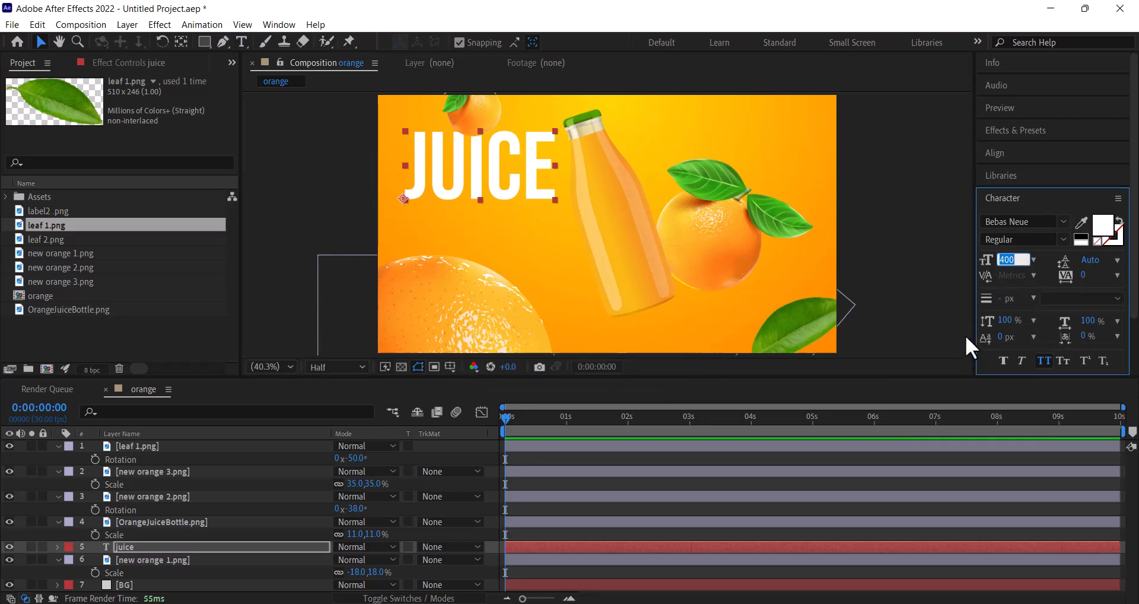
type("800")
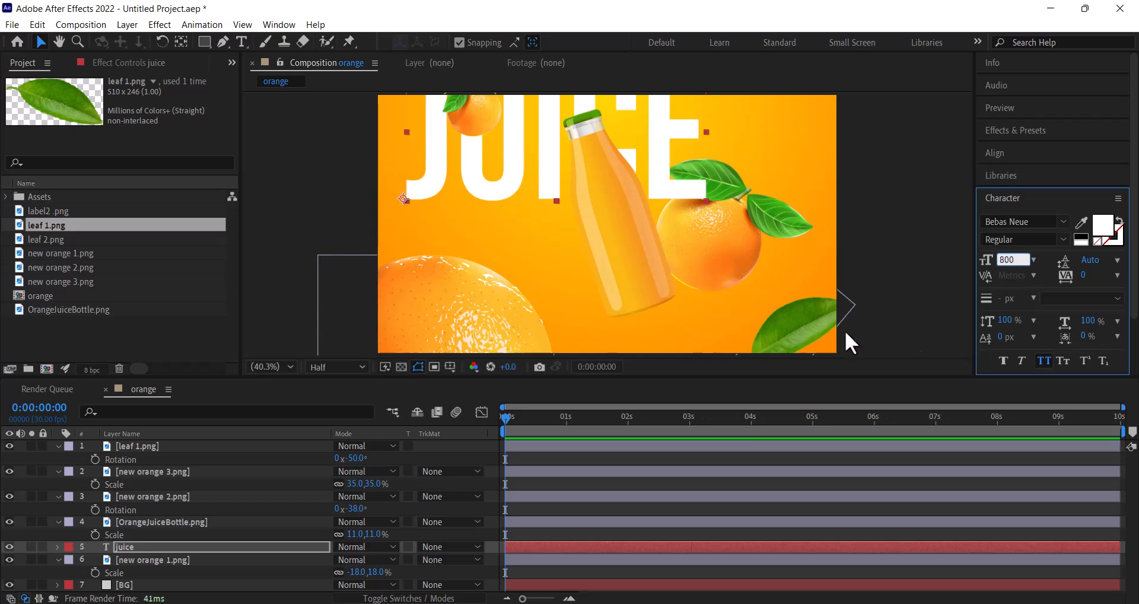
key("Return")
left_click(184, 547)
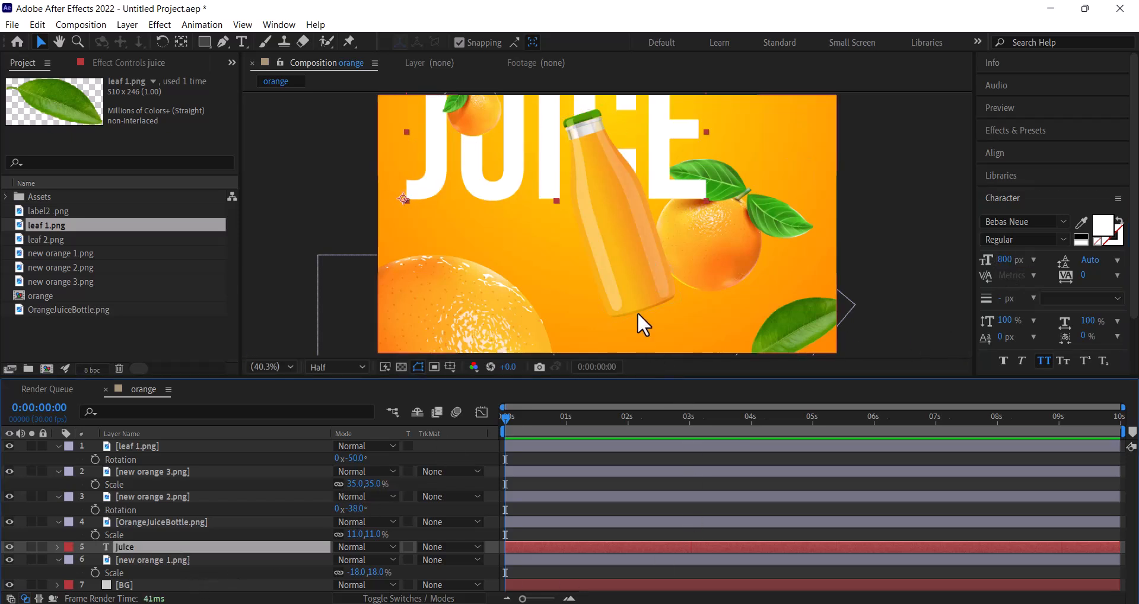
left_click_drag(554, 134, 532, 197)
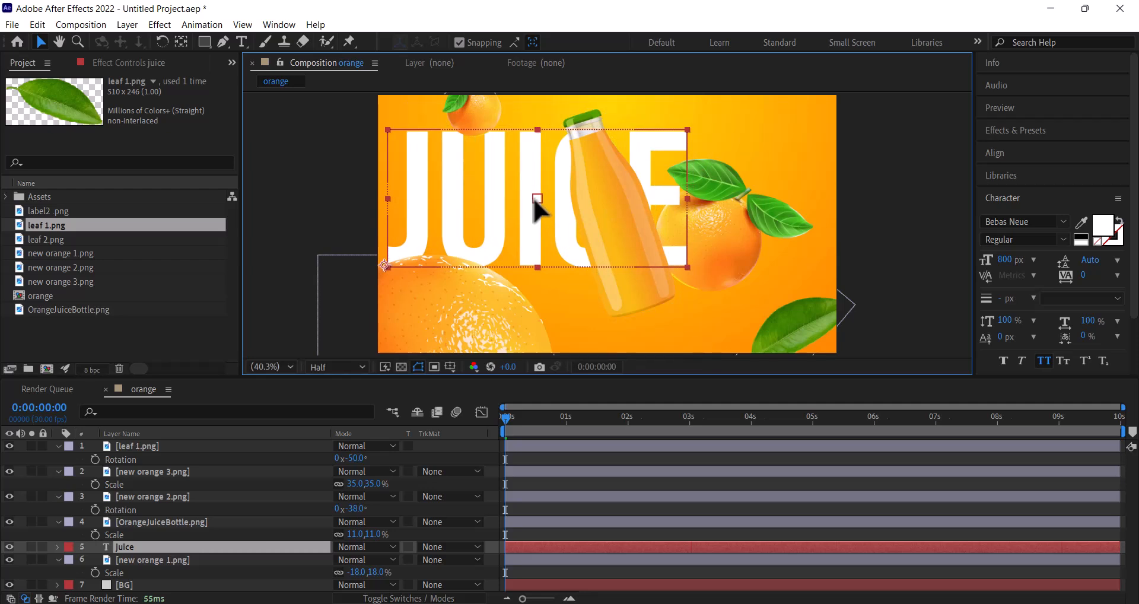
left_click_drag(532, 197, 532, 198)
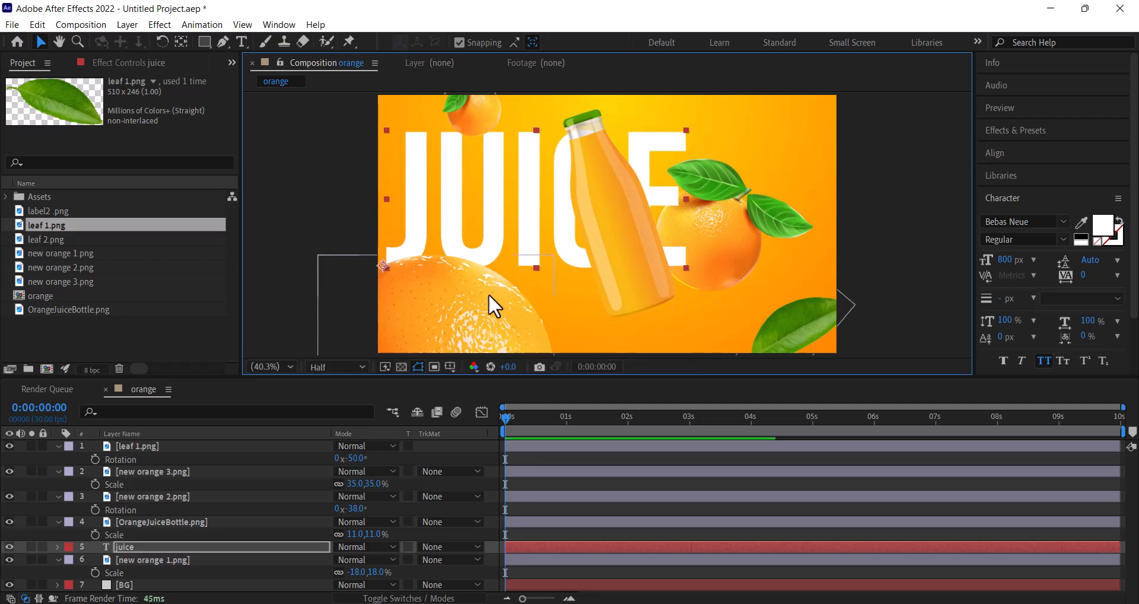
Add leaf 2.png as the top layer, rotate it to 27° and move it between the large orange and the bottle.
left_click_drag(354, 379, 348, 335)
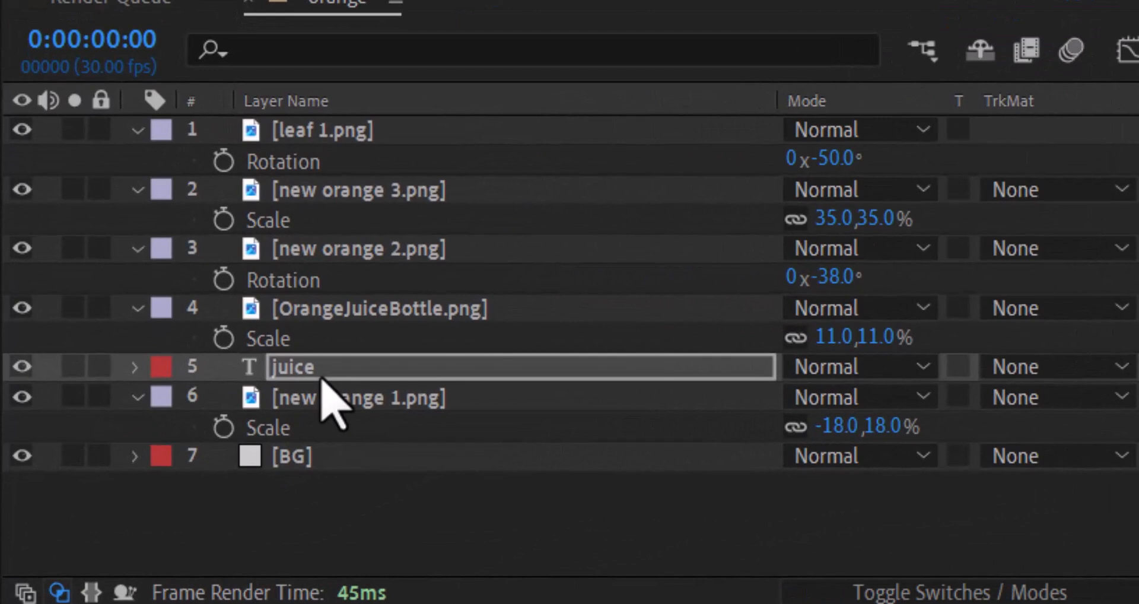
key("Return")
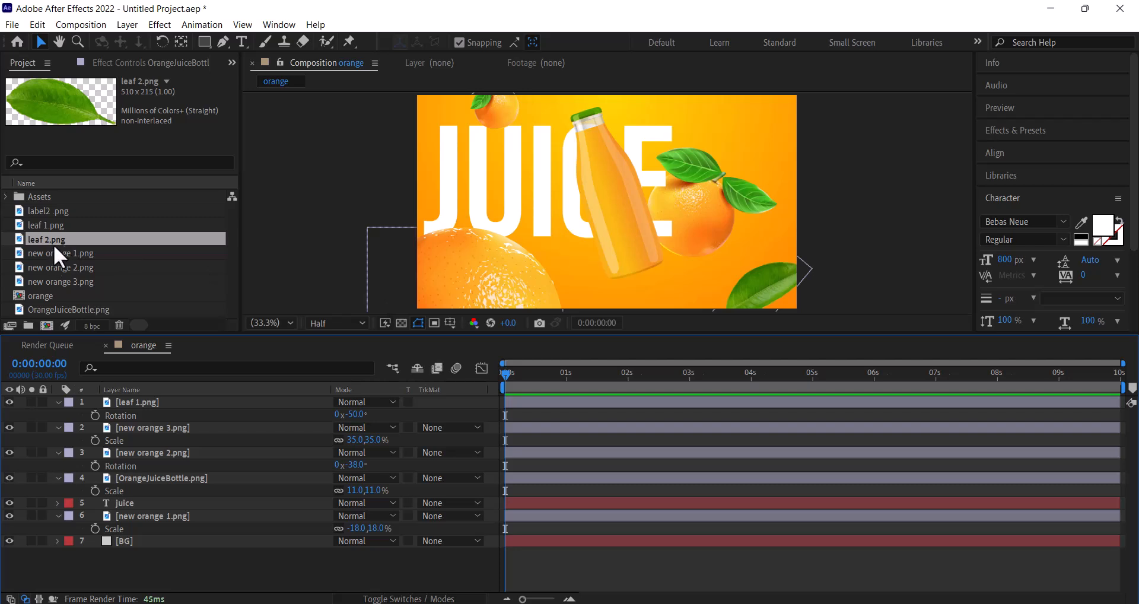
left_click_drag(55, 241, 202, 401)
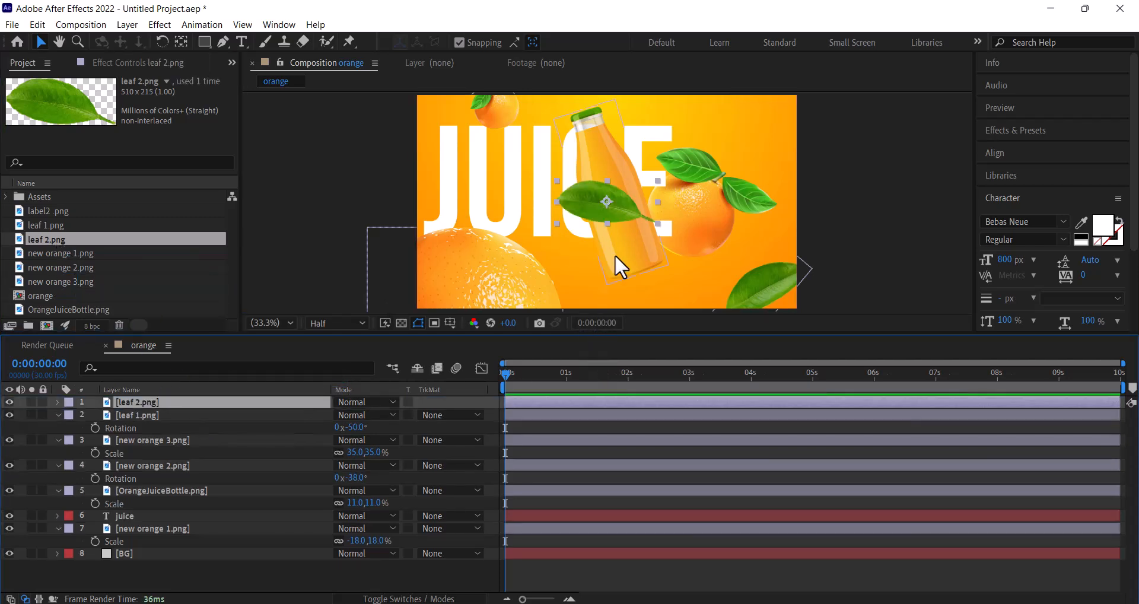
key("r")
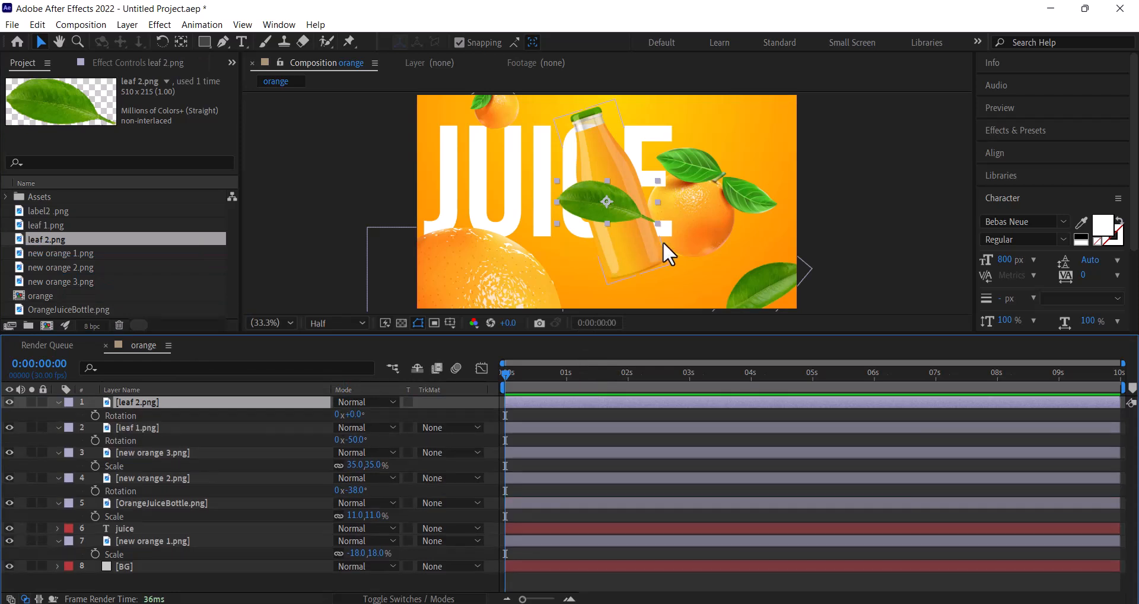
left_click_drag(355, 417, 379, 420)
left_click_drag(624, 209, 575, 237)
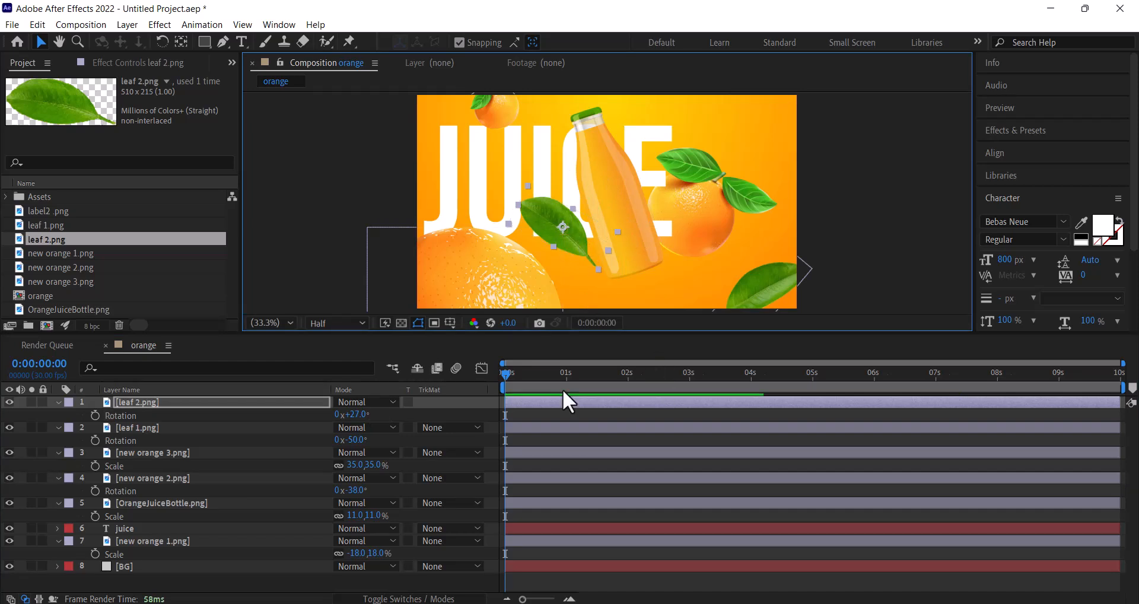
Scale the leaf 2.png layer to 60%.
left_click(257, 404)
key("s")
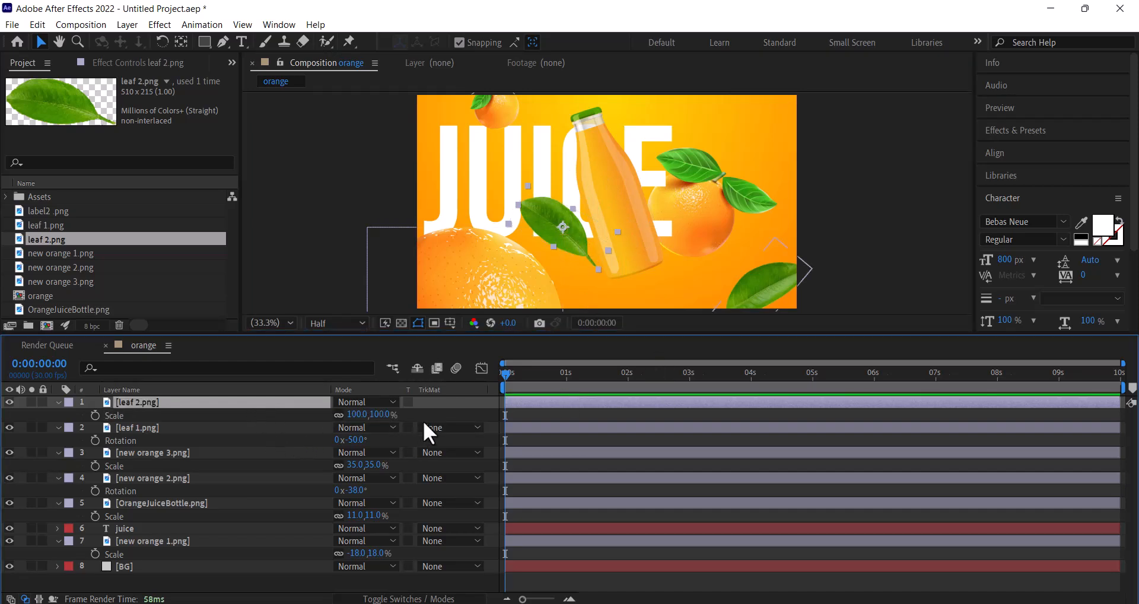
left_click_drag(384, 417, 362, 418)
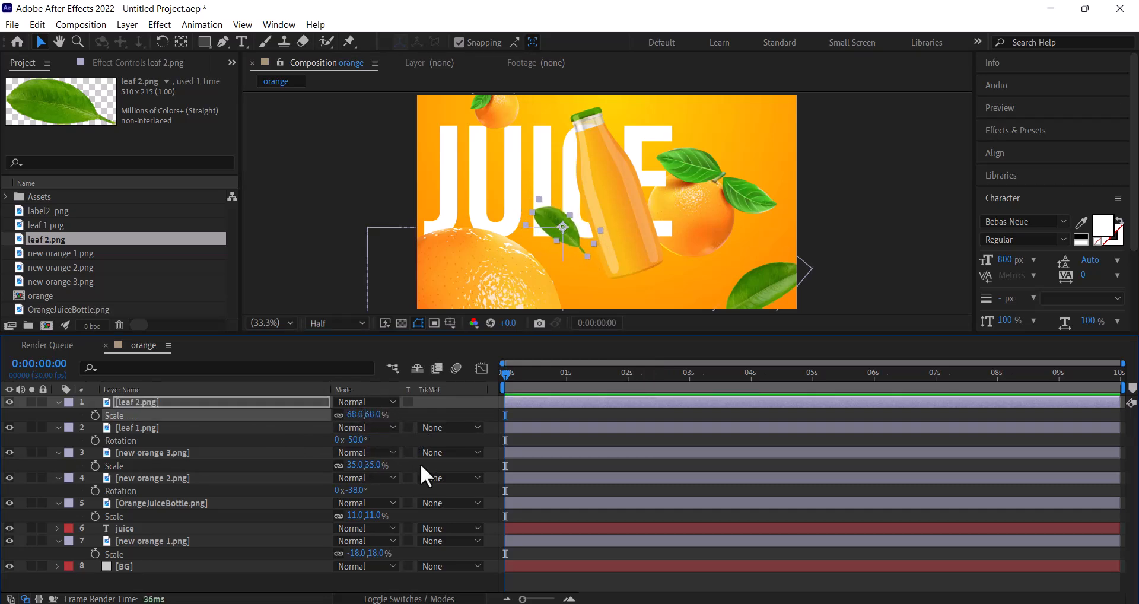
type("60")
key("Return")
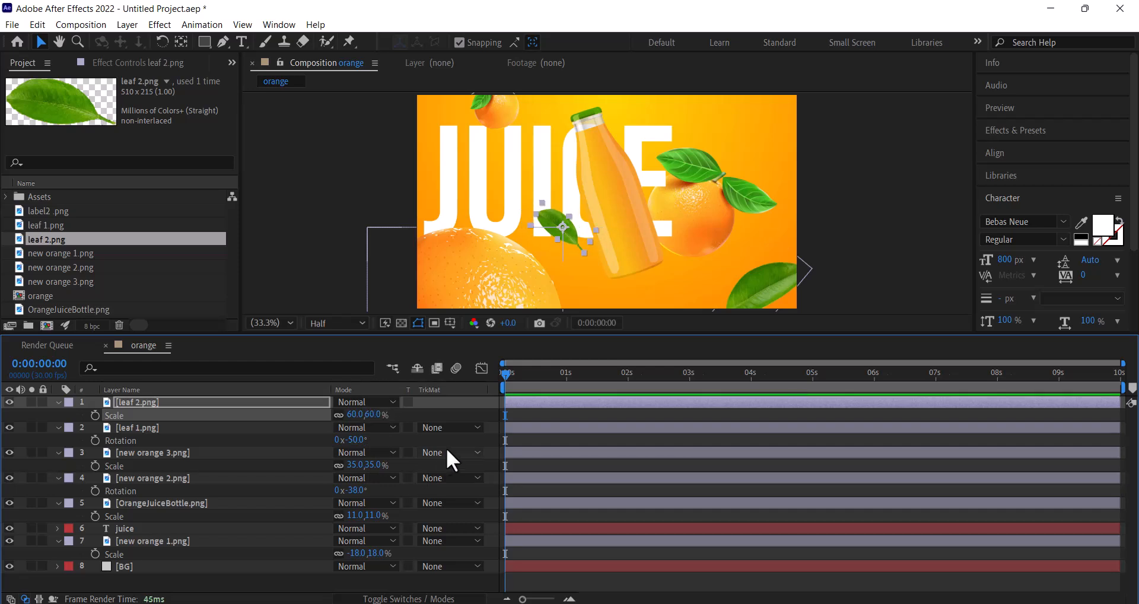
Shift the juice bottle and the new orange 1.png layer slightly right to uncover more of the title.
left_click(636, 237)
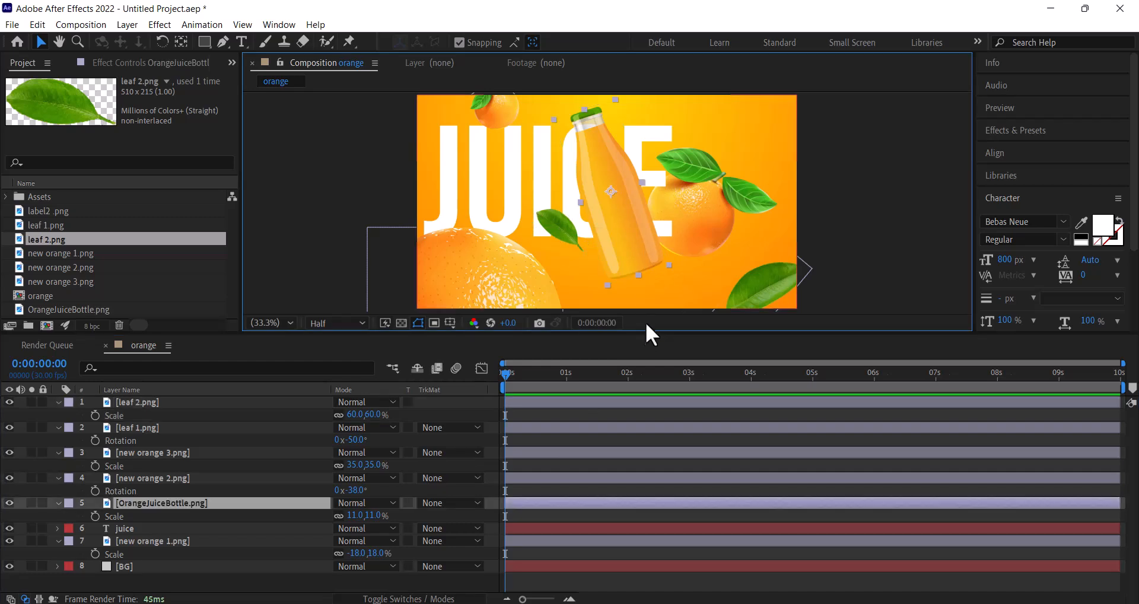
left_click_drag(637, 223, 640, 240)
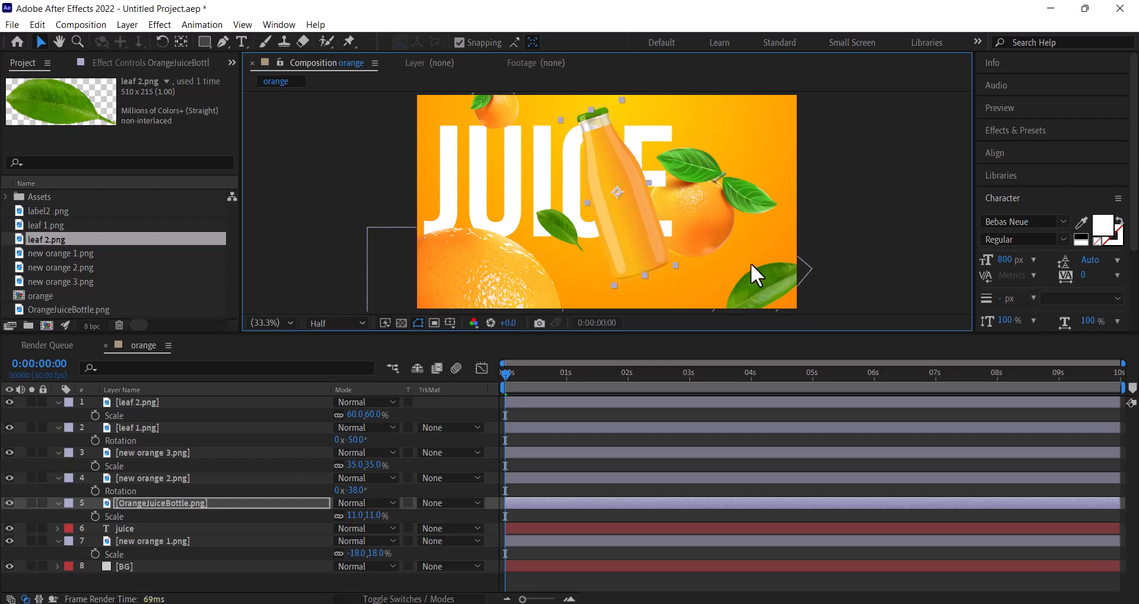
left_click(703, 219)
left_click_drag(706, 216, 707, 217)
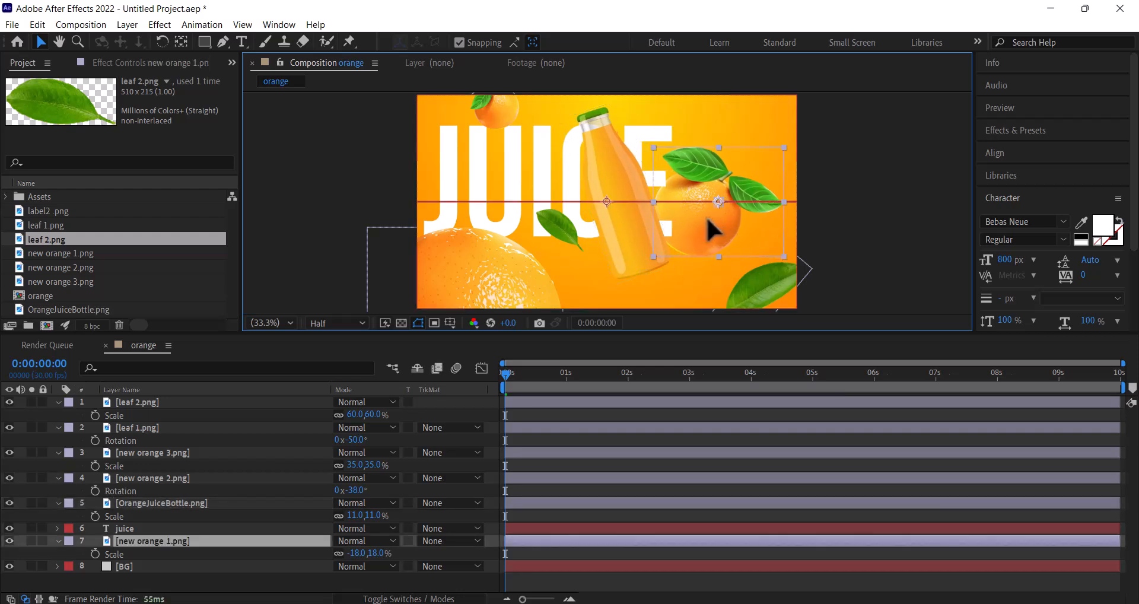
left_click(626, 238)
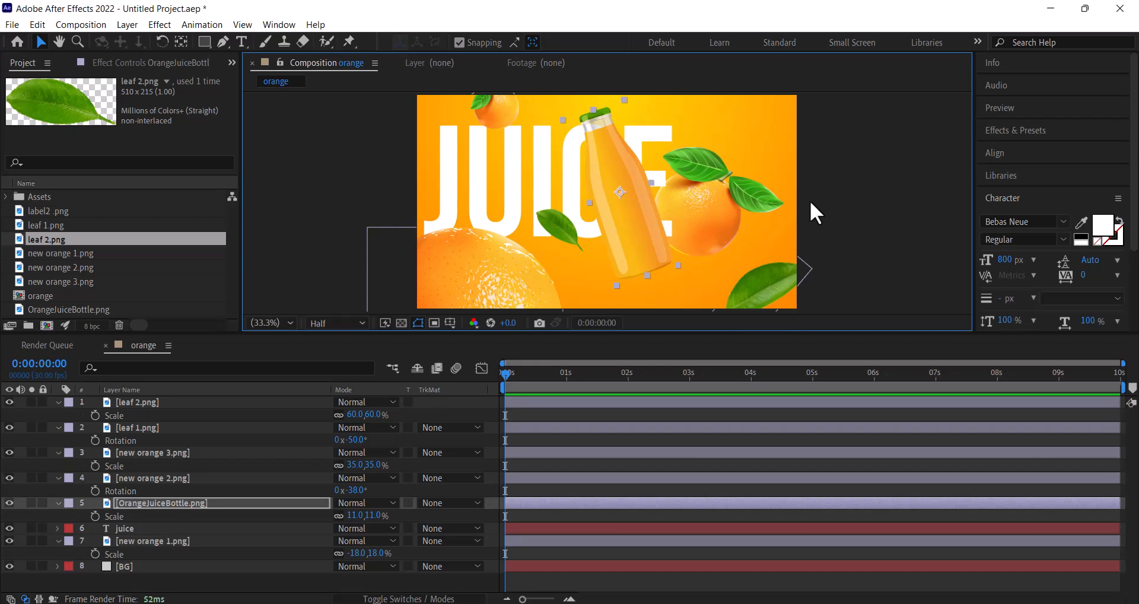
Move the new orange 2.png layer below the juice text layer in the layer stack.
left_click(488, 113)
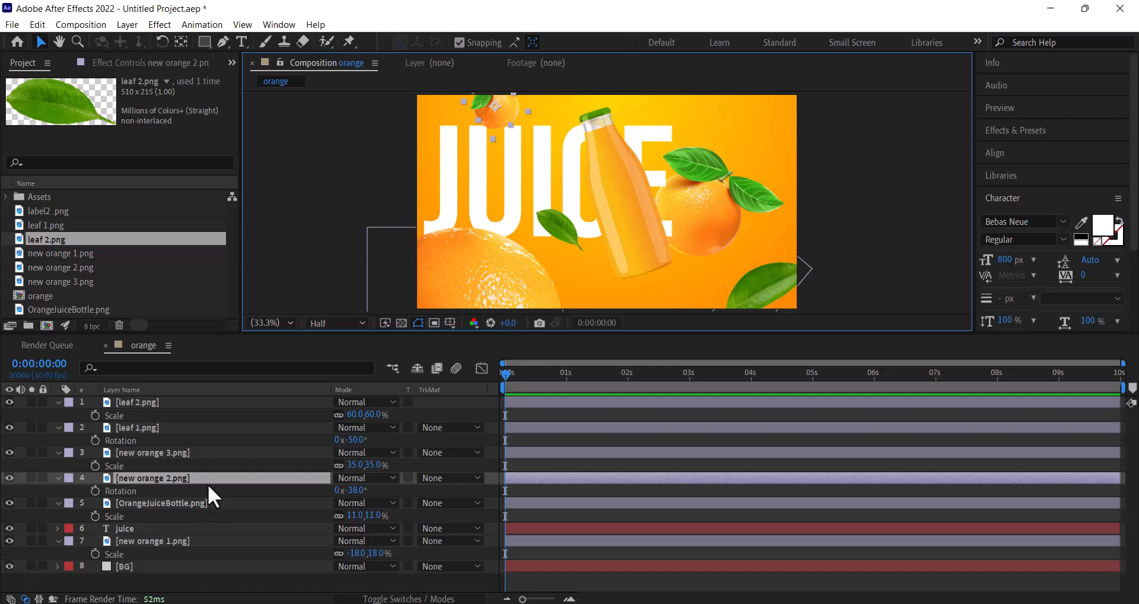
left_click_drag(210, 481, 213, 529)
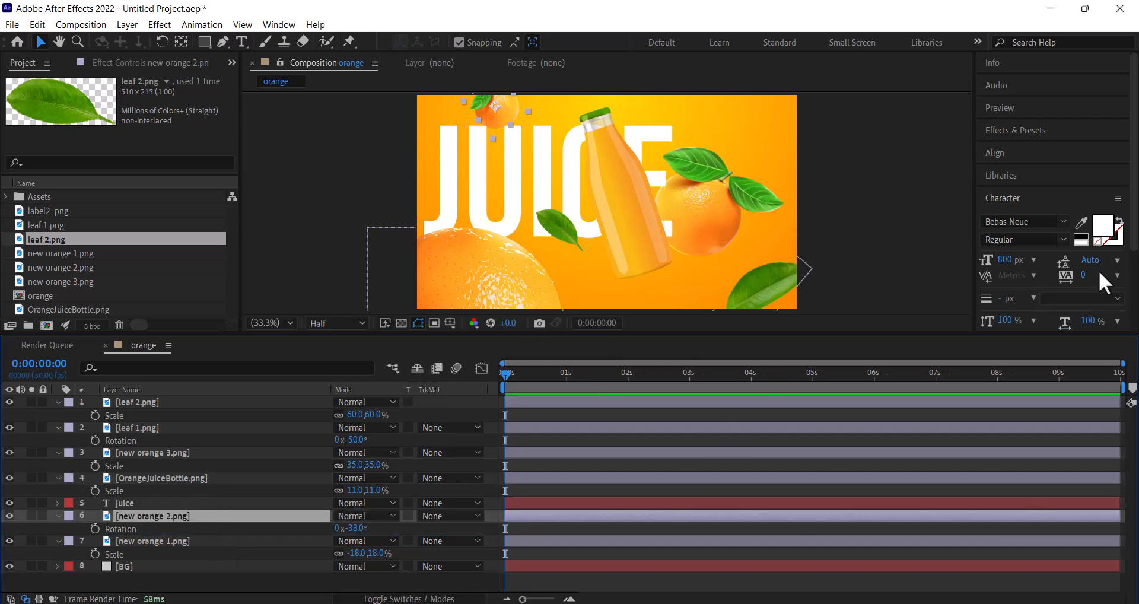
Search the effects for "gauss" and apply Gaussian Blur to the large foreground orange, new orange 3.png.
left_click(1027, 130)
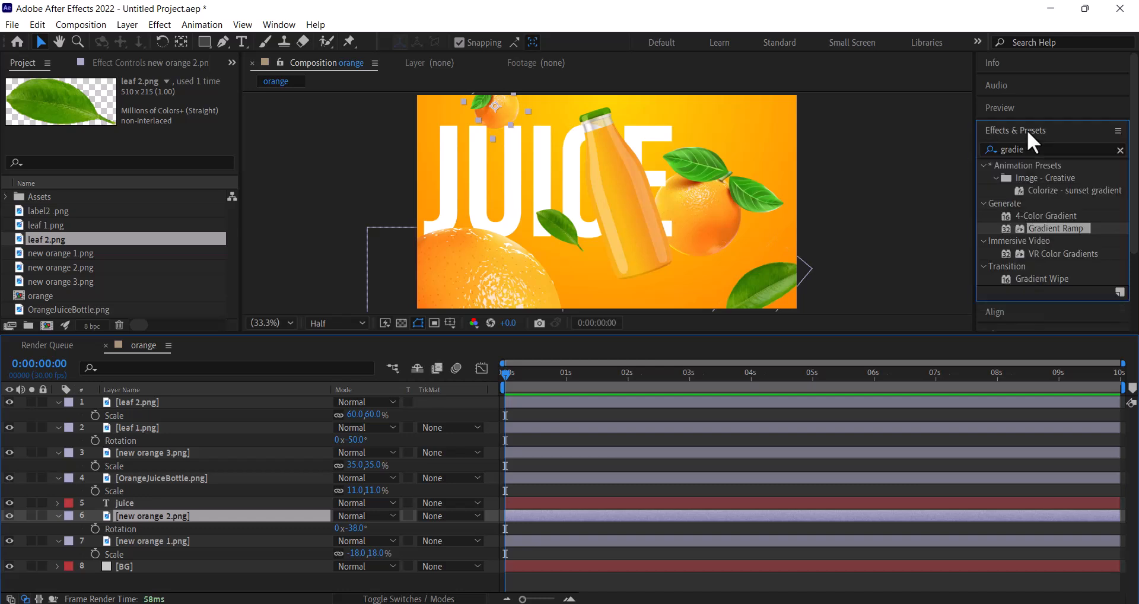
left_click(1118, 151)
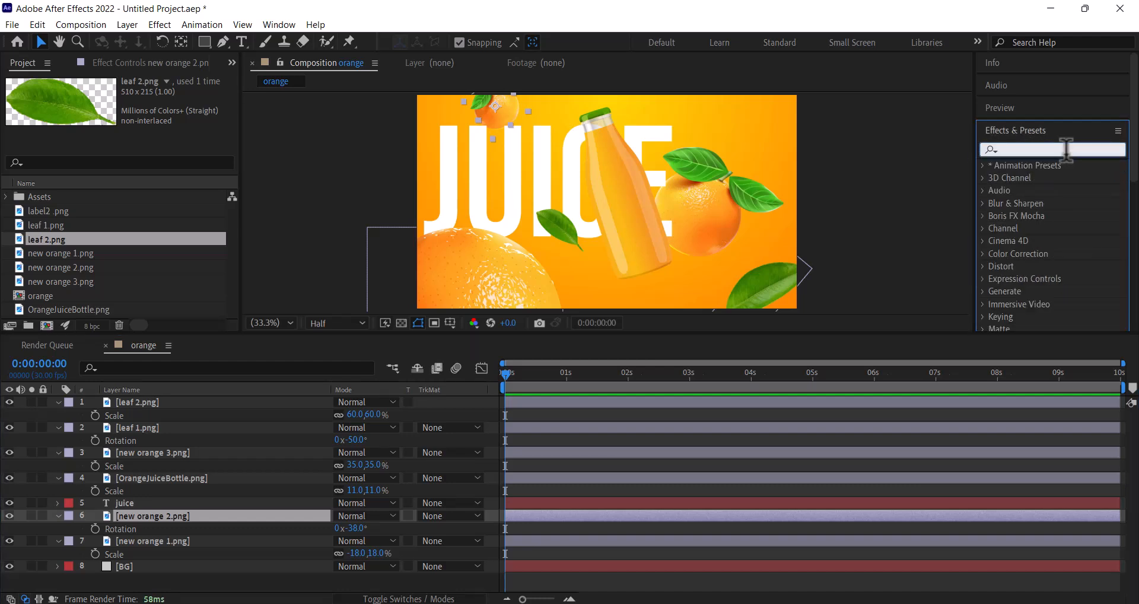
type("gauss")
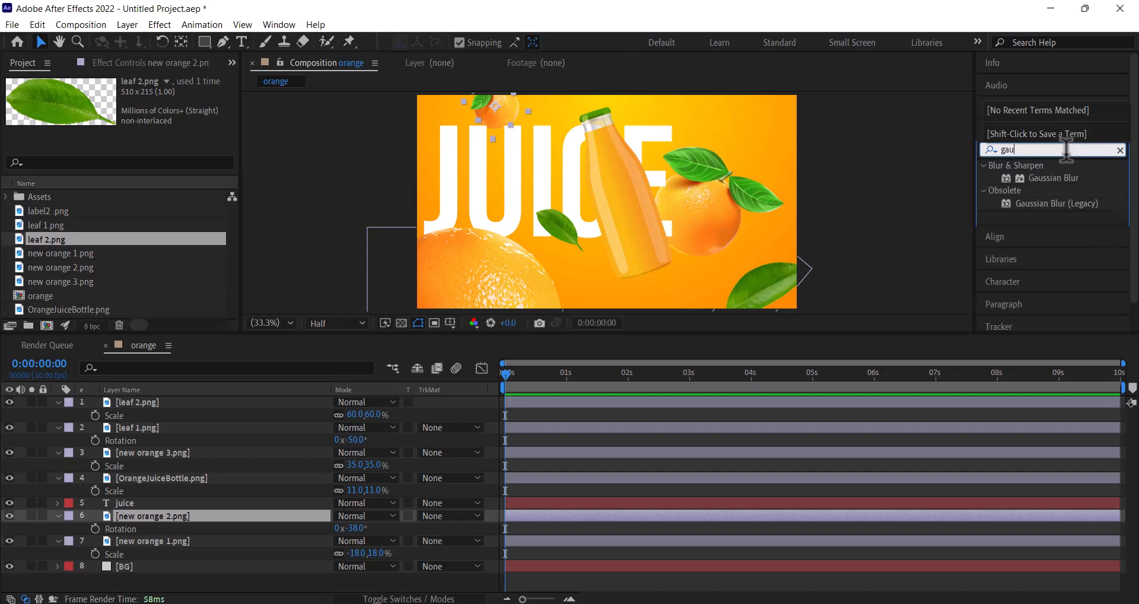
left_click(1007, 178)
left_click_drag(1005, 179, 483, 281)
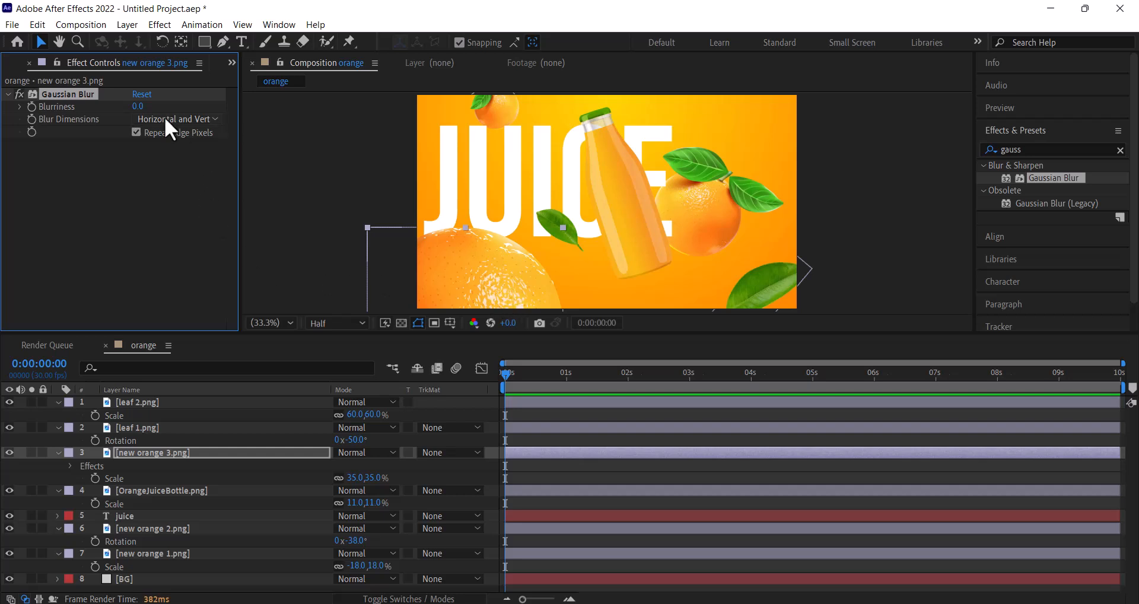
Set the Gaussian Blur blurriness of new orange 3.png to 50.
left_click_drag(138, 108, 232, 110)
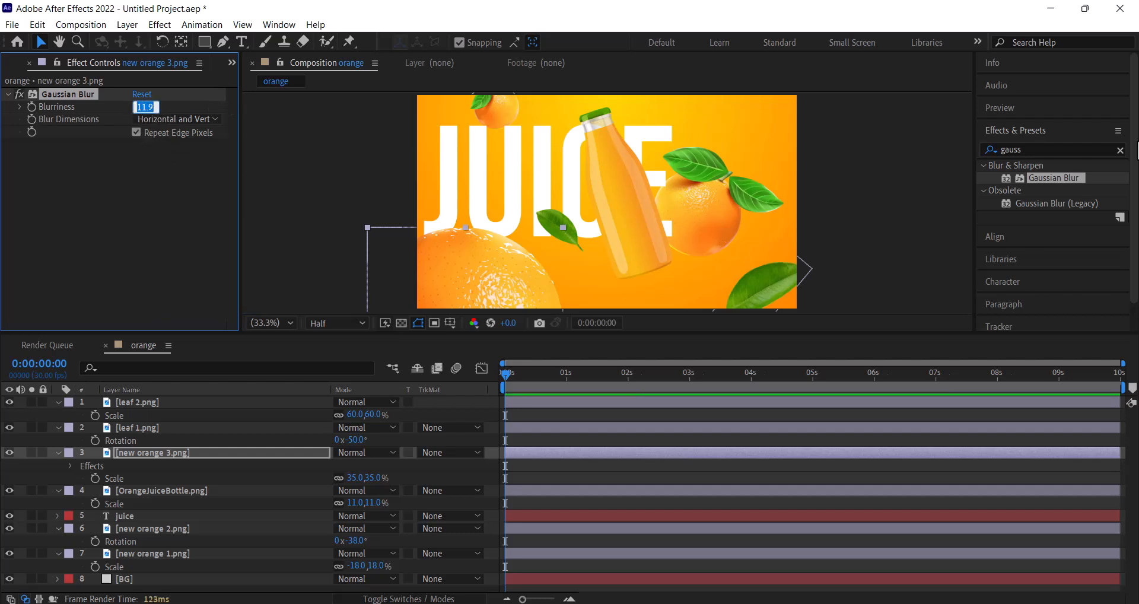
type("30")
key("Return")
type("50")
key("Return")
Apply Gaussian Blur to the leaf 1.png layer with a blurriness of 30.
left_click(758, 291)
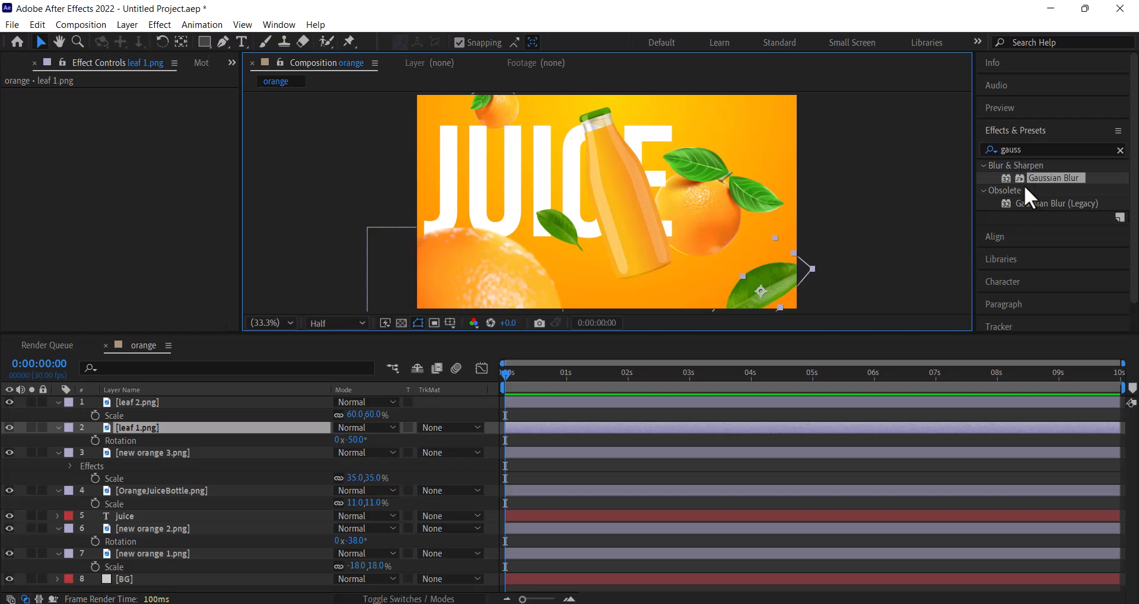
left_click_drag(1003, 177, 764, 293)
left_click(142, 107)
type("30")
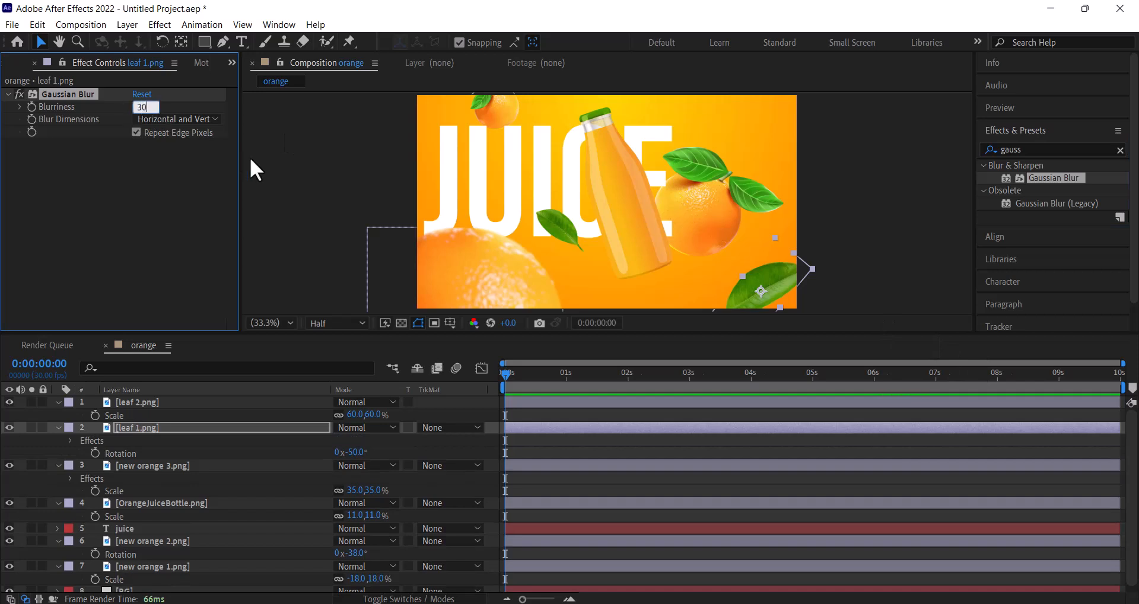
key("Return")
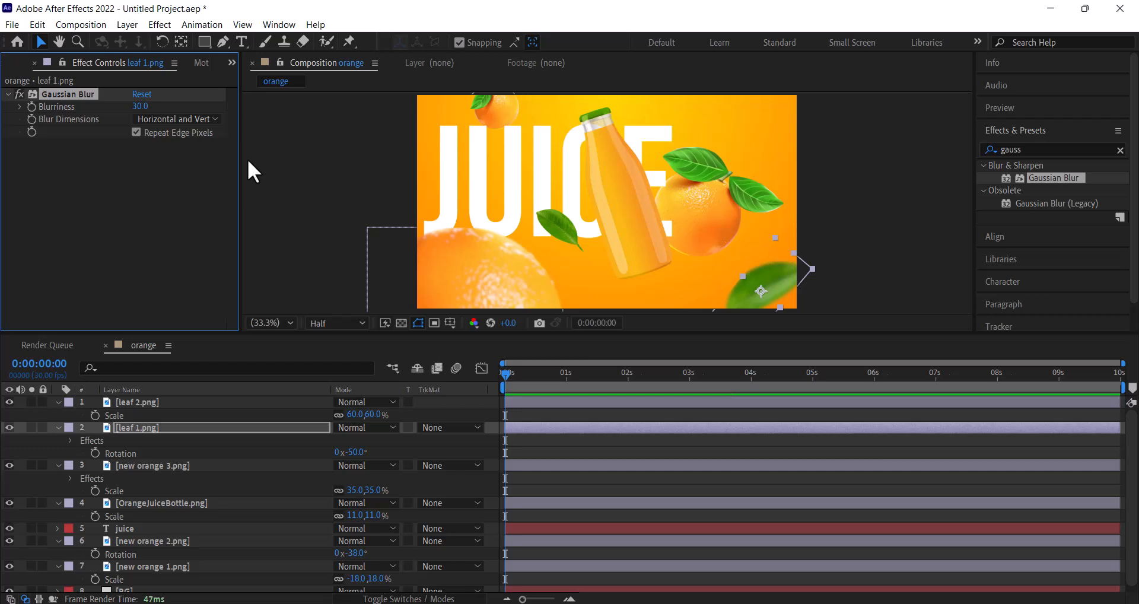
Apply Gaussian Blur to the new orange 2.png layer with a blurriness of 20.
left_click(510, 110)
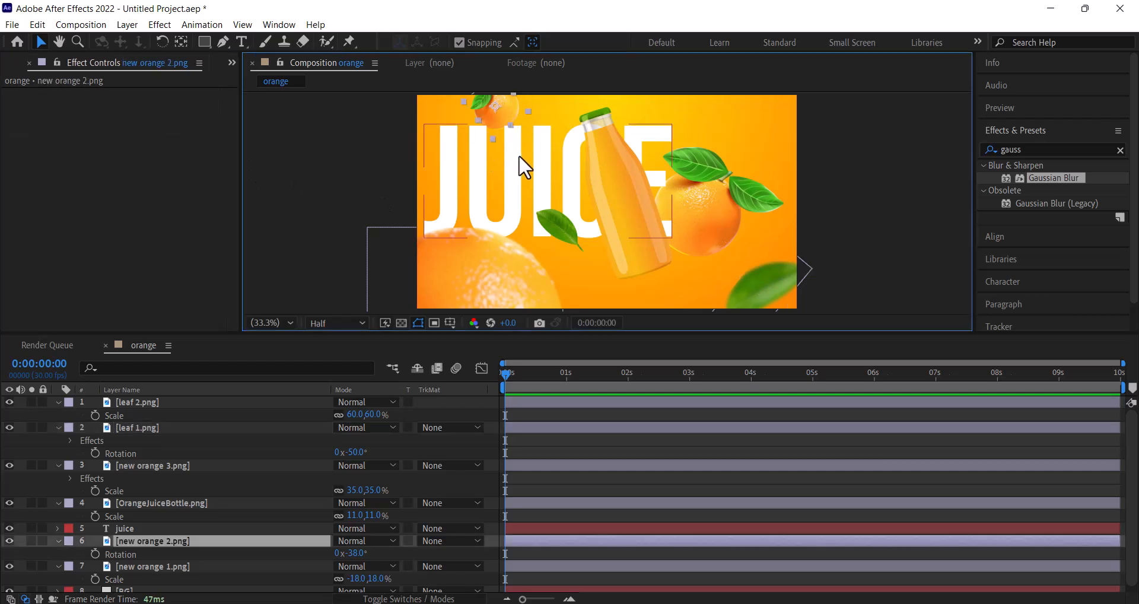
left_click_drag(1010, 177, 496, 116)
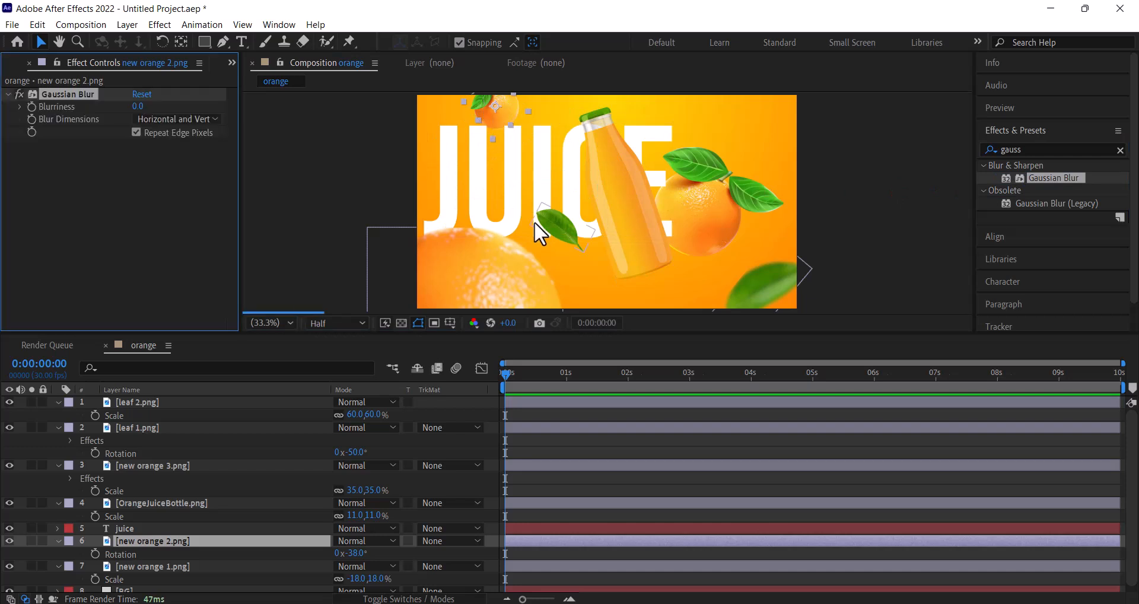
left_click(138, 106)
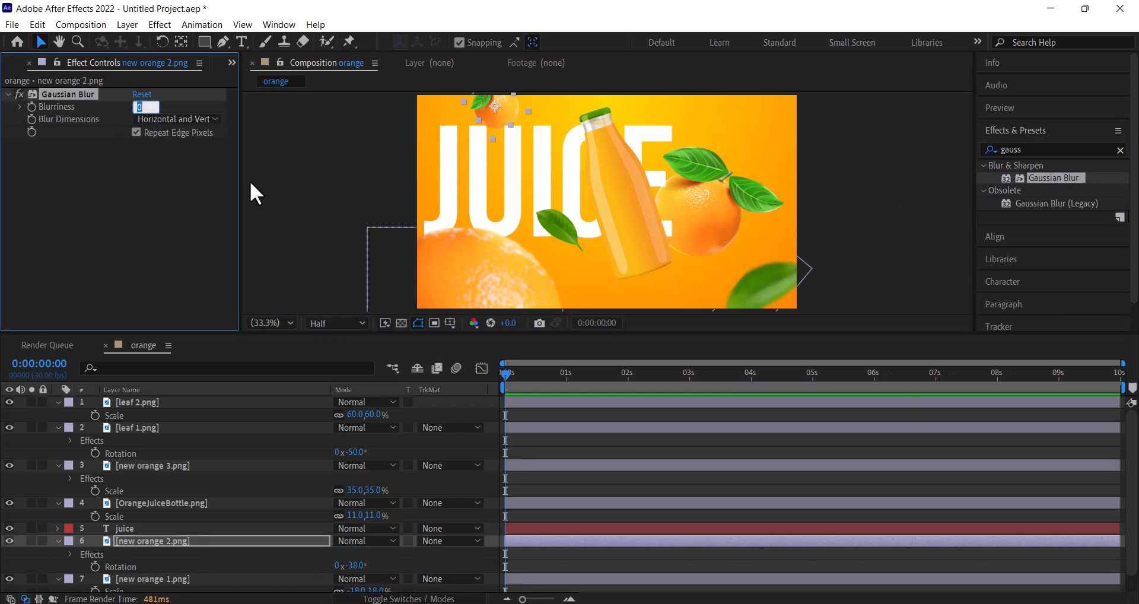
type("20")
key("Return")
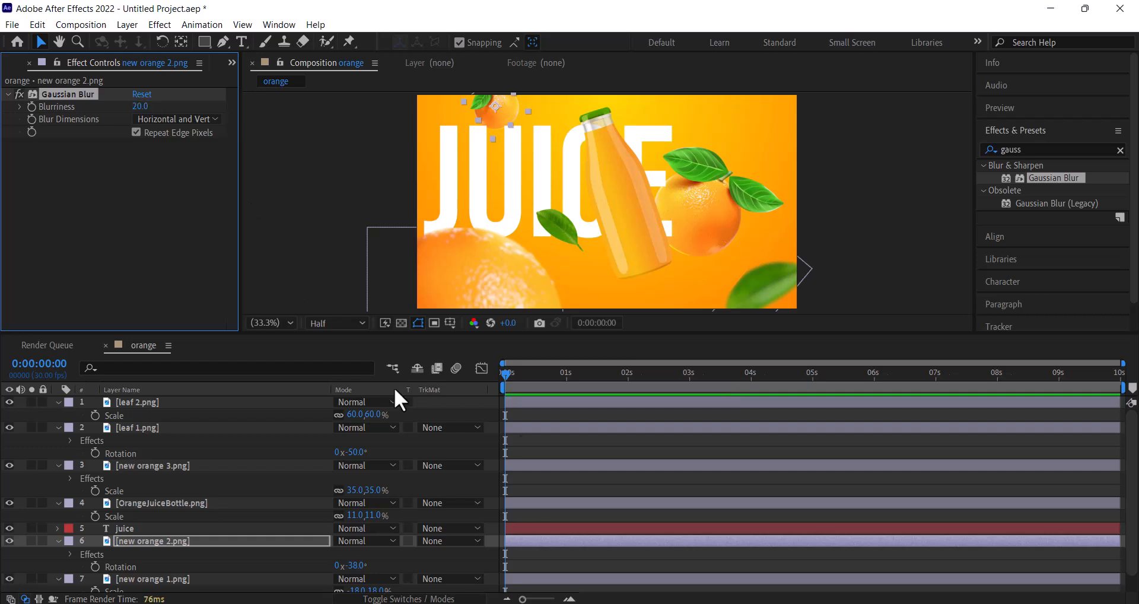
Apply Gaussian Blur to the new orange 1.png layer with a blurriness of 10.
left_click(709, 221)
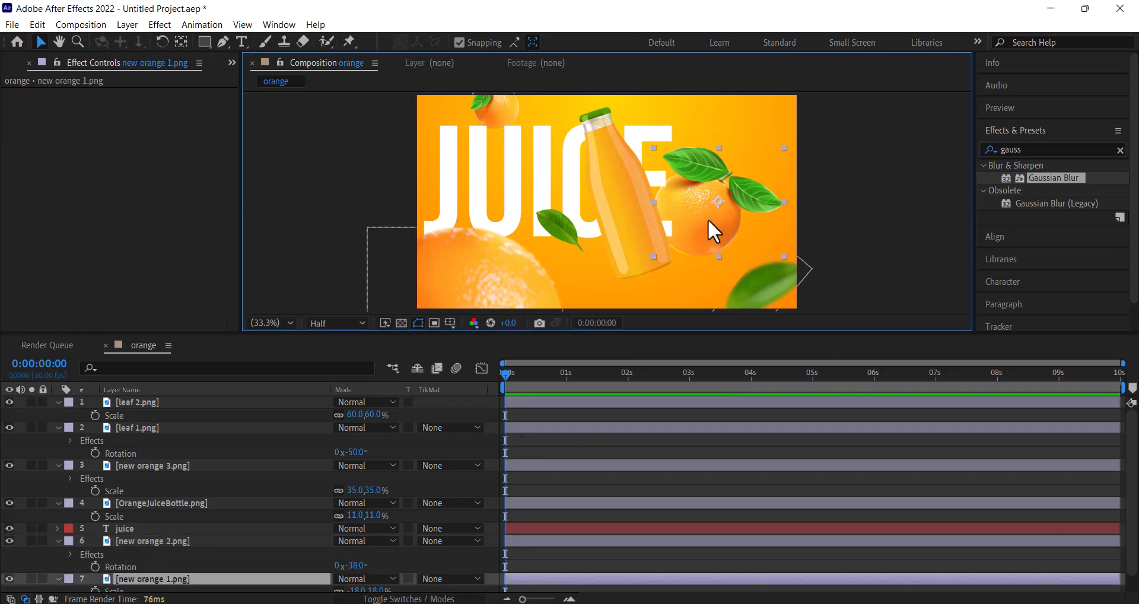
left_click_drag(1005, 180, 703, 240)
left_click(139, 107)
type("10")
key("Return")
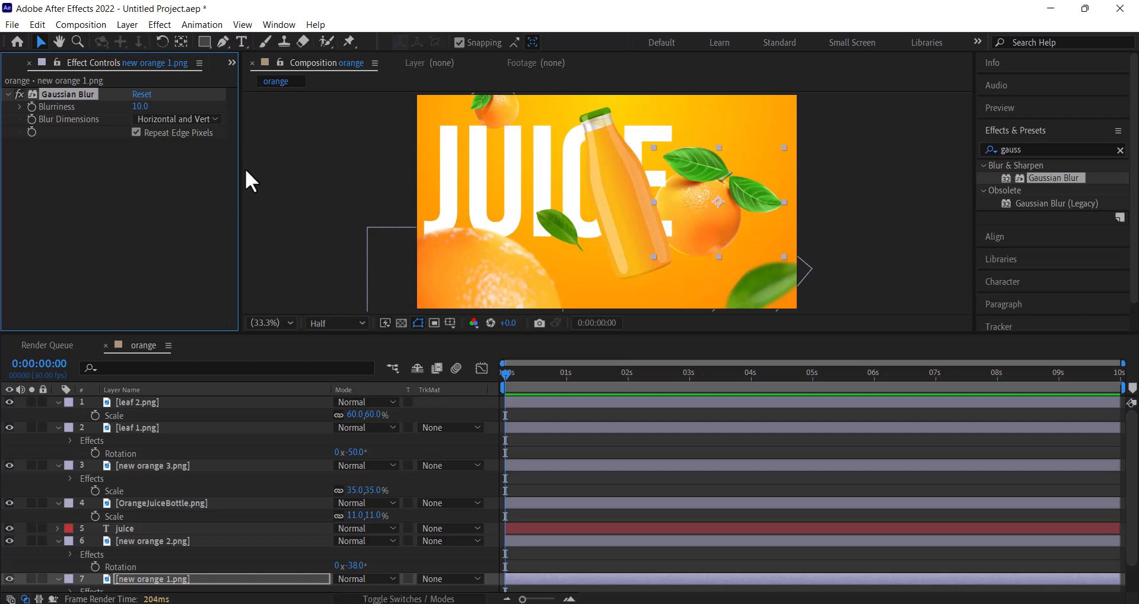
Set the Gaussian Blur blurriness of the new orange 3.png layer to 60.
left_click(471, 294)
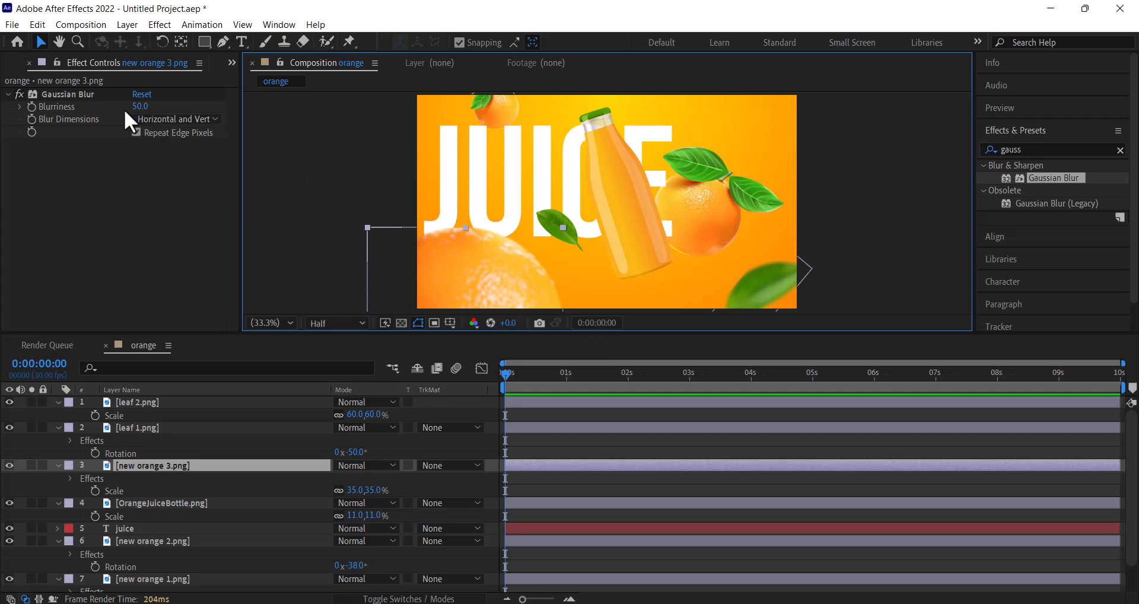
left_click(132, 160)
left_click(140, 107)
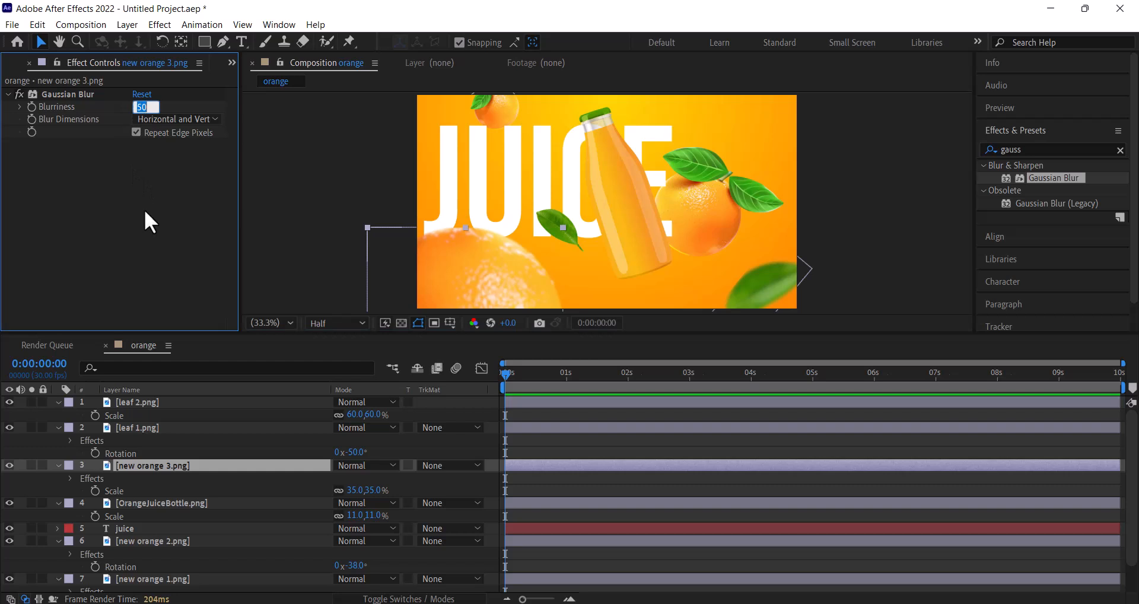
type("60")
key("Return")
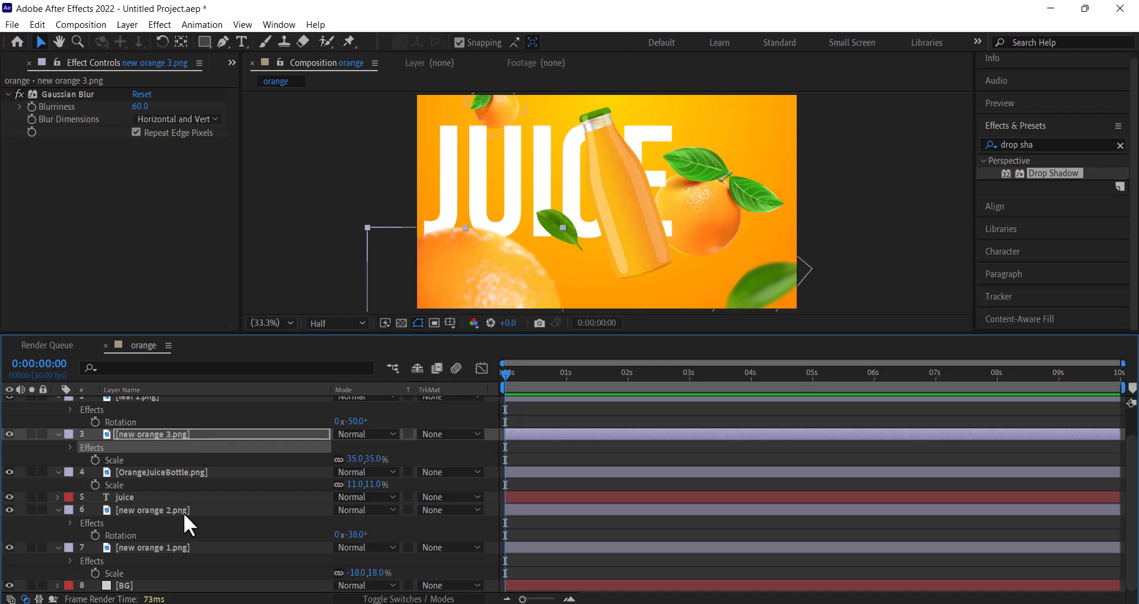
Add a Drop Shadow layer style to the OrangeJuiceBottle.png layer.
left_click(185, 471)
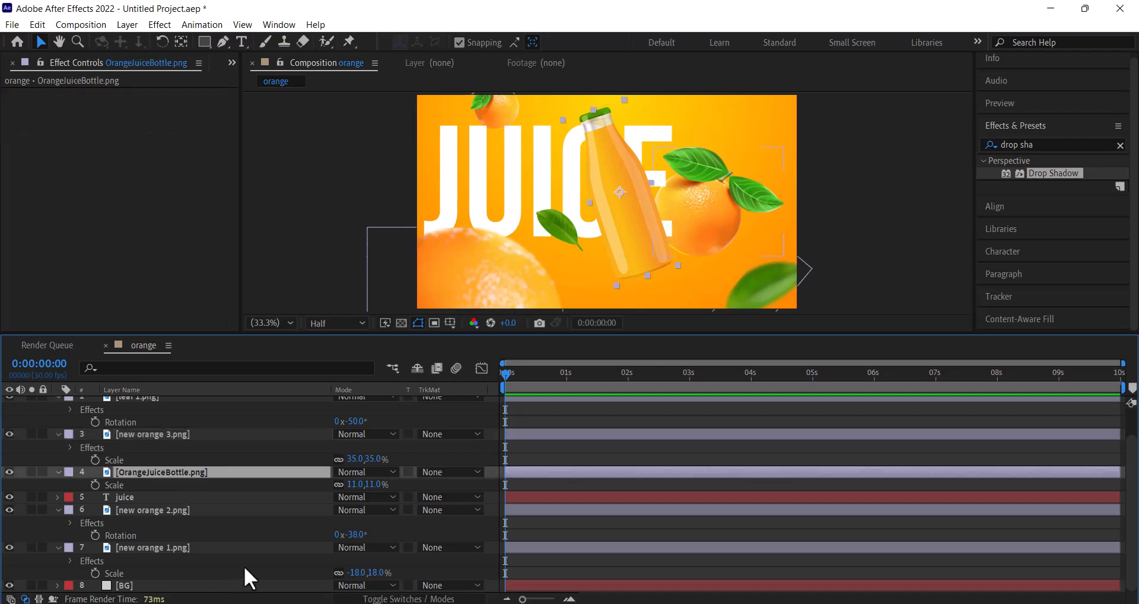
right_click(166, 470)
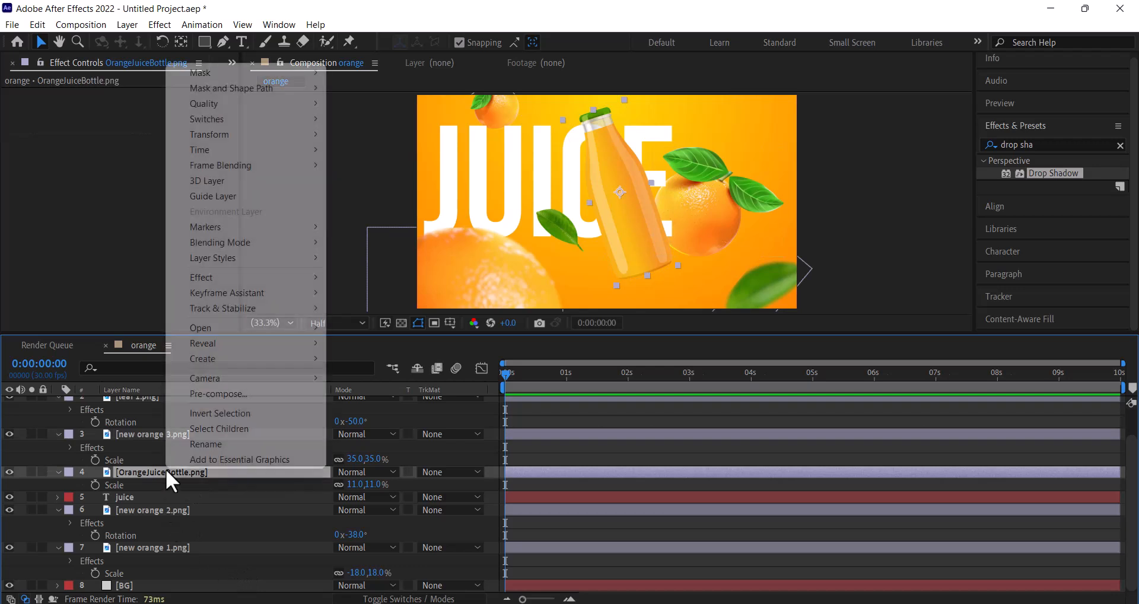
mouse_move(231, 255)
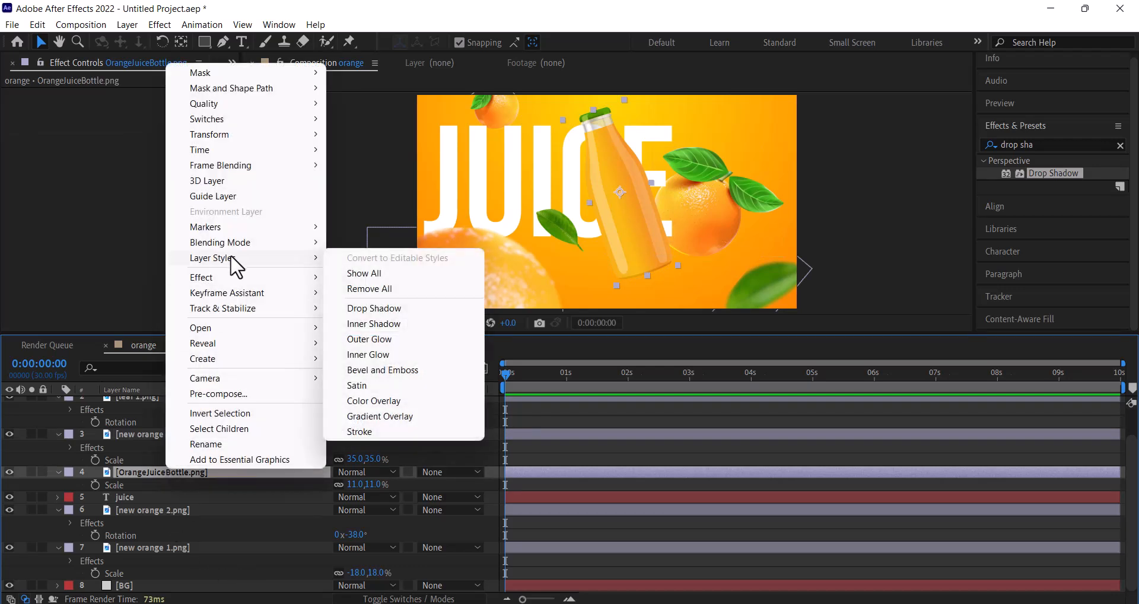
left_click(388, 309)
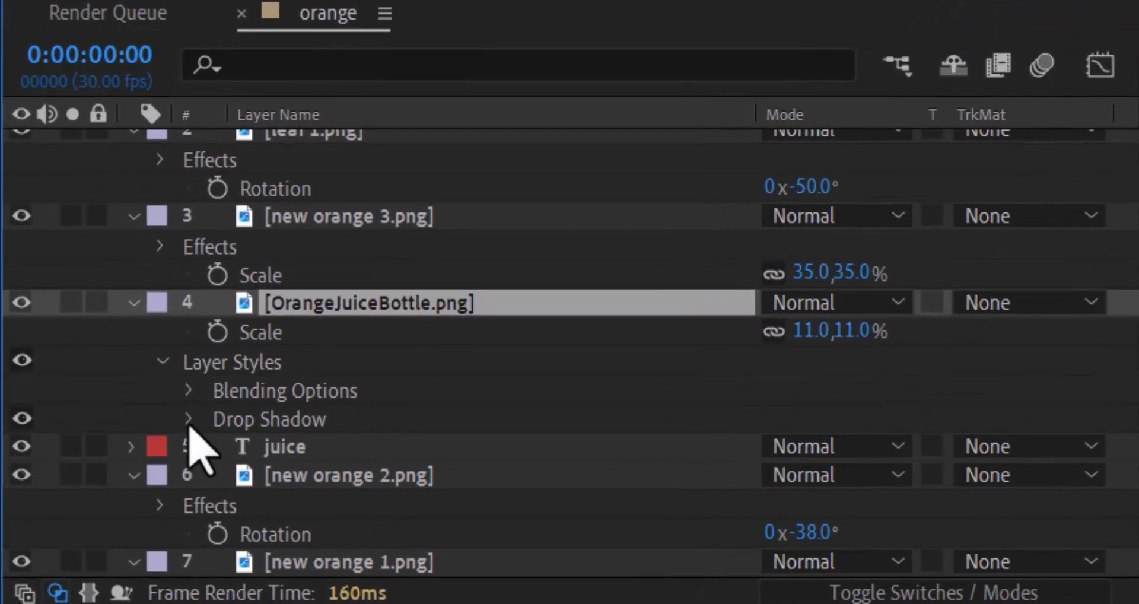
Set the color of the bottle's drop shadow to hex 9F4903.
left_click(189, 419)
scroll(407, 471, "down", 3)
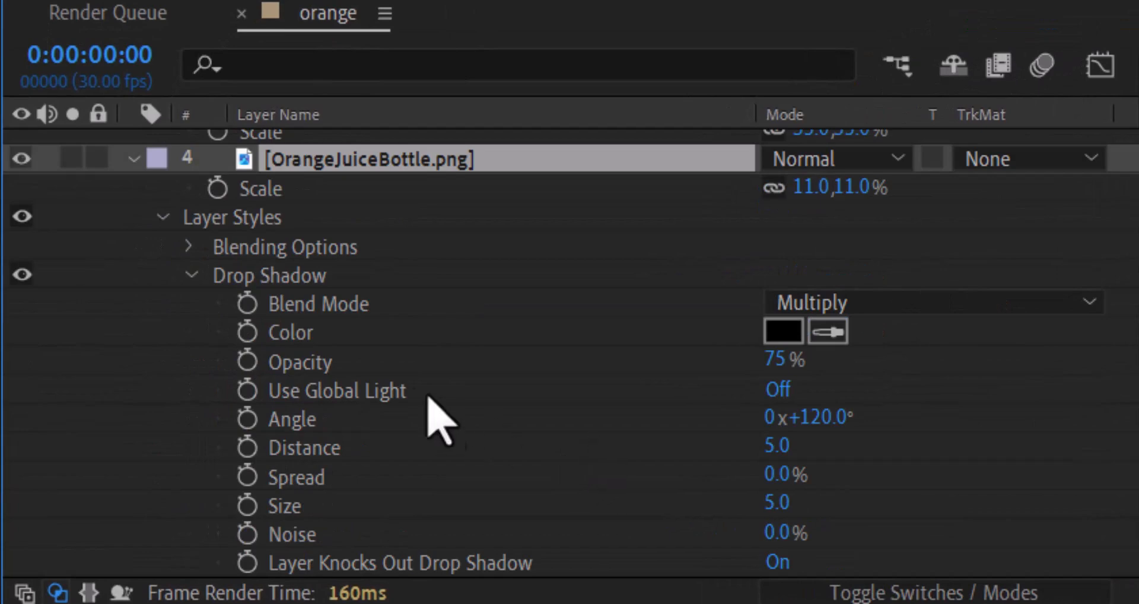
left_click(786, 330)
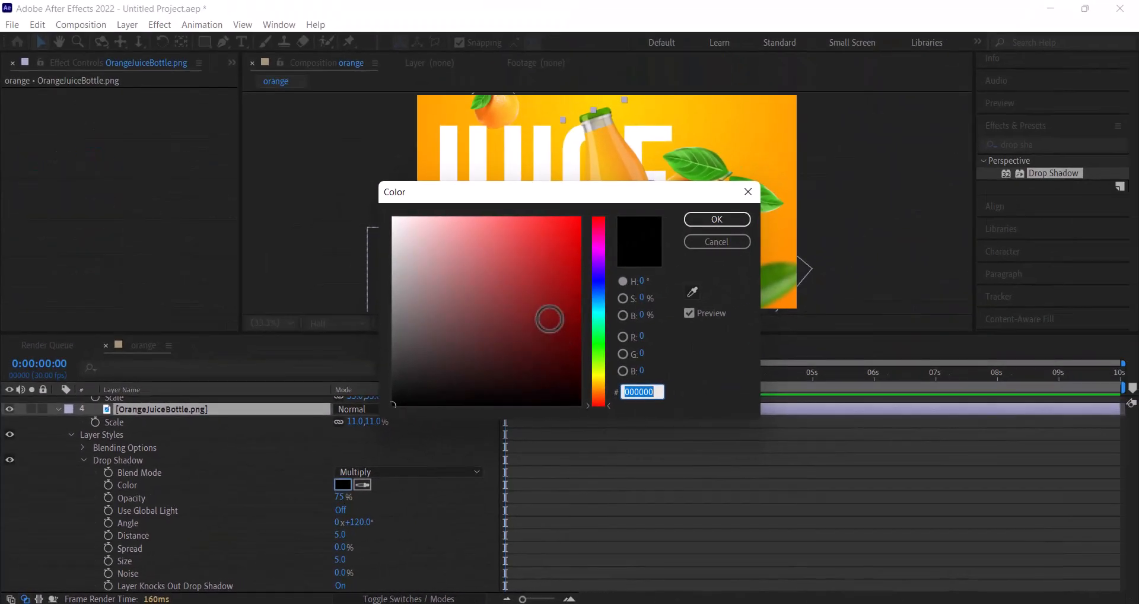
left_click_drag(546, 318, 577, 337)
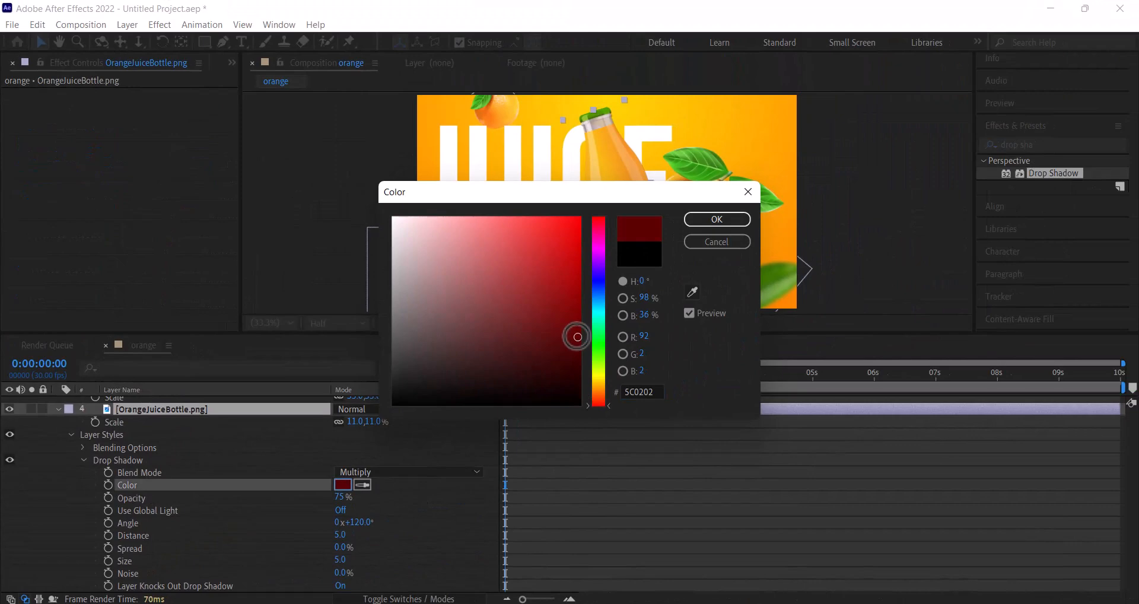
left_click(659, 392)
type("9")
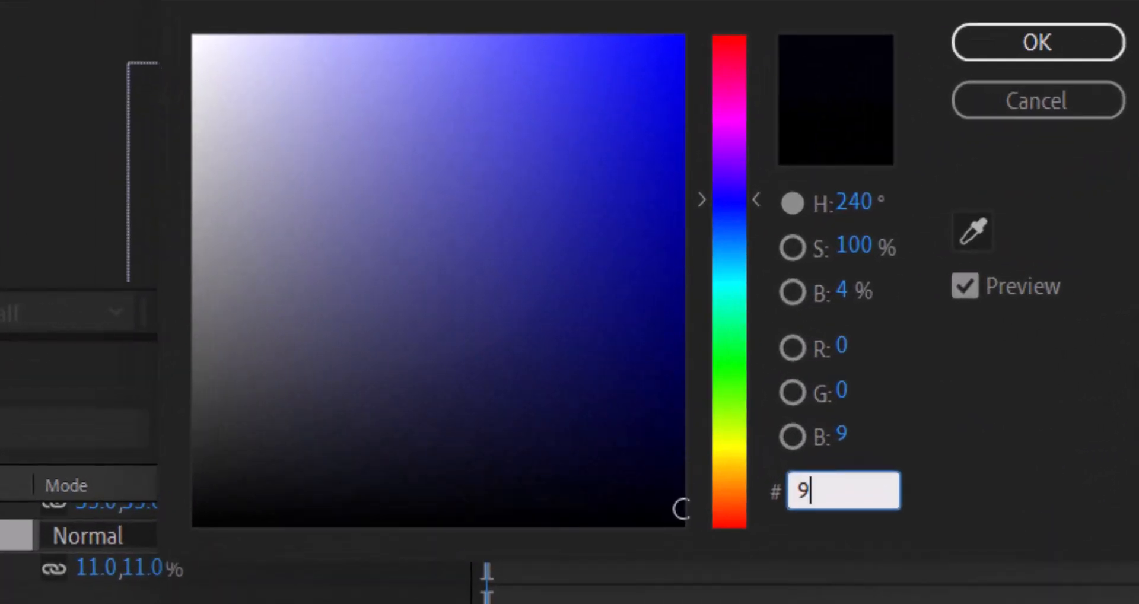
type("F4")
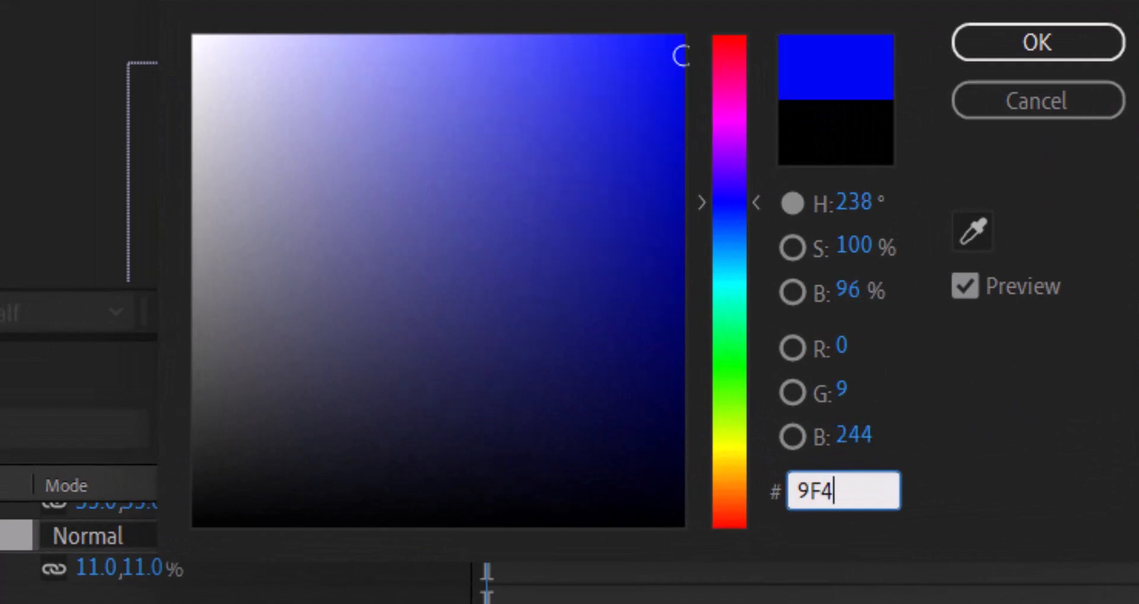
type("903")
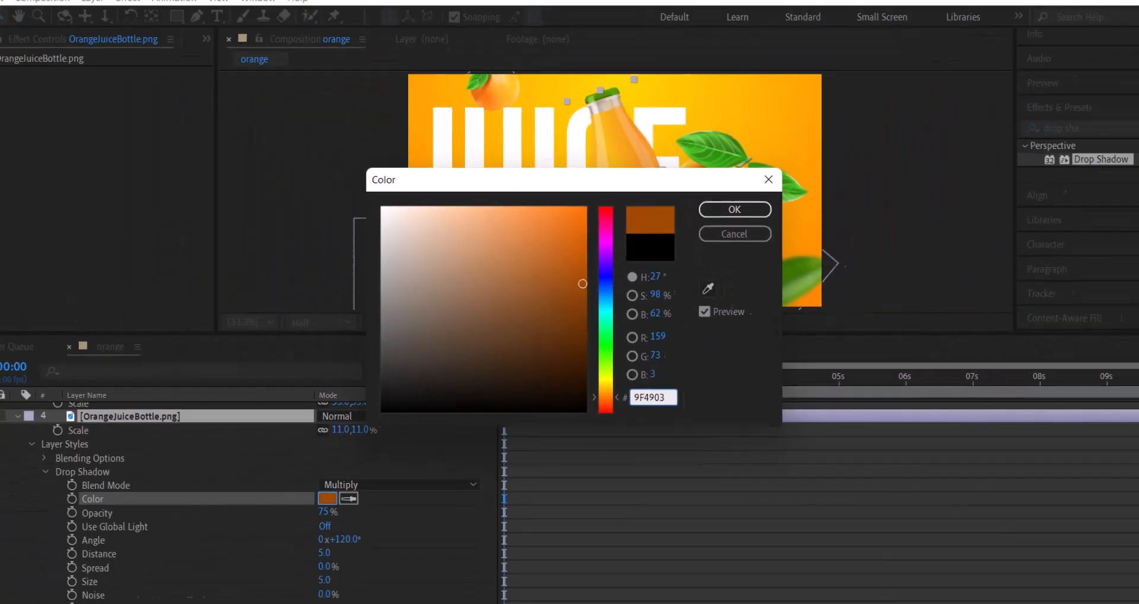
left_click(735, 209)
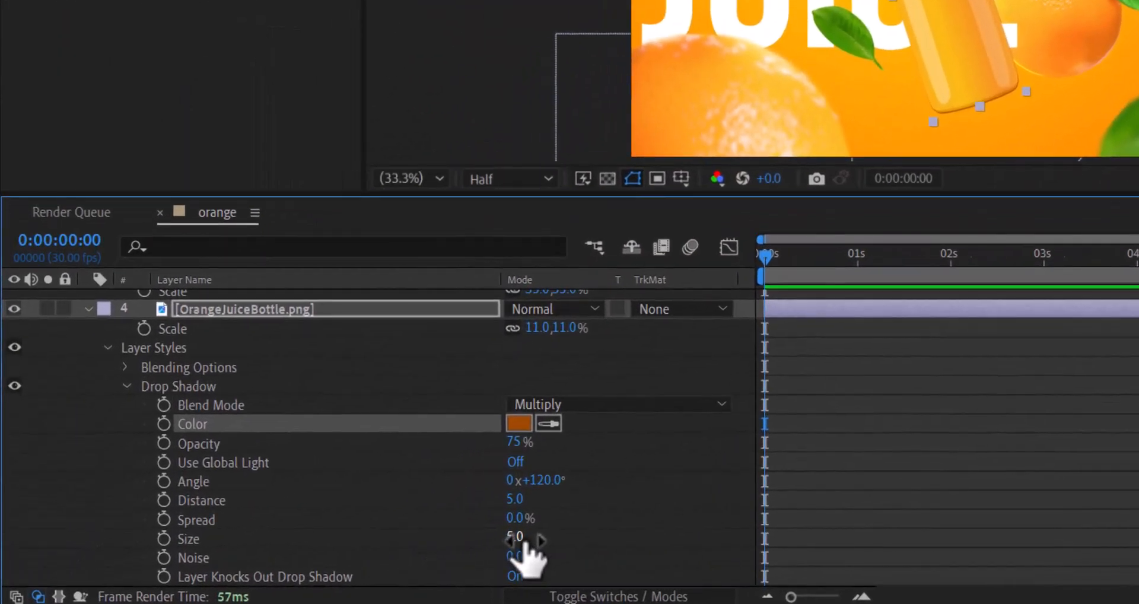
Set the bottle's drop shadow size to 300 and distance to 0, then collapse the layer's properties.
left_click(516, 537)
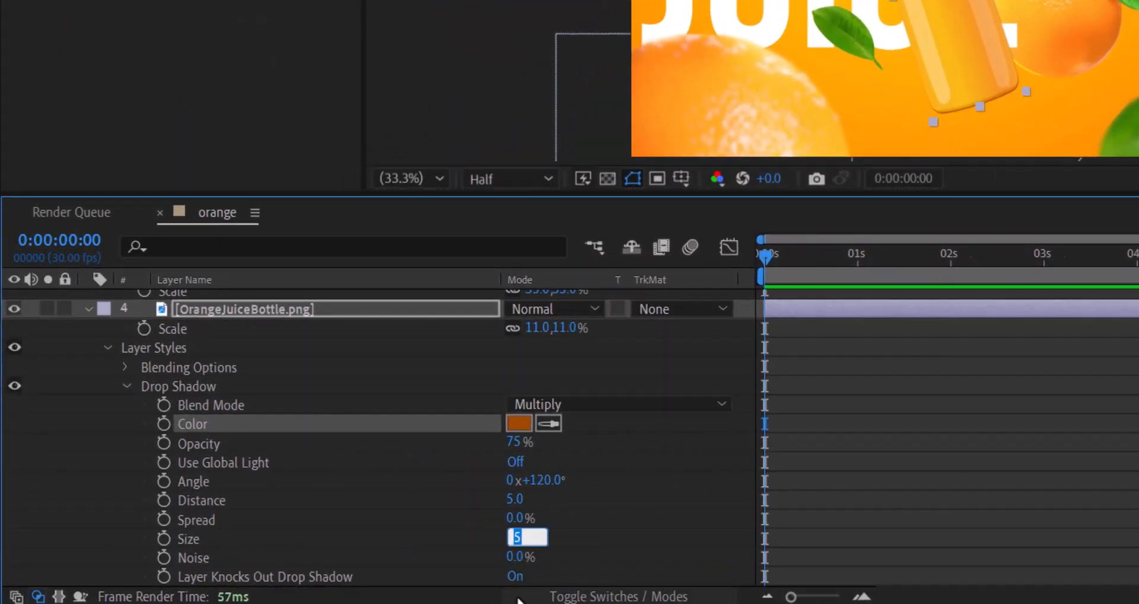
type("300")
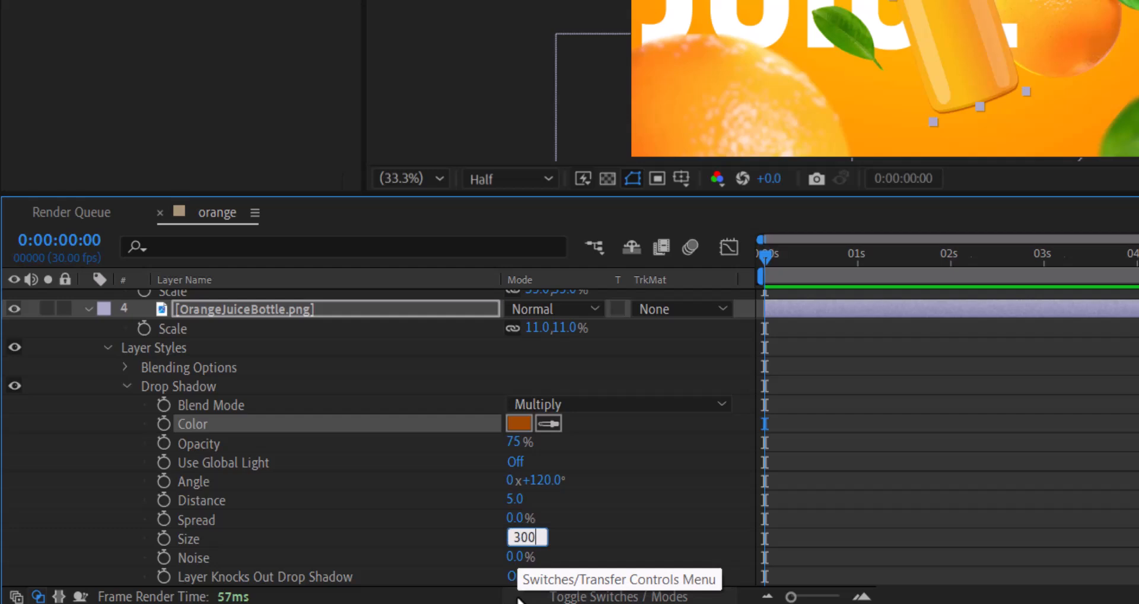
key("Return")
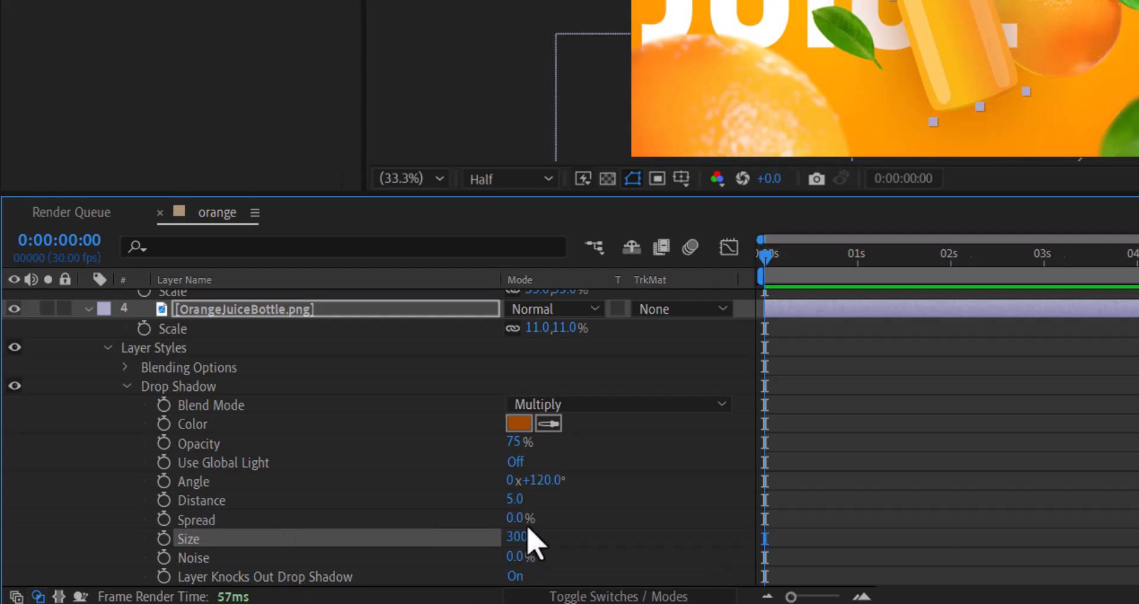
left_click(520, 502)
type("0")
key("Return")
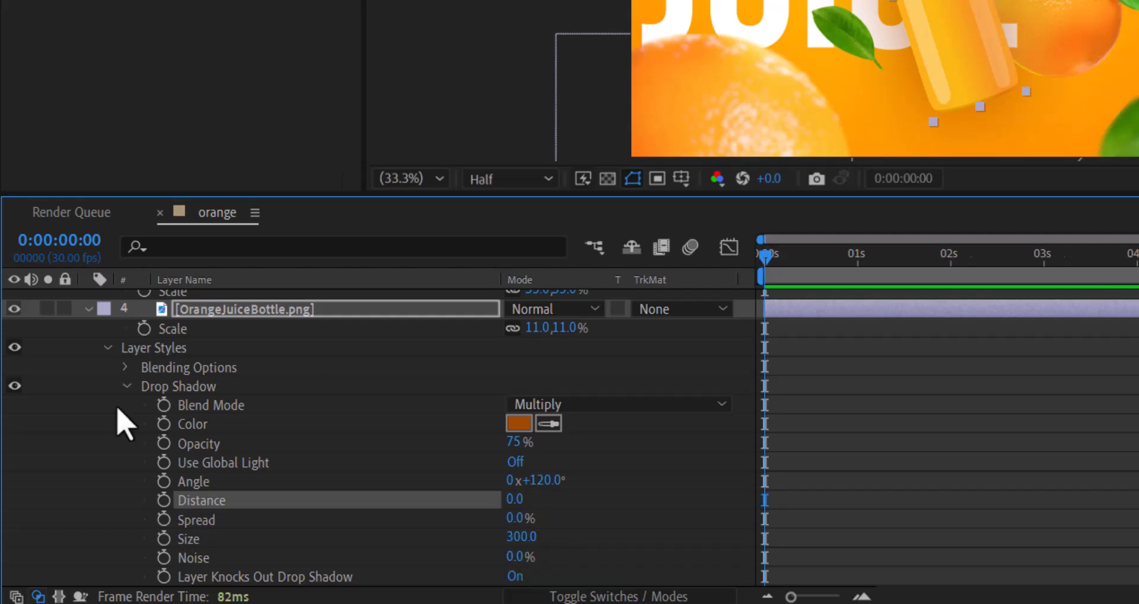
left_click(87, 309)
scroll(332, 468, "up", 3)
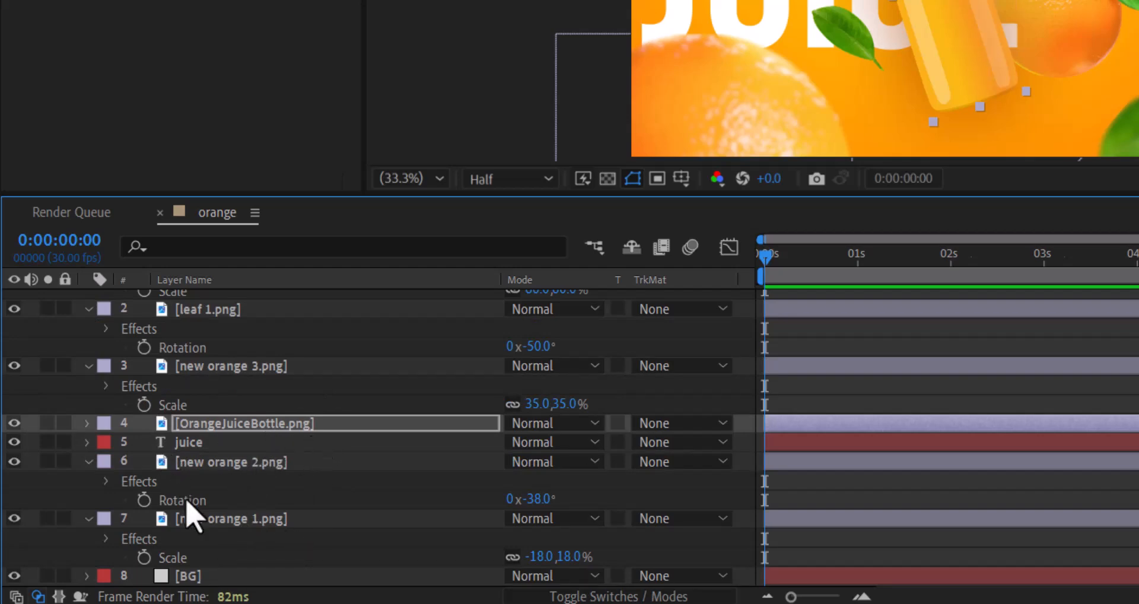
Add a Drop Shadow layer style to the juice text layer.
left_click(199, 446)
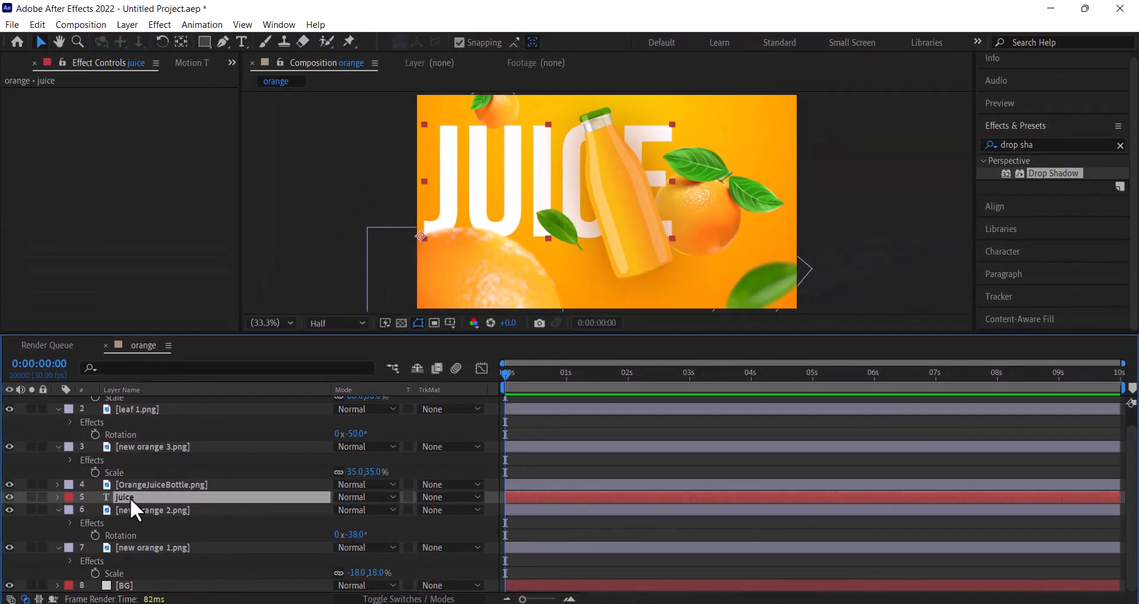
right_click(197, 443)
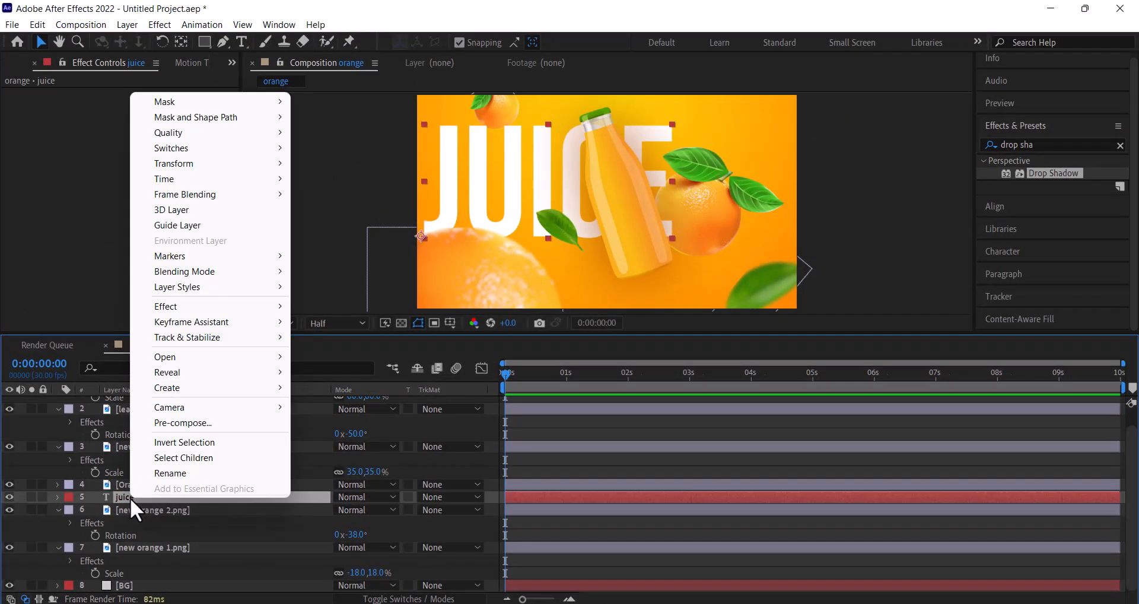
mouse_move(227, 289)
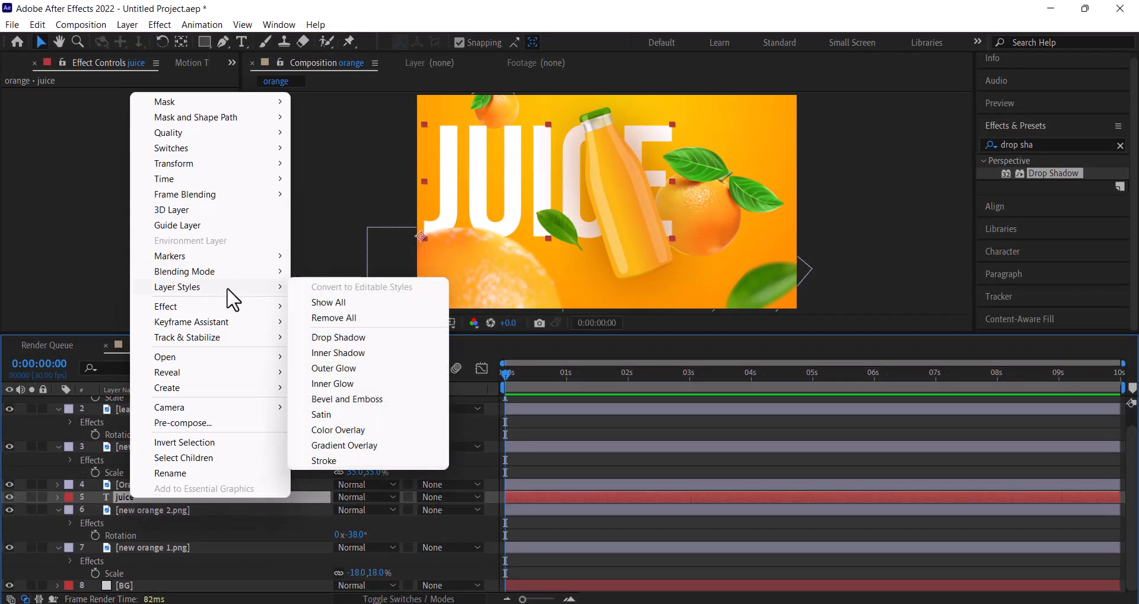
left_click(368, 338)
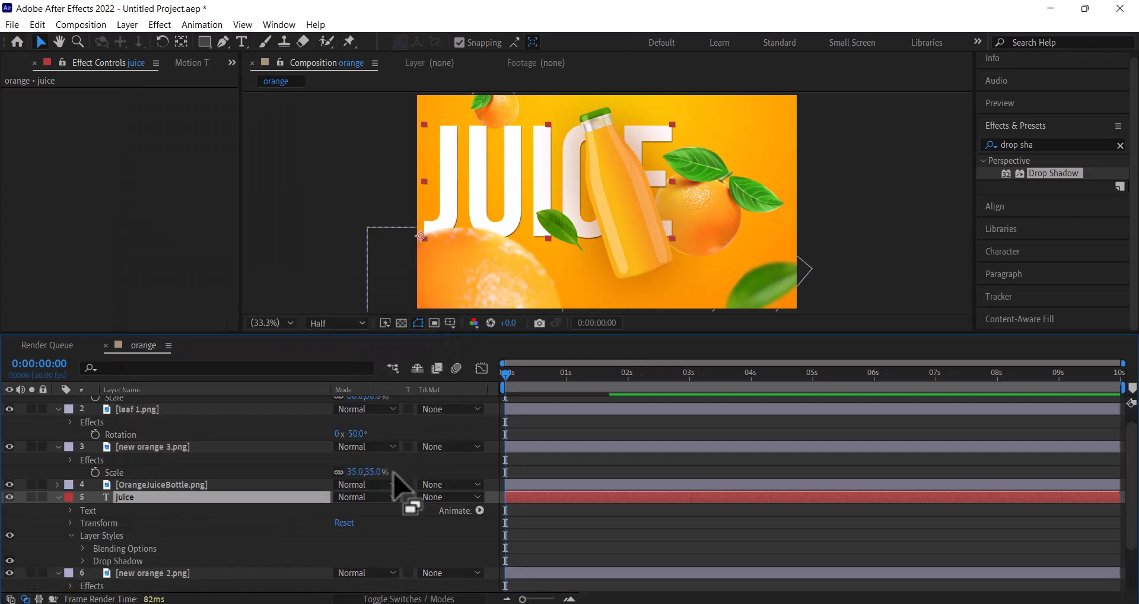
Set the color of the juice text's drop shadow to hex 9F4B00.
left_click(83, 561)
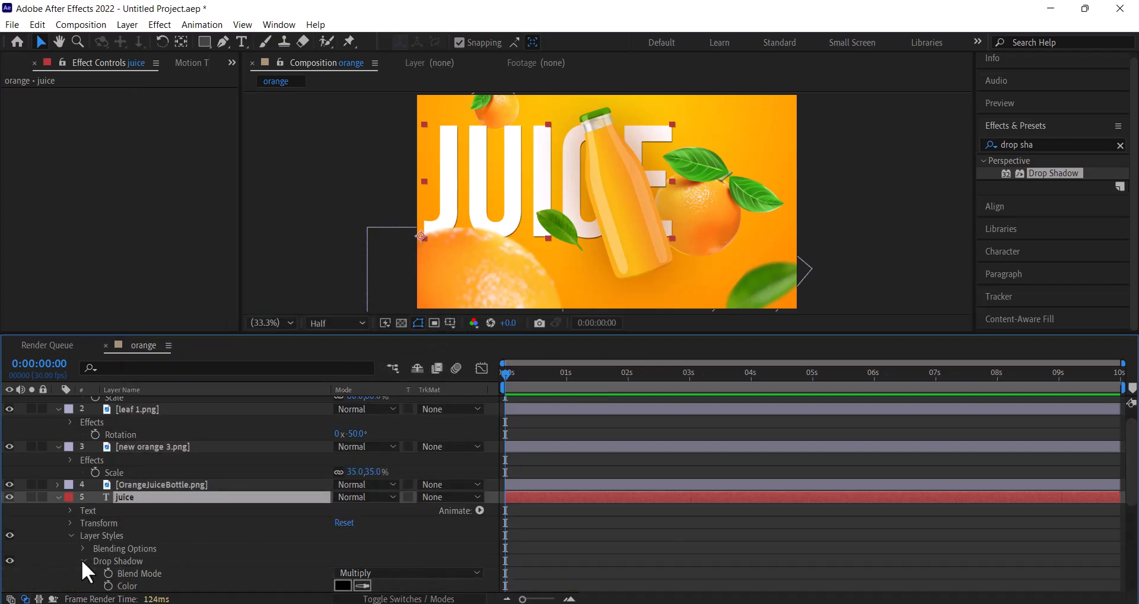
scroll(83, 562, "down", 3)
left_click(343, 484)
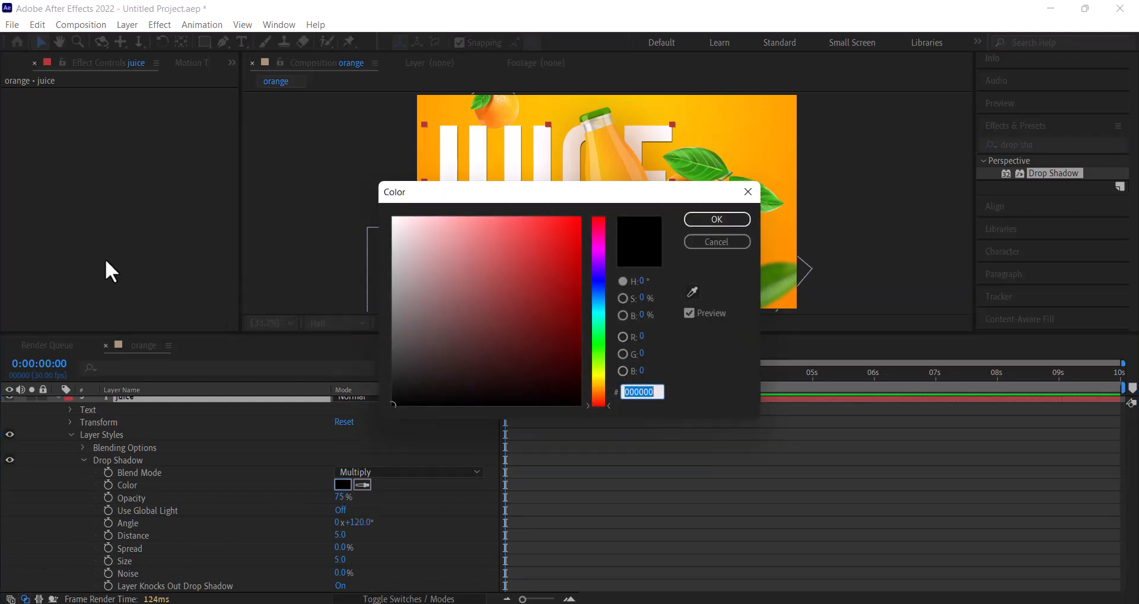
type("9F")
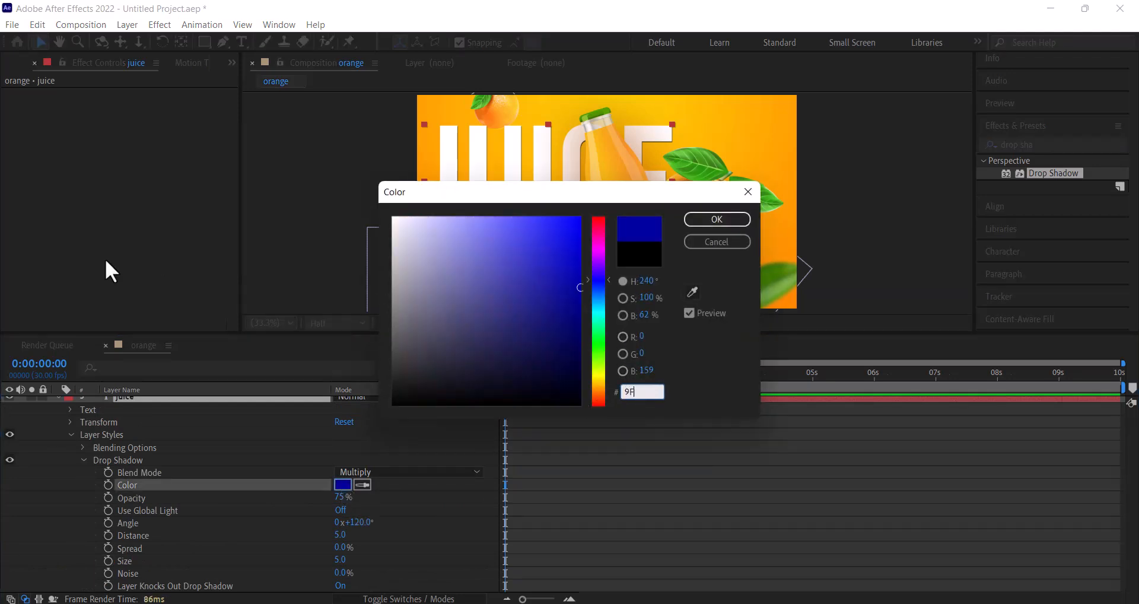
type("4B00")
key("Return")
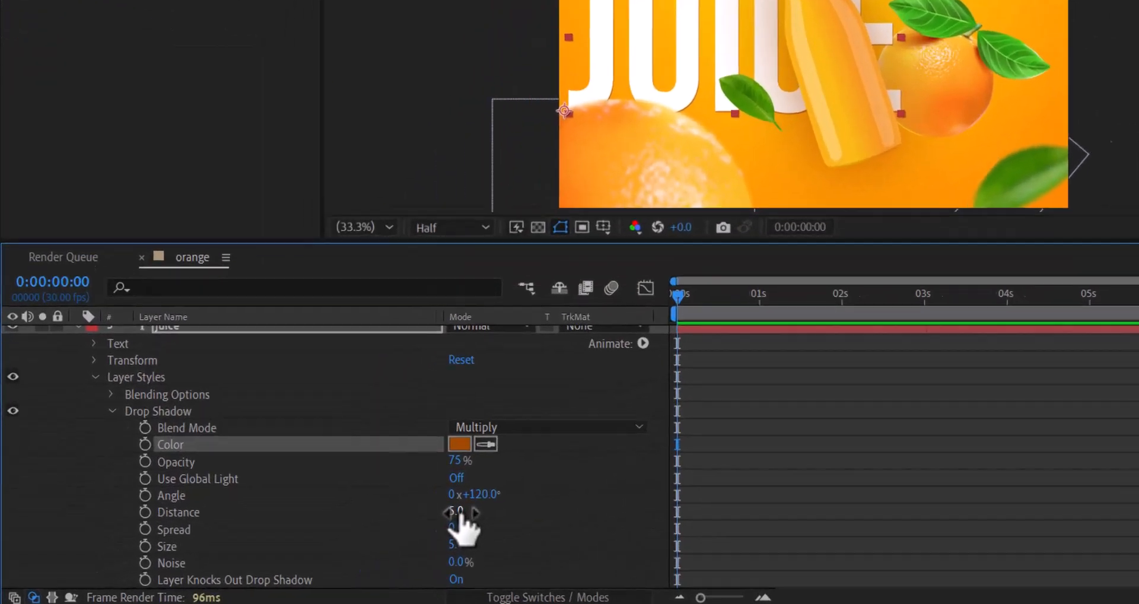
Set the juice text's drop shadow distance to 0 and its size to 100.
left_click_drag(339, 534, 311, 533)
left_click_drag(481, 495, 464, 494)
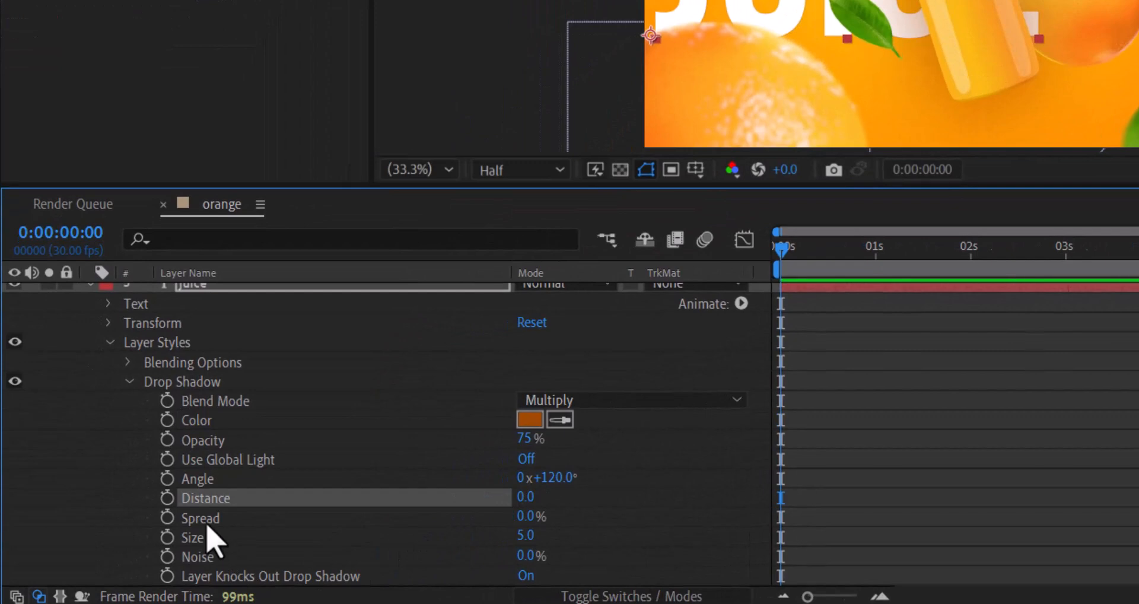
left_click_drag(525, 536, 686, 571)
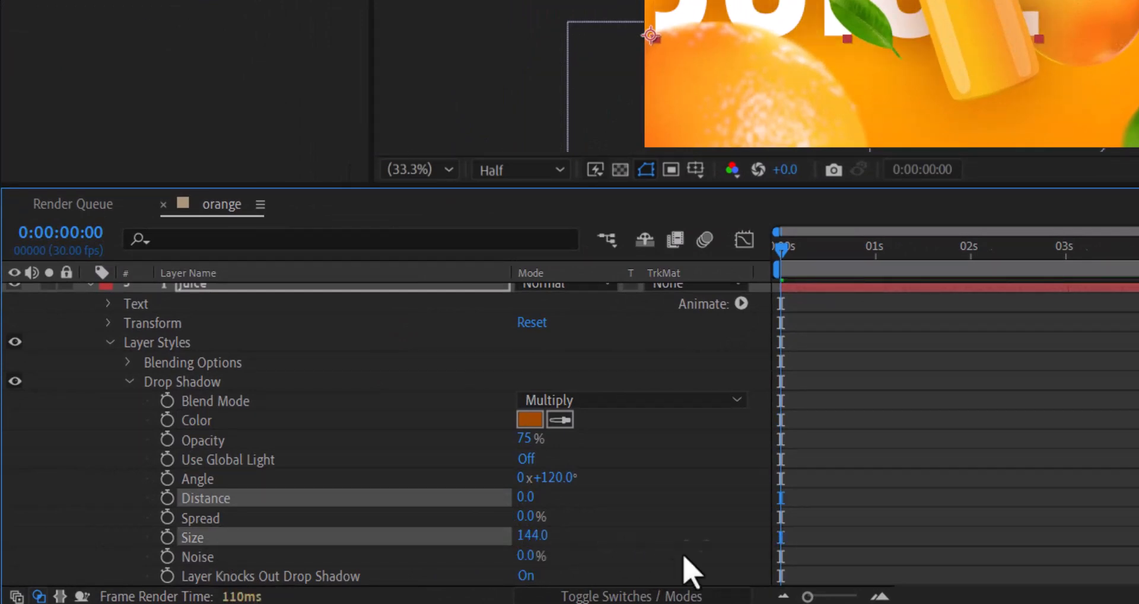
left_click(533, 536)
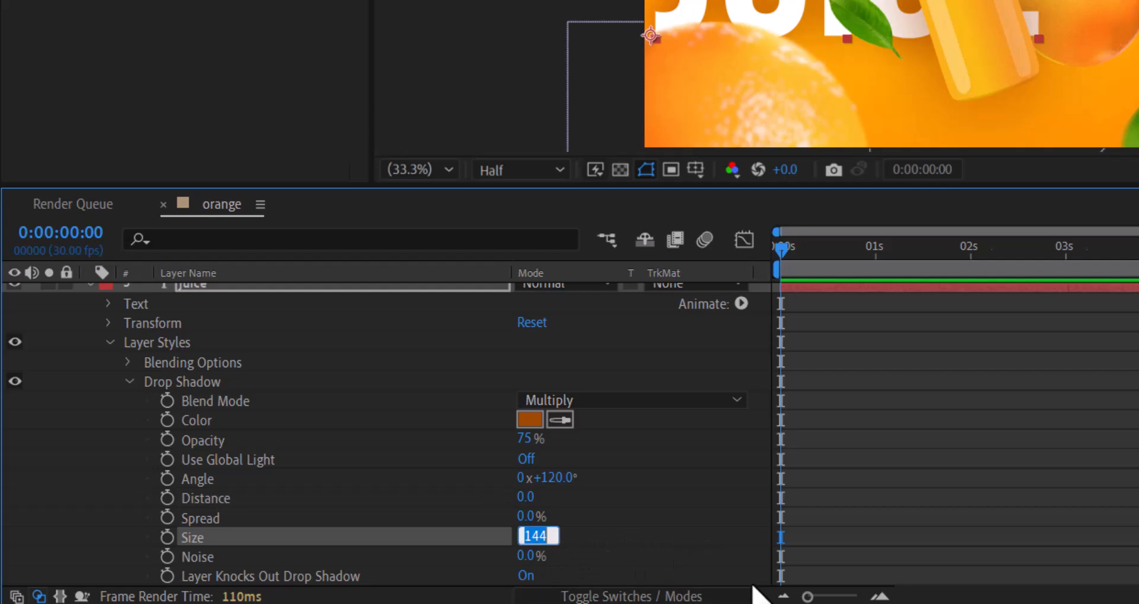
type("100")
key("Return")
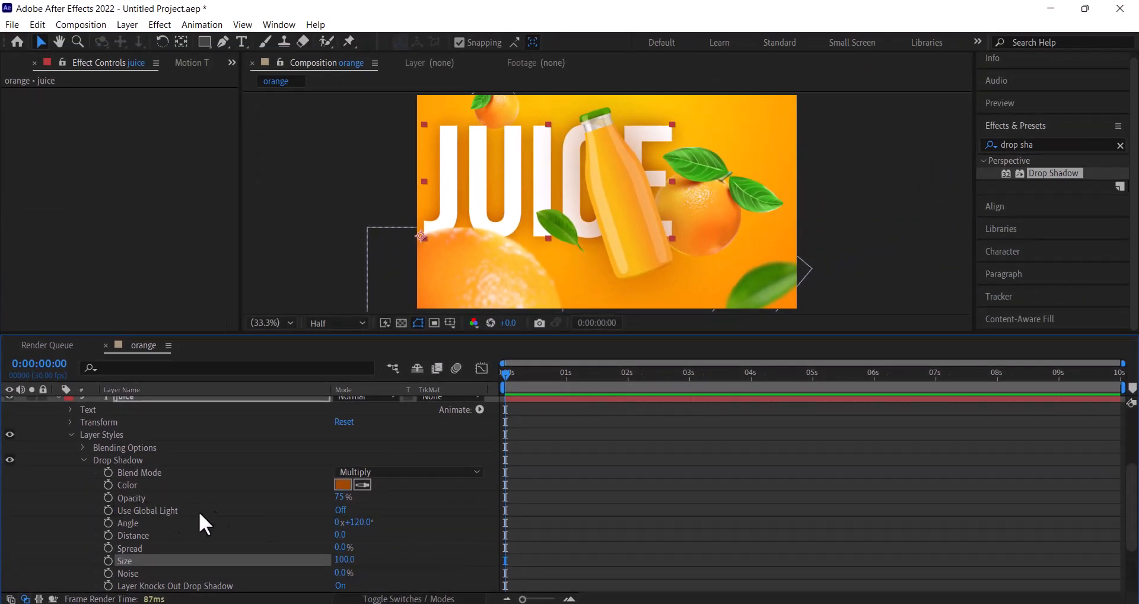
left_click(339, 497)
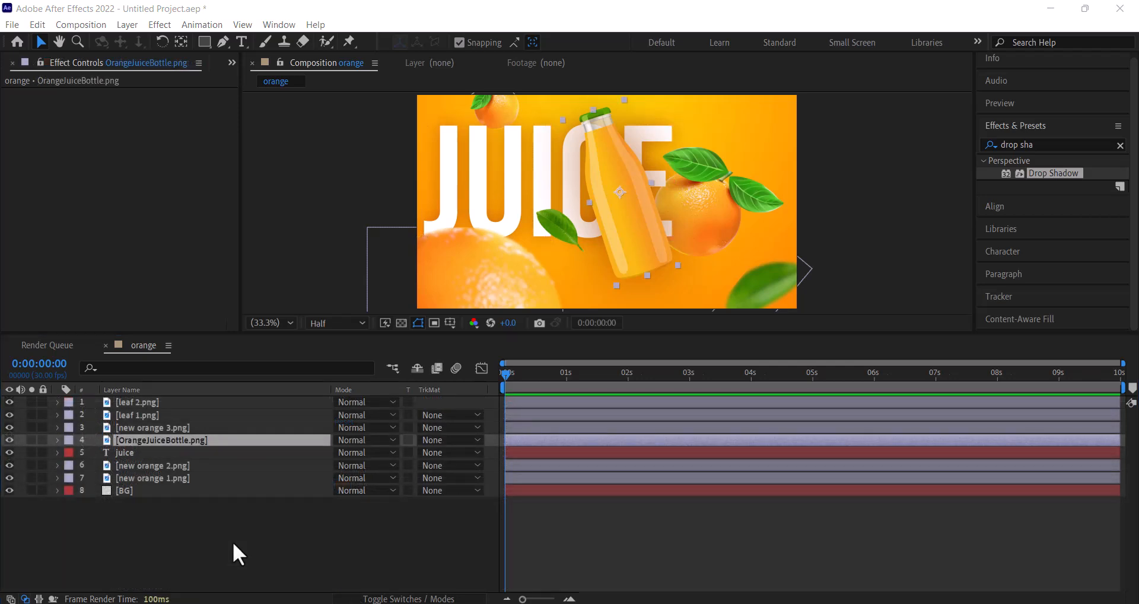
Pre-compose the OrangeJuiceBottle.png layer as "Bottle", leaving all attributes in the orange composition.
right_click(167, 443)
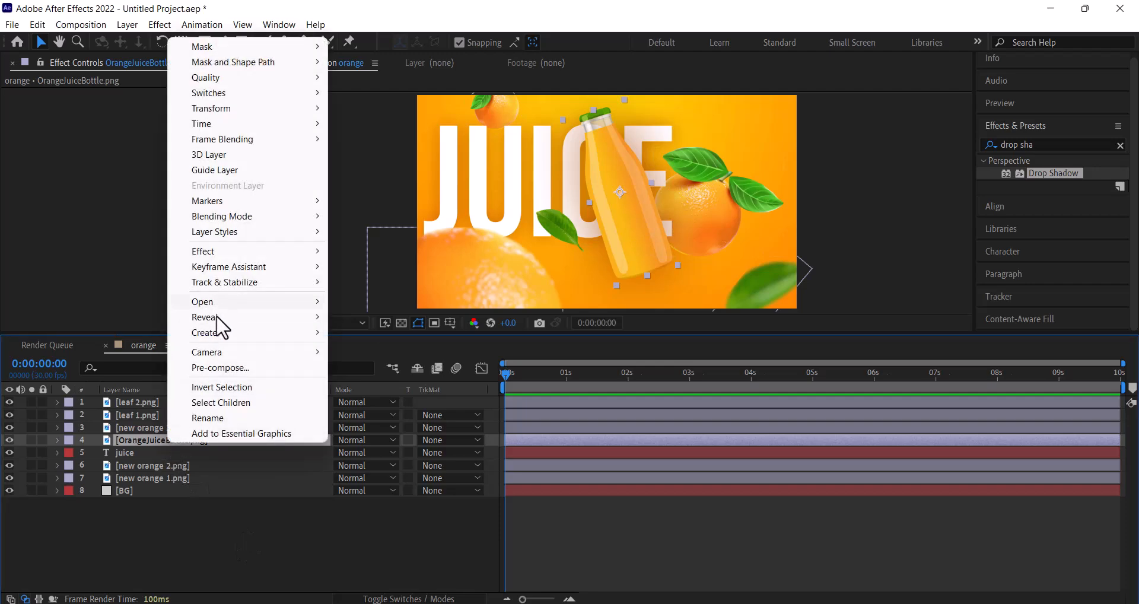
left_click(230, 368)
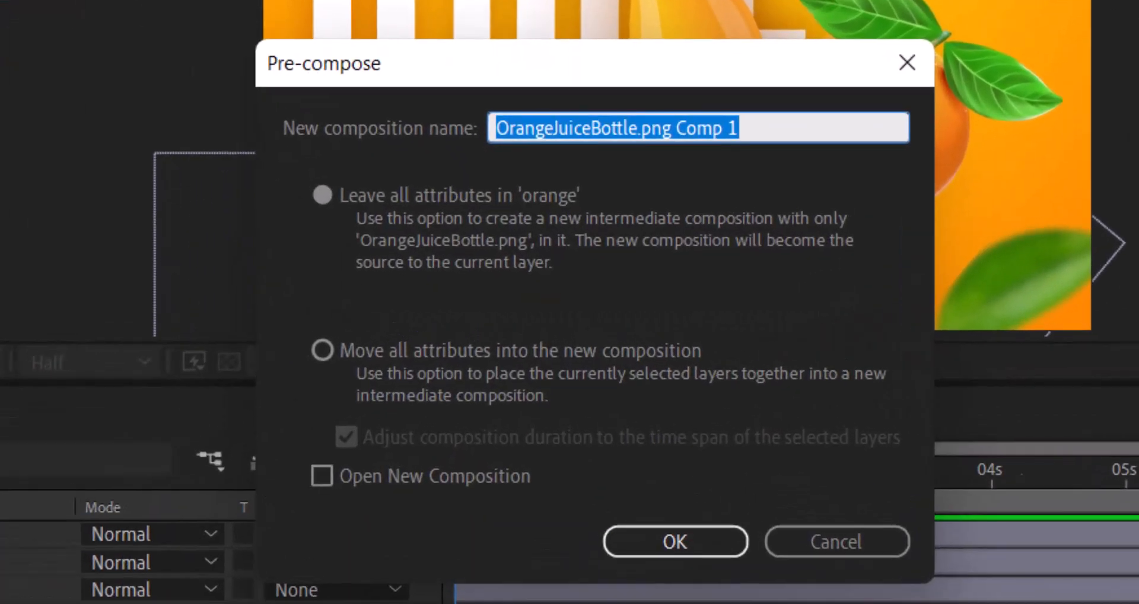
type("Bottle")
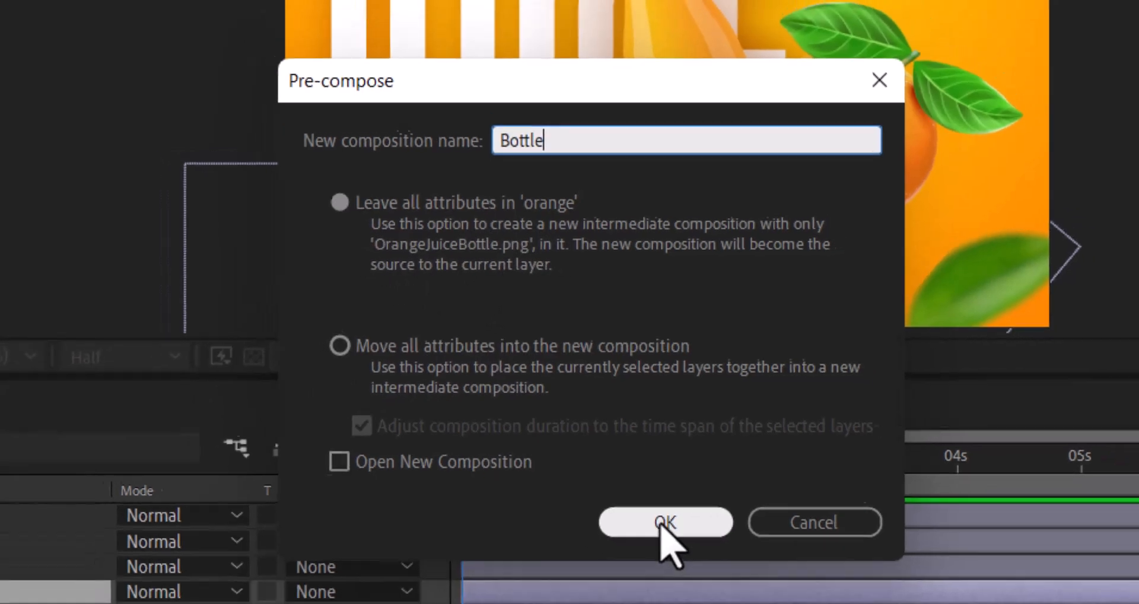
left_click(668, 546)
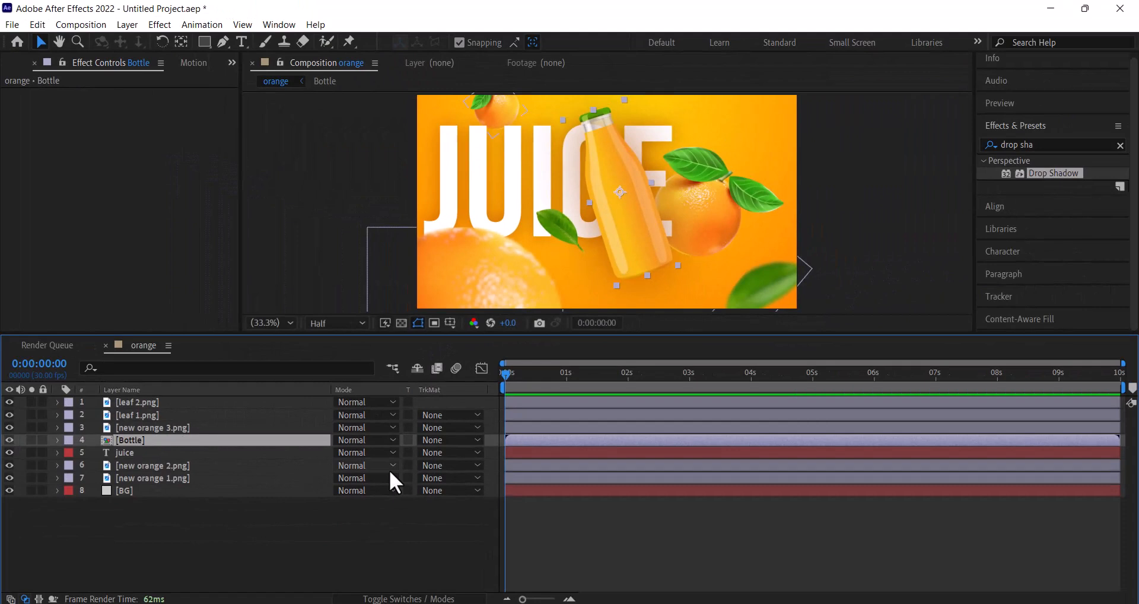
left_click(306, 506)
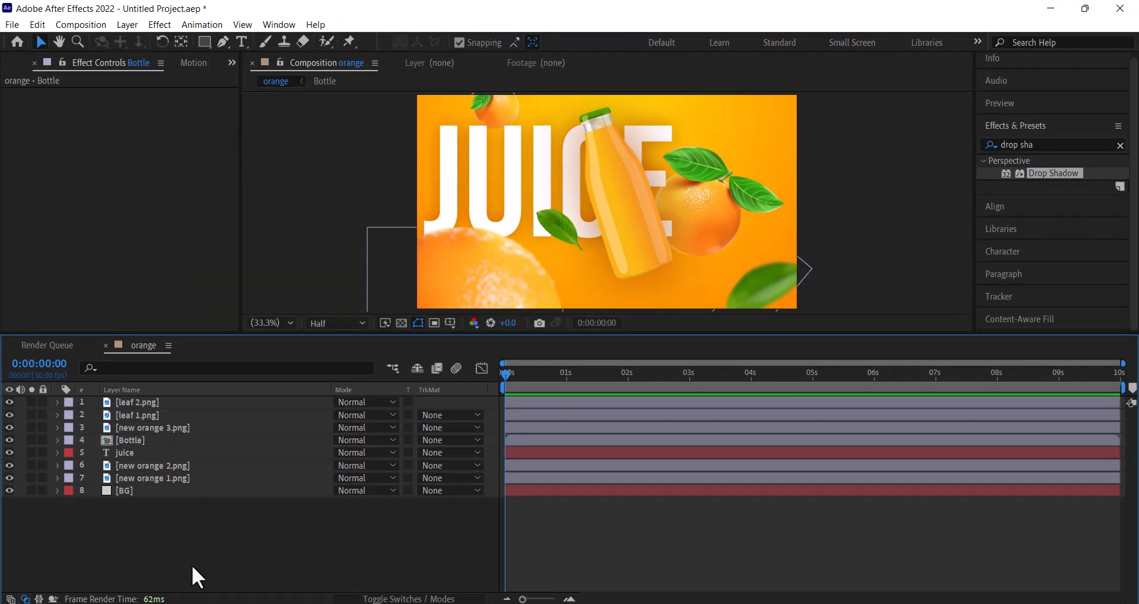
Add a Position keyframe to the BG layer at 0:00:03:29.
left_click(180, 492)
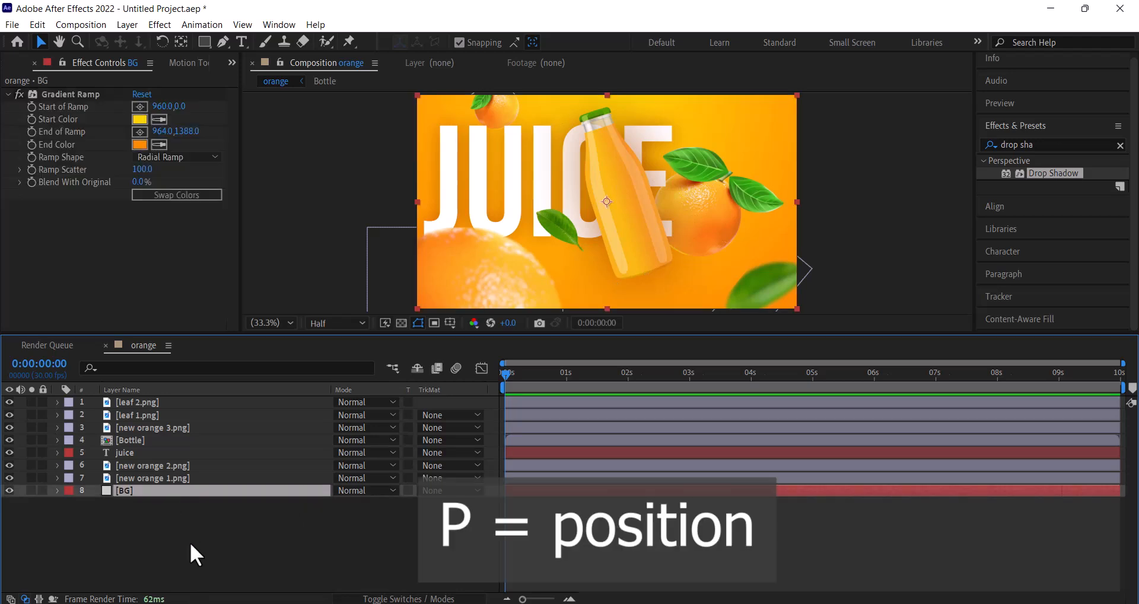
key("p")
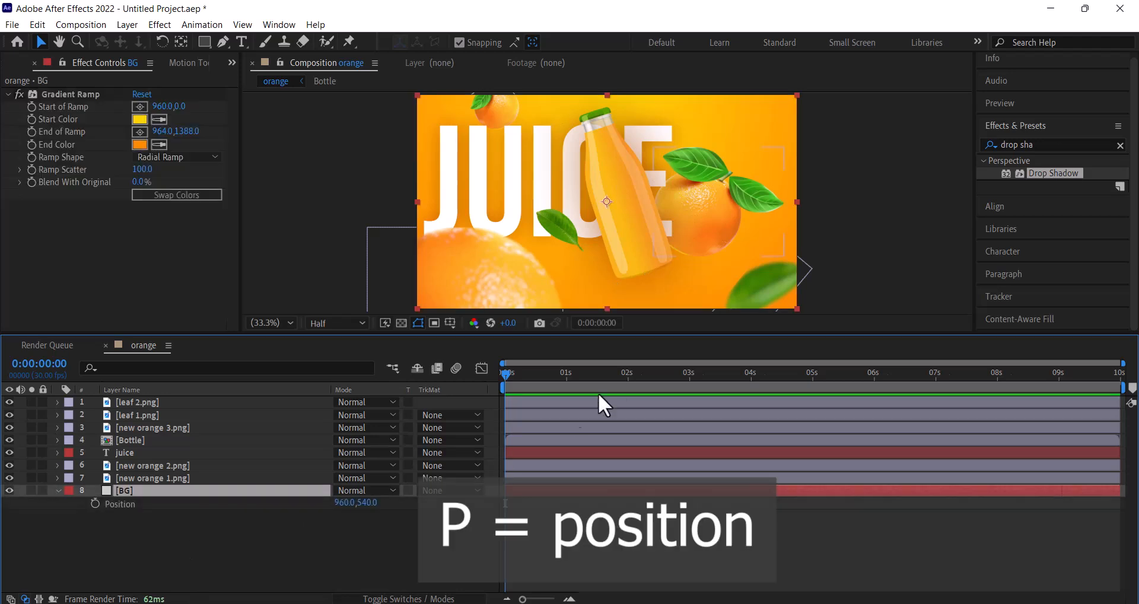
left_click_drag(504, 372, 749, 383)
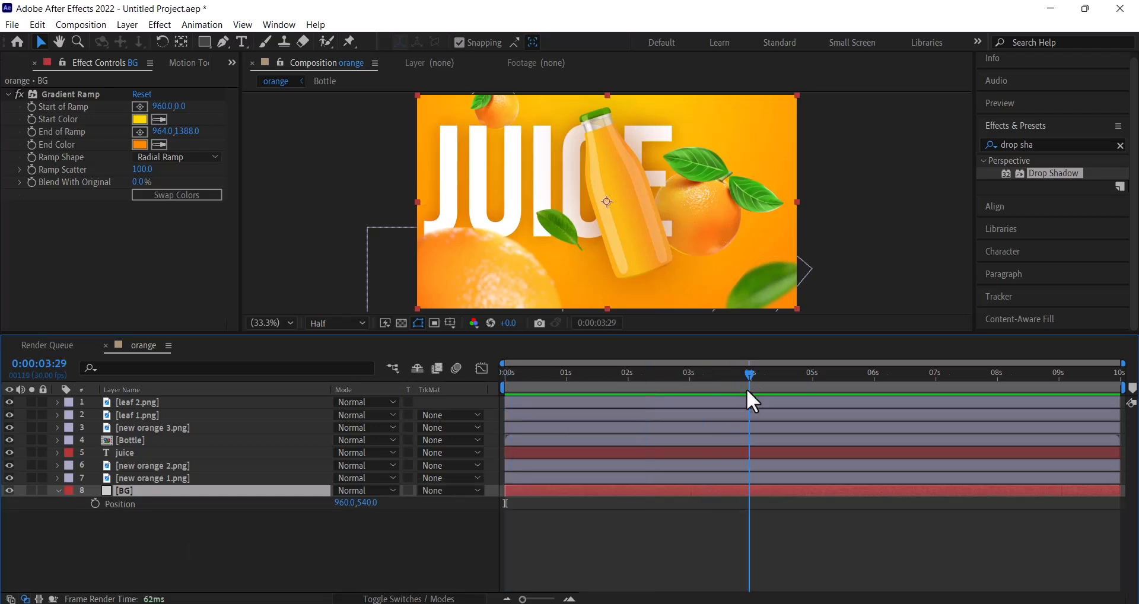
left_click(95, 503)
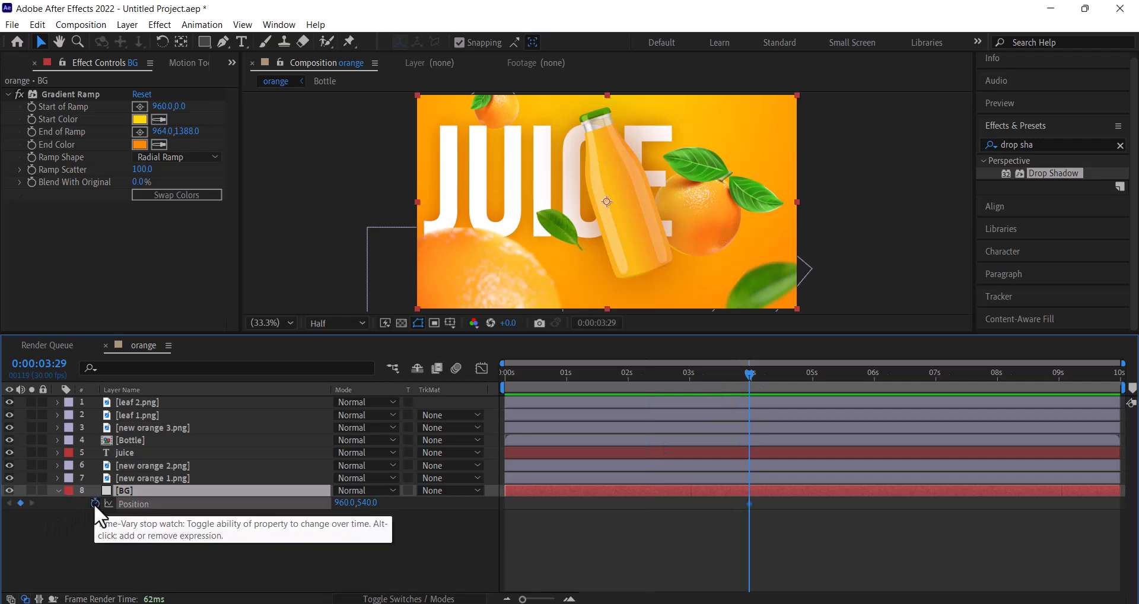
At 0:00:02:00, move the BG layer straight down out of the frame to position 960, 1662, with the composition view at 25%.
left_click_drag(750, 372, 628, 386)
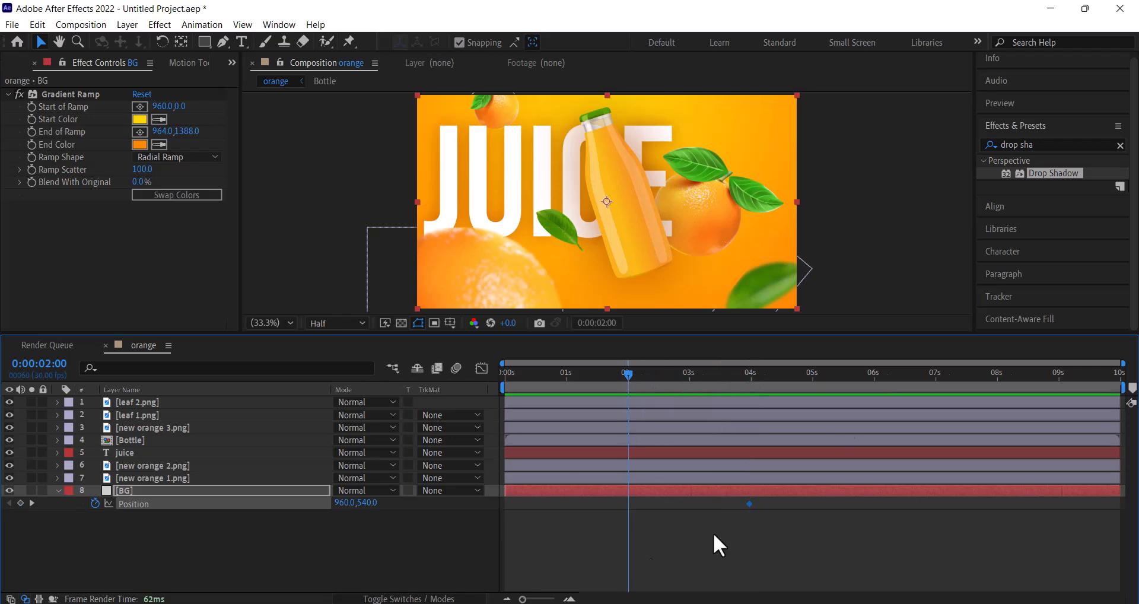
left_click_drag(772, 120, 766, 342)
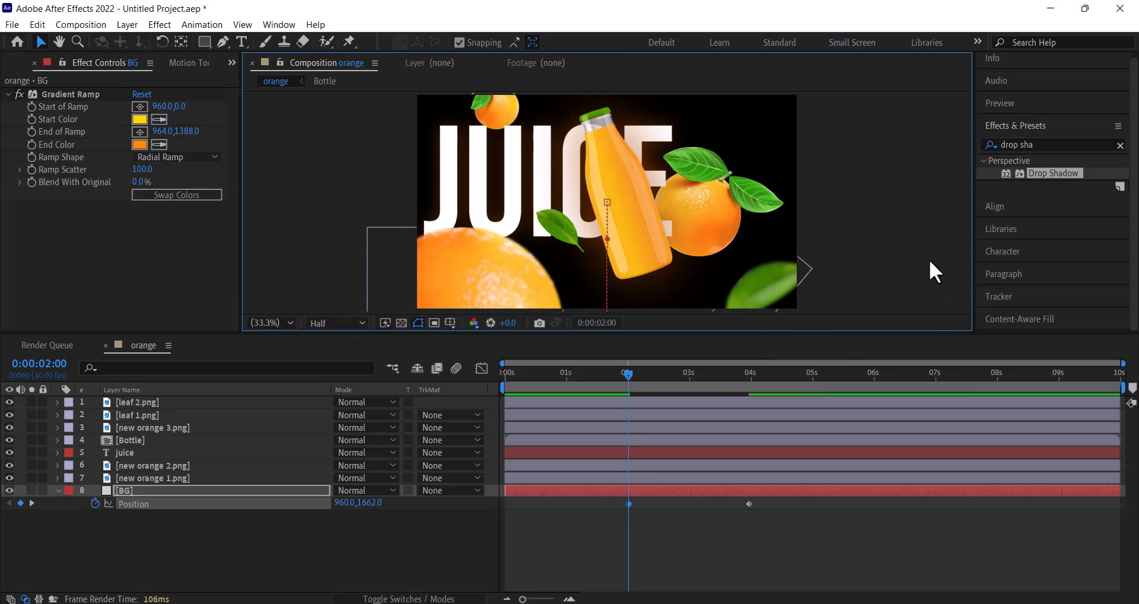
left_click(289, 323)
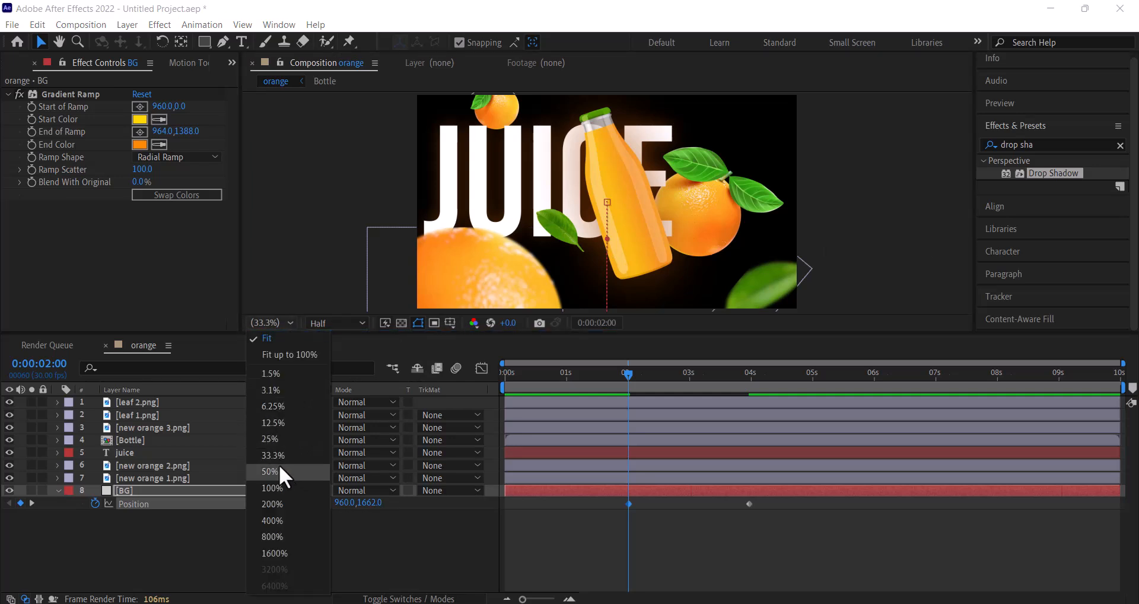
left_click(270, 439)
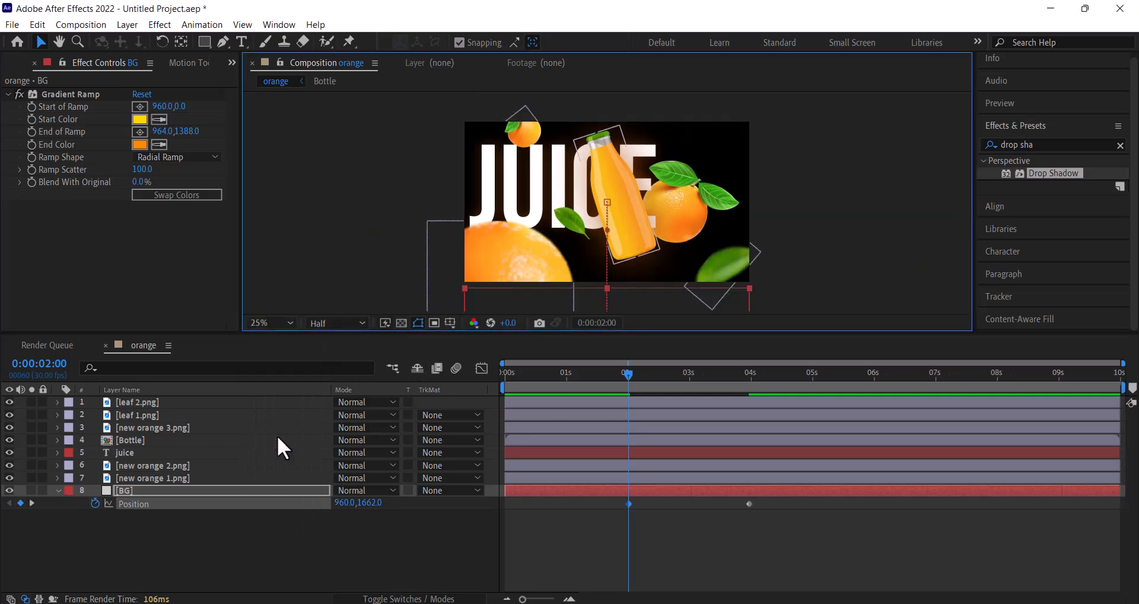
left_click(800, 233)
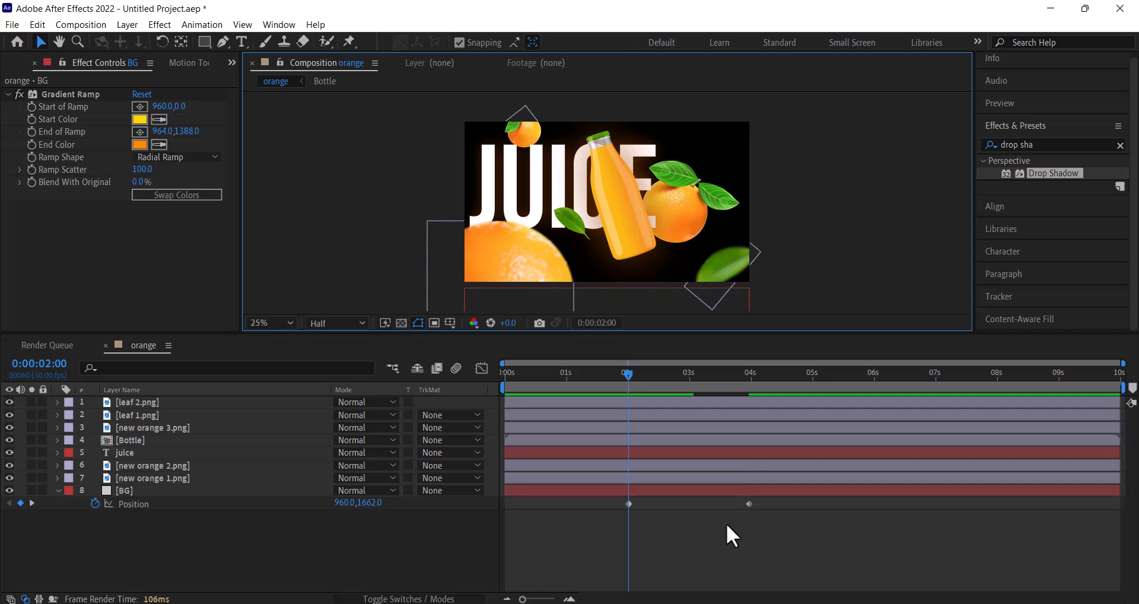
Animate new orange 1's position from 1524.3, 1488 below the frame at 0:00:02:00 to its current place at 0:00:03:29.
left_click(163, 478)
key("p")
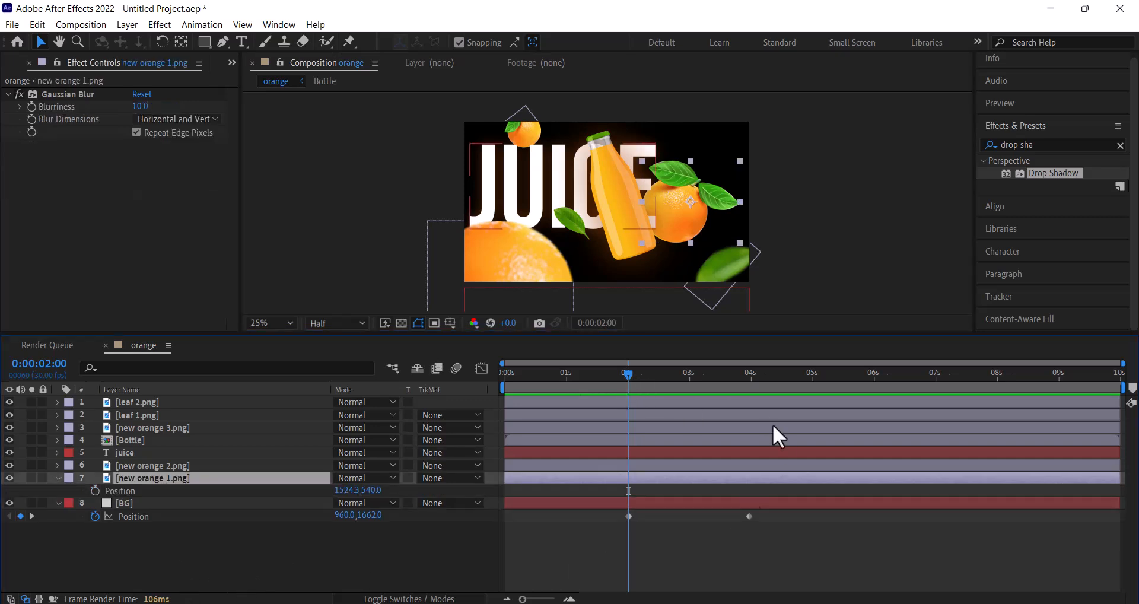
left_click_drag(628, 380, 624, 404)
left_click(95, 491)
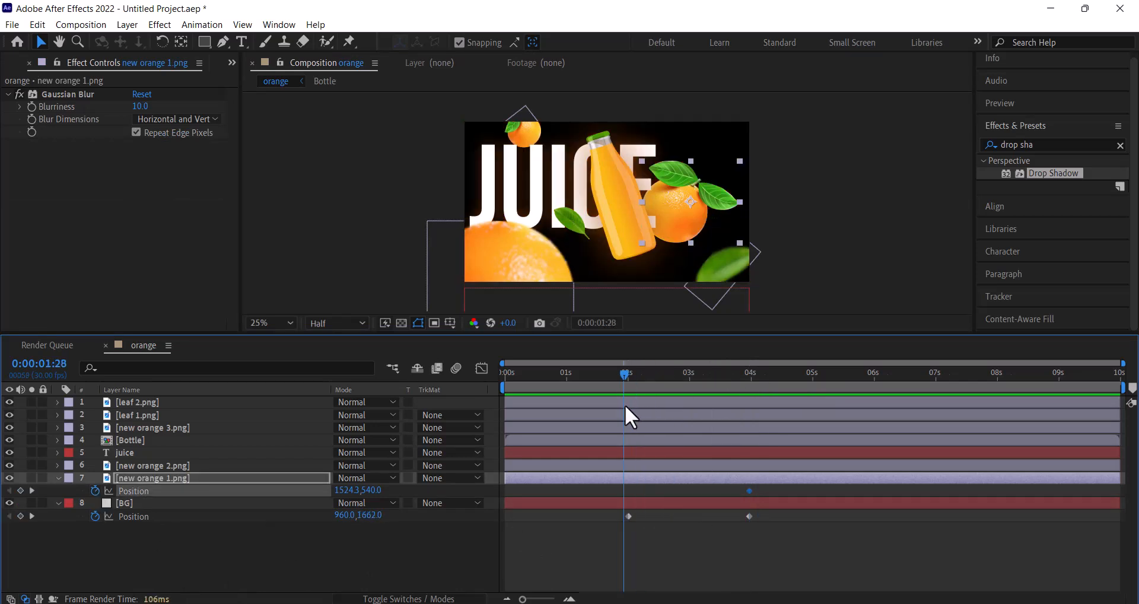
left_click(679, 209)
left_click_drag(679, 209, 679, 309)
Animate new orange 2's position from below the frame at 0:00:02:00 up to 396.4, 39.9 at 0:00:03:29.
left_click(759, 465)
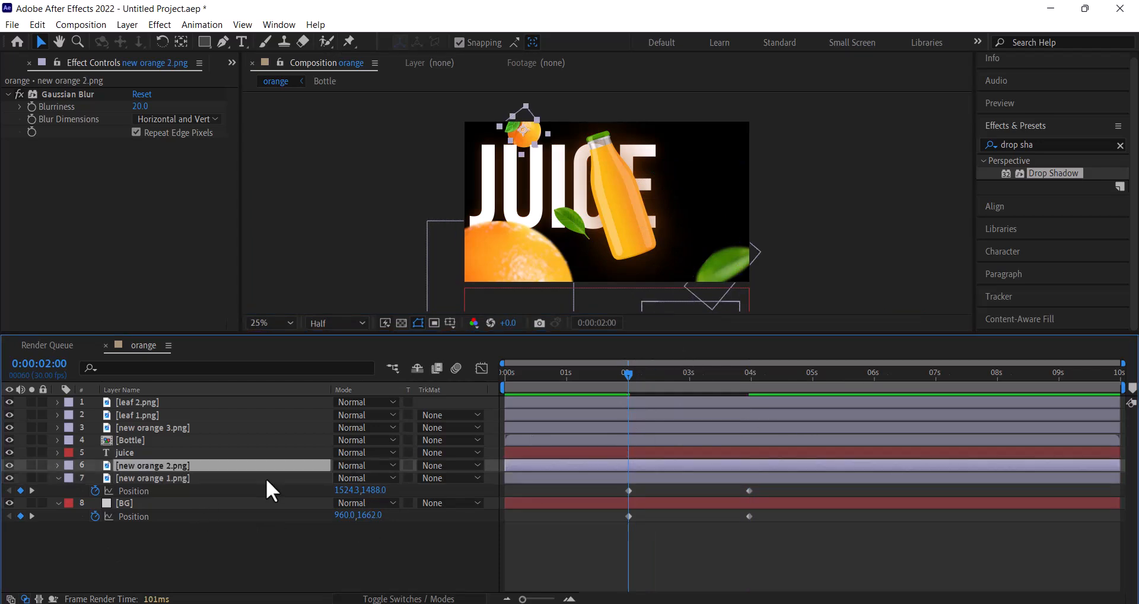
key("p")
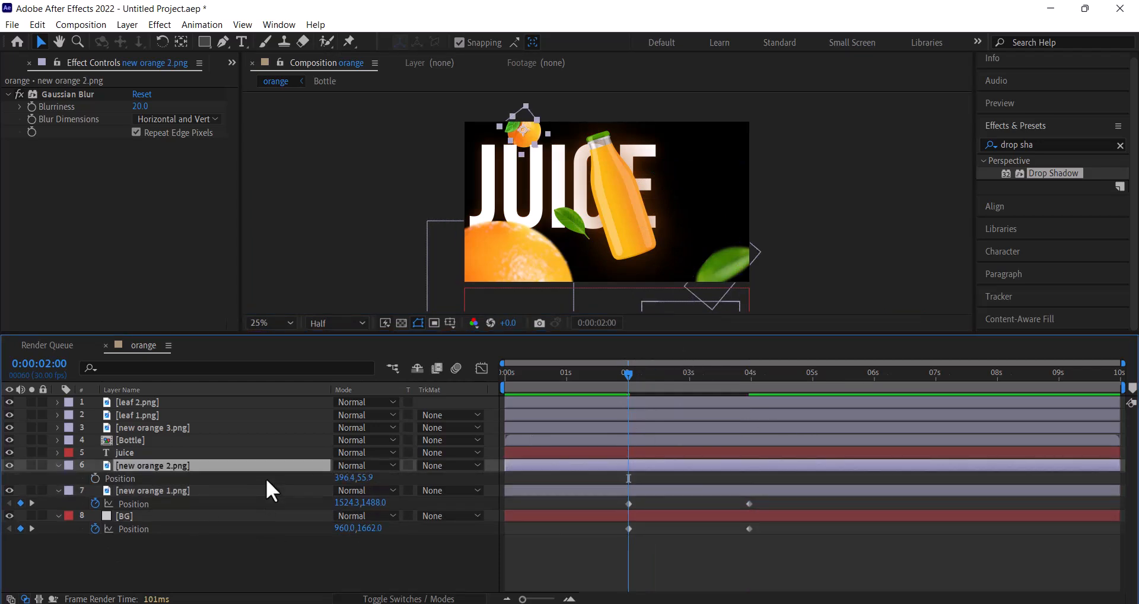
left_click(95, 478)
left_click(527, 134)
left_click_drag(520, 148, 518, 313)
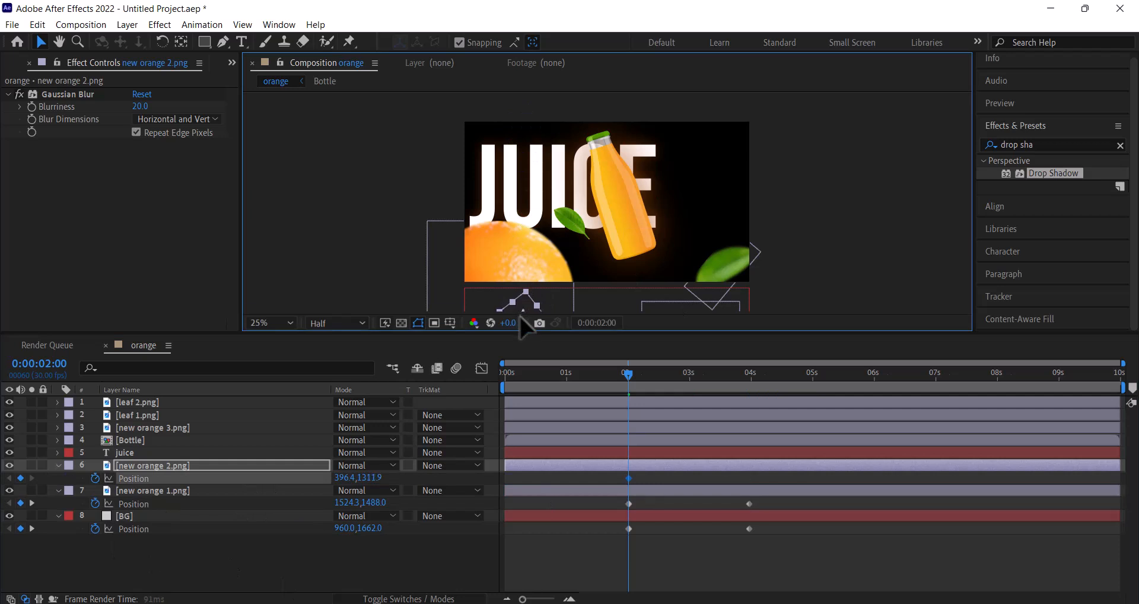
left_click_drag(632, 378, 748, 398)
left_click_drag(518, 300, 528, 107)
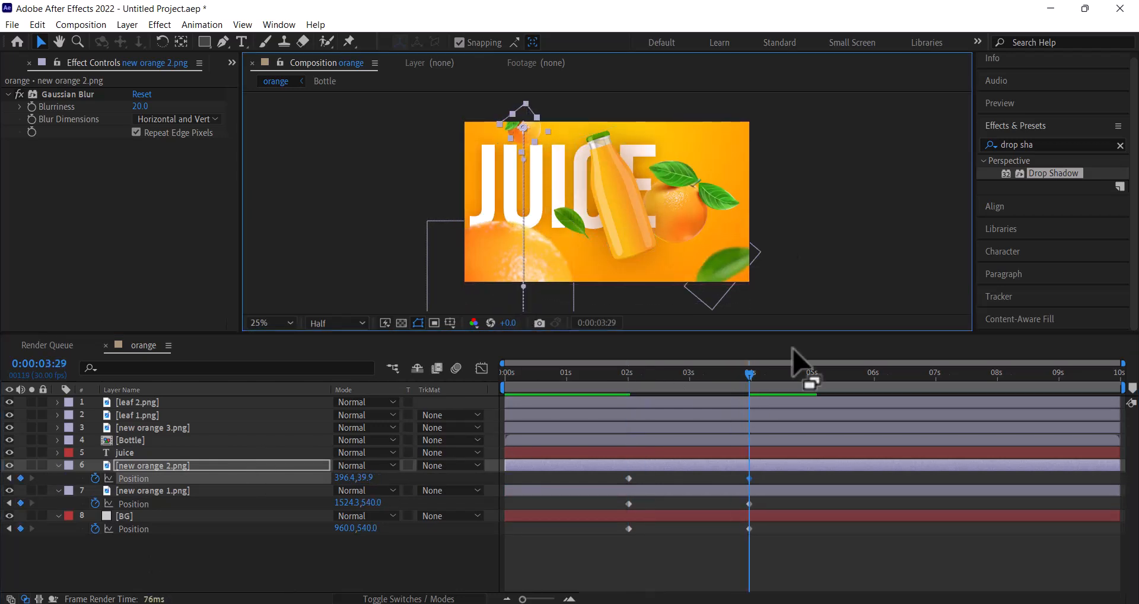
Keyframe new orange 3's position at 0:00:03:29 and move it below the frame to 242.5, 1651 at 0:00:02:00.
left_click(148, 428)
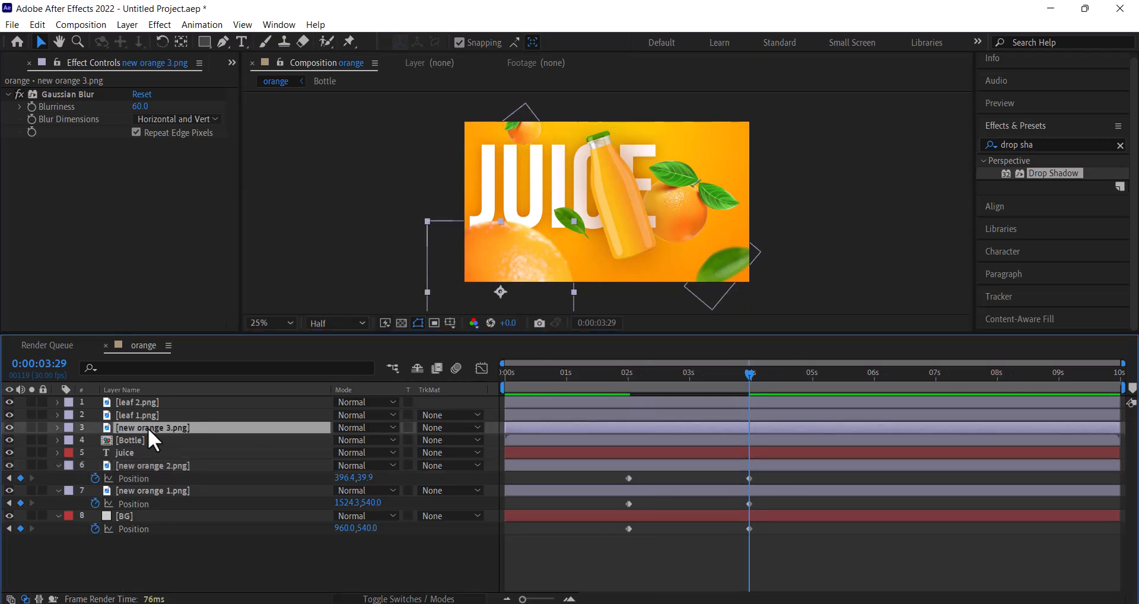
key("p")
left_click_drag(748, 373, 627, 393)
left_click_drag(520, 253, 517, 325)
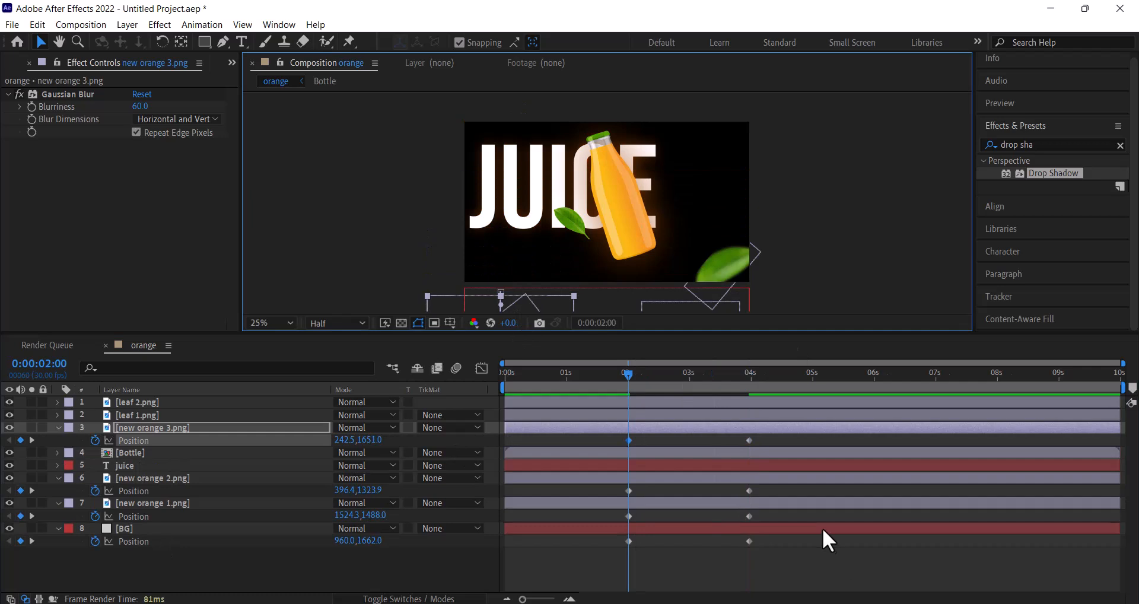
Keyframe leaf 1's position at 0:00:03:29, move it below the frame at 0:00:02:00, and collapse its Position property.
left_click_drag(628, 372, 749, 390)
left_click(171, 416)
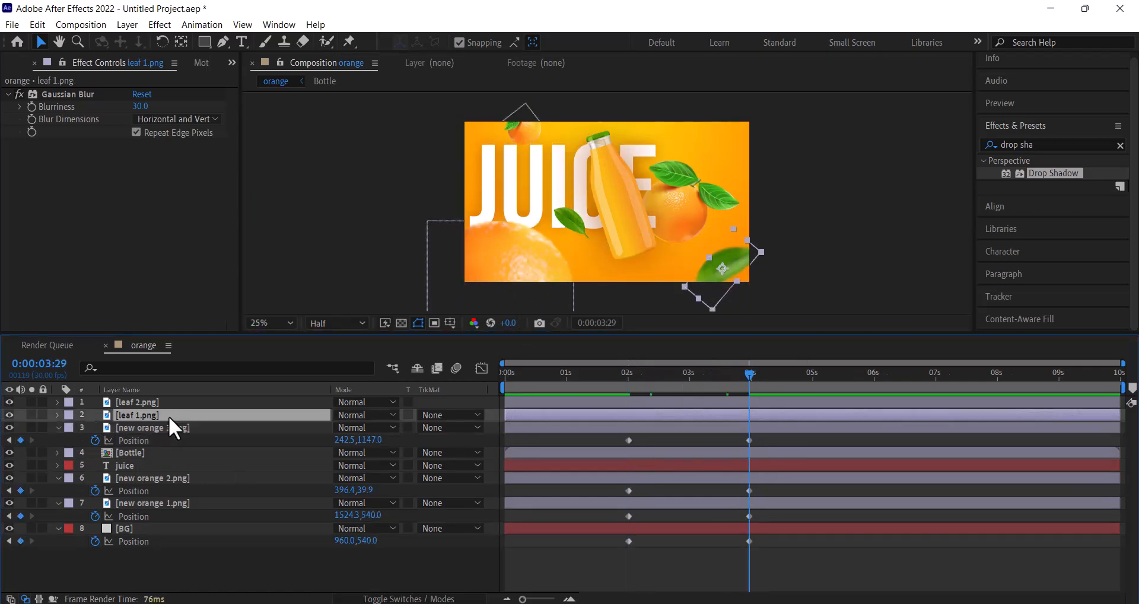
key("p")
left_click(95, 428)
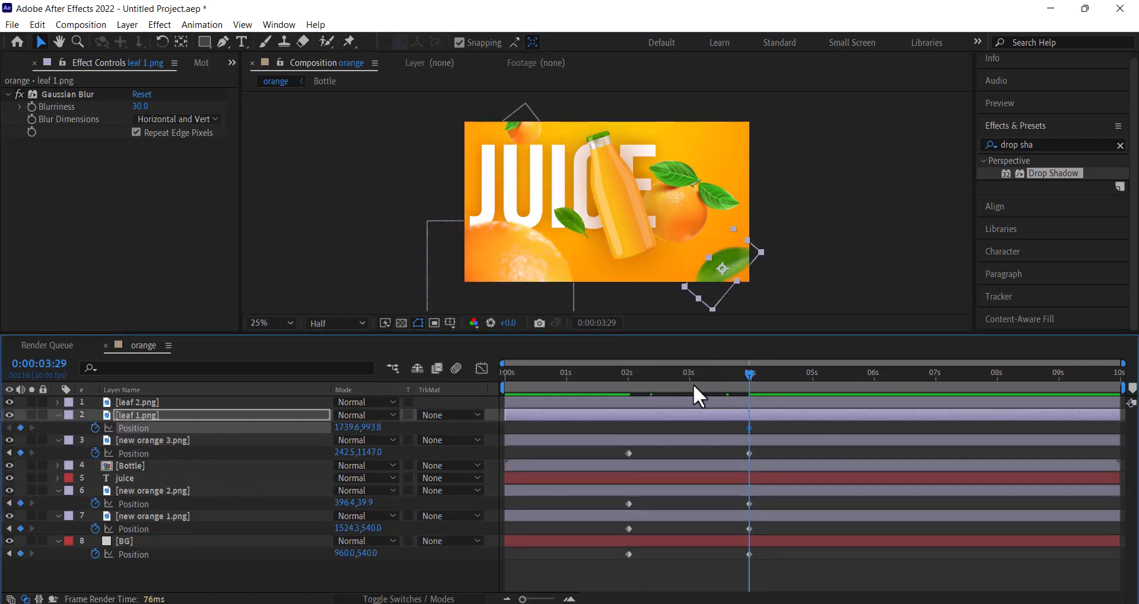
left_click_drag(749, 375, 626, 400)
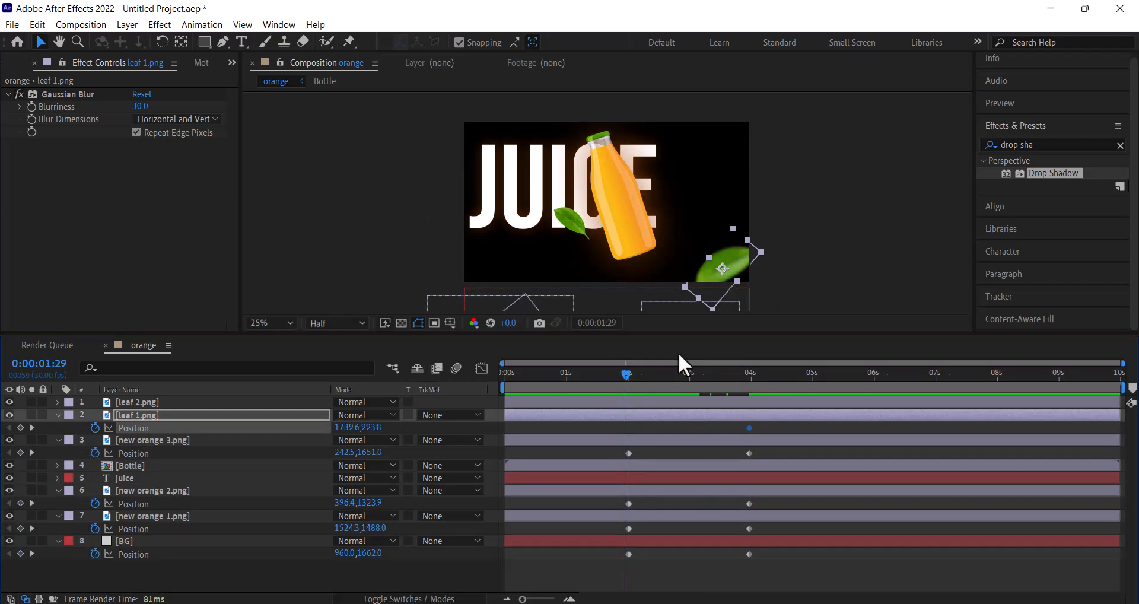
left_click(630, 375)
left_click(732, 260)
left_click_drag(731, 260, 734, 326)
left_click_drag(629, 375, 747, 392)
key("p")
Keyframe leaf 2's position at 0:00:03:29 and move it below the frame to 736.7, 1281.5 at 0:00:02:00.
left_click(169, 403)
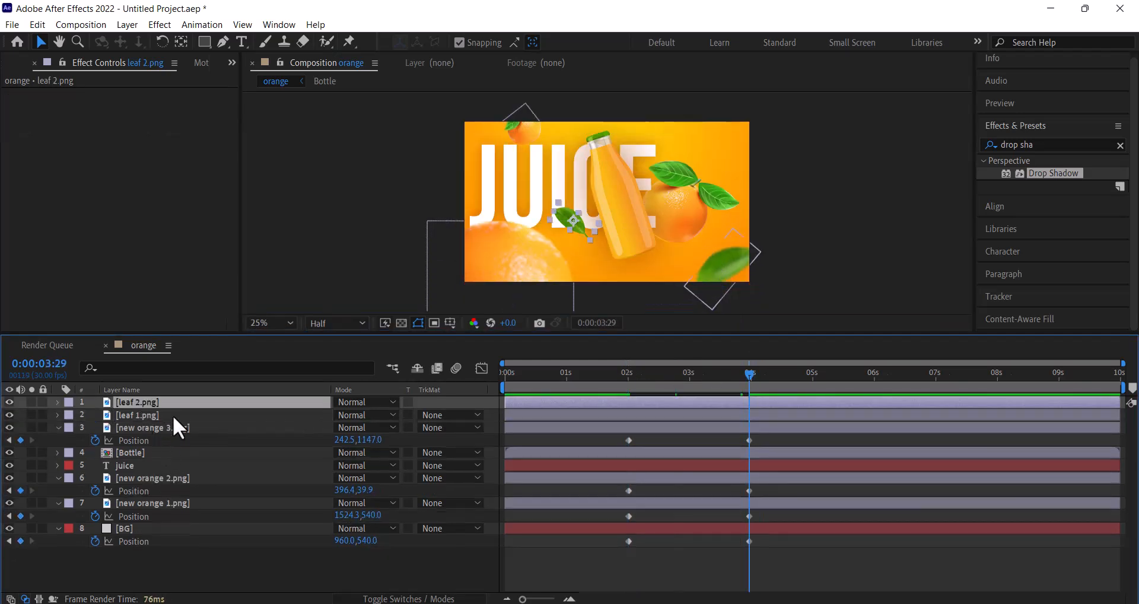
key("p")
left_click(95, 415)
left_click_drag(750, 375, 628, 390)
left_click_drag(575, 225, 571, 315)
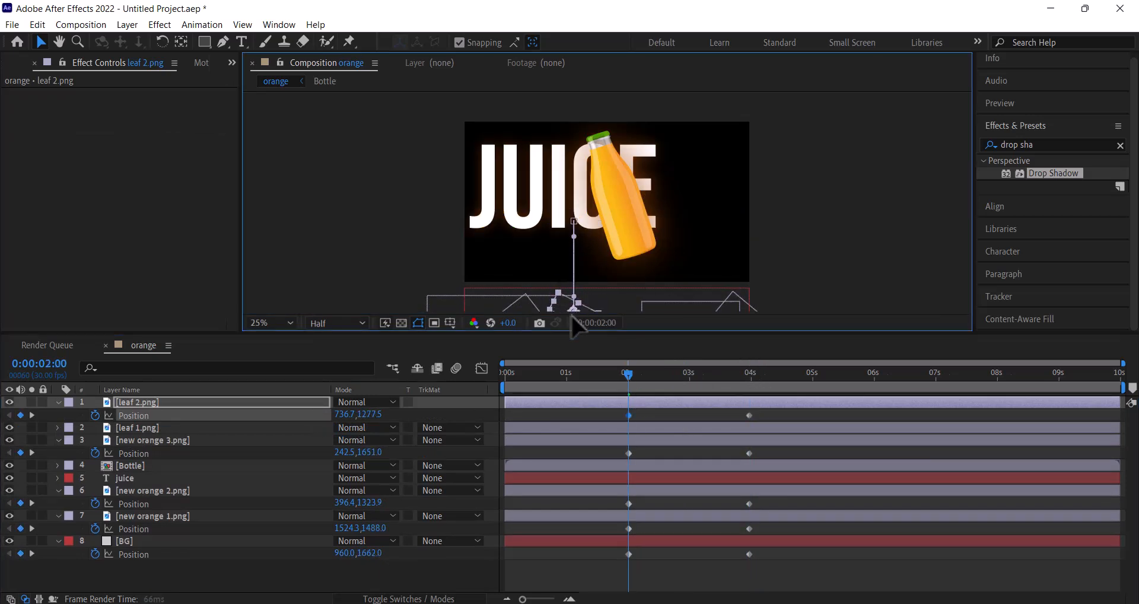
left_click(186, 580)
Keyframe the Bottle layer's position at 0:00:03:29 and move it below the frame to 1026, 1728 at 0:00:02:00.
left_click(173, 468)
left_click_drag(664, 374, 630, 404)
key("p")
left_click(94, 478)
left_click_drag(633, 225, 641, 404)
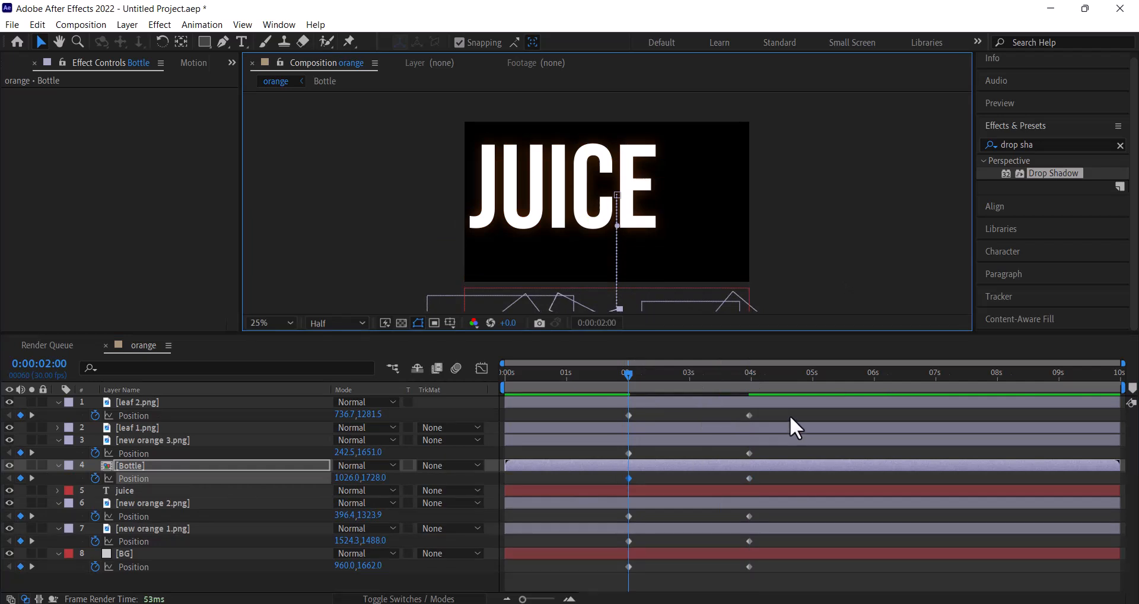
Apply Easy Ease to all the visible Position keyframes at 2 and 4 seconds.
left_click_drag(789, 414, 591, 589)
key("F9")
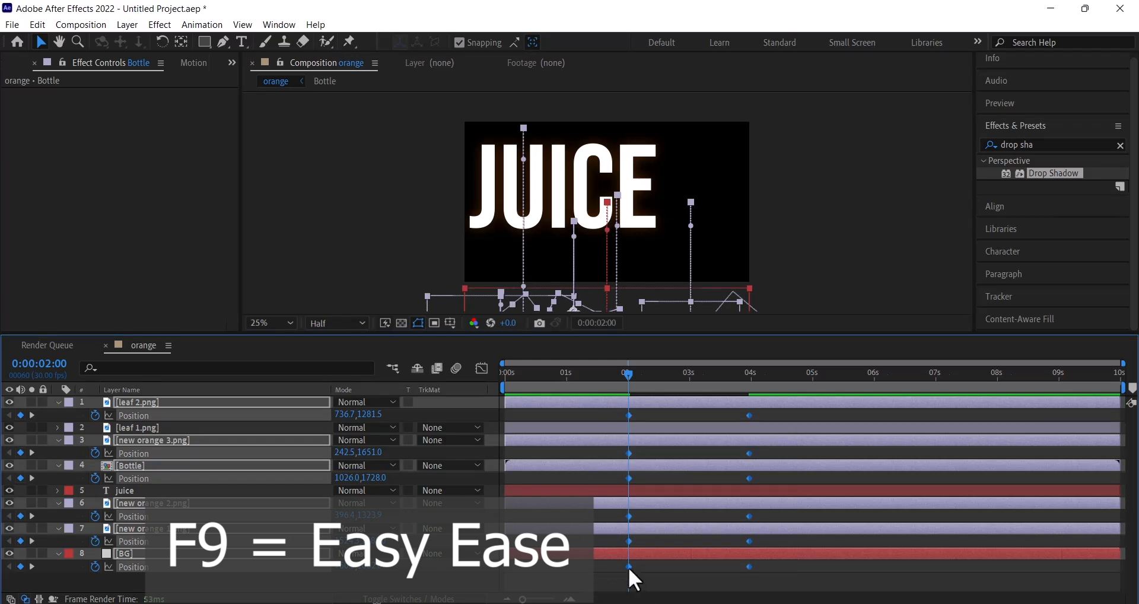
right_click(628, 573)
mouse_move(682, 561)
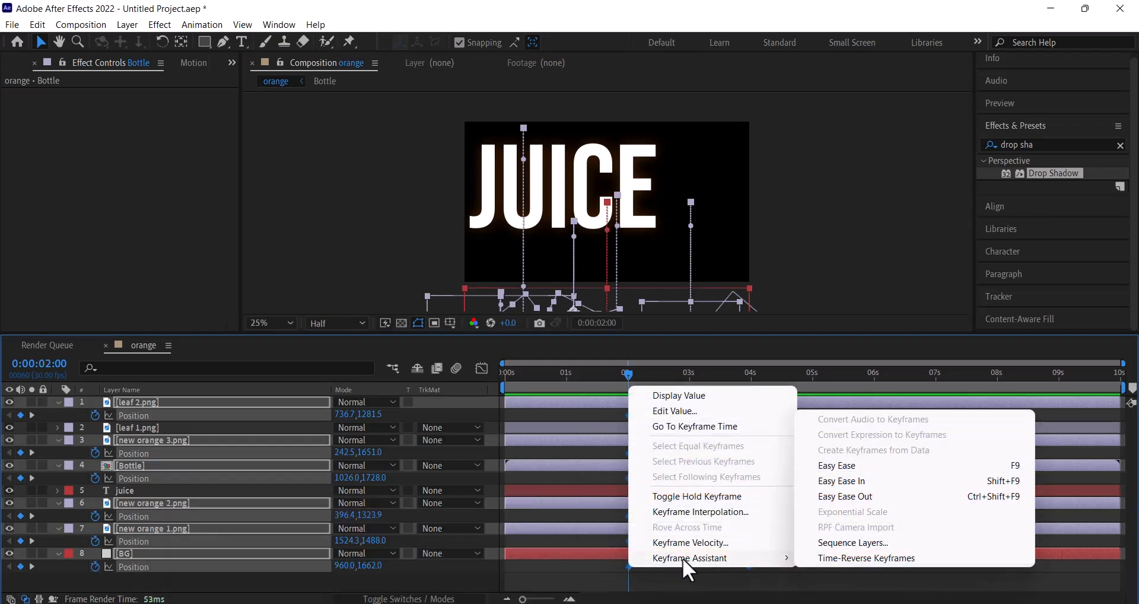
left_click(839, 466)
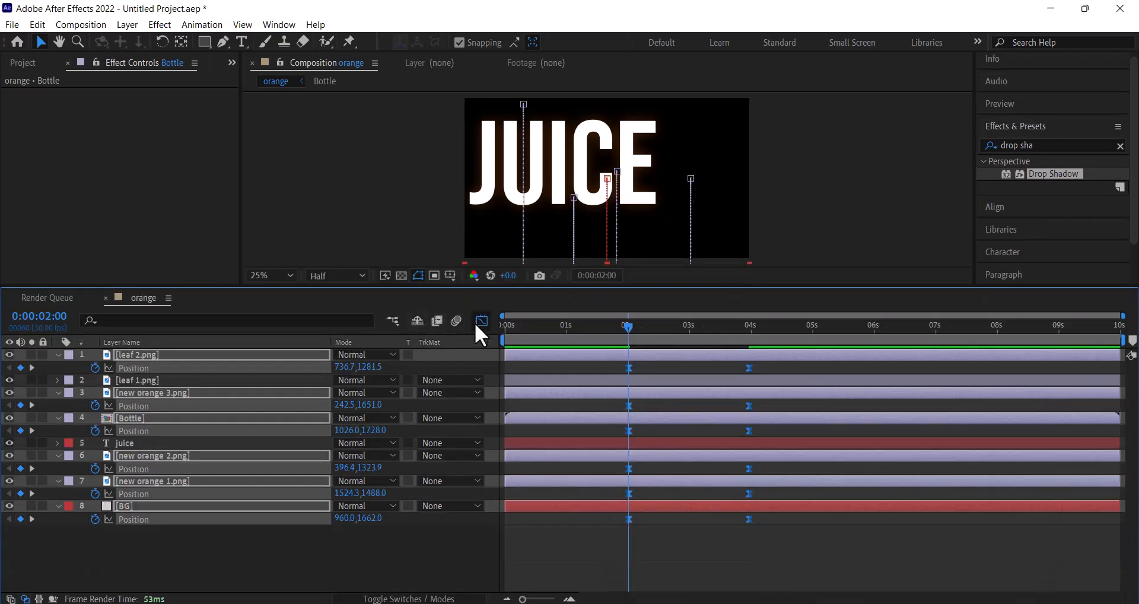
In the speed graph, extend the end keyframes' incoming handles to about 3 seconds for a fast start and slow finish, then close the graph.
left_click(477, 324)
right_click(834, 401)
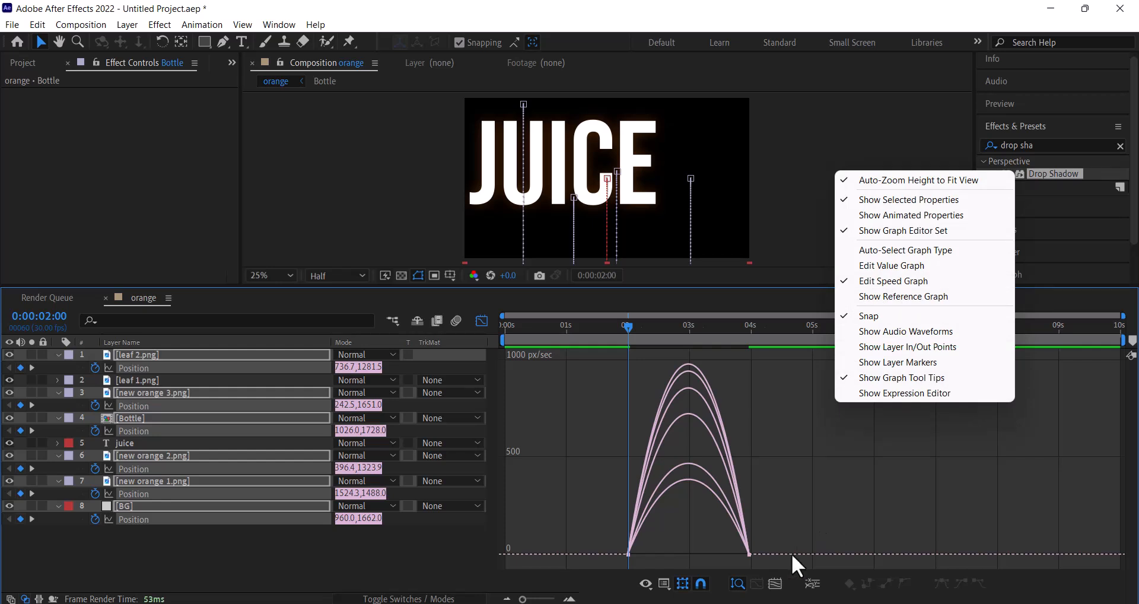
left_click_drag(790, 527, 728, 570)
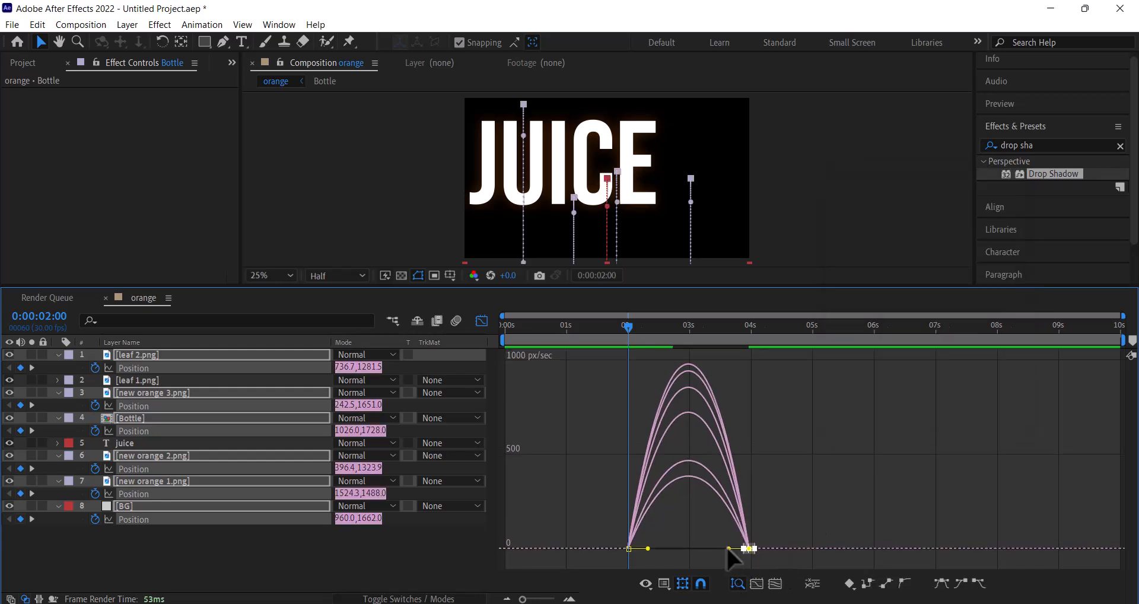
left_click_drag(728, 548, 678, 543)
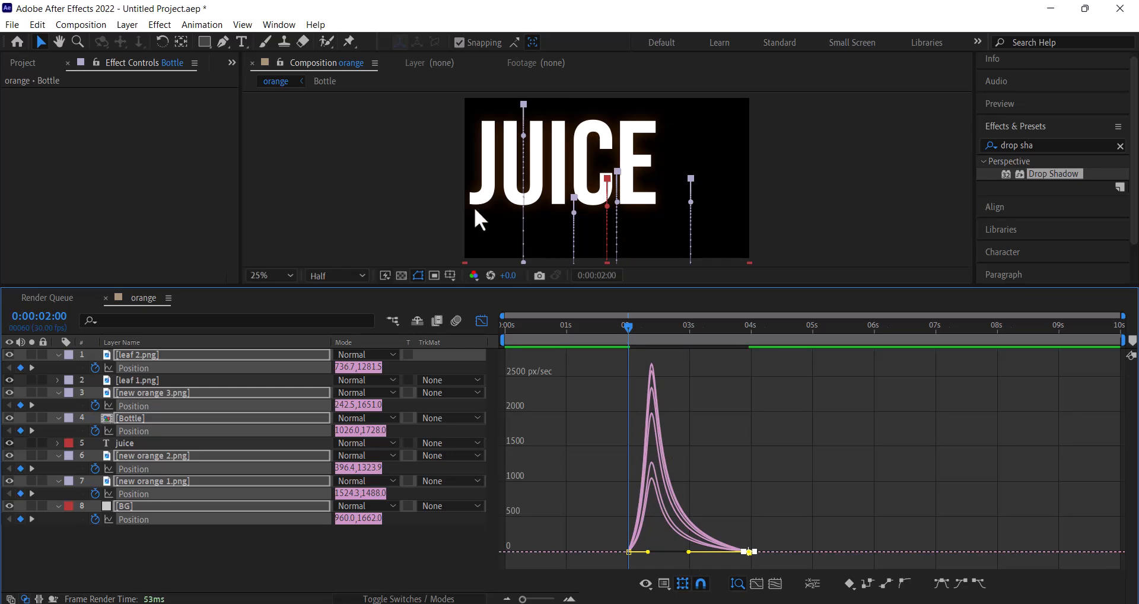
left_click(484, 322)
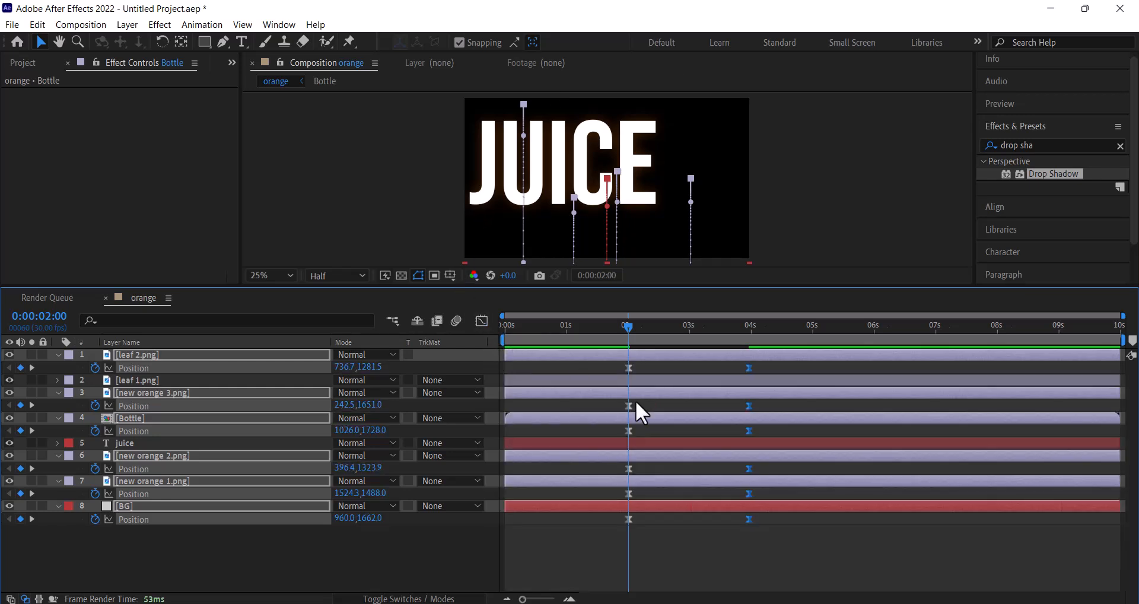
Play back the orange composition from its first frame to check the rising animation.
key("Home")
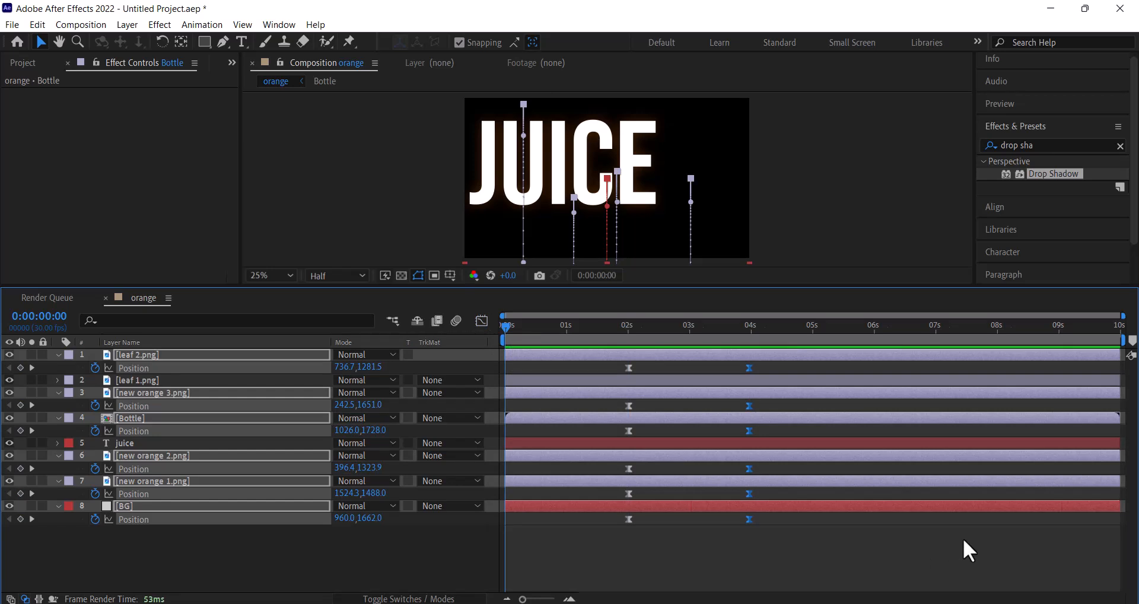
key("ctrl+shift+h")
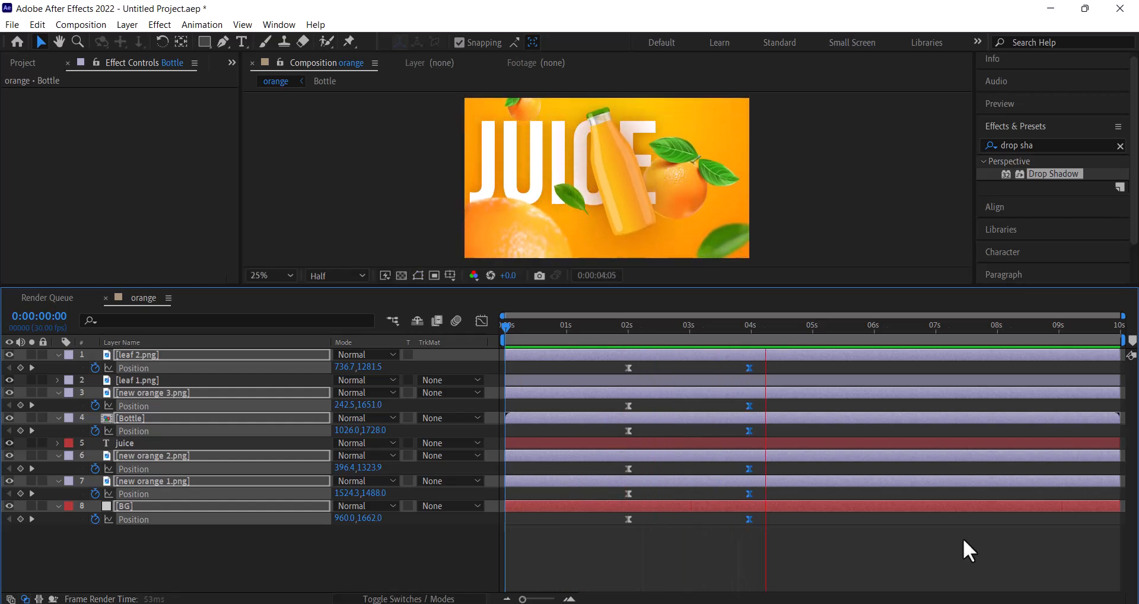
left_click(105, 540)
Keyframe the juice text layer's position at 0:00:03:28 and move it out past the frame's left edge to -1317.7, 715.0 at 0:00:02:00.
left_click(136, 446)
left_click(136, 447)
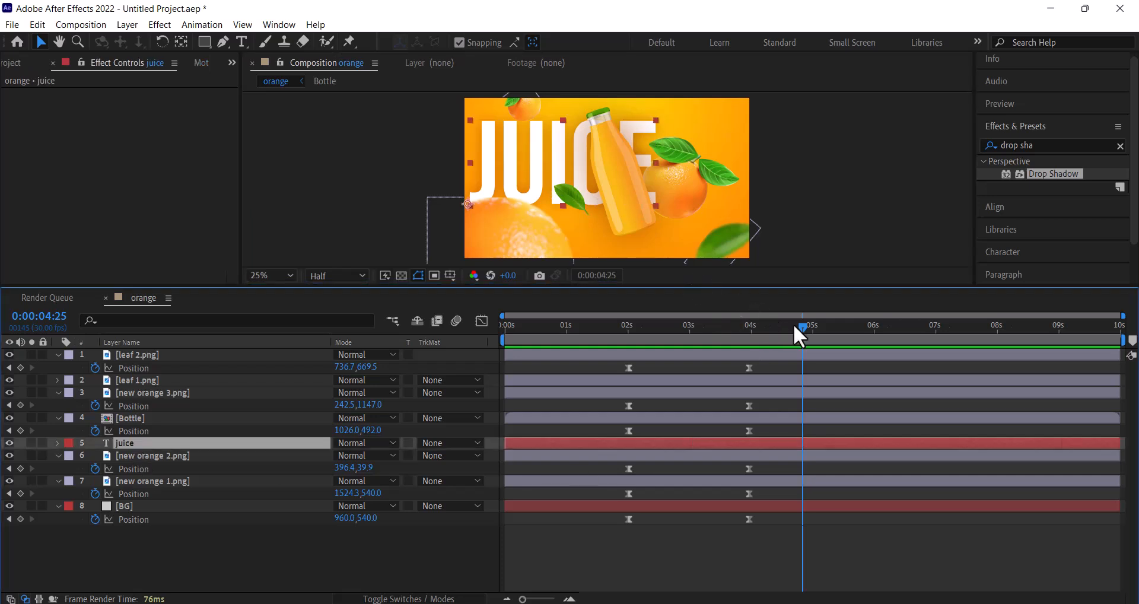
left_click_drag(802, 329, 749, 336)
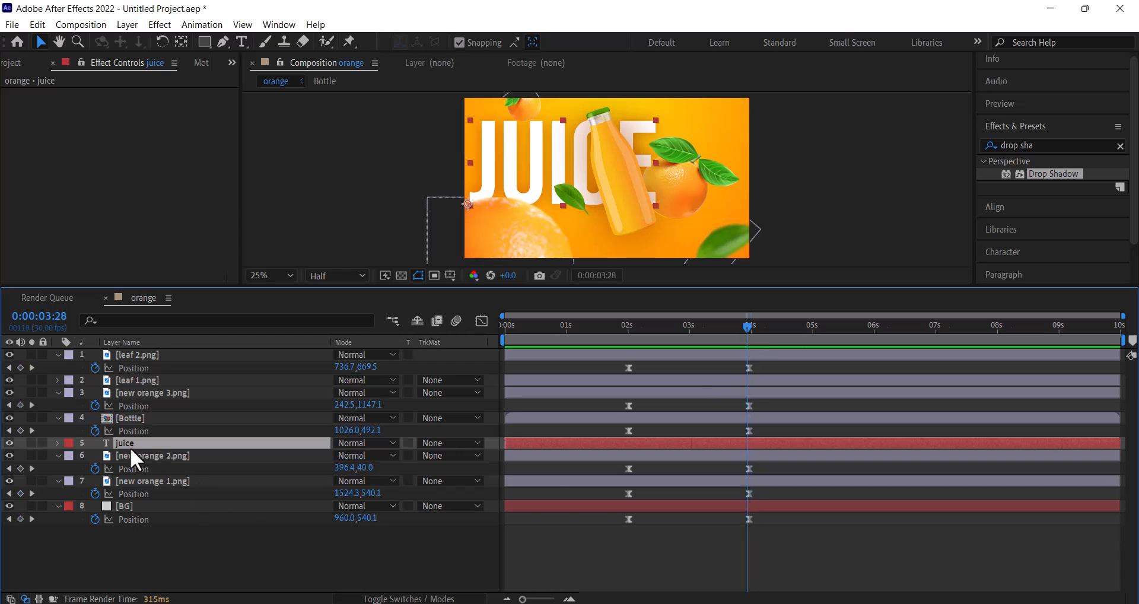
key("p")
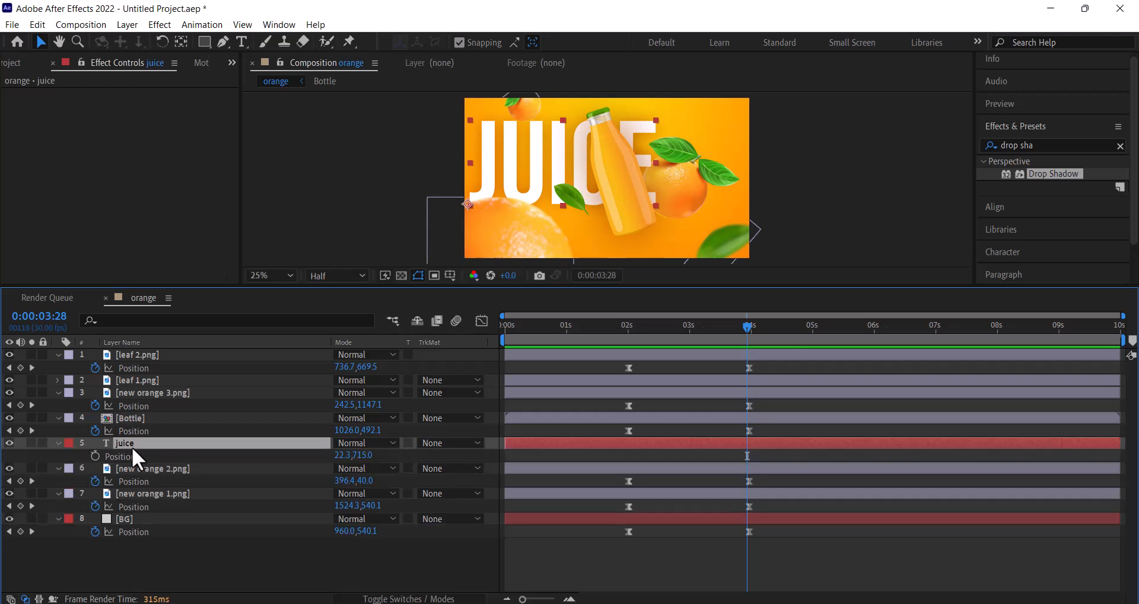
left_click(96, 455)
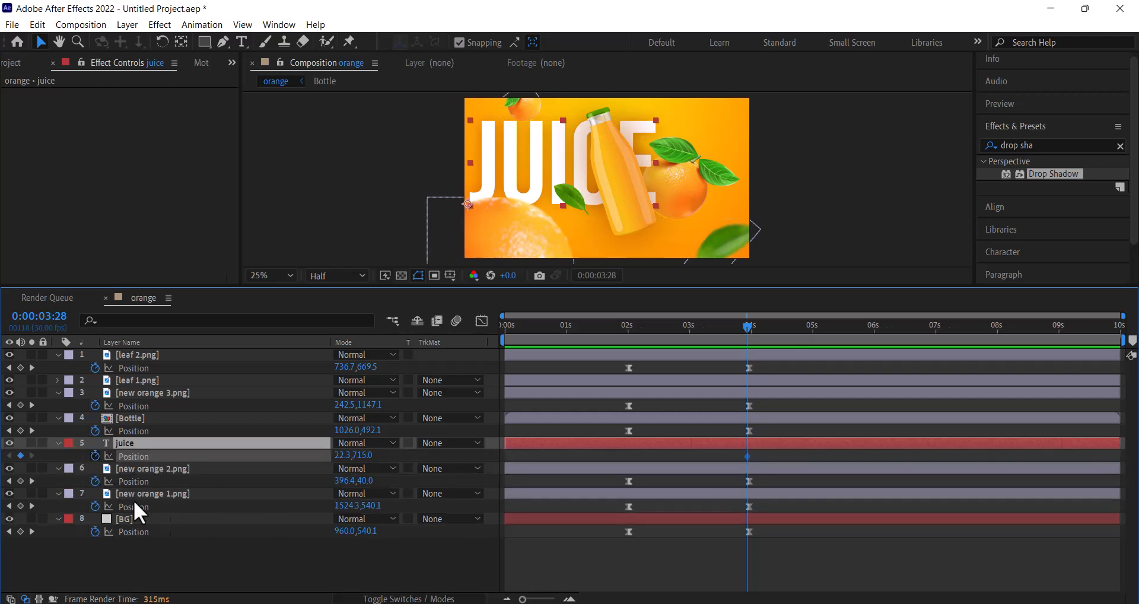
left_click_drag(745, 330, 628, 358)
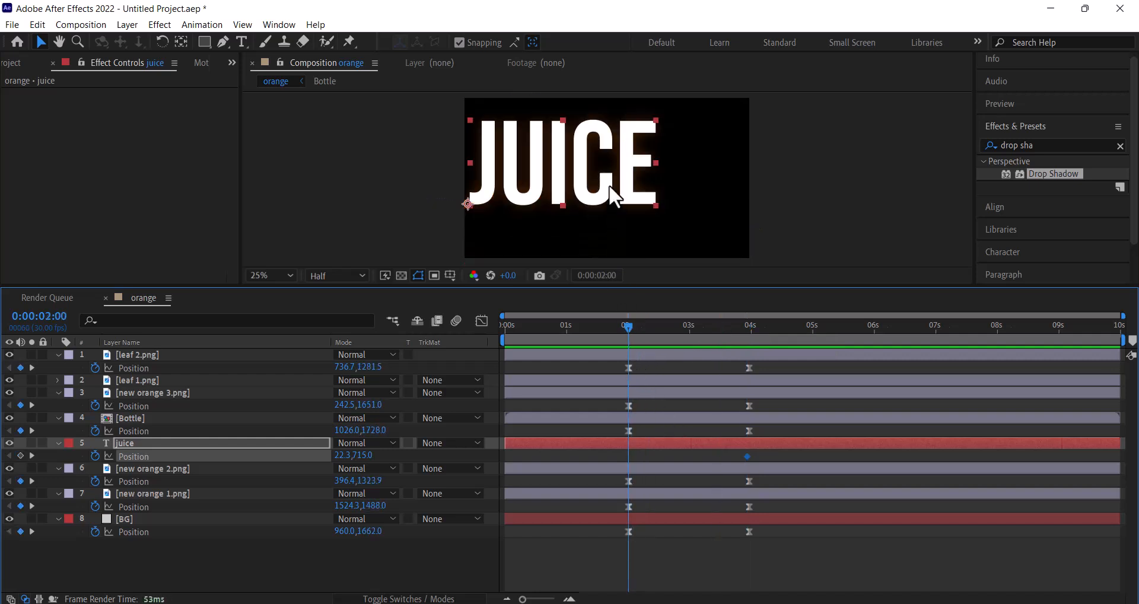
left_click(592, 191)
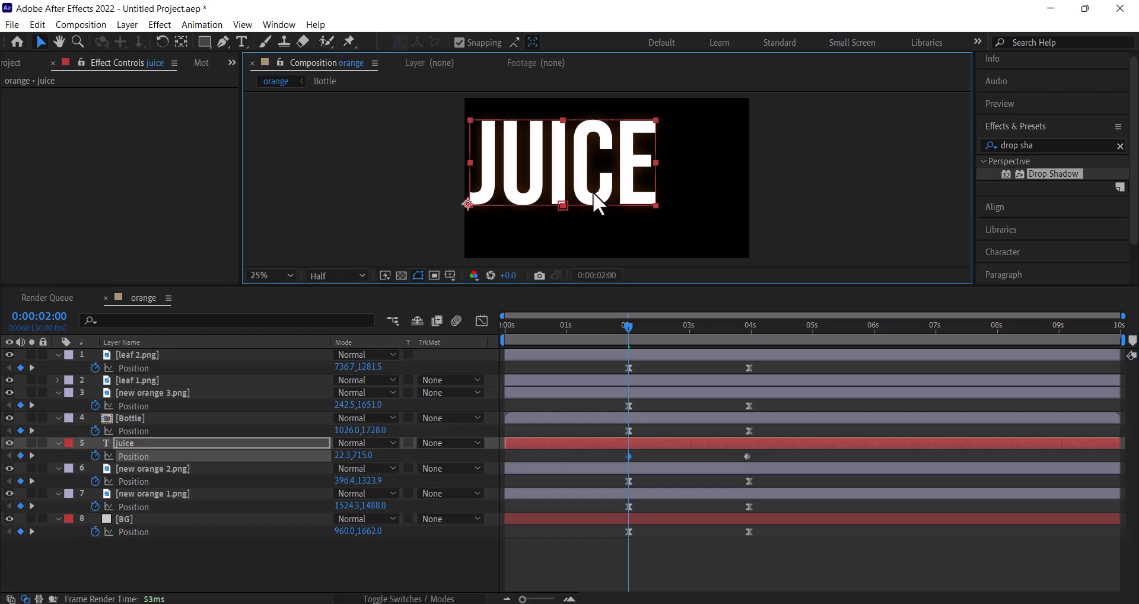
left_click_drag(592, 191, 392, 191)
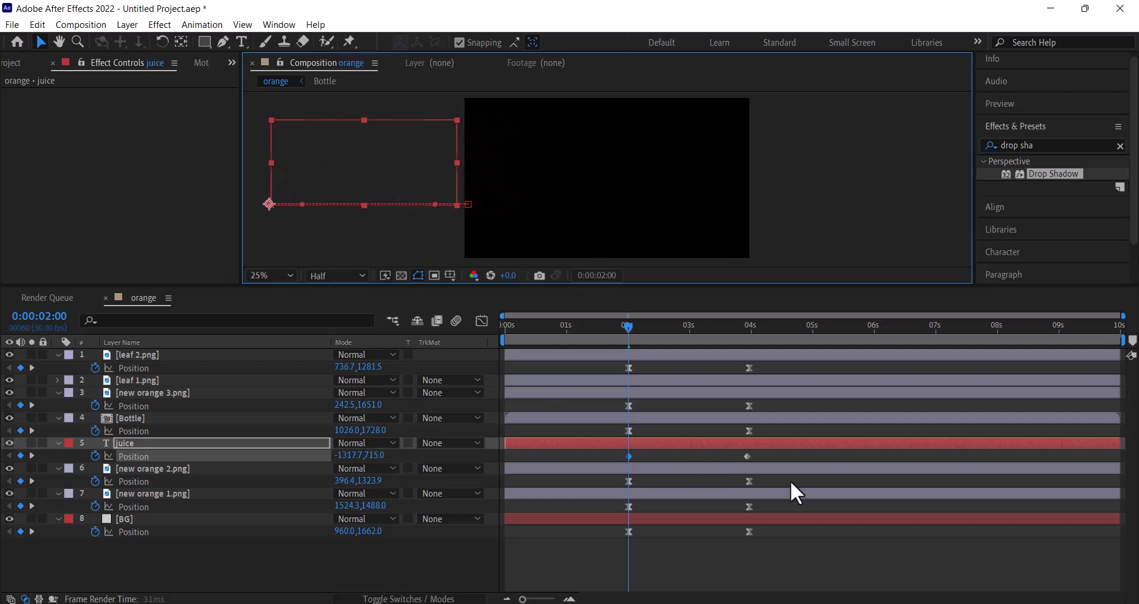
Apply Easy Ease to both Position keyframes of the juice layer and extend the end keyframe's incoming handle in the speed graph.
left_click(675, 459)
left_click_drag(771, 456, 607, 464)
right_click(628, 458)
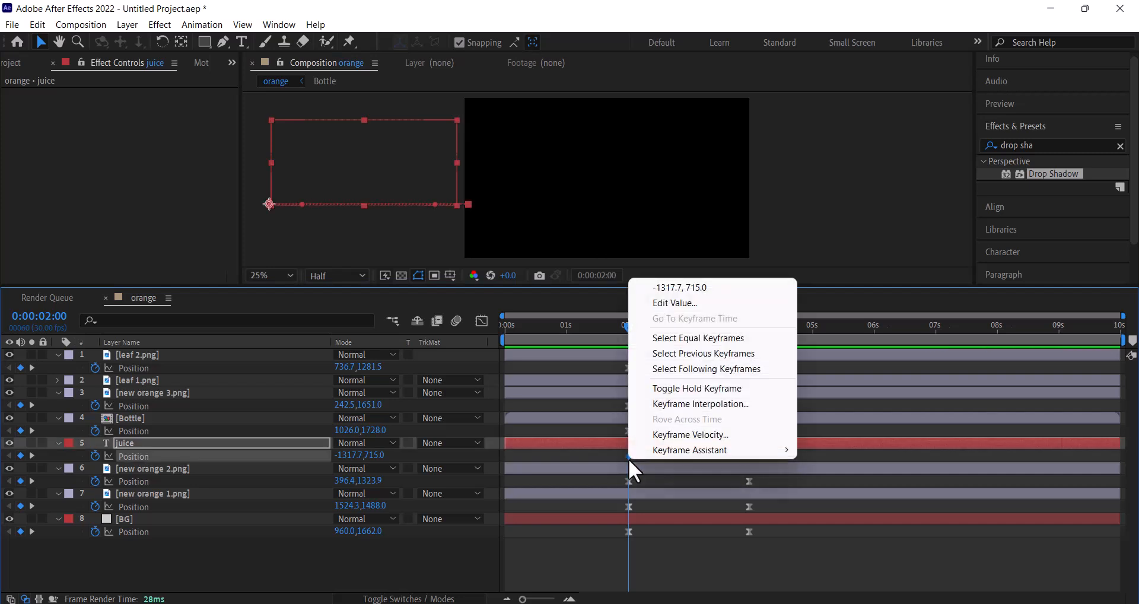
mouse_move(689, 454)
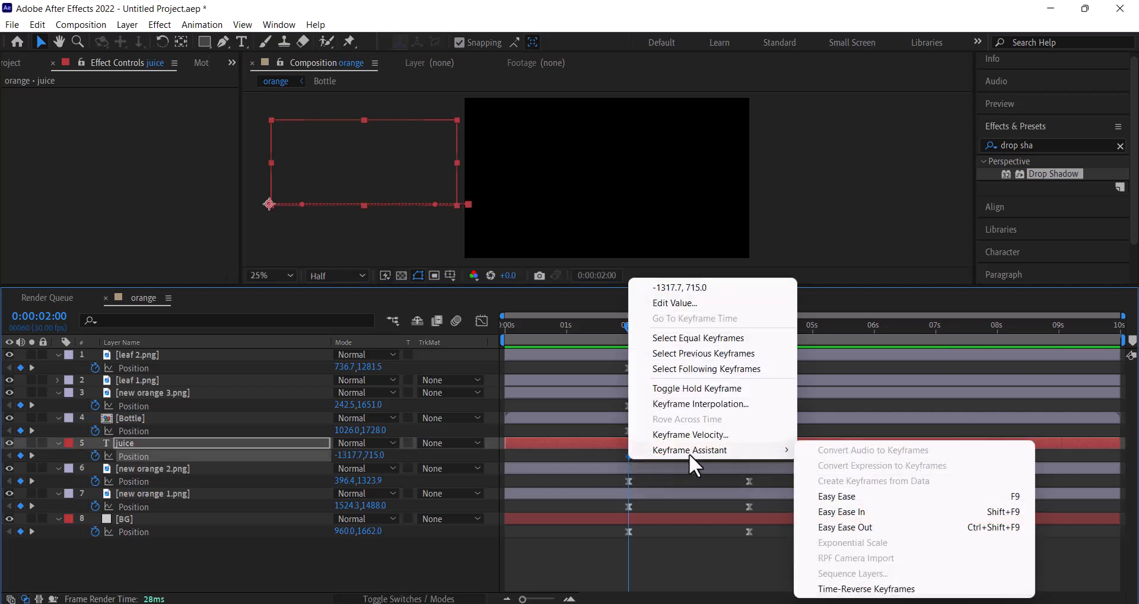
left_click(839, 497)
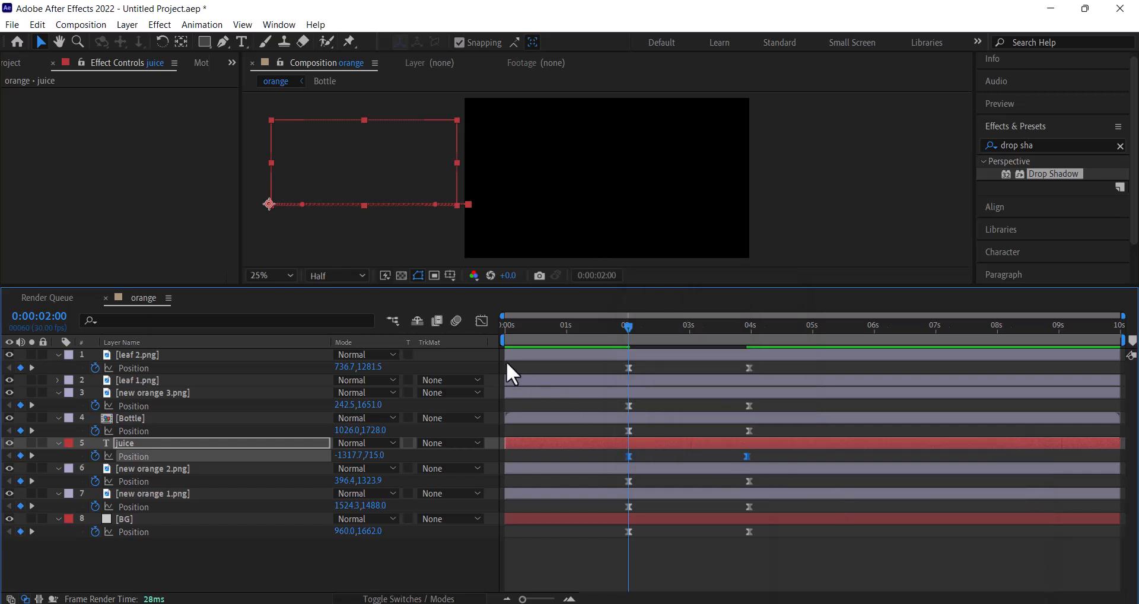
left_click(482, 321)
left_click_drag(802, 514, 690, 550)
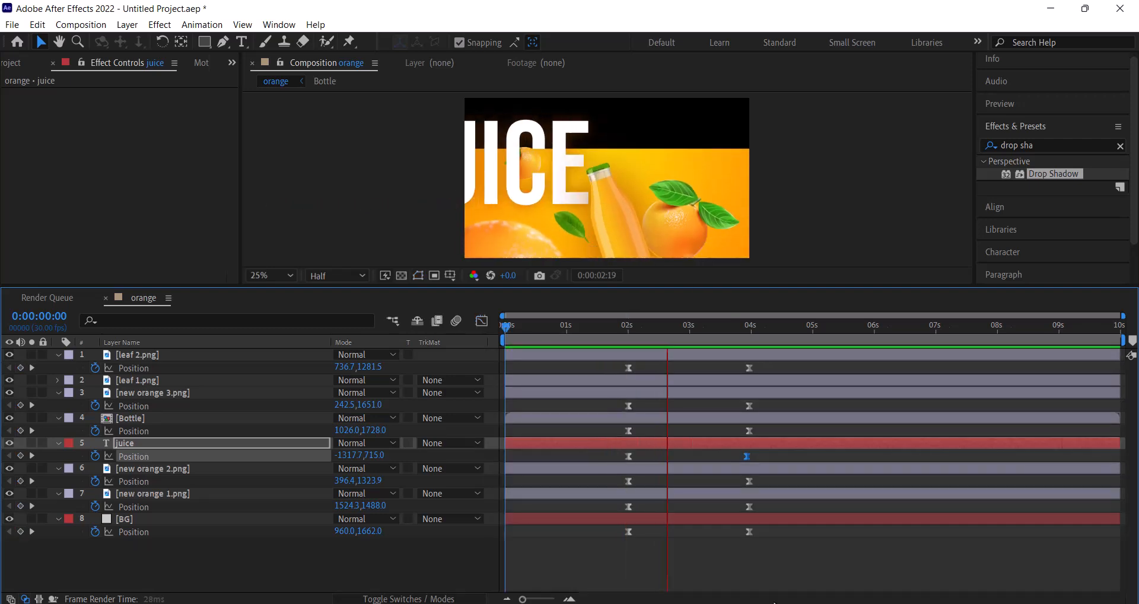
key("space")
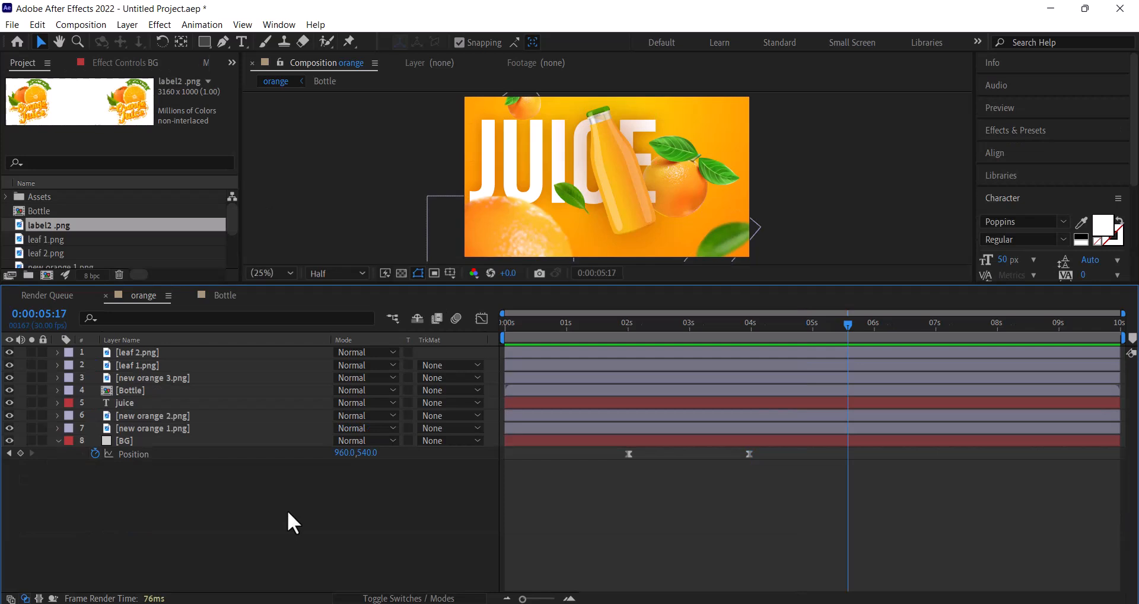
Delay all layers above BG by about 10 frames, and the juice text layer by about 10 frames more.
left_click(59, 442)
left_click(169, 430)
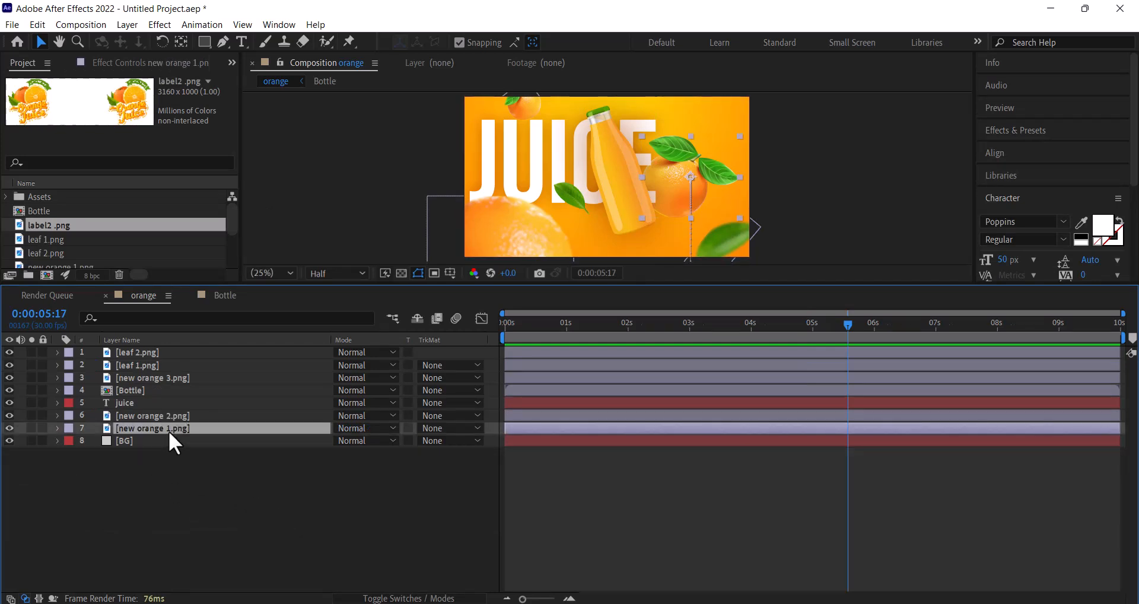
left_click(169, 355, "shift")
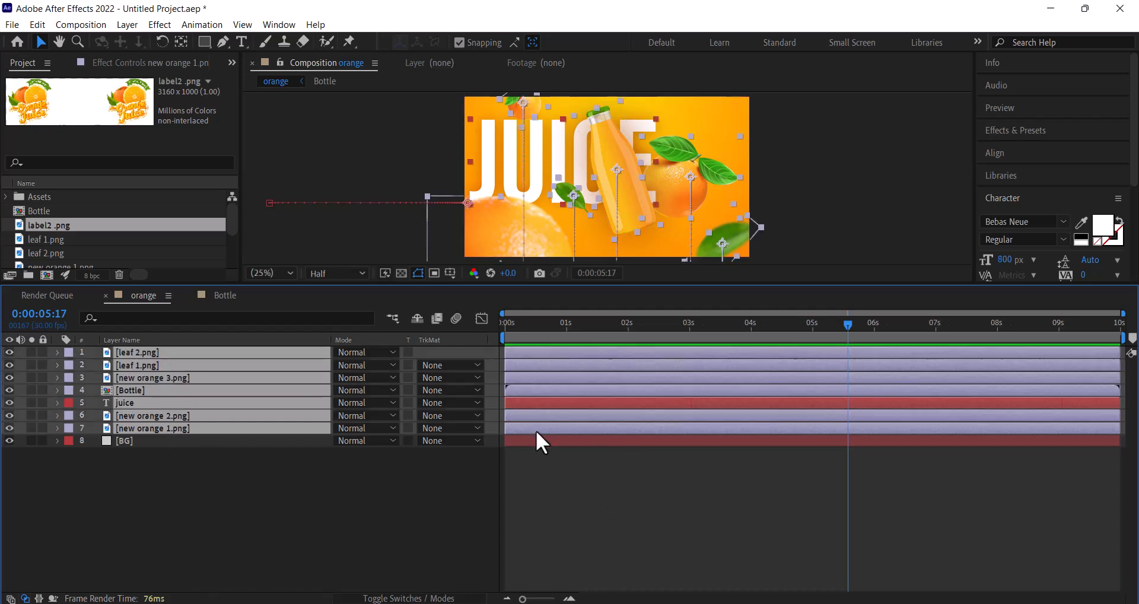
left_click_drag(540, 431, 553, 429)
left_click_drag(553, 428, 555, 428)
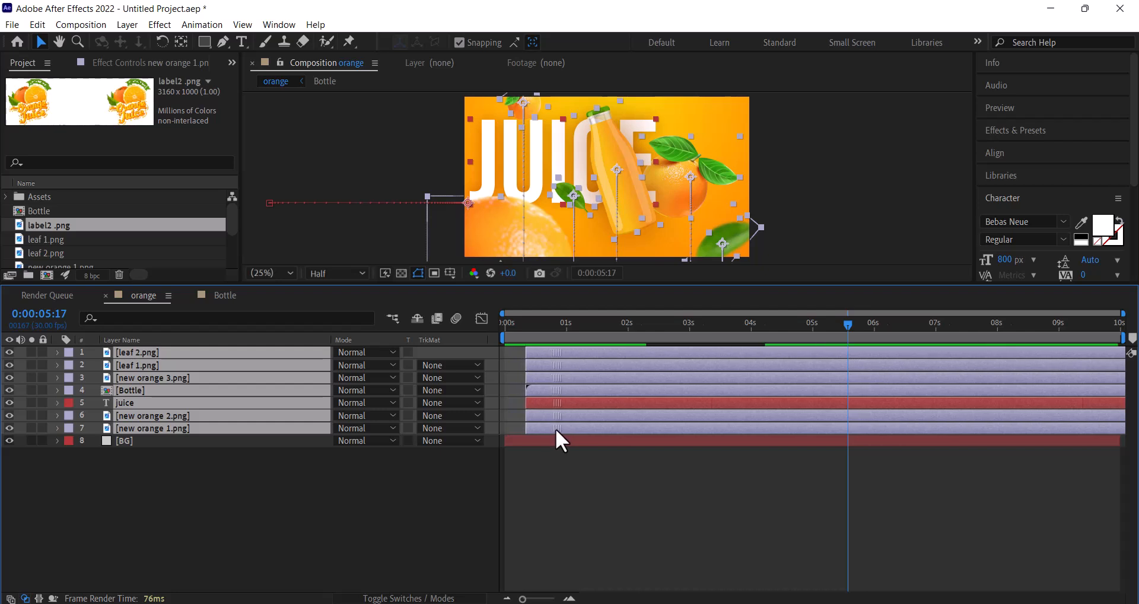
left_click(233, 543)
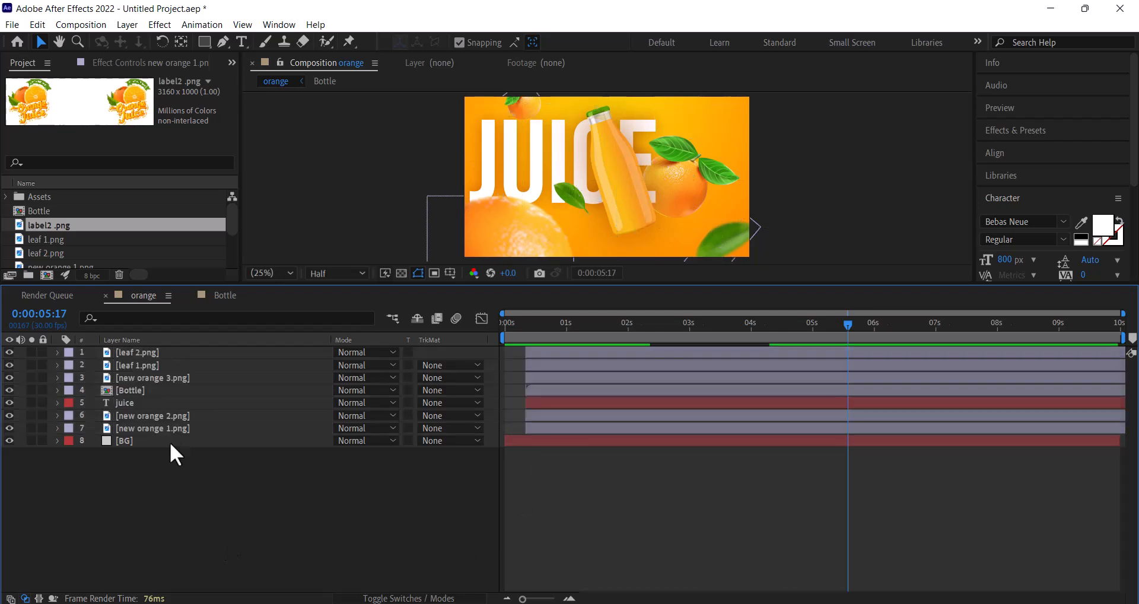
left_click(160, 406)
left_click_drag(562, 403, 584, 403)
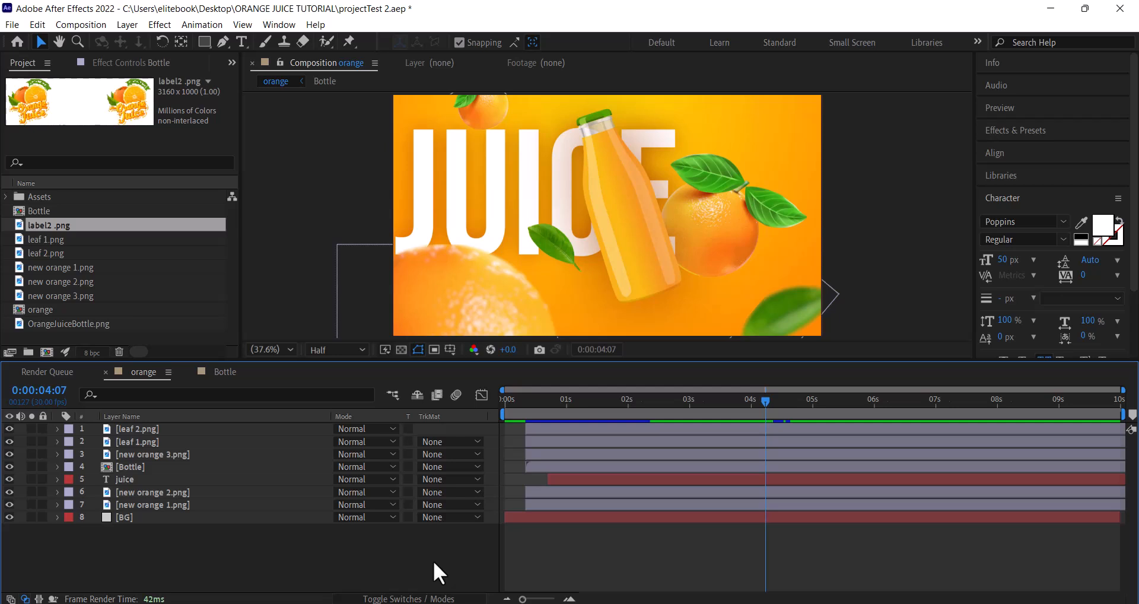
Keyframe the Bottle layer's rotation at 0:00:04:09, in line with its end Position keyframe.
left_click(170, 469)
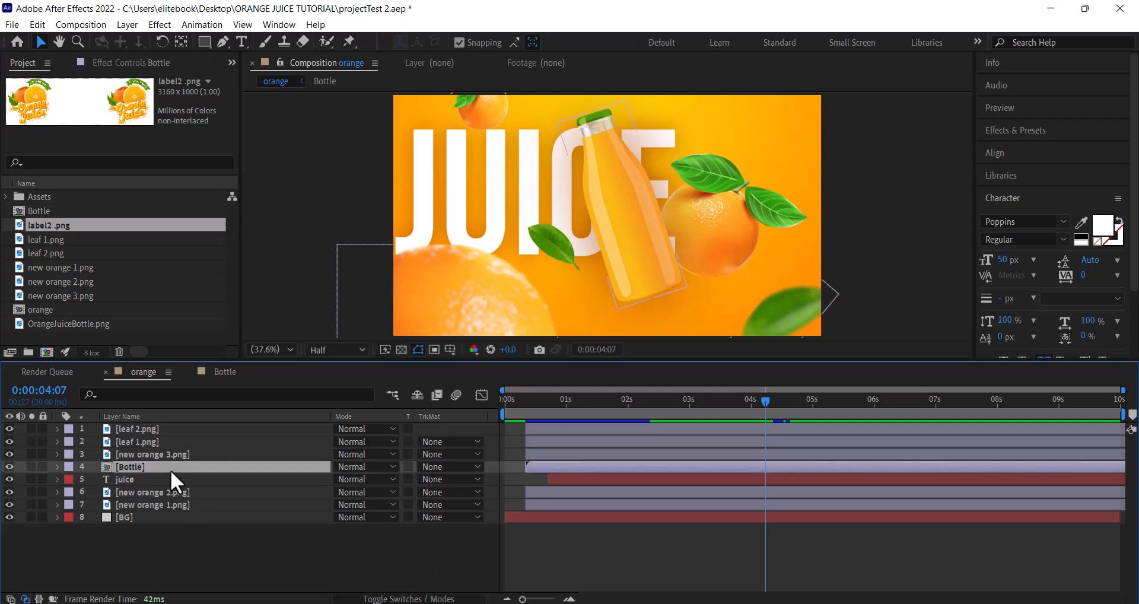
key("p")
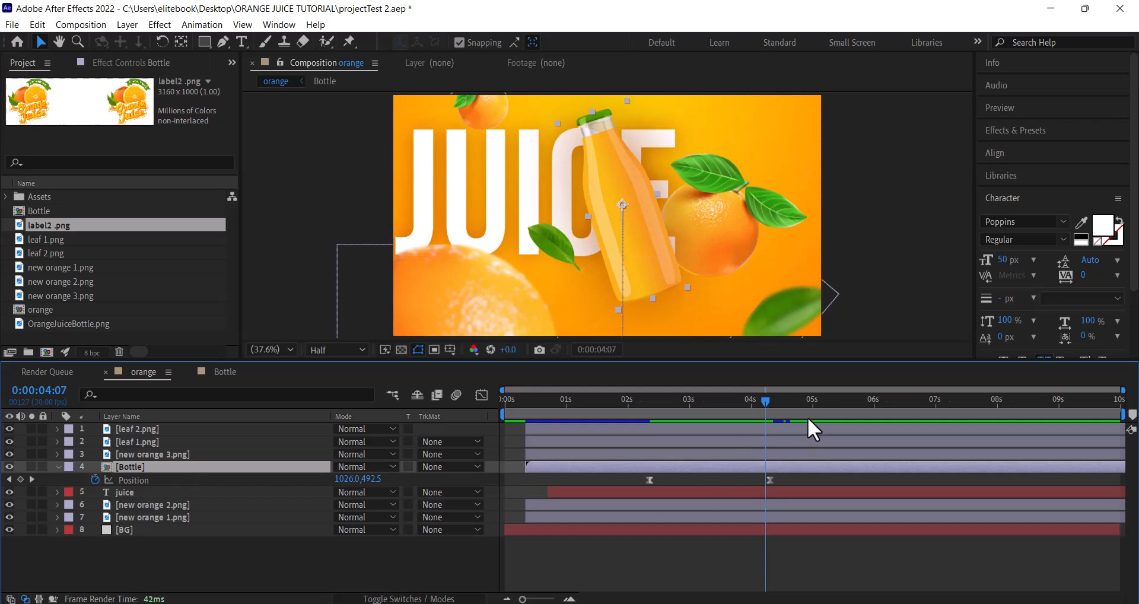
left_click(772, 403)
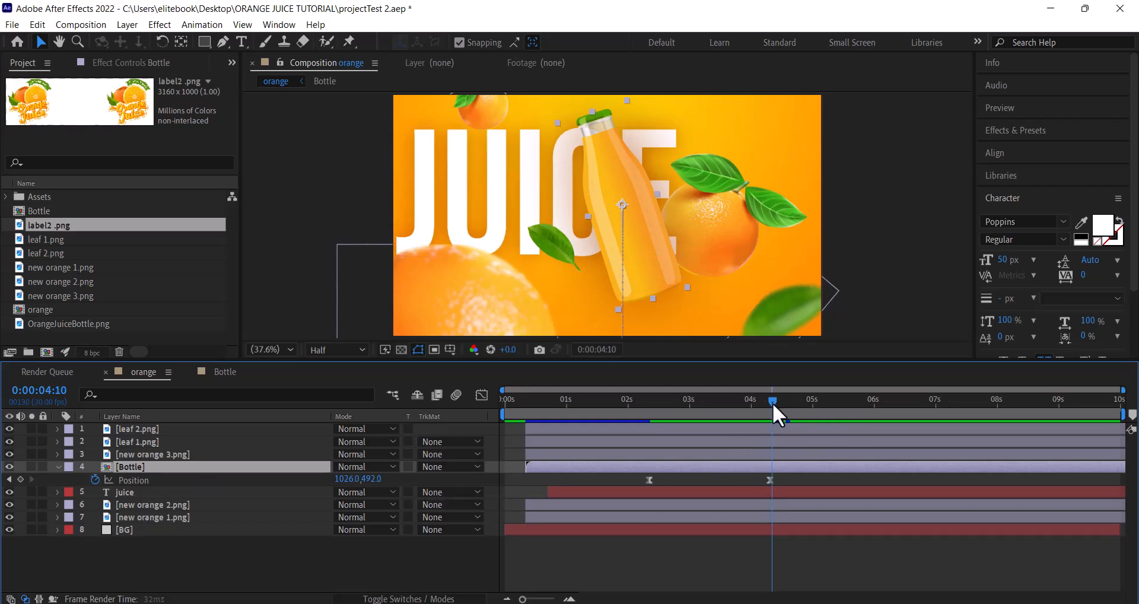
left_click(770, 403)
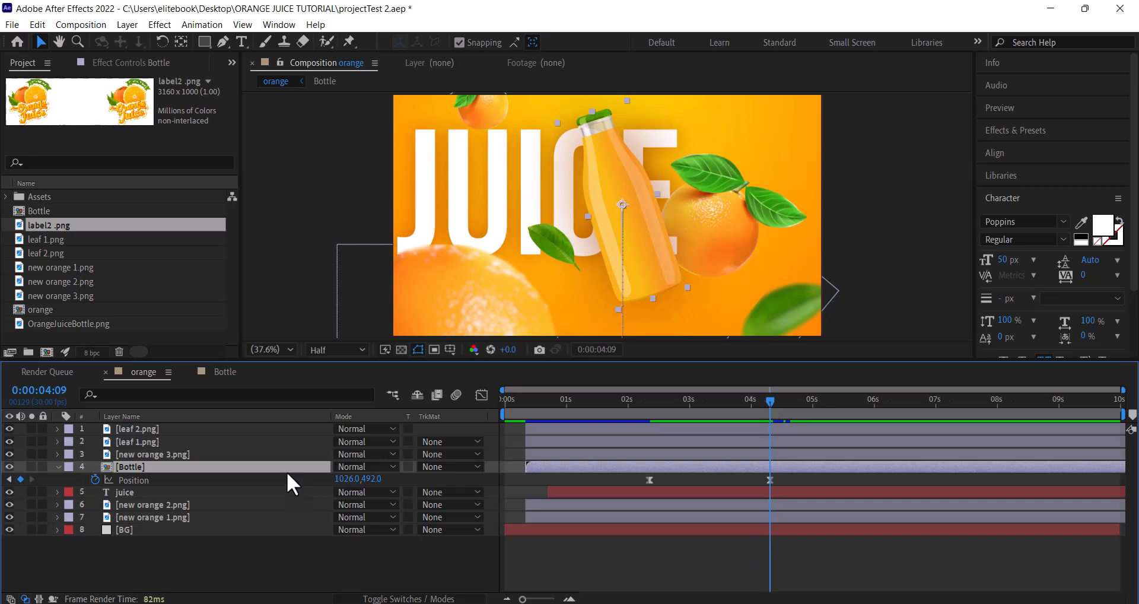
key("r")
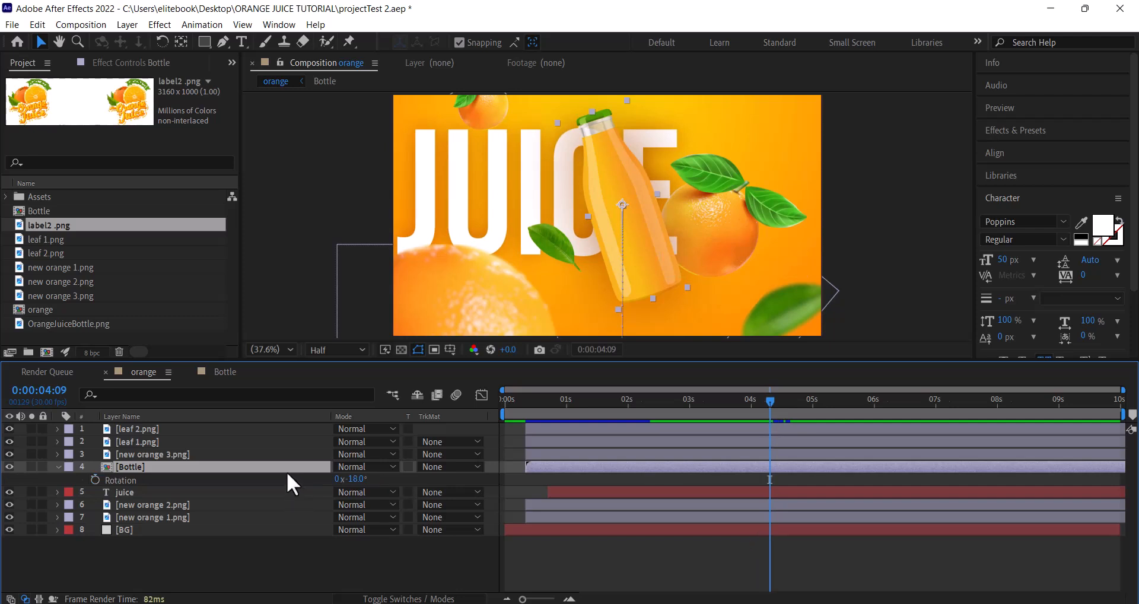
left_click(96, 480)
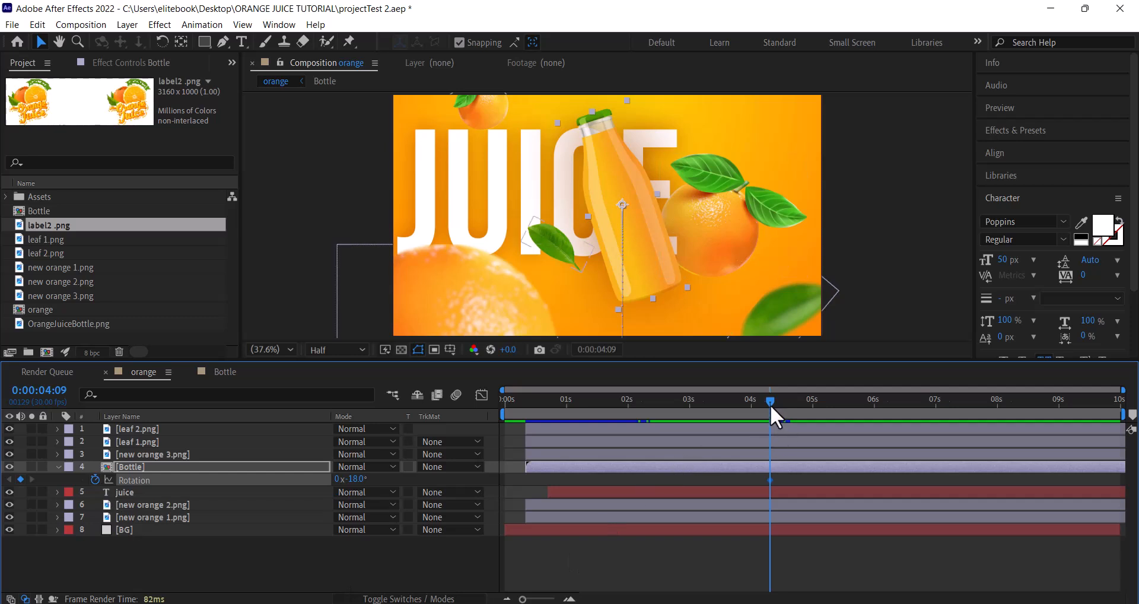
Set the Bottle layer's rotation to 10° at 0:00:02:05.
left_click_drag(770, 404, 640, 407)
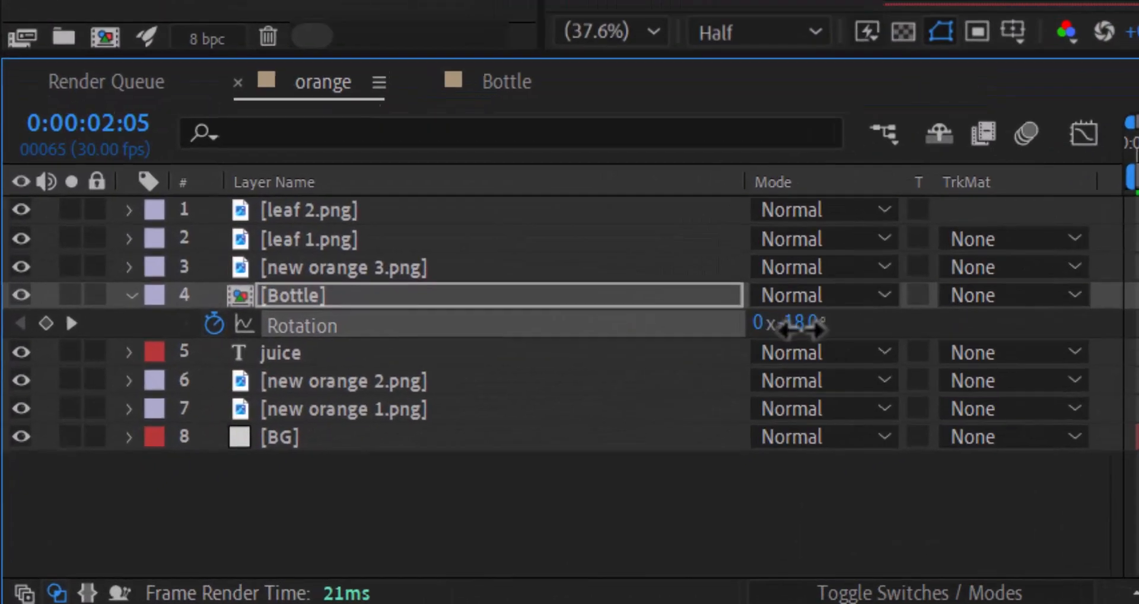
left_click(356, 479)
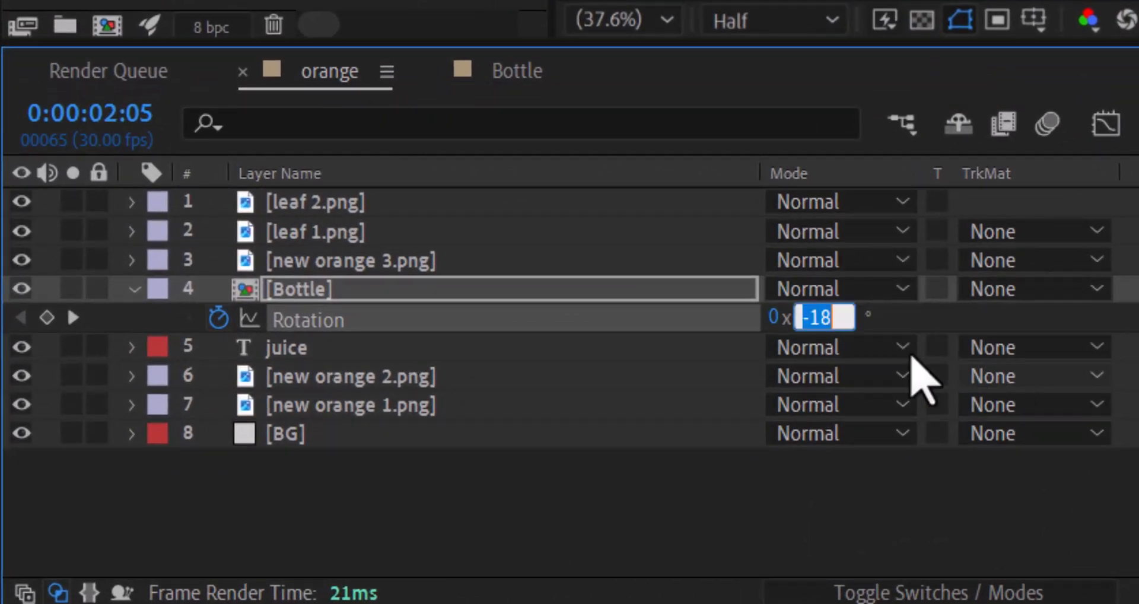
left_click(1016, 350)
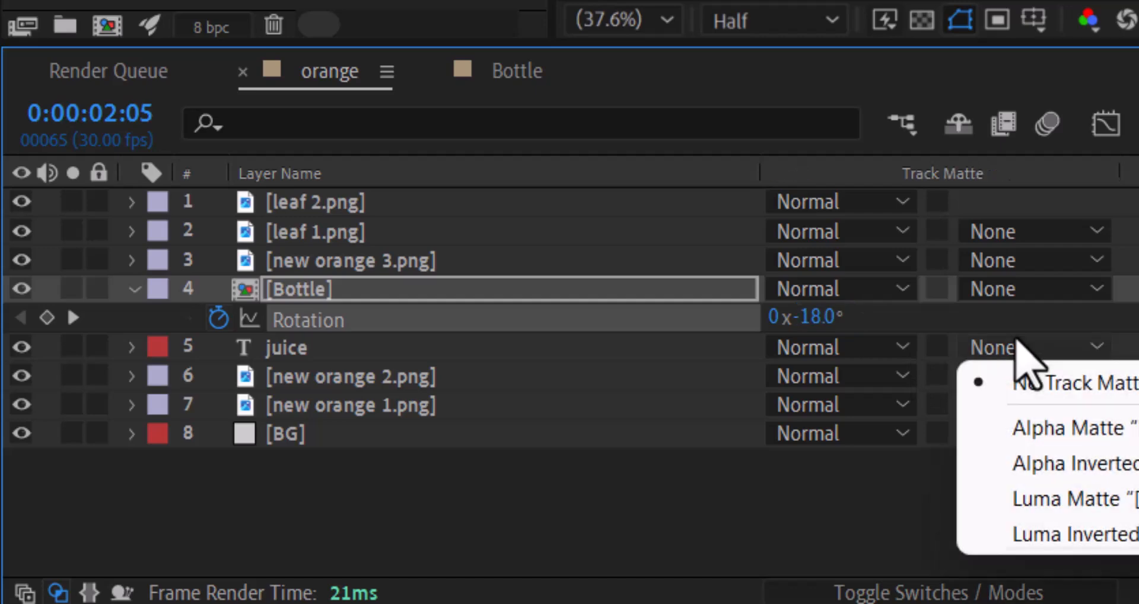
left_click(830, 319)
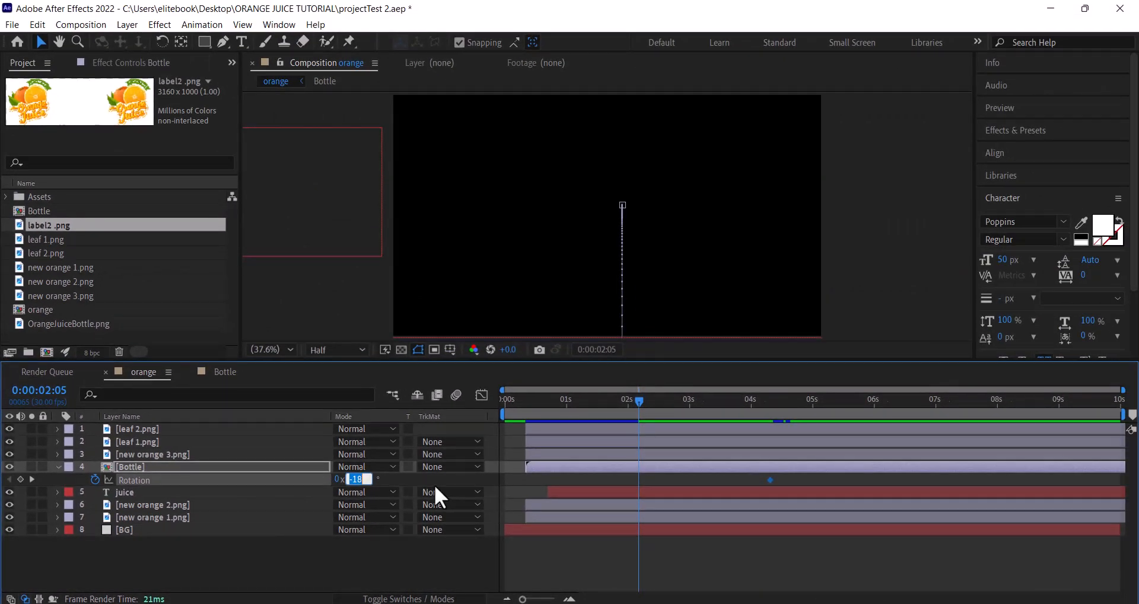
type("10")
key("Return")
Apply Easy Ease to both Rotation keyframes of the Bottle layer.
key("Page_Up")
key("Page_Up")
key("Page_Up")
left_click_drag(790, 483, 628, 477)
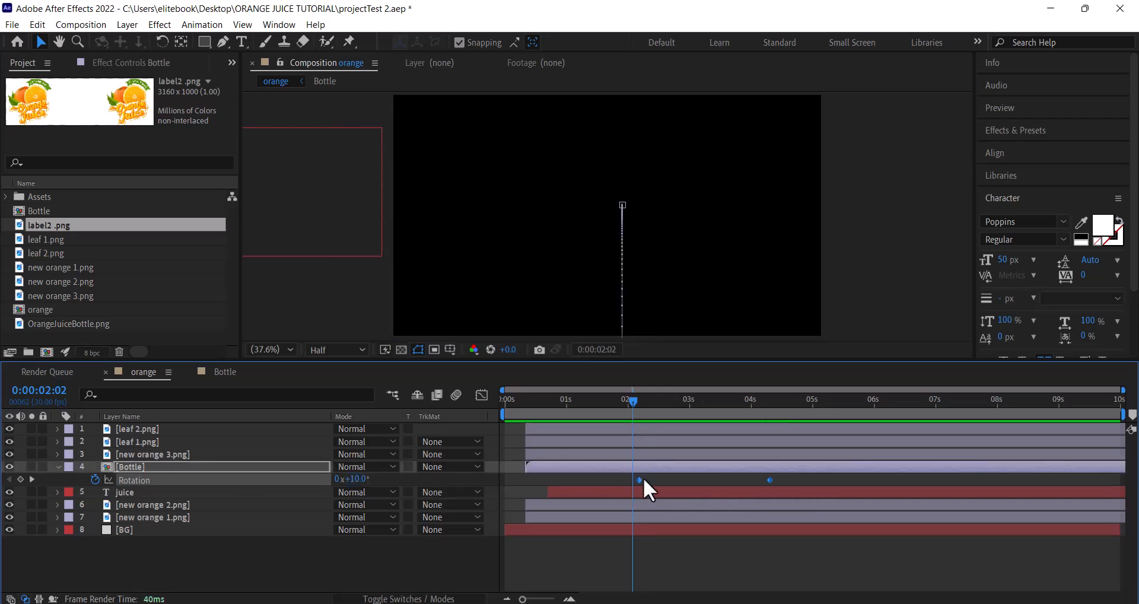
right_click(639, 480)
mouse_move(695, 474)
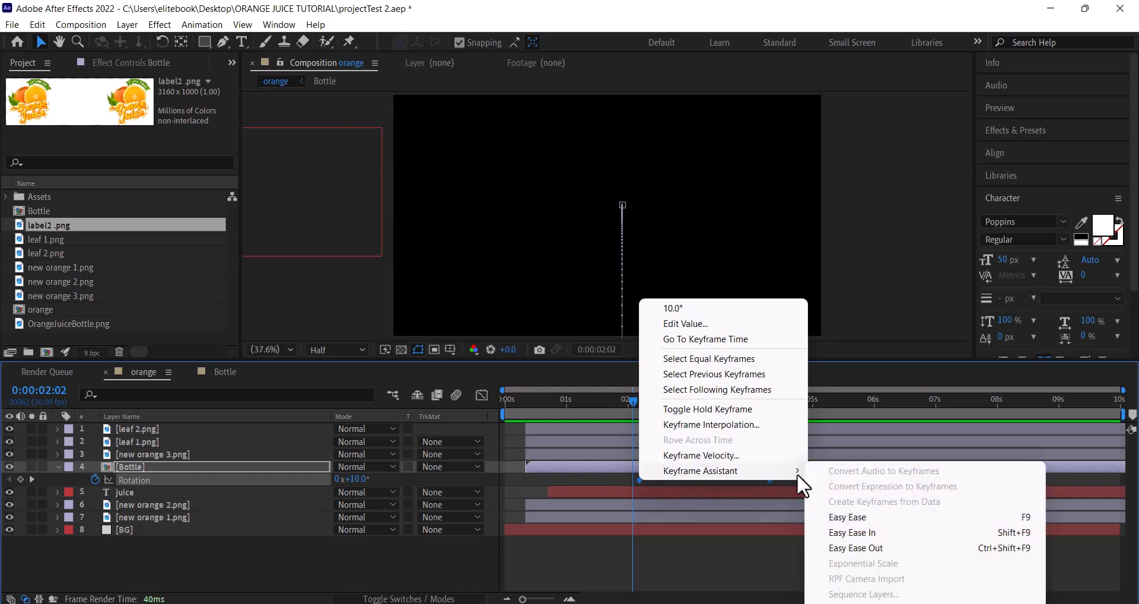
left_click(836, 517)
Play back the composition from 0:00:00:04 to check the bottle's rotation.
left_click(514, 401)
key("space")
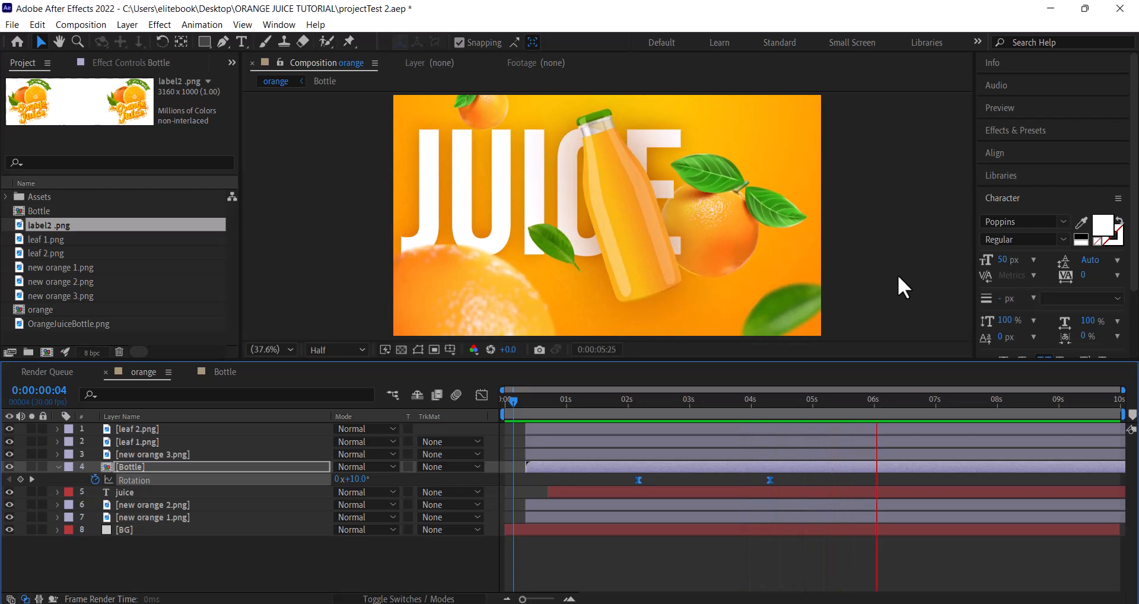
key("space")
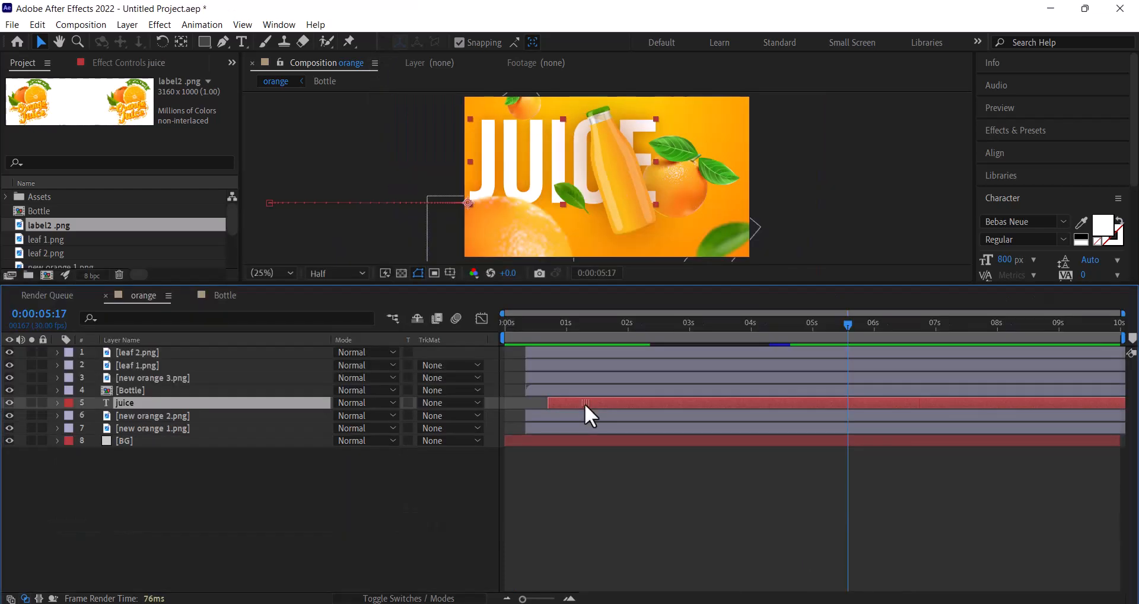
Add the text "100% organic orange juice" in white Poppins Regular, 50 px, beneath the bottle.
left_click(290, 542)
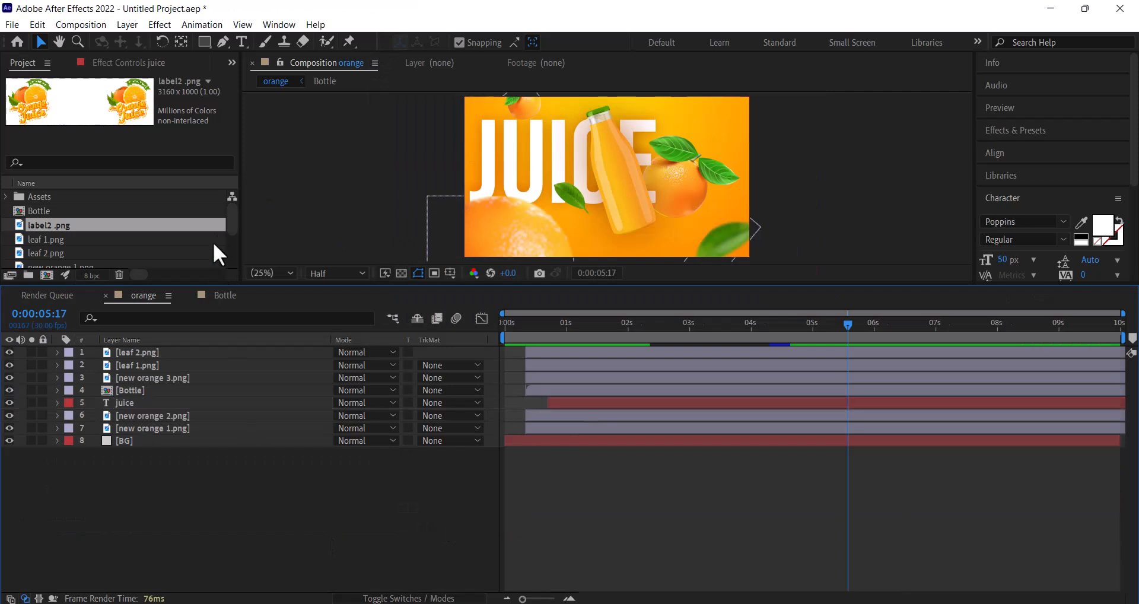
left_click(241, 42)
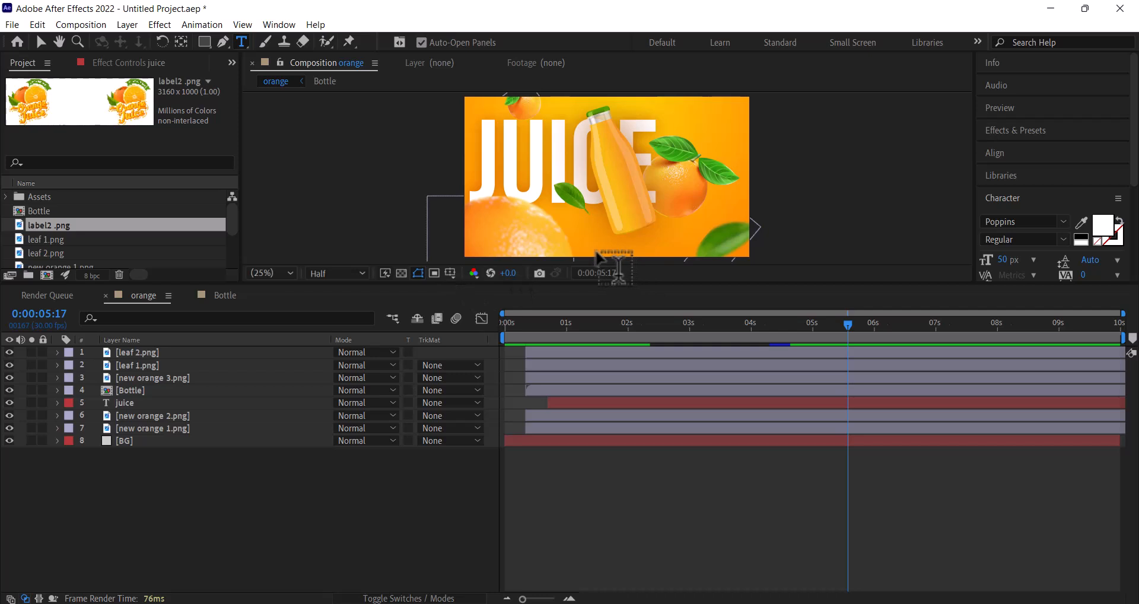
left_click(1064, 223)
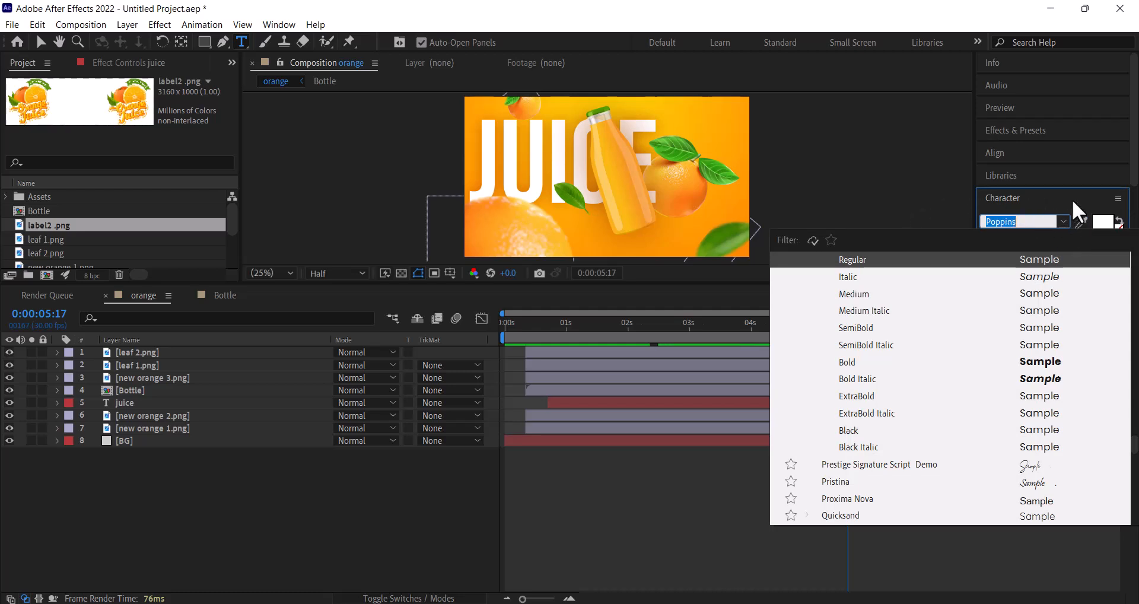
left_click(1072, 199)
left_click(1025, 201)
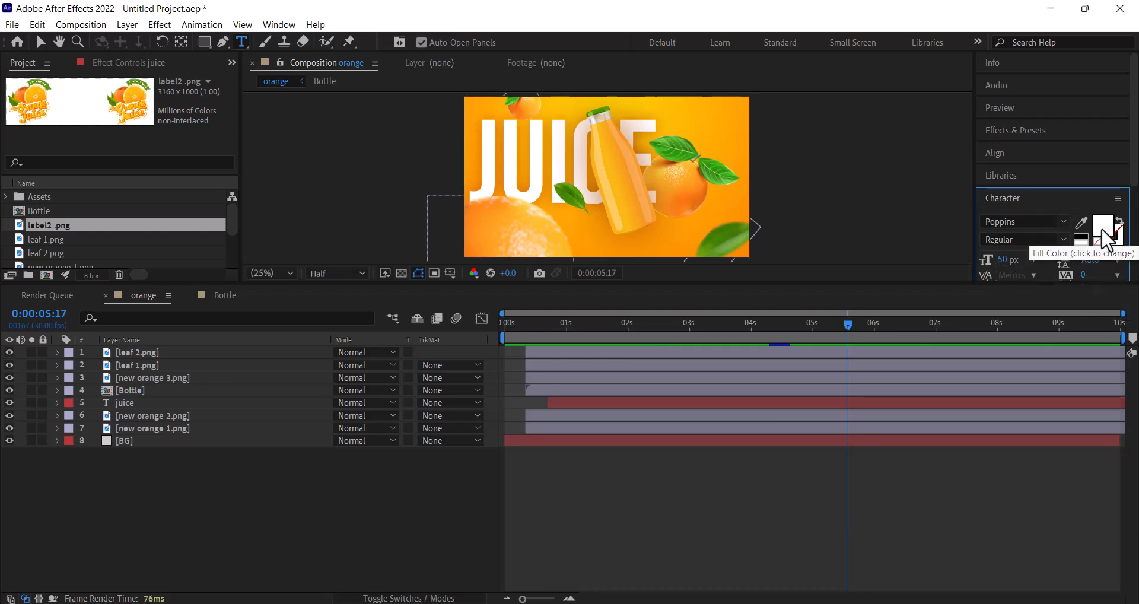
left_click_drag(617, 285, 639, 440)
left_click(562, 394)
type("100% organic orange juice")
key("BackSpace")
key("BackSpace")
key("BackSpace")
key("BackSpace")
key("BackSpace")
type("orange juice")
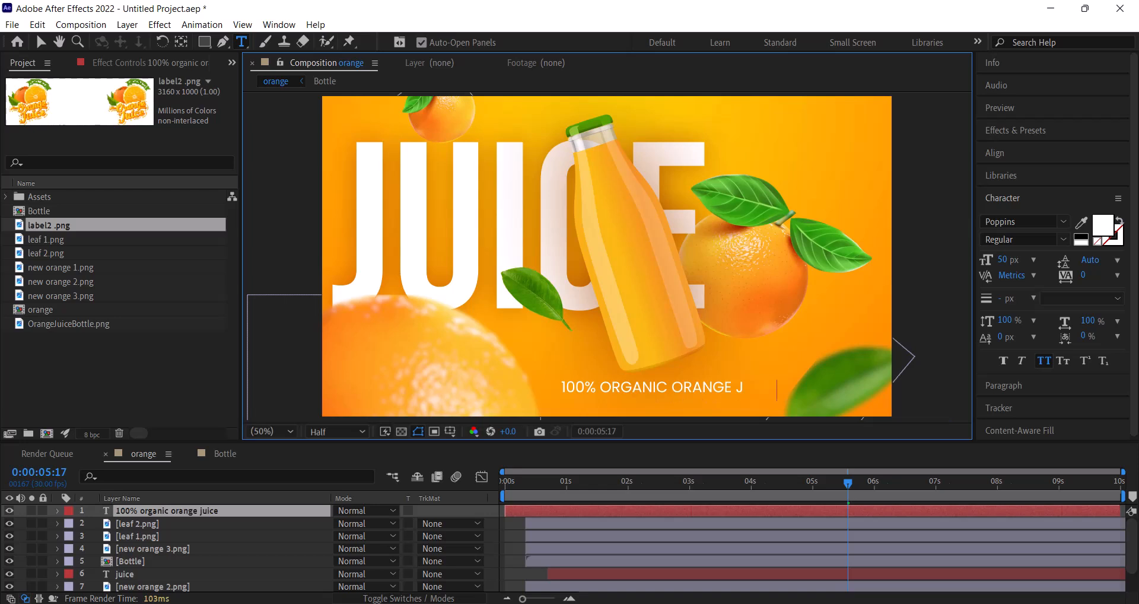
Move the "100% organic orange juice" text slightly down and left, to position 788, 1014.
left_click(41, 43)
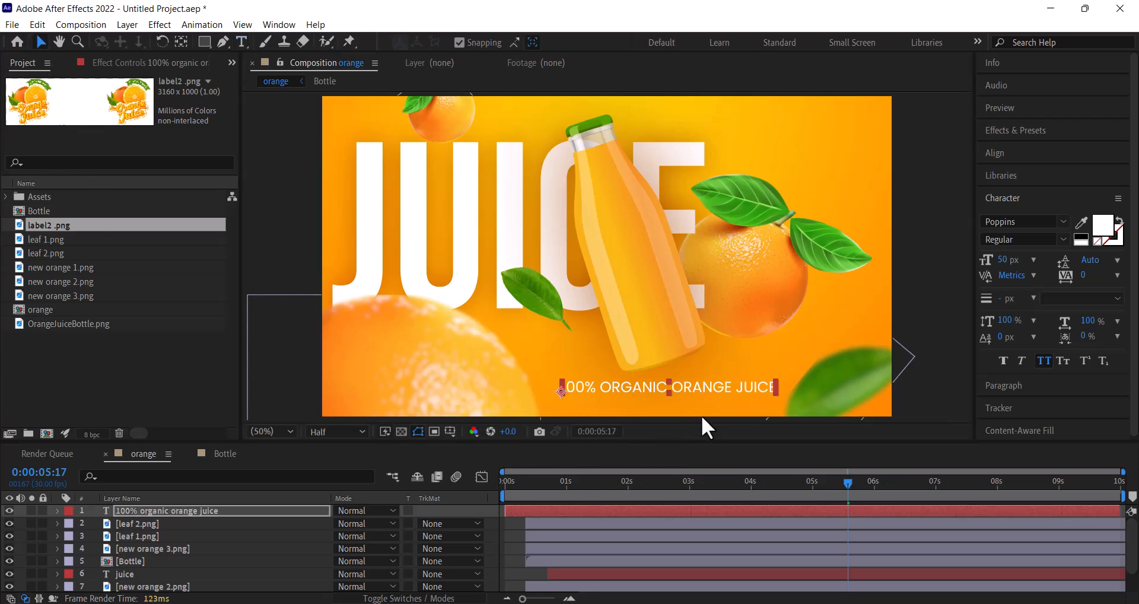
left_click_drag(707, 387, 703, 391)
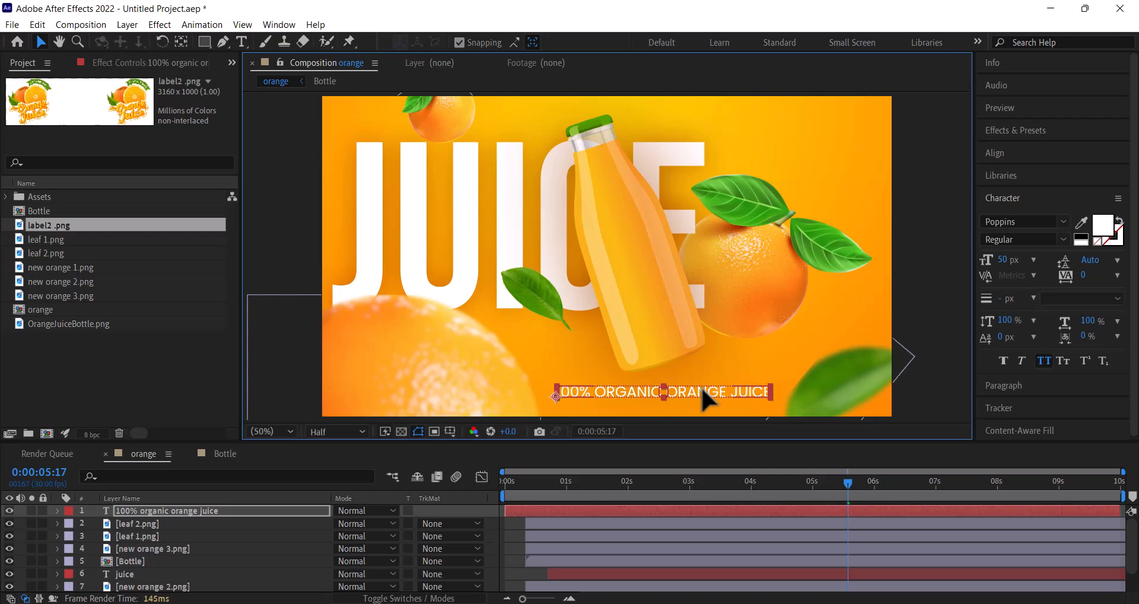
left_click_drag(702, 391, 703, 391)
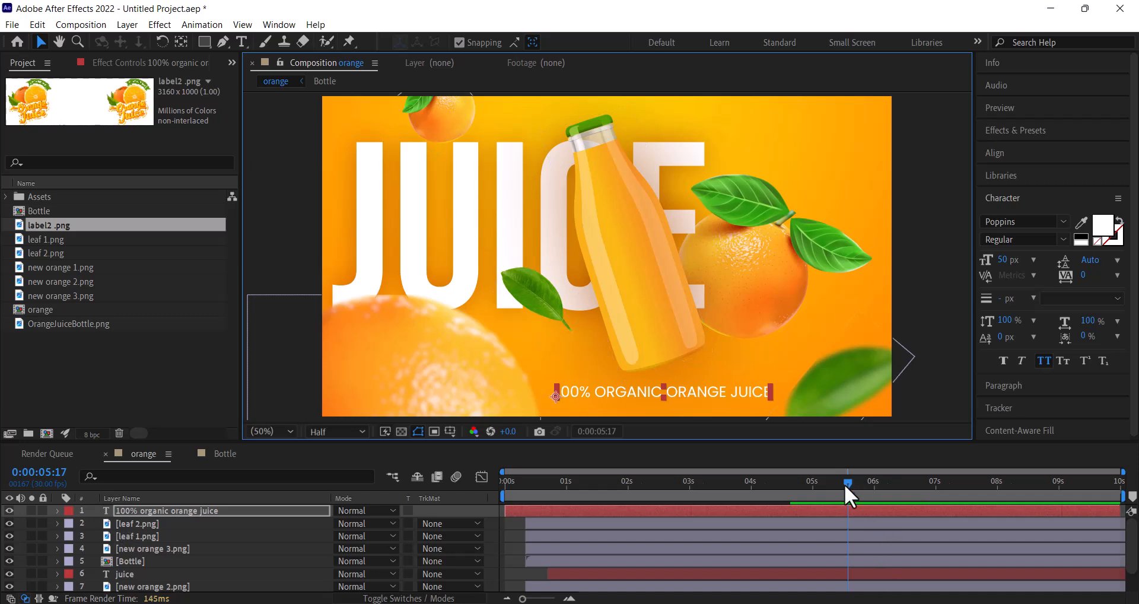
Keyframe the "100% organic orange juice" layer's Position at 0:00:05:00.
left_click_drag(798, 493, 813, 500)
left_click(173, 513)
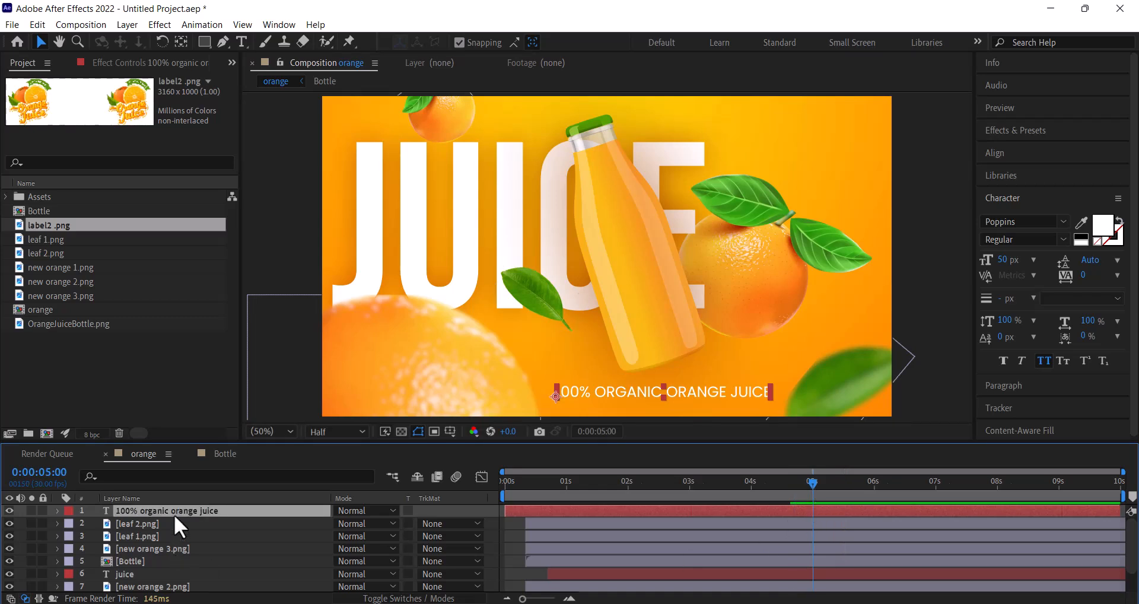
key("p")
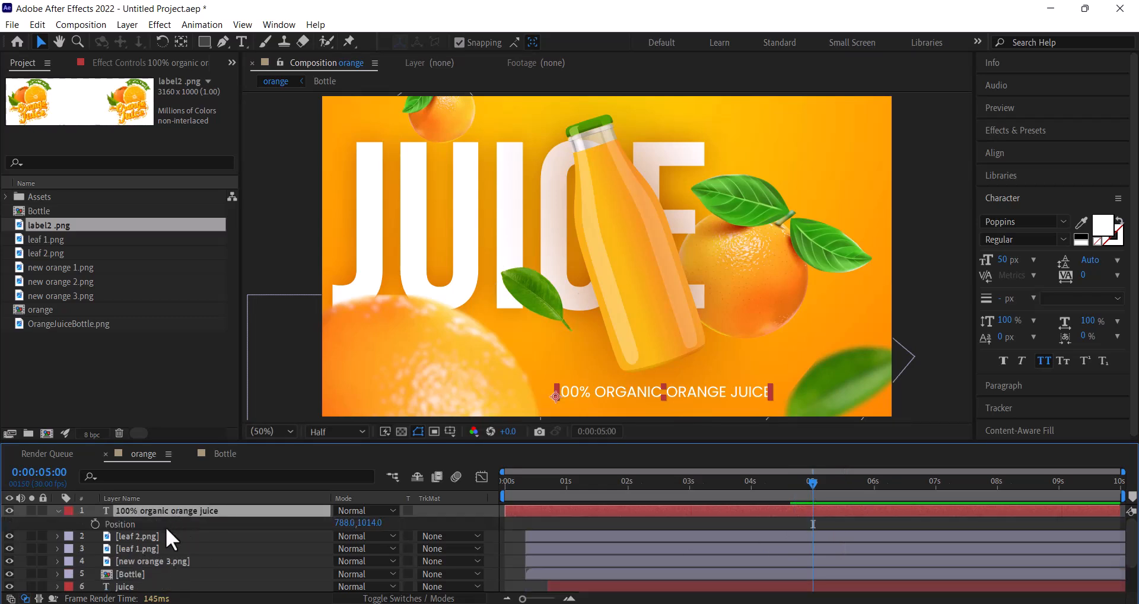
left_click(93, 525)
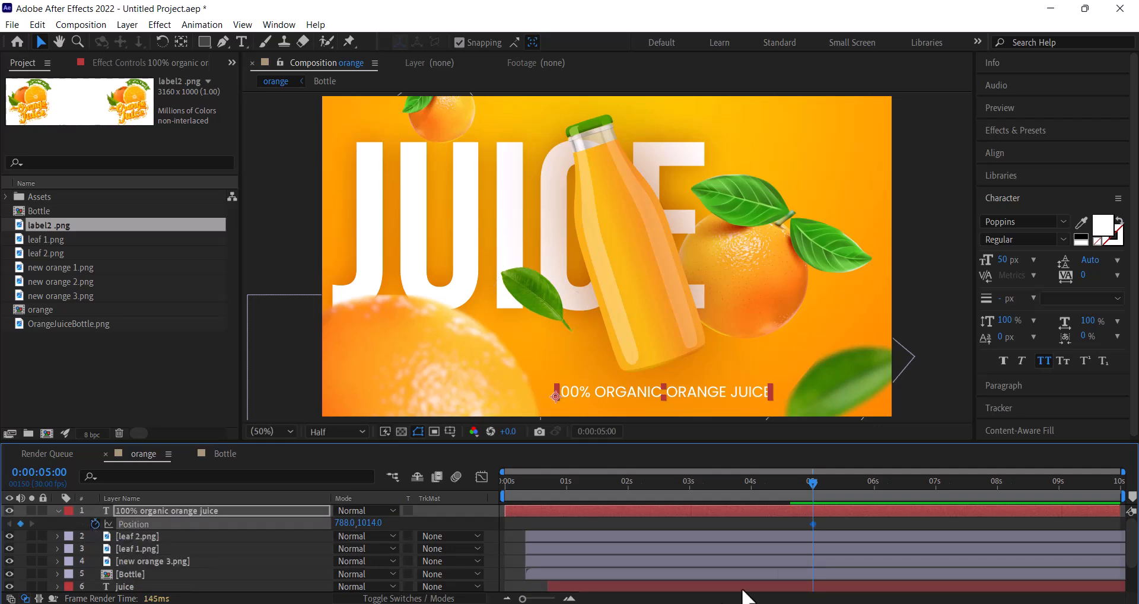
At 0:00:02:29, move the "100% organic orange juice" text straight up to position 788, 868.
left_click_drag(812, 480, 689, 488)
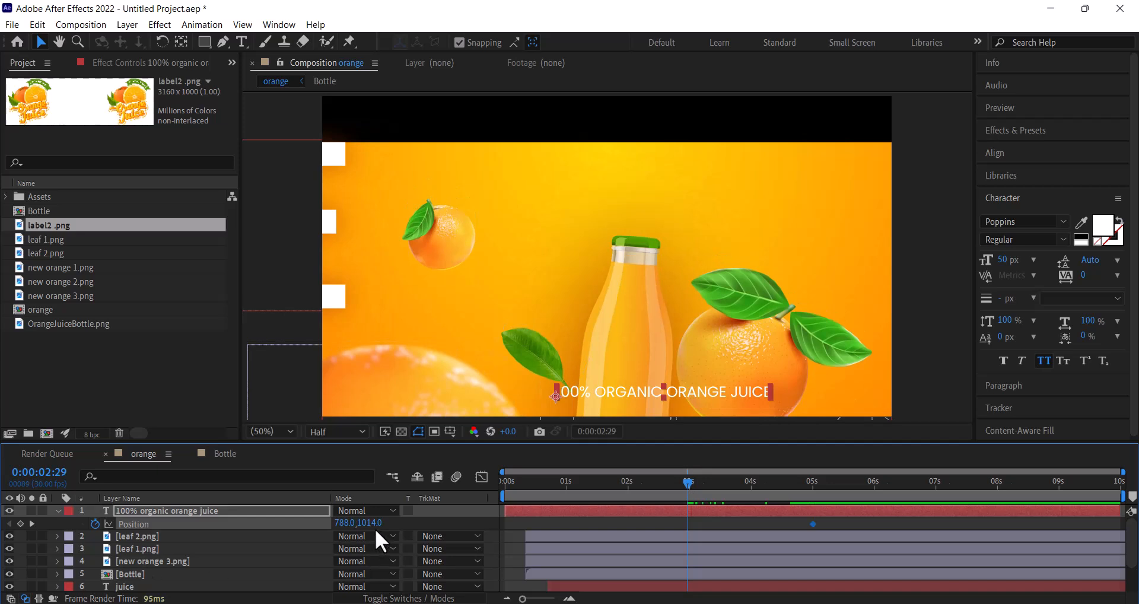
left_click(705, 390)
key("Up")
key("Up")
key("Up")
key("Up")
key("Up")
key("Up")
left_click_drag(706, 369, 710, 344)
key("Up")
key("Up")
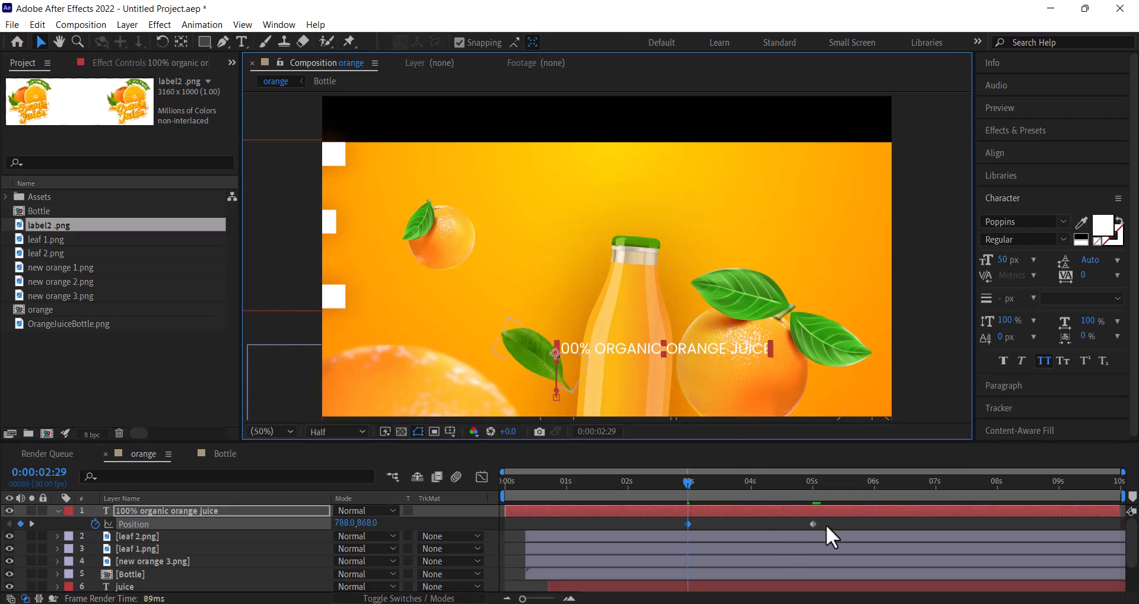
Apply Easy Ease to both Position keyframes of the "100% organic orange juice" layer.
left_click_drag(827, 523, 681, 522)
right_click(687, 525)
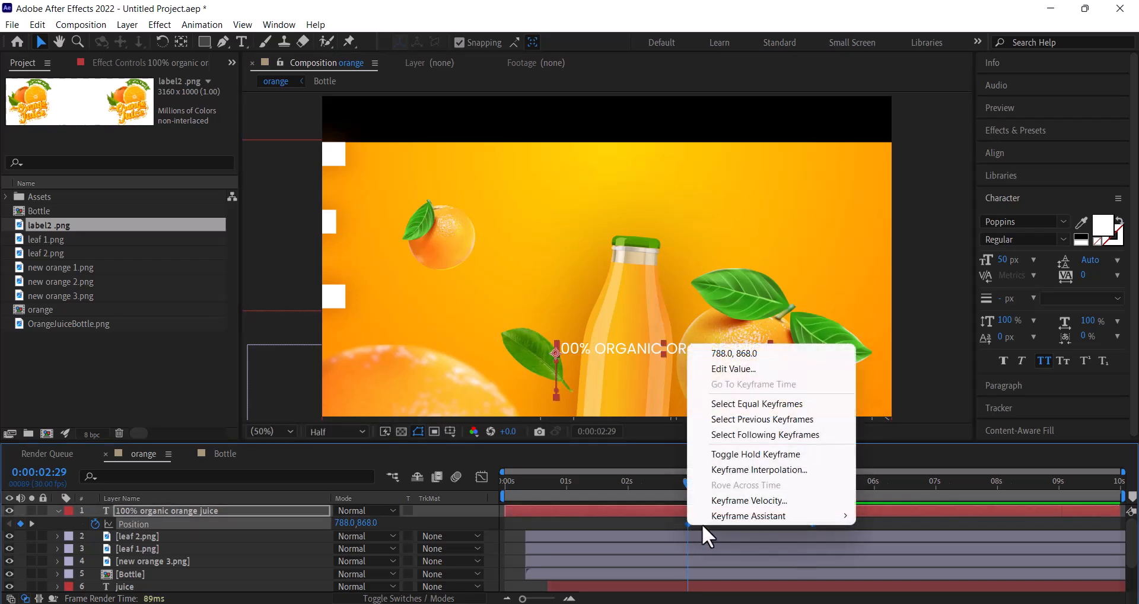
mouse_move(742, 516)
left_click(909, 438)
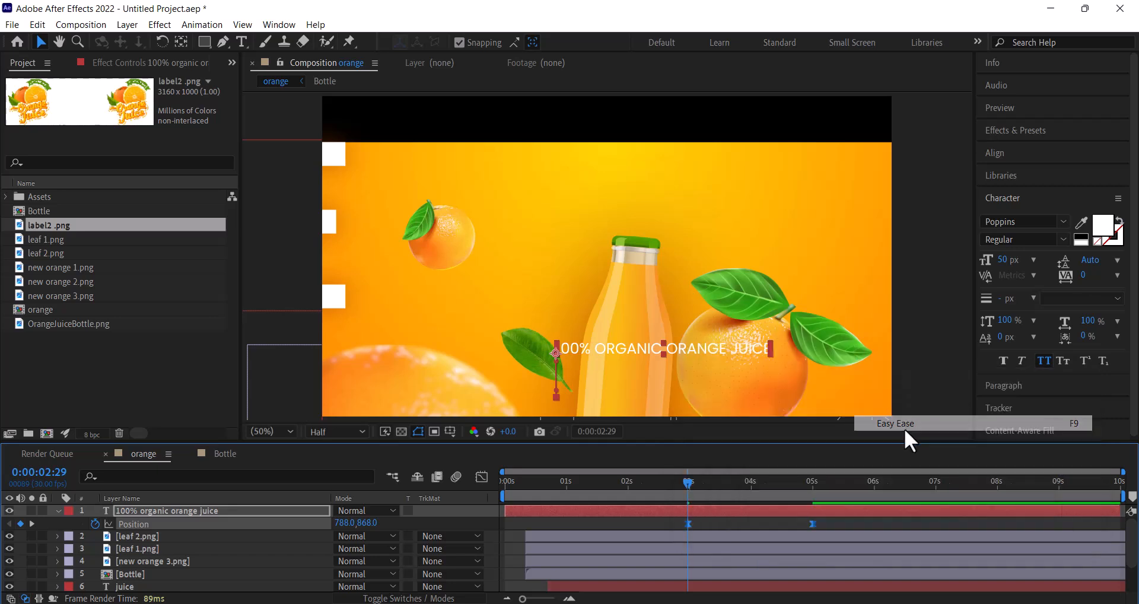
Reshape the text's Position speed graph to peak early and slow gradually into the end keyframe.
left_click(480, 481)
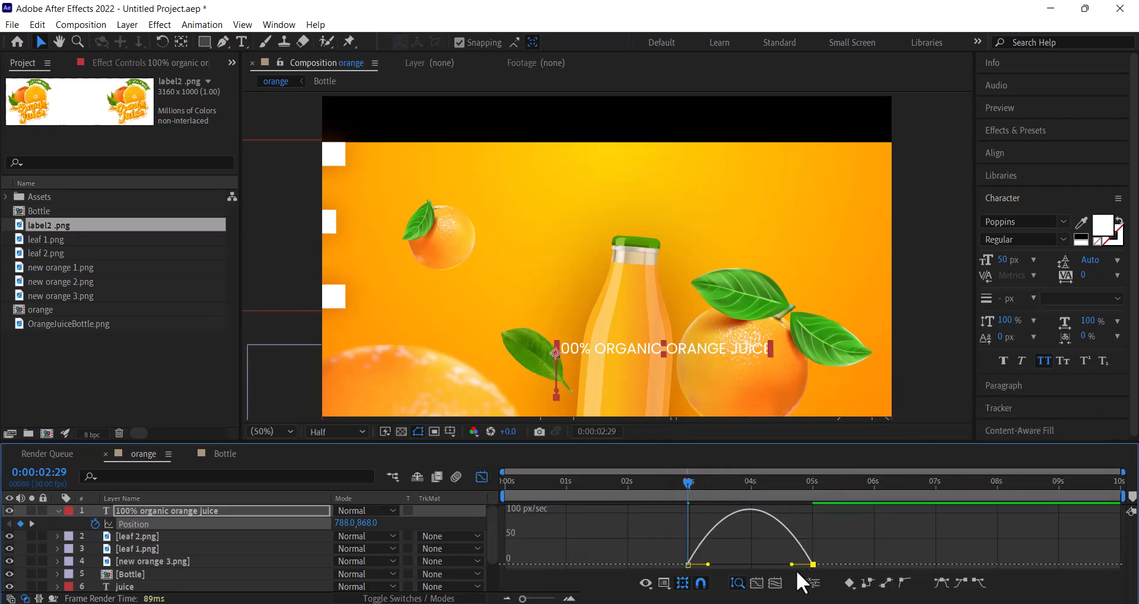
left_click_drag(791, 564, 756, 562)
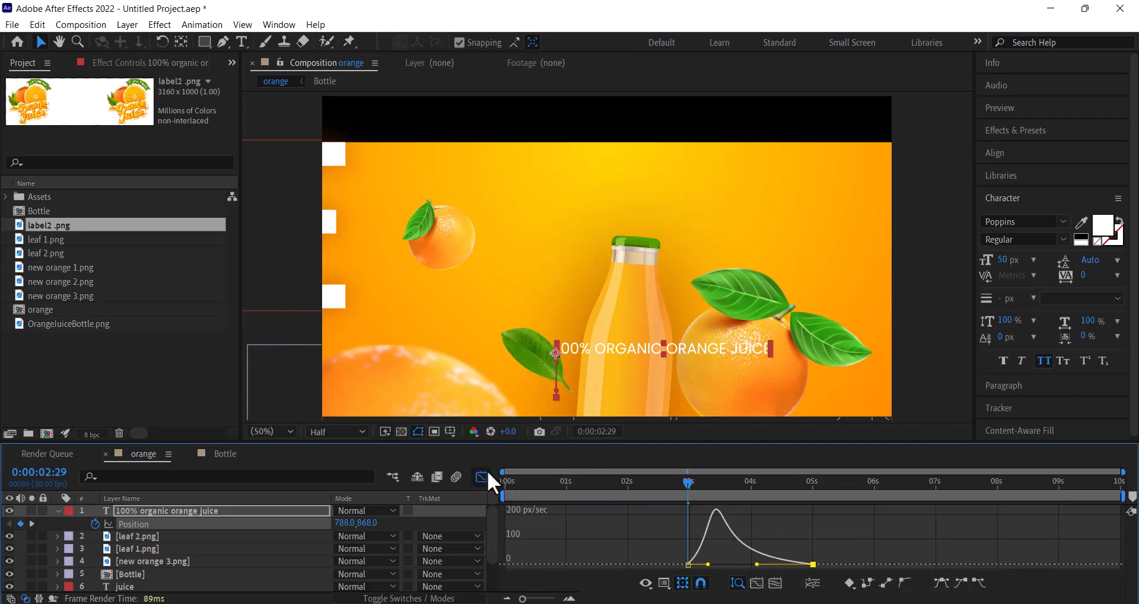
left_click(482, 477)
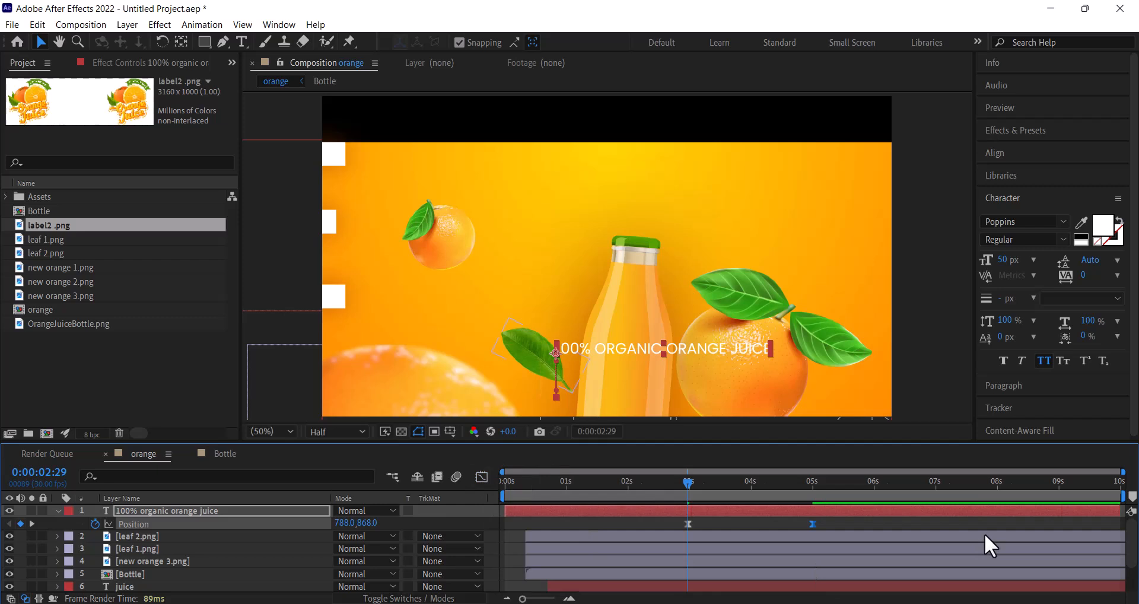
Keyframe the "100% organic orange juice" layer's Opacity at 0% at 0:00:02:29.
left_click(194, 512)
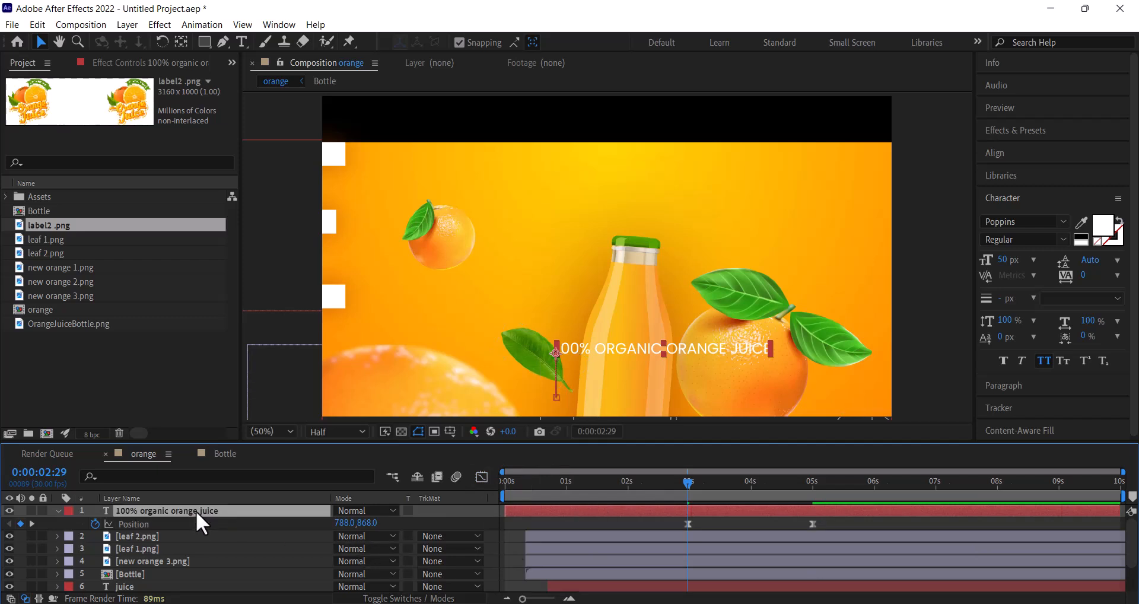
key("t")
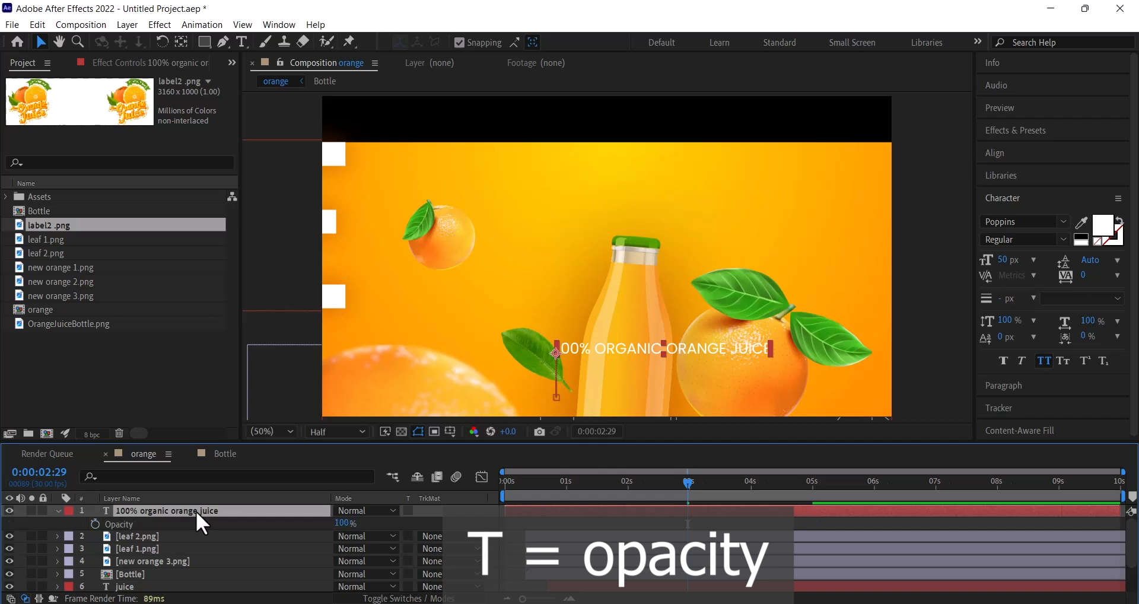
left_click(95, 524)
left_click(344, 528)
type("0")
key("Return")
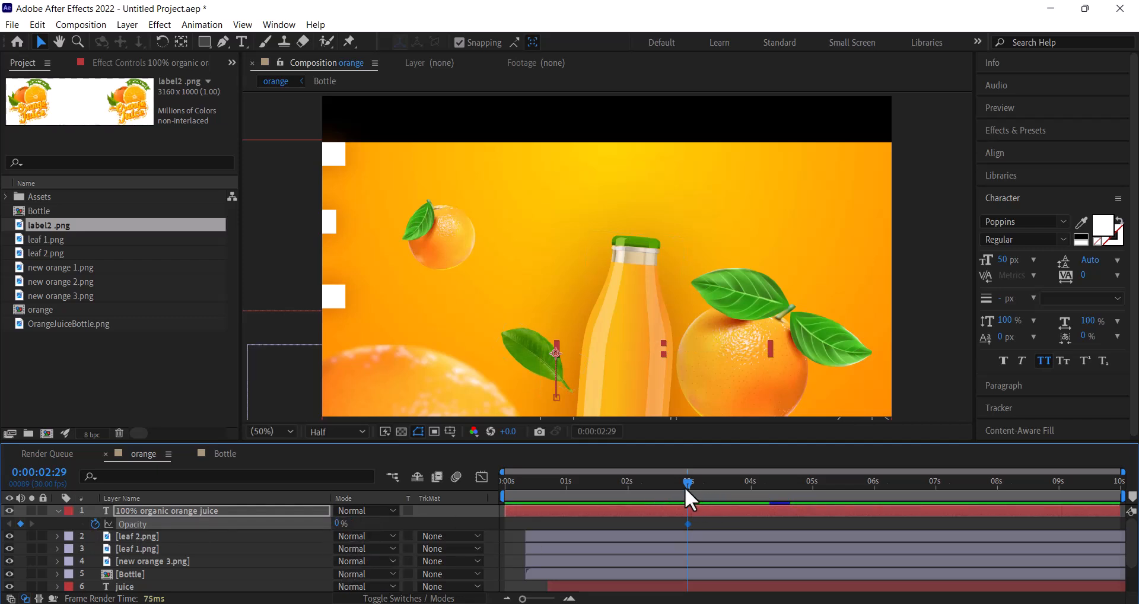
Set the "100% organic orange juice" layer's Opacity to 100% at 0:00:04:29 and scrub through the fade-in.
left_click_drag(688, 482, 811, 497)
left_click(340, 523)
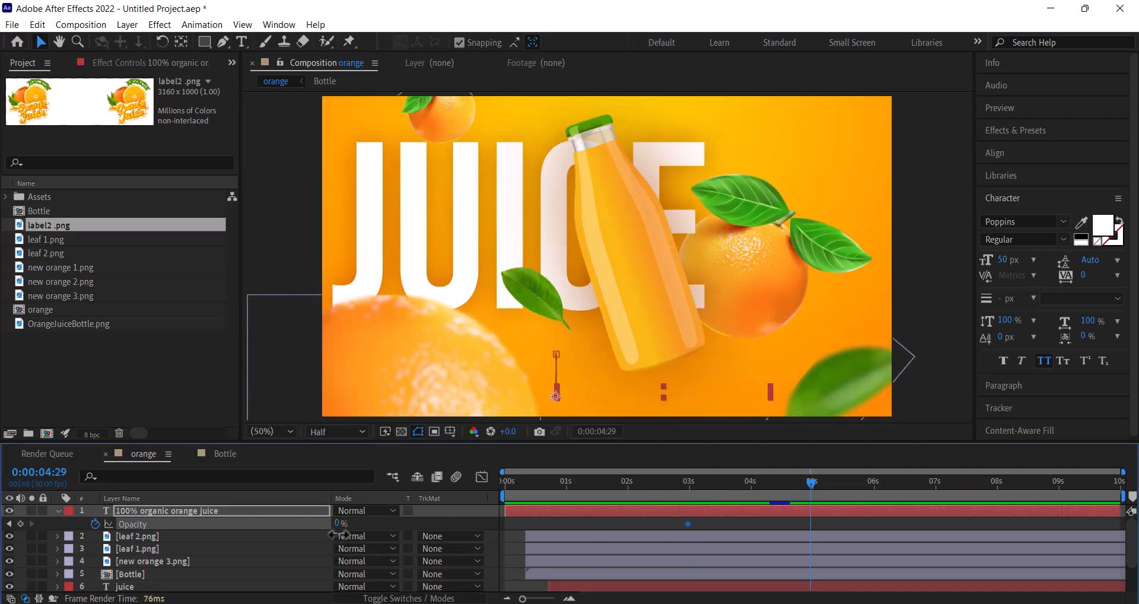
type("100")
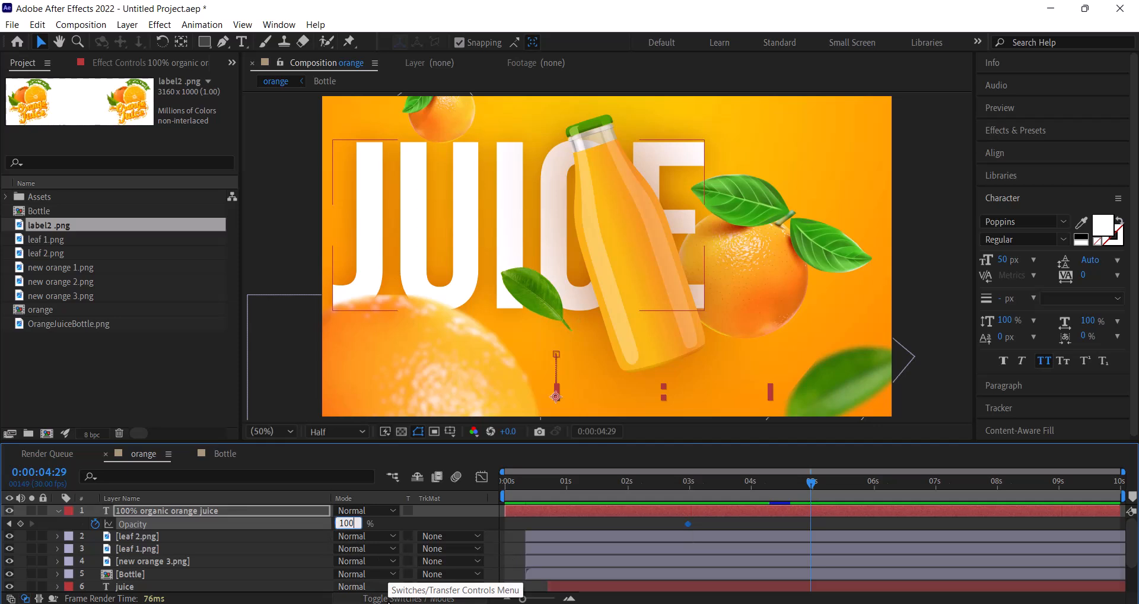
key("Return")
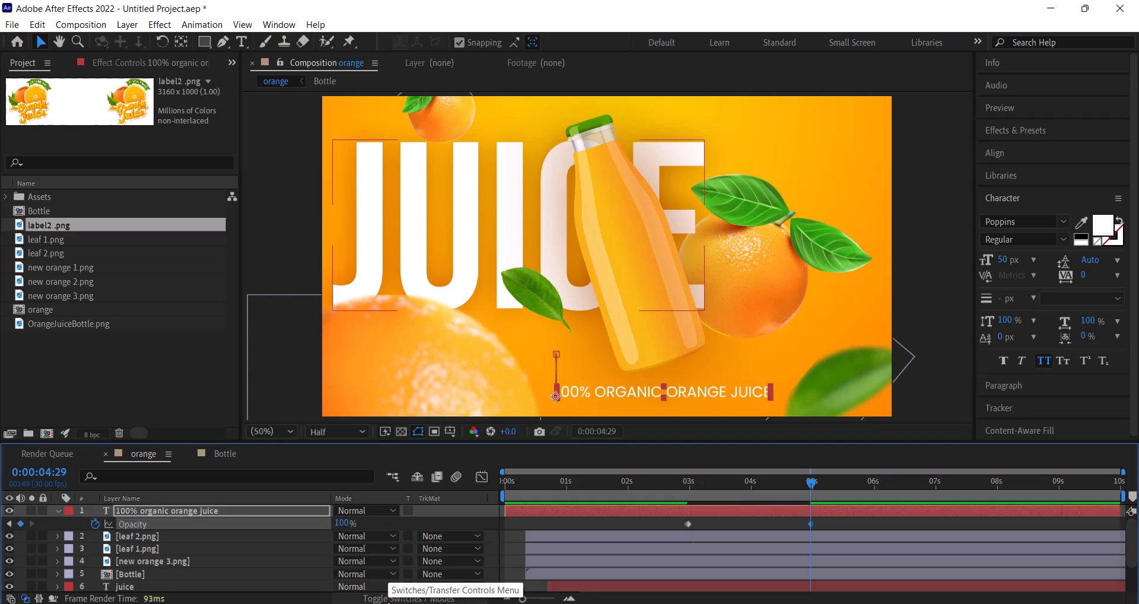
mouse_move(812, 481)
left_mouse_down()
mouse_move(681, 487)
mouse_move(807, 501)
left_mouse_up()
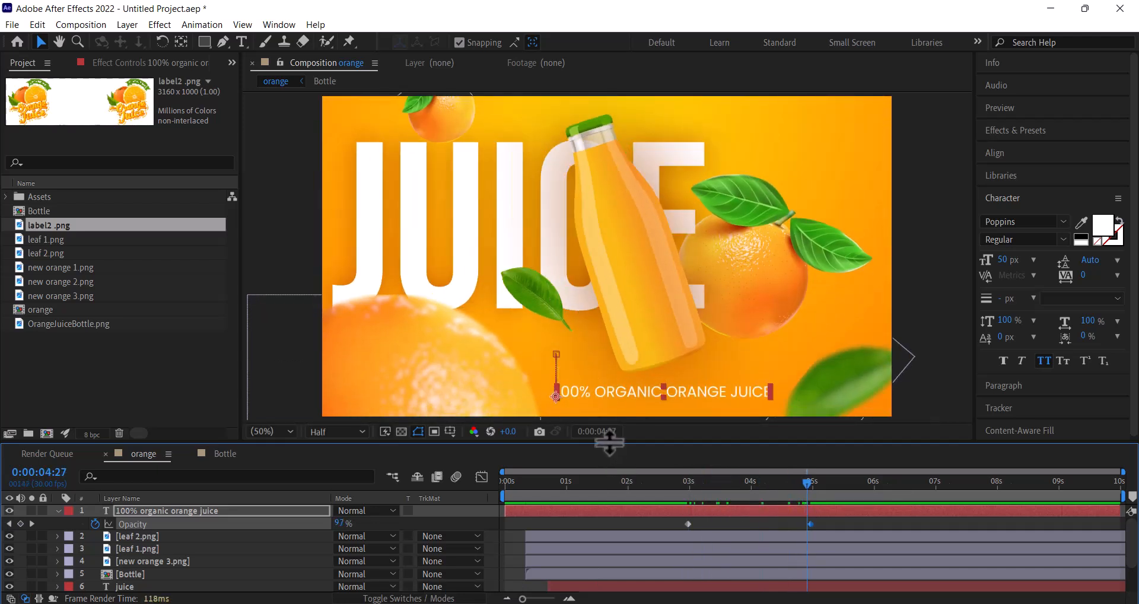
Move the "100% organic orange juice" layer below the Bottle layer in the stack and scrub to check it.
left_click_drag(609, 440, 610, 363)
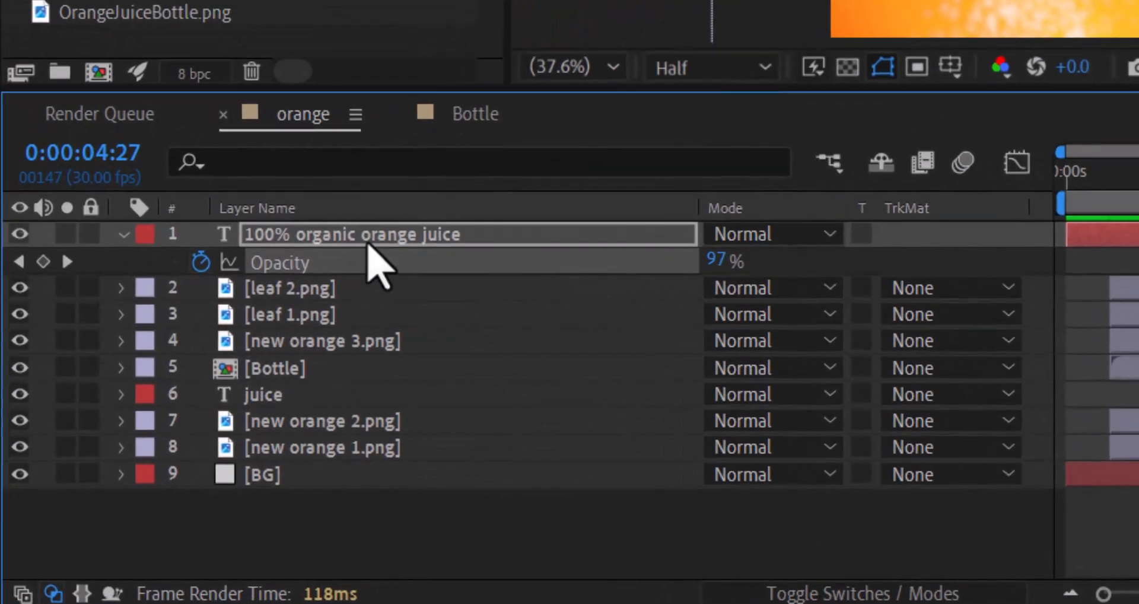
left_click(286, 323)
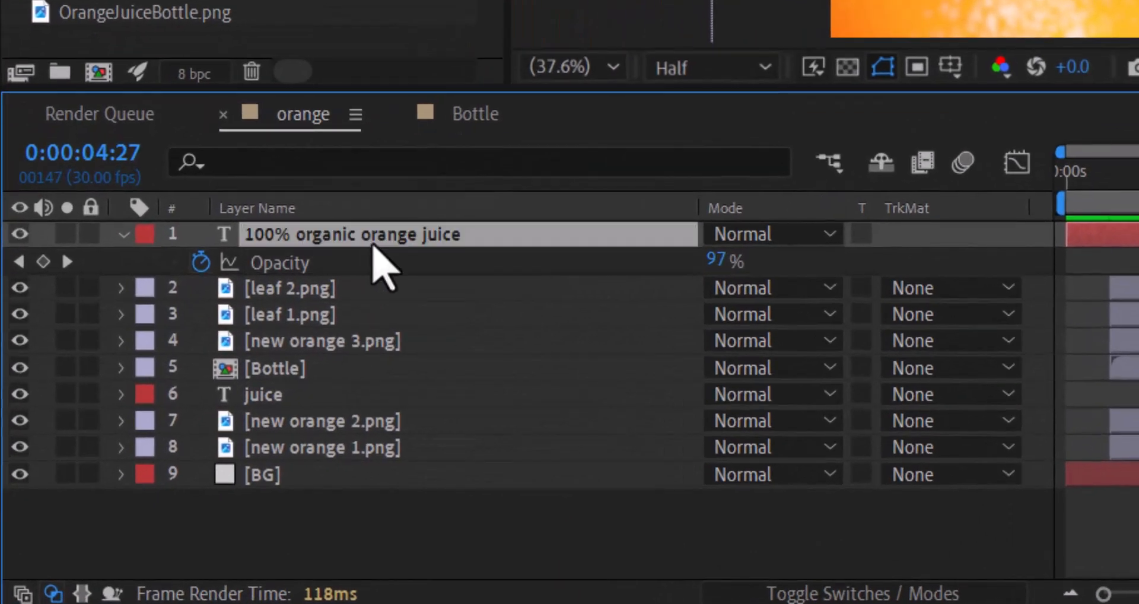
left_click_drag(1138, 171, 1129, 171)
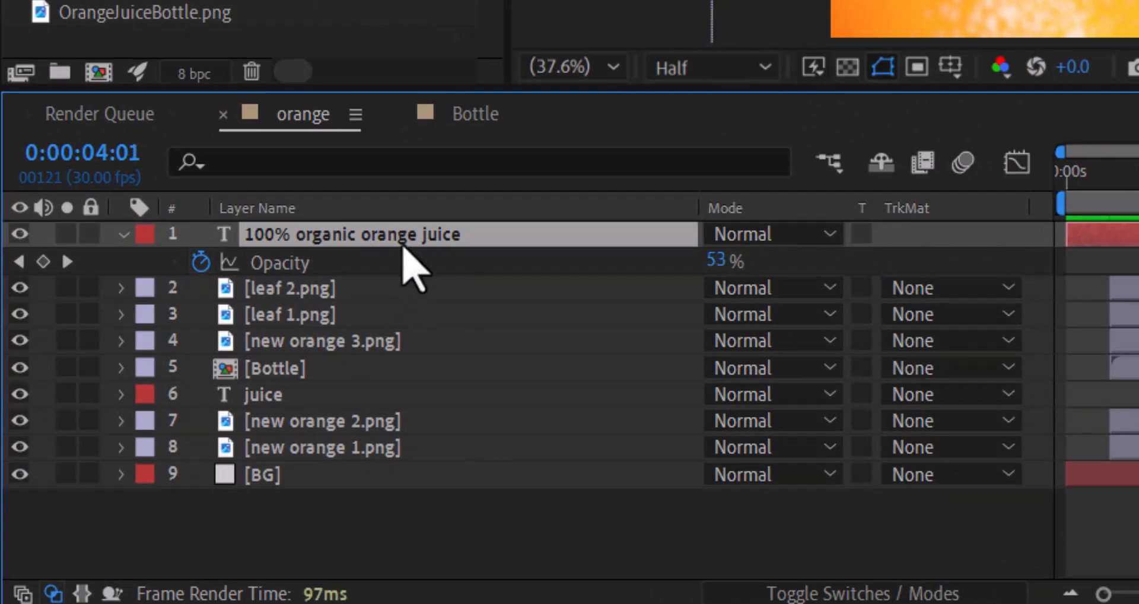
left_click_drag(404, 246, 398, 389)
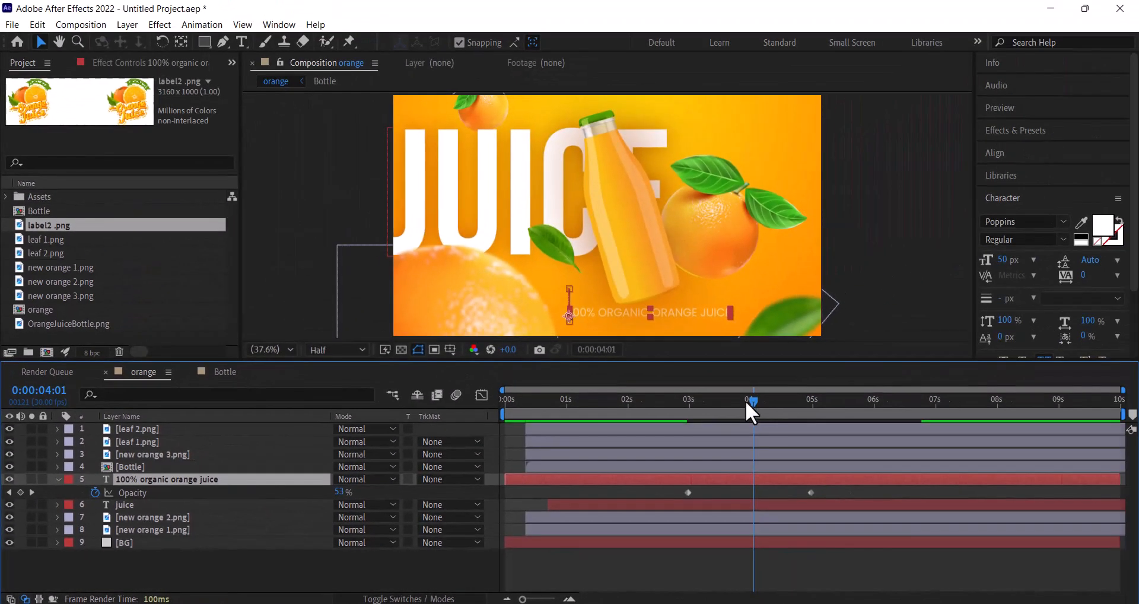
mouse_move(746, 401)
left_mouse_down()
mouse_move(672, 404)
mouse_move(761, 415)
left_mouse_up()
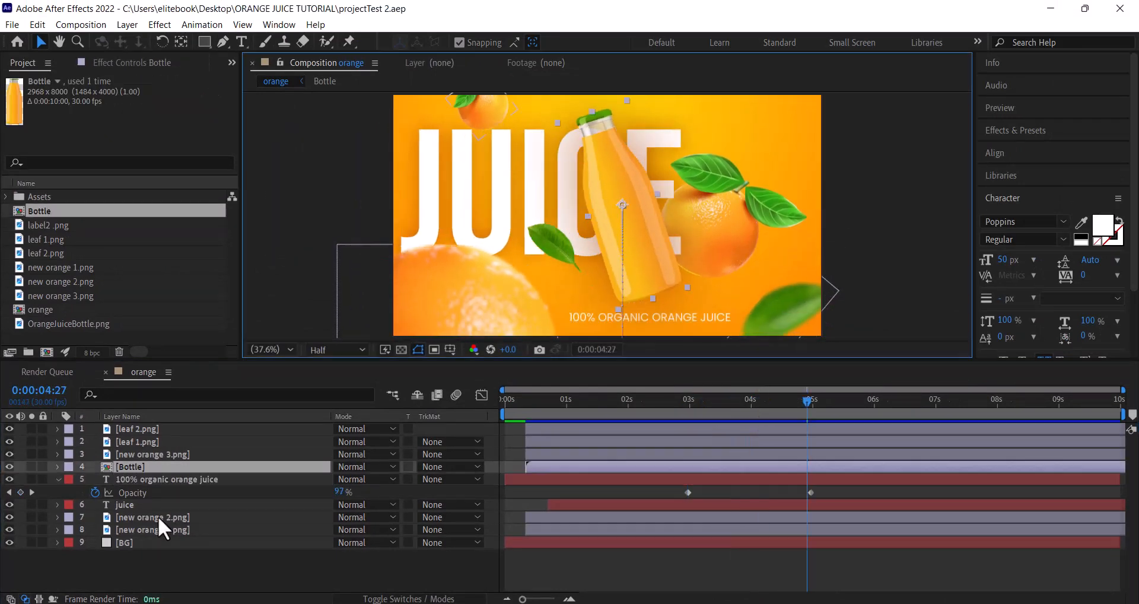
Open the Bottle composition and show the rulers with the whole bottle fitted in view.
double_click(104, 468)
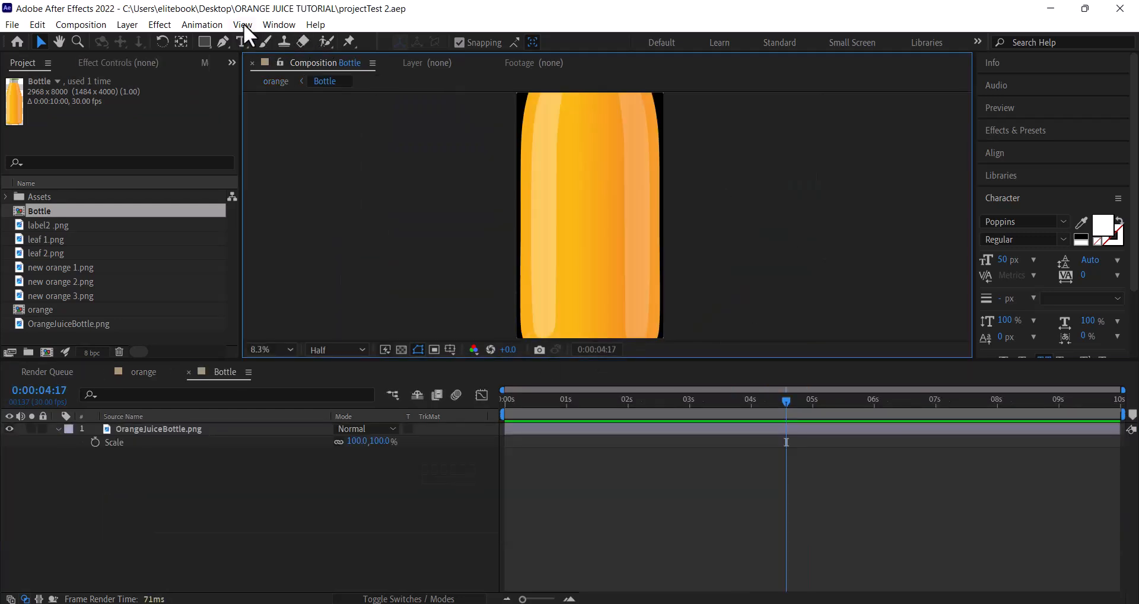
left_click(243, 25)
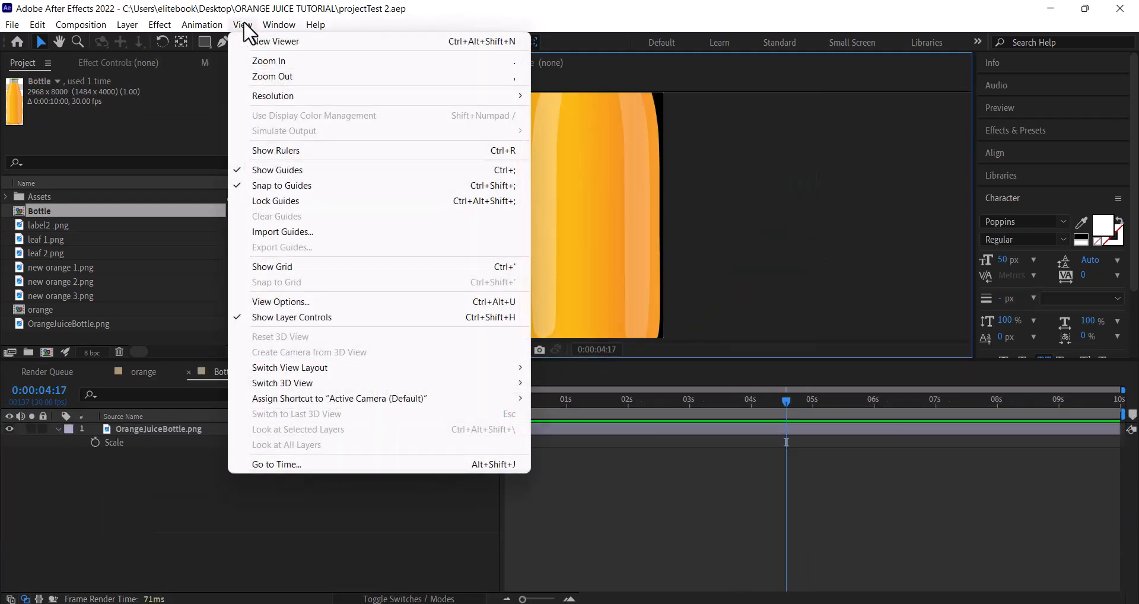
left_click(279, 150)
left_click(342, 347)
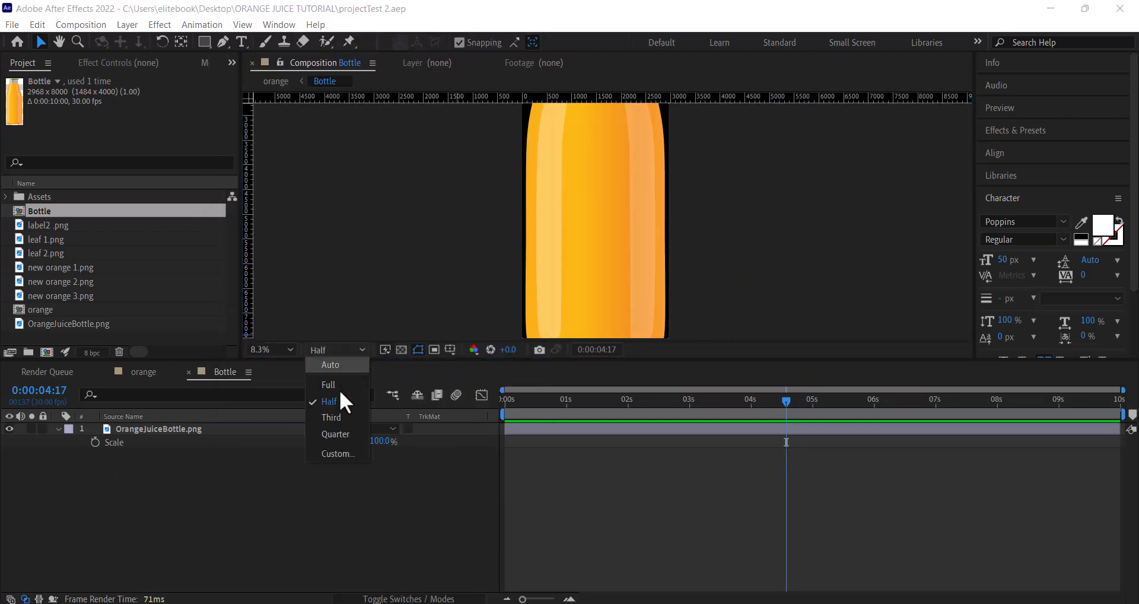
left_click(283, 349)
left_click(282, 348)
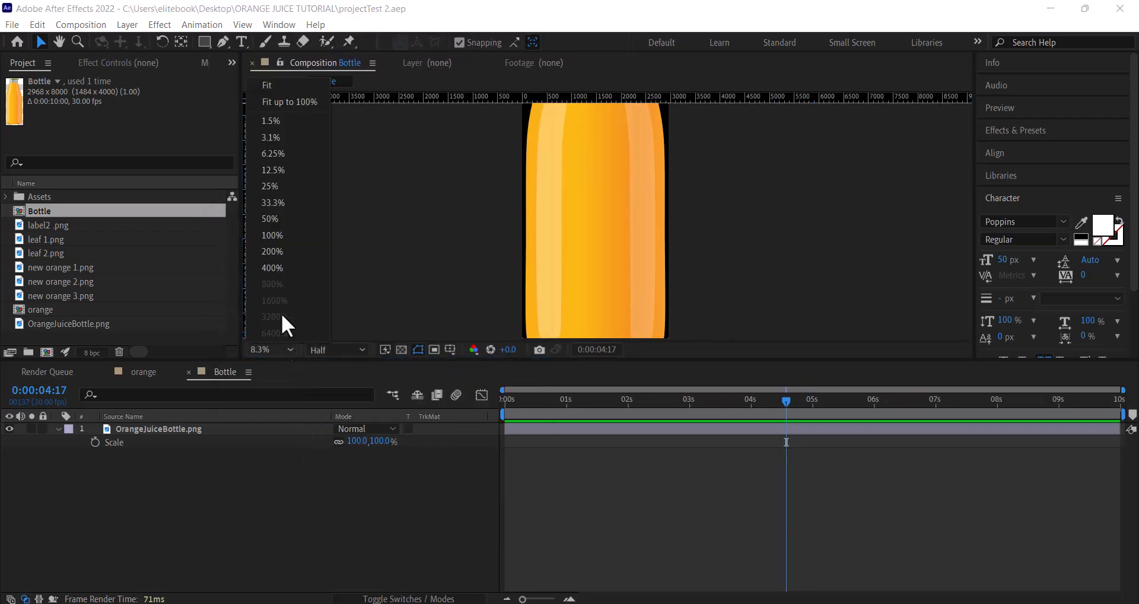
left_click(279, 87)
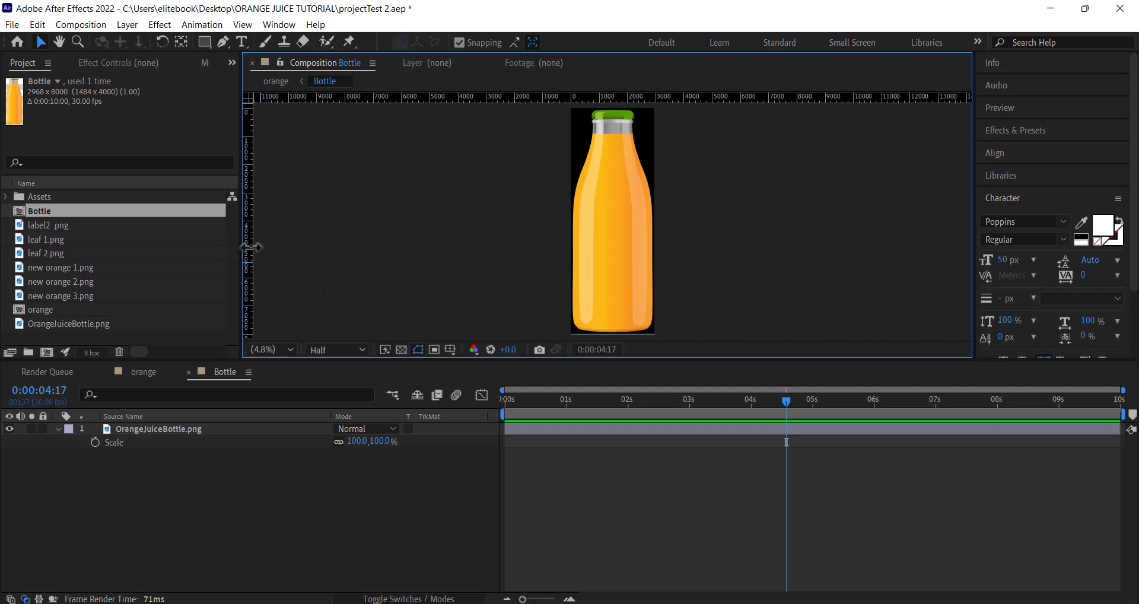
Place two vertical guides in the Bottle composition, aligned to the bottle's left and right edges.
left_click_drag(251, 247, 572, 271)
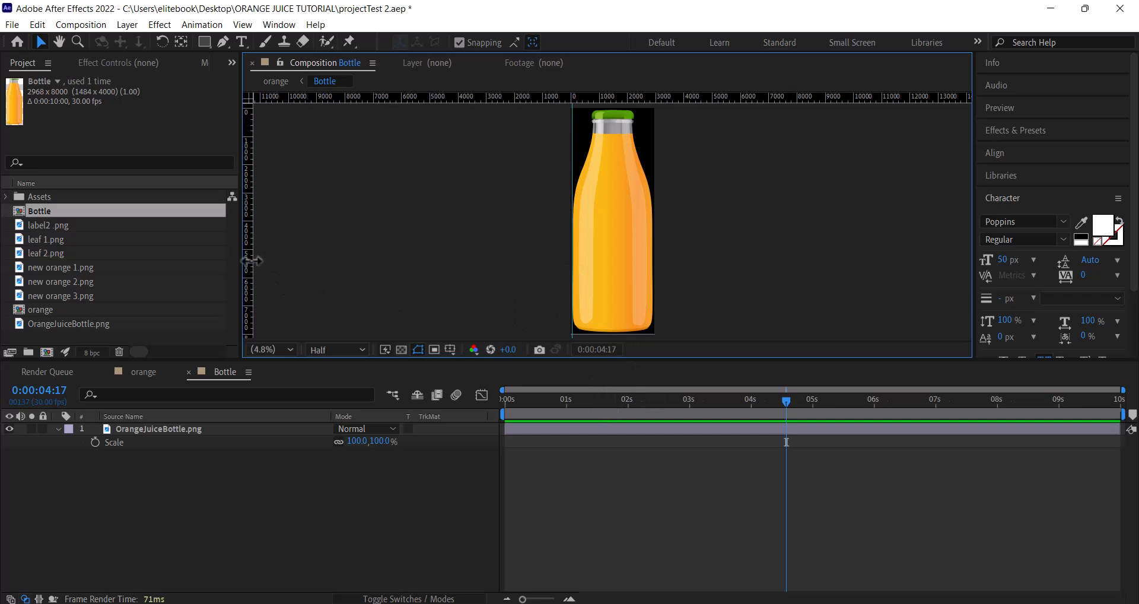
left_click_drag(248, 259, 652, 302)
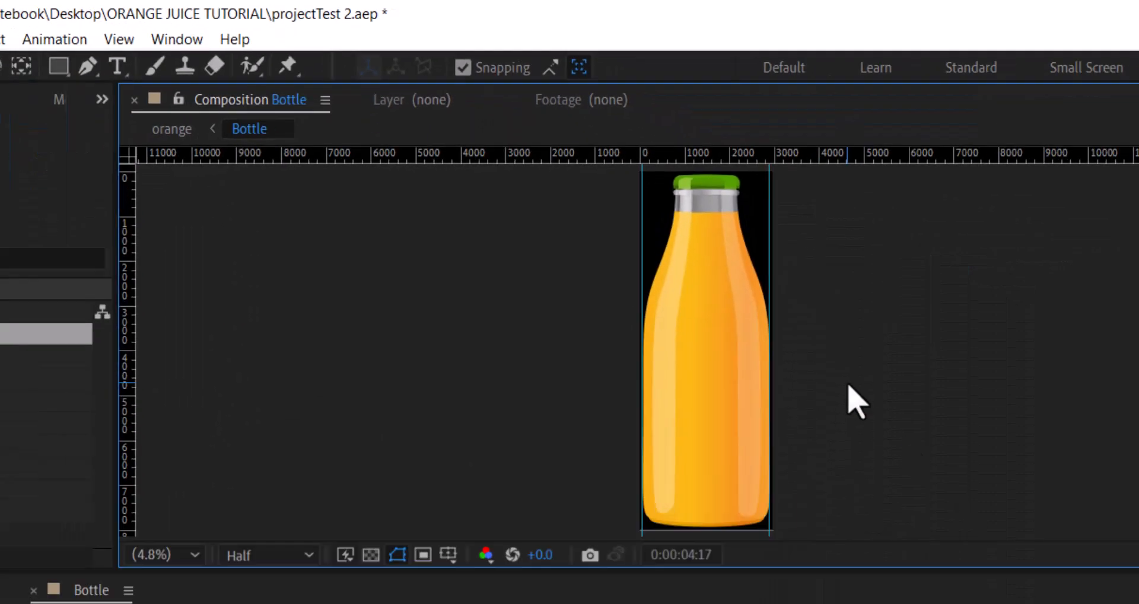
scroll(702, 241, "up", 4)
scroll(838, 251, "up", 2)
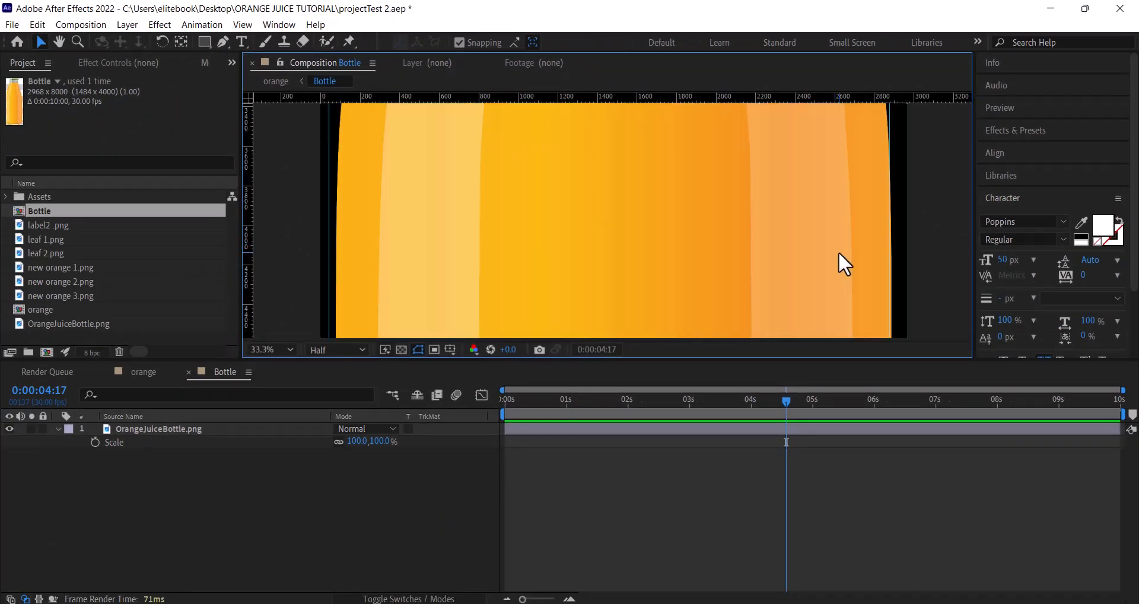
left_click_drag(328, 261, 335, 261)
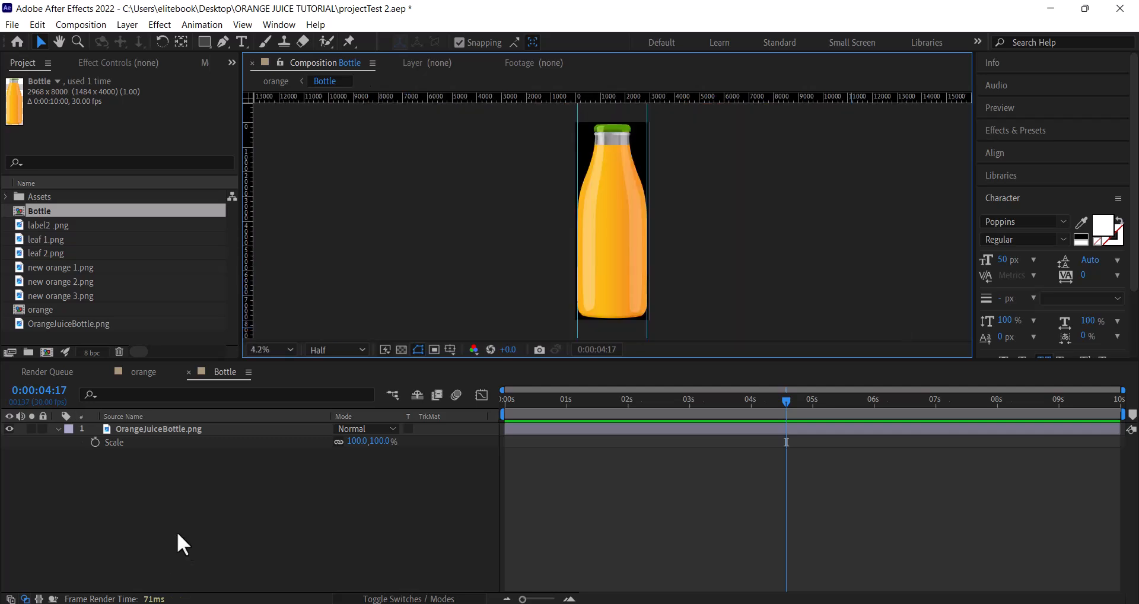
Add an empty shape layer to the Bottle composition.
left_click(177, 532)
right_click(182, 499)
mouse_move(249, 336)
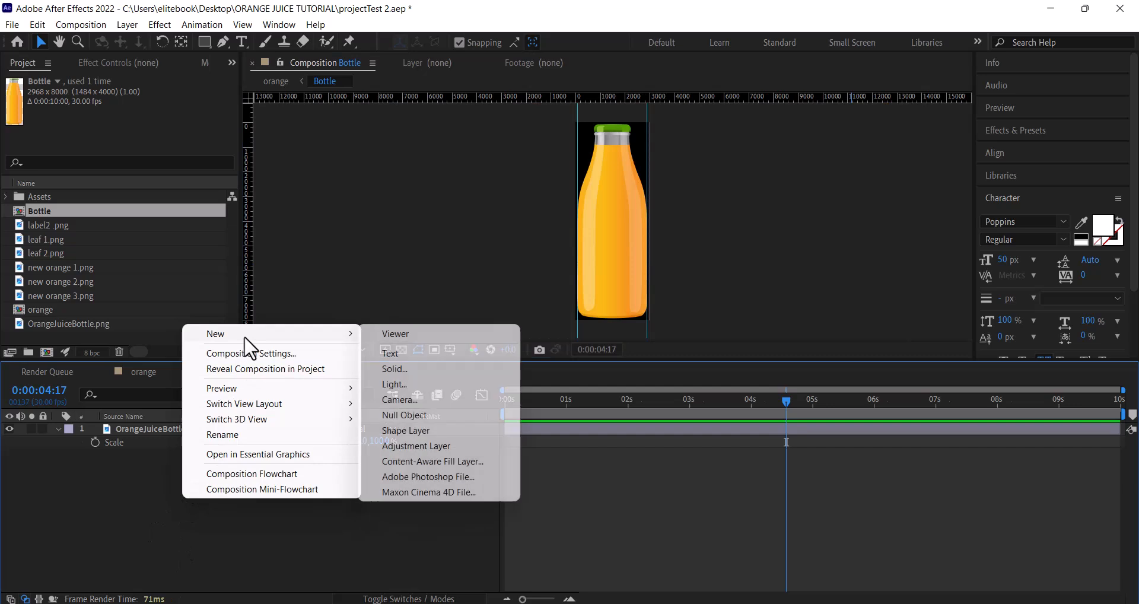
left_click(407, 431)
Draw a rectangle with black fill 000000 between the guides, covering the bottle from below the neck to near the base.
left_click(210, 43)
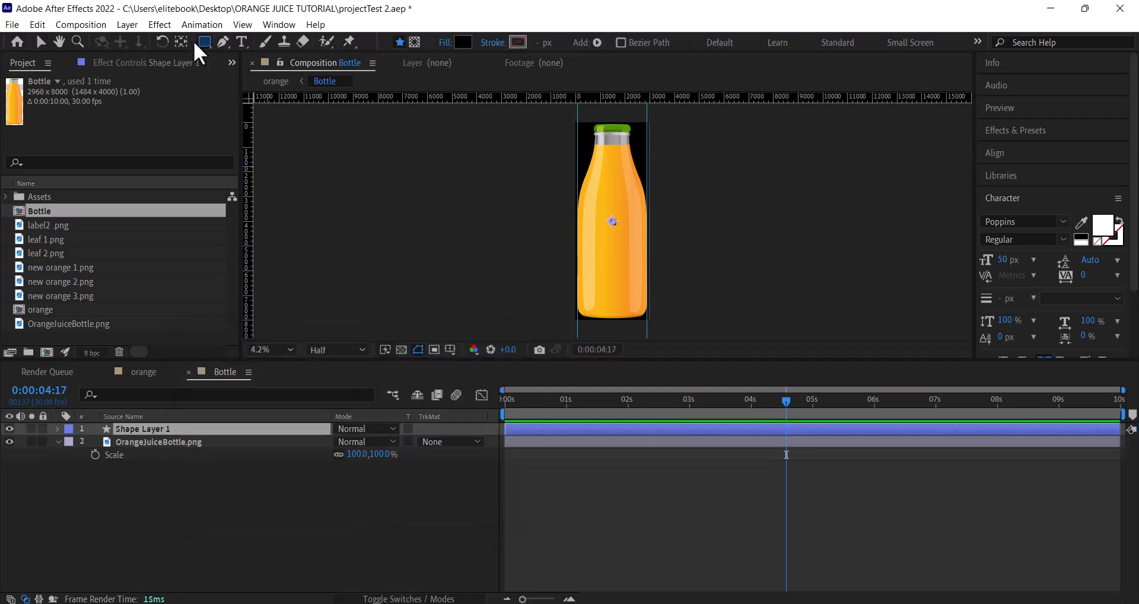
left_click(465, 45)
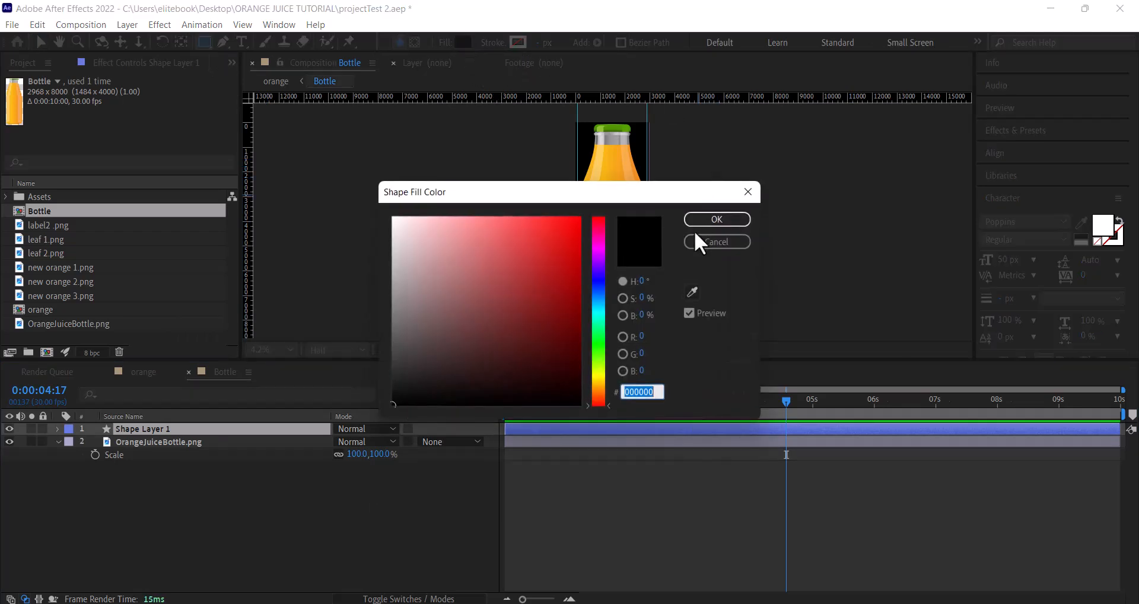
left_click(716, 219)
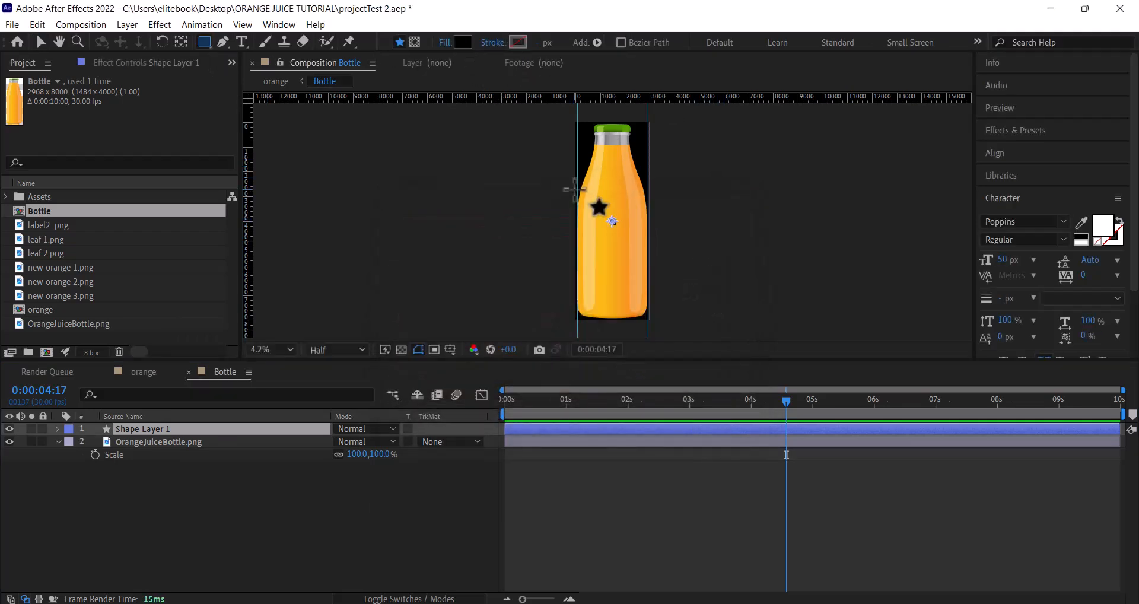
mouse_move(576, 189)
left_mouse_down()
mouse_move(615, 289)
mouse_move(650, 328)
mouse_move(647, 307)
left_mouse_up()
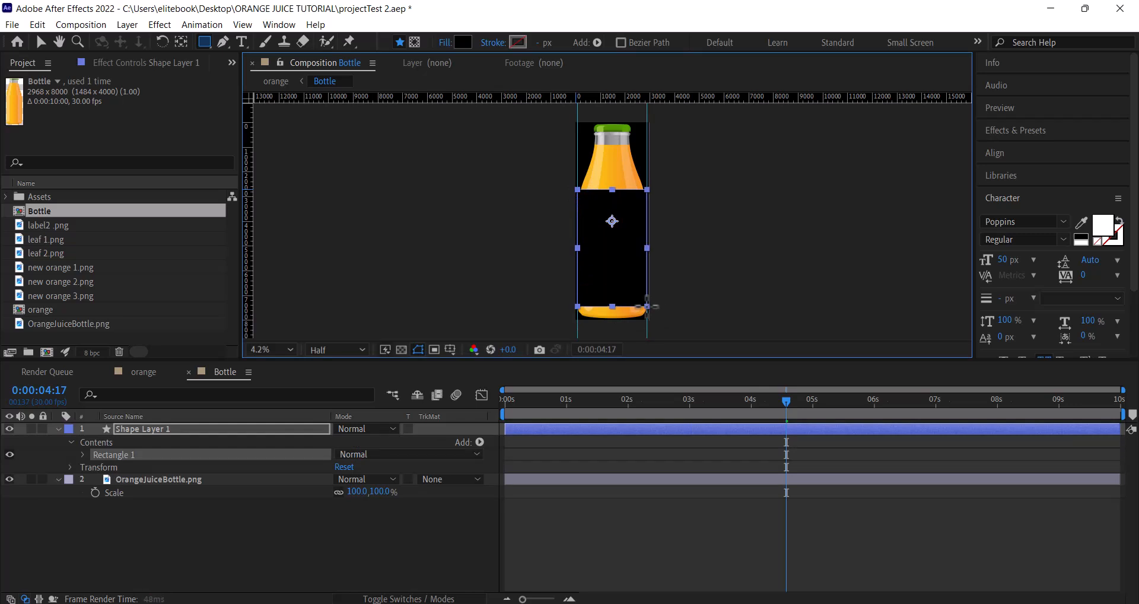
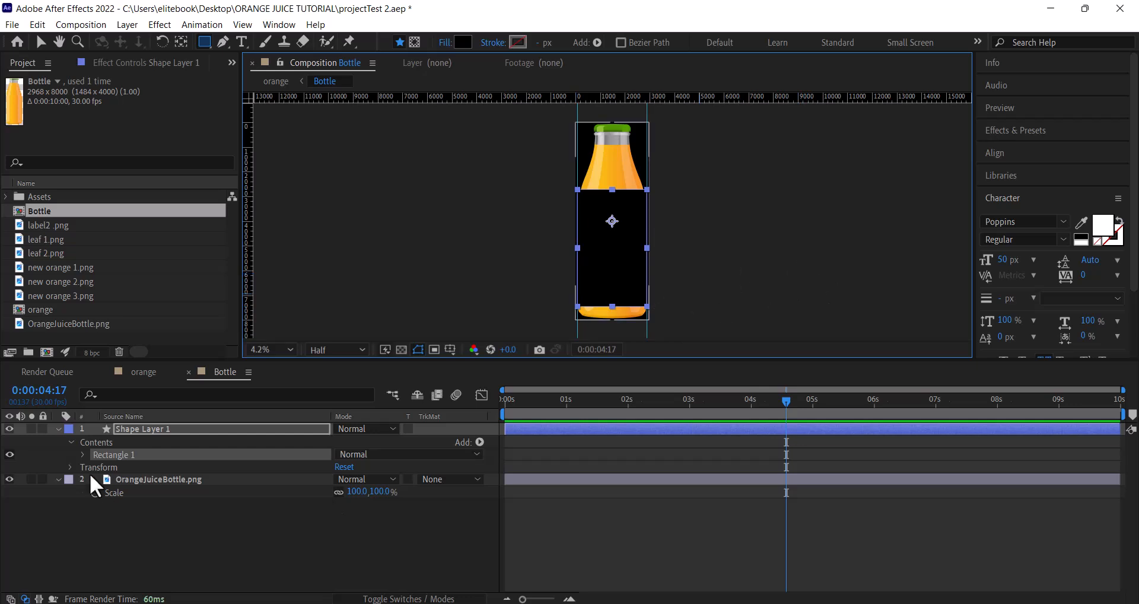
left_click(58, 429)
left_click(251, 542)
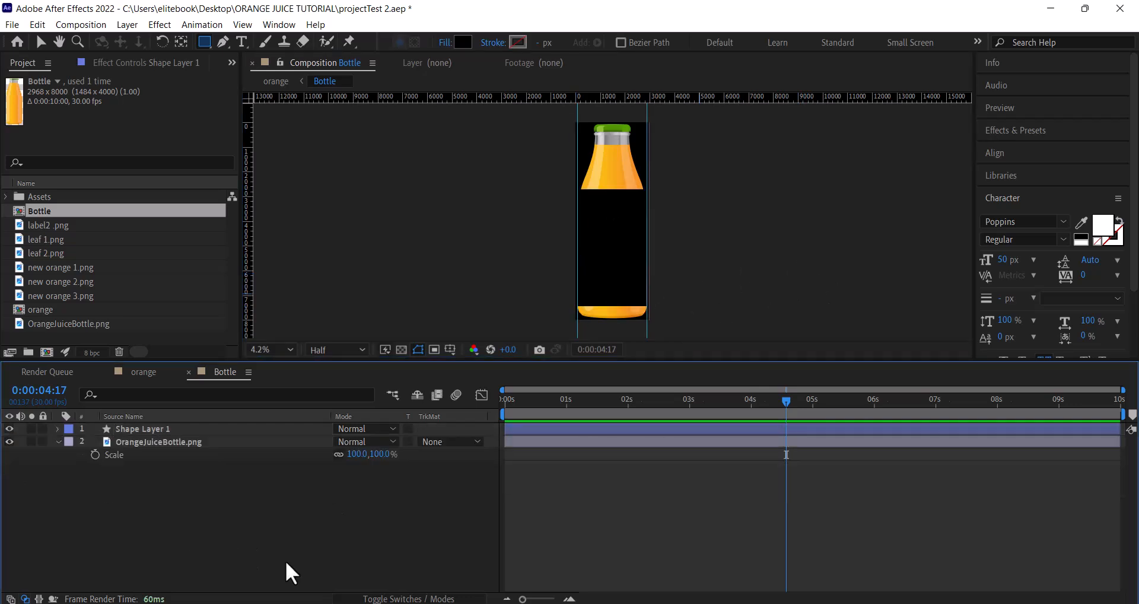
Add label2 .png as the uppermost layer of the Bottle composition and scale it to 251%.
left_click(52, 228)
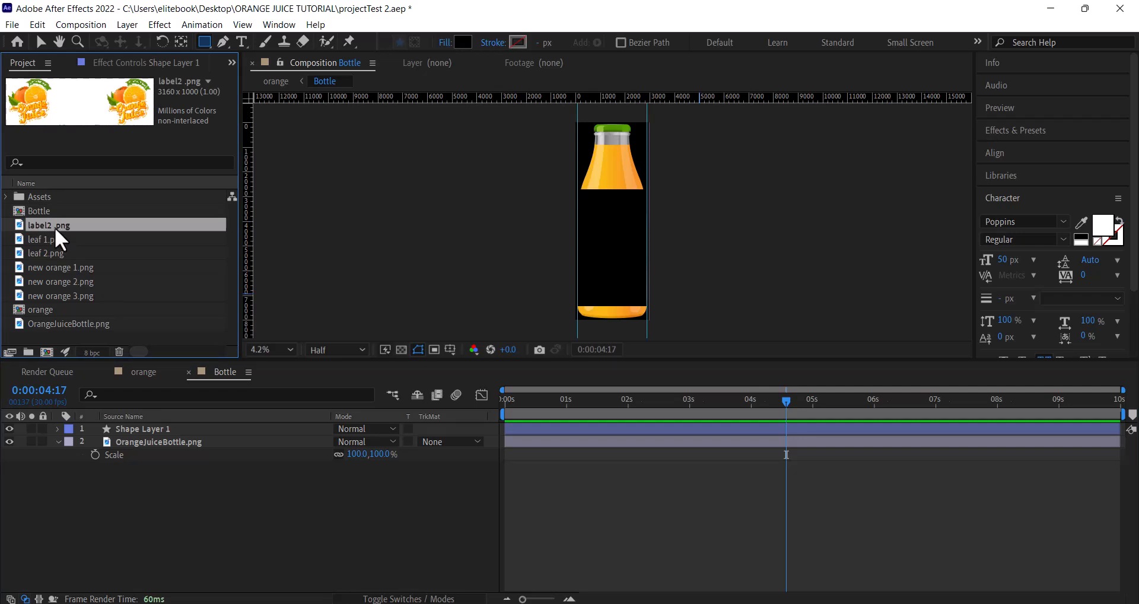
left_click_drag(54, 226, 175, 426)
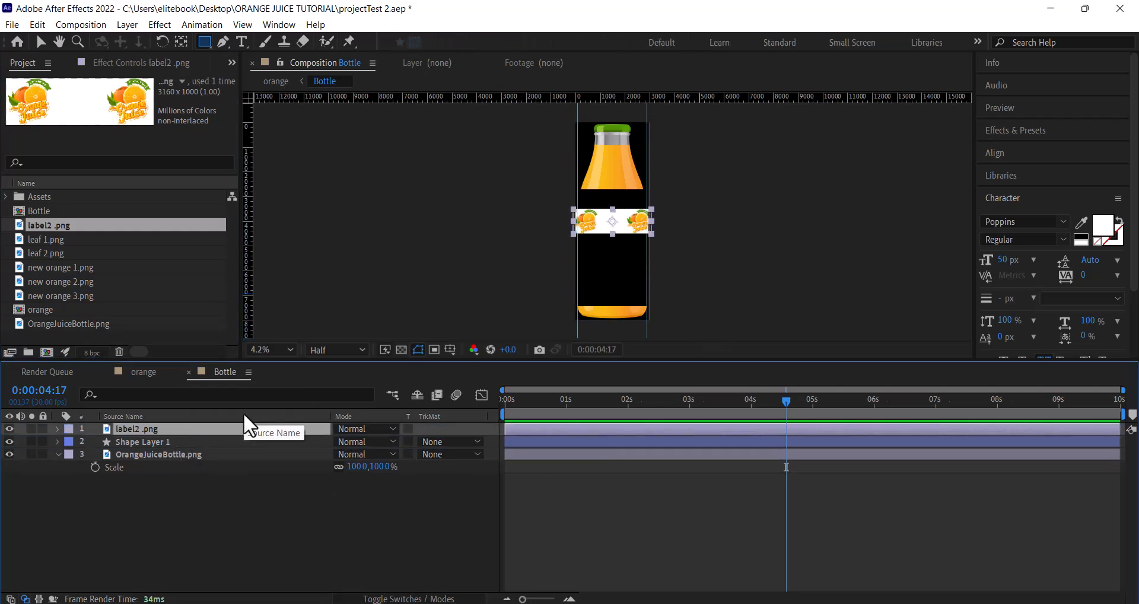
key("s")
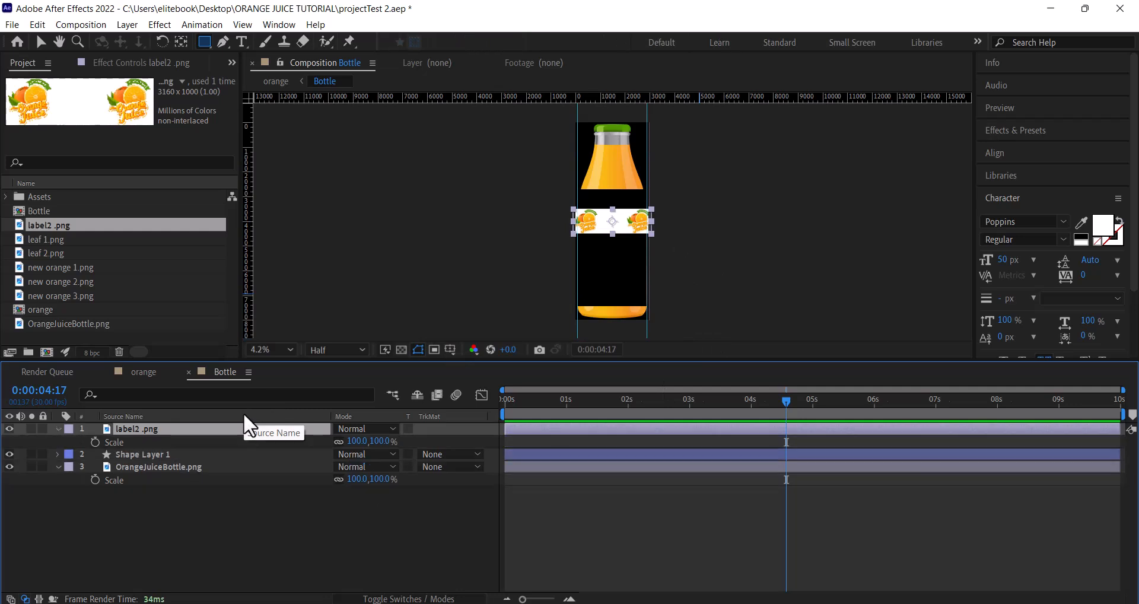
left_click_drag(383, 442, 492, 439)
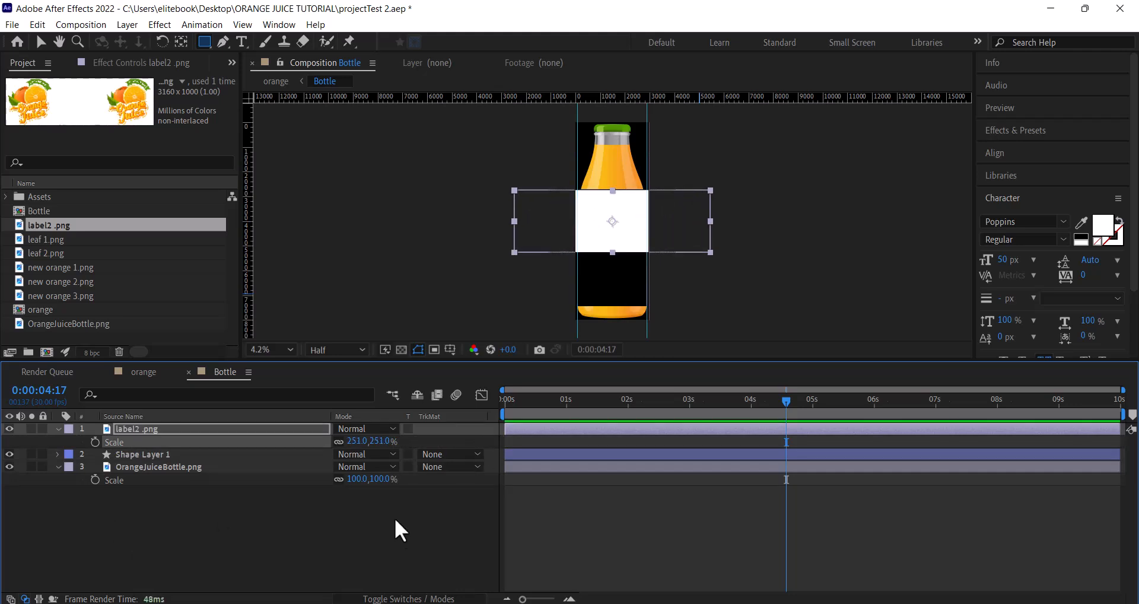
Move the label so its first logo sits on the bottle between the guides, and scale the label to 286%.
left_click(40, 41)
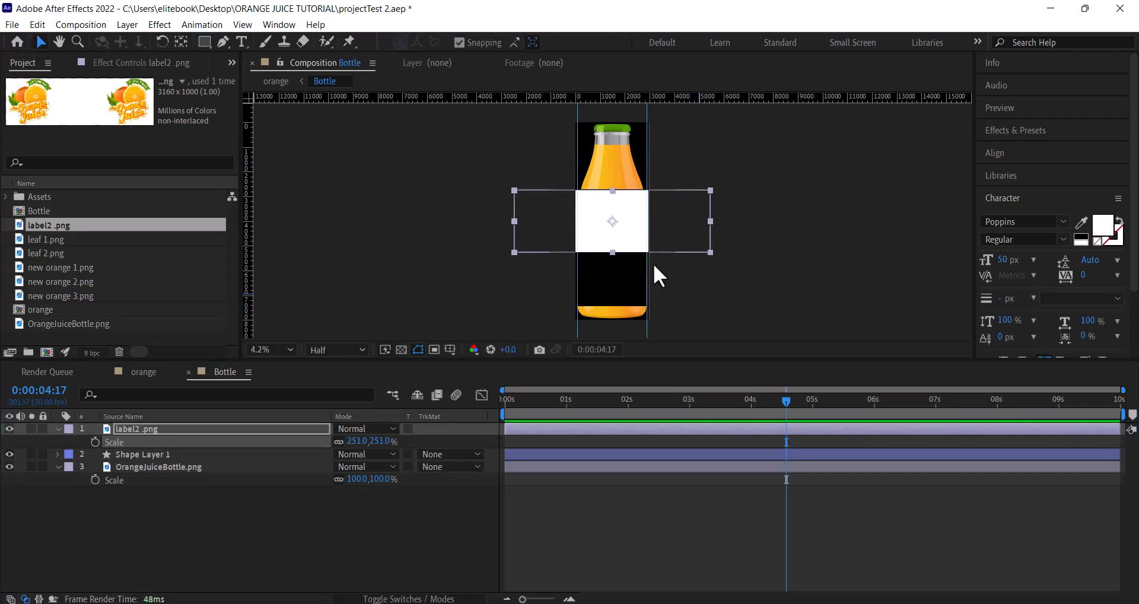
left_click_drag(614, 225, 688, 254)
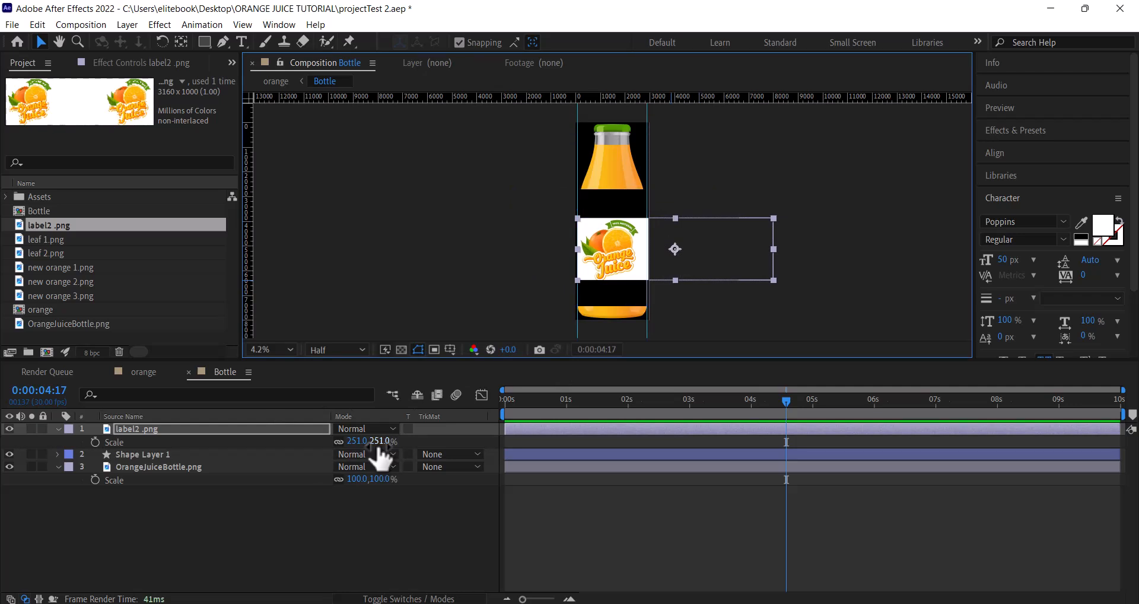
left_click_drag(378, 445, 410, 446)
left_click_drag(640, 267, 647, 272)
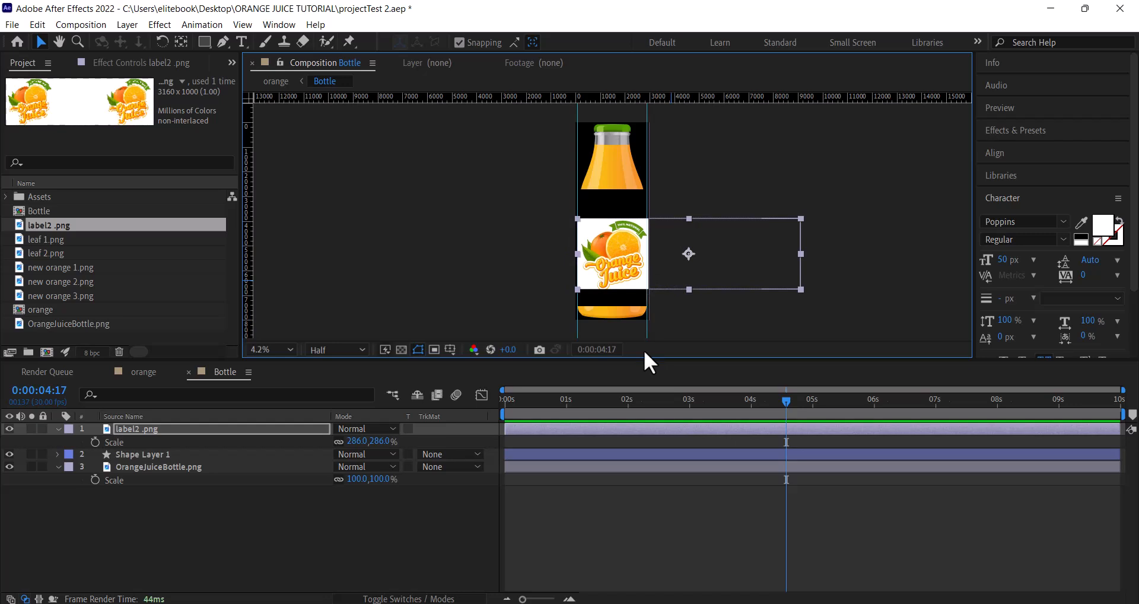
Nudge the label slightly left and down over the bottle and deselect it.
key("Left")
key("Left")
key("Left")
key("Left")
key("Down")
key("Down")
key("Down")
left_click(285, 522)
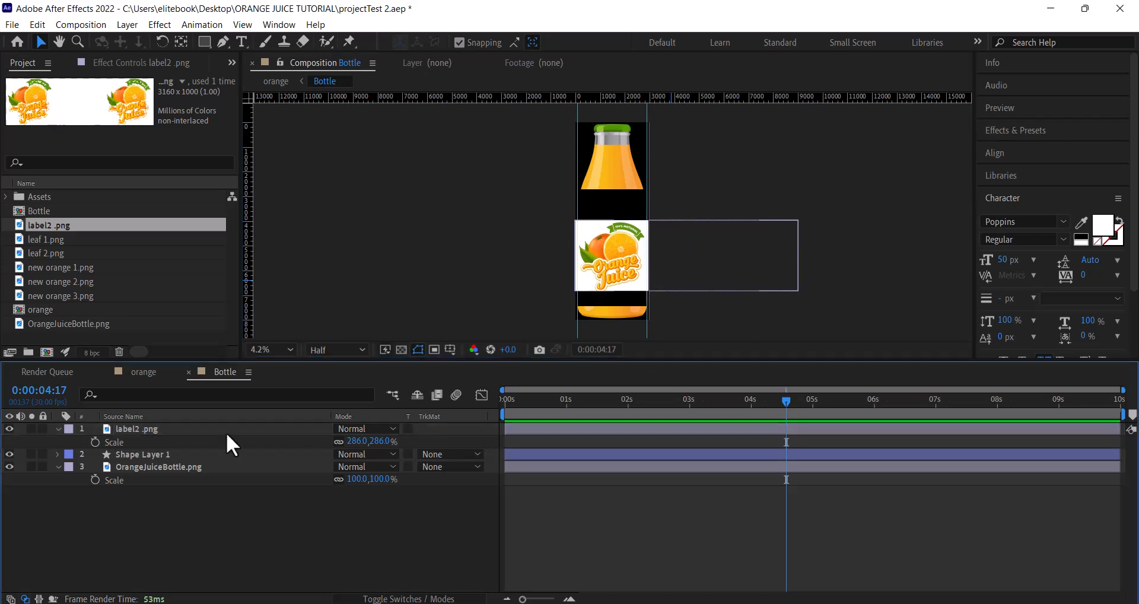
Keyframe the label2 .png layer's Position at 0:00:02:00.
left_click(226, 430)
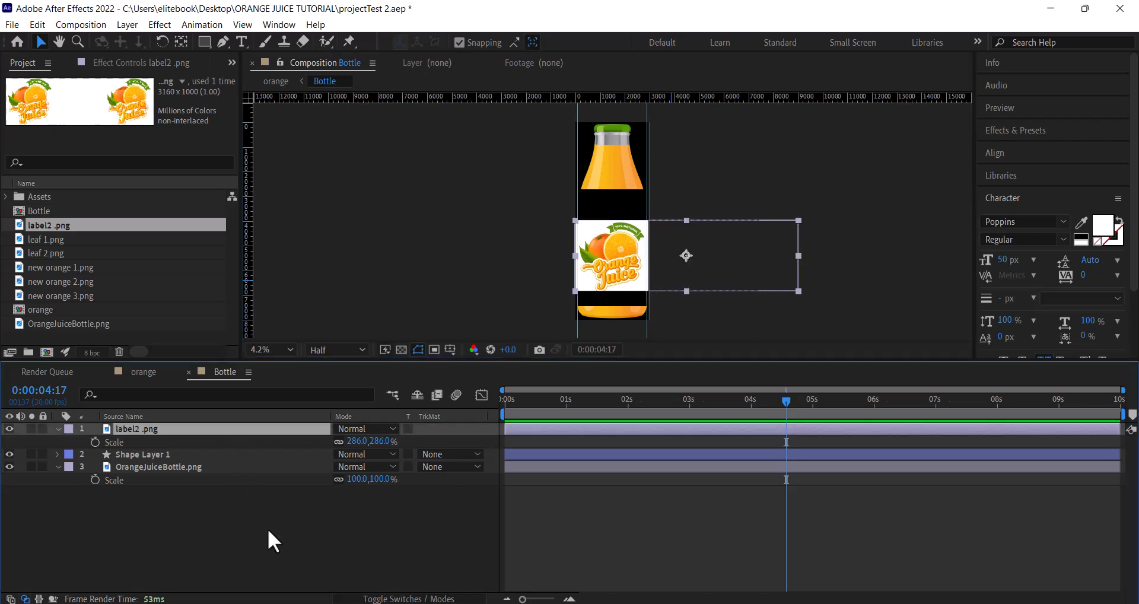
key("p")
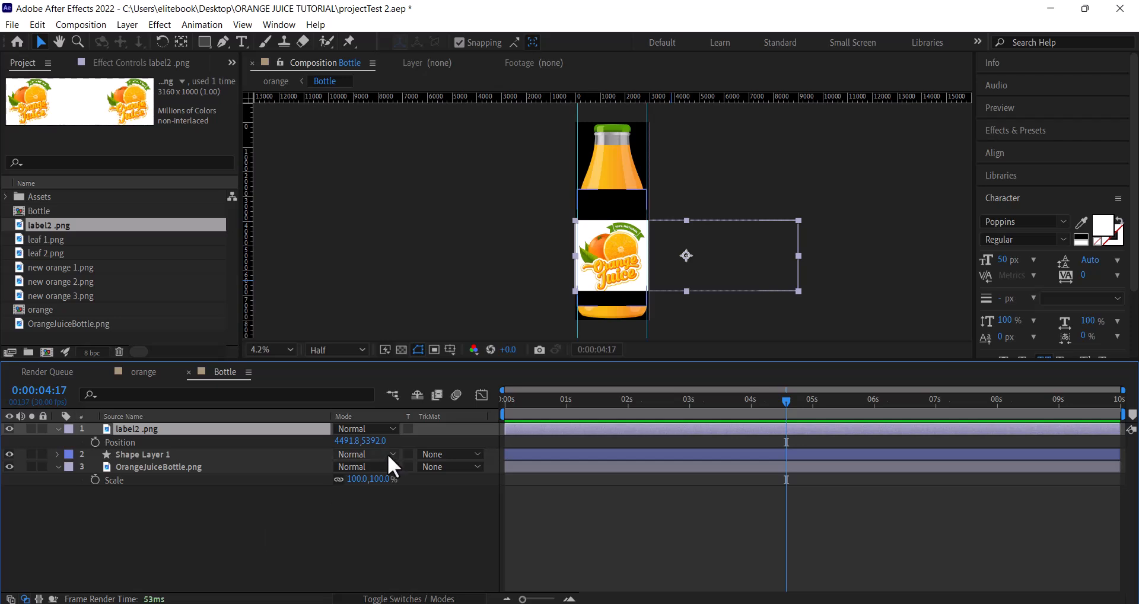
left_click_drag(836, 401, 629, 406)
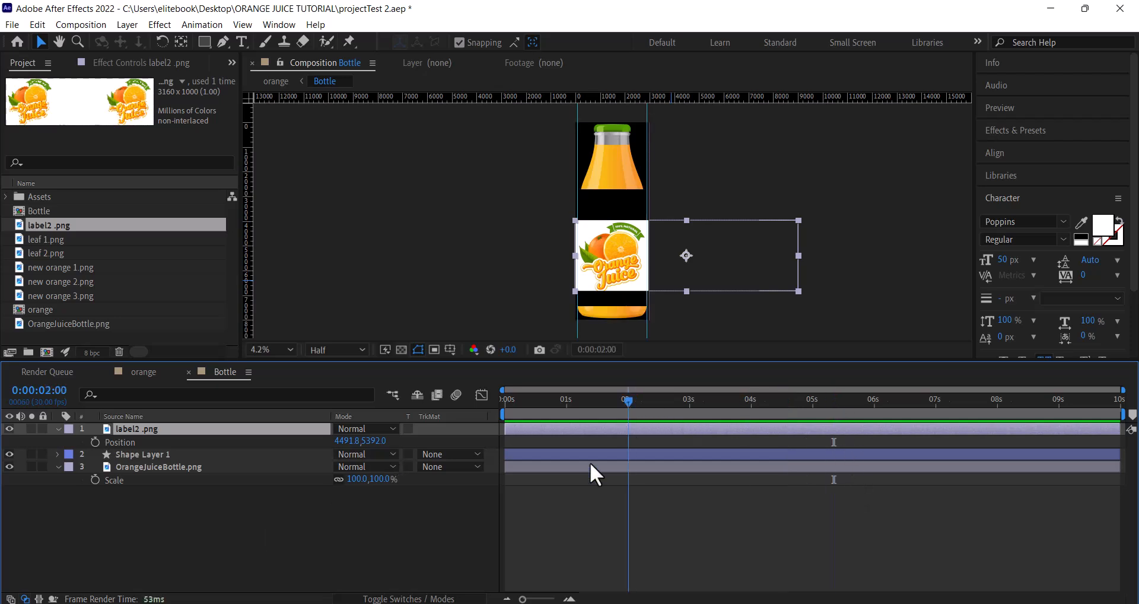
left_click(95, 442)
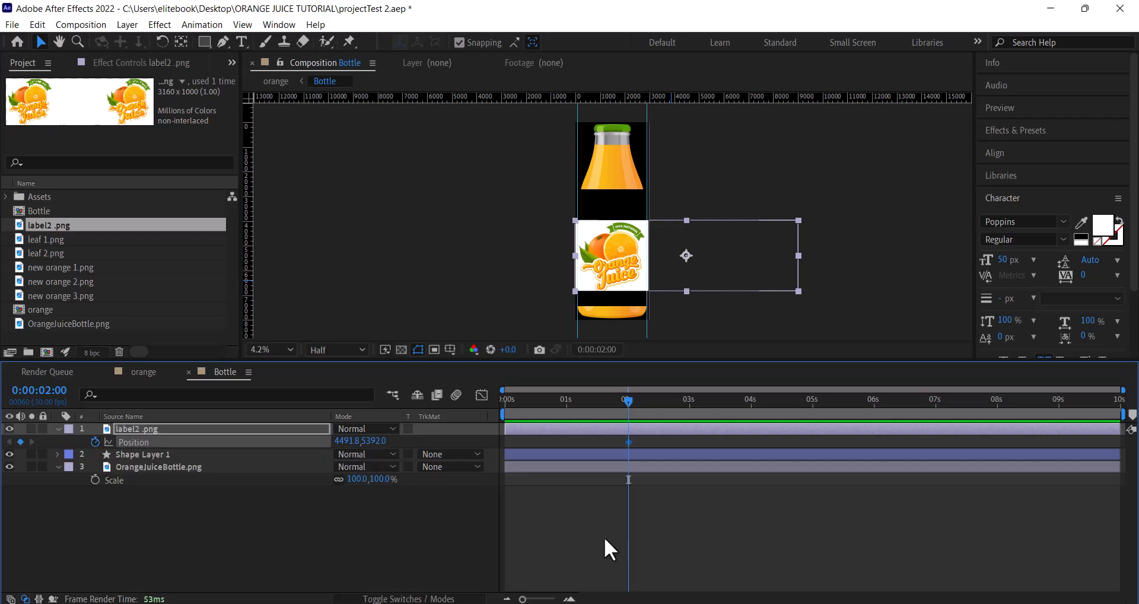
Nudge the label slightly right and, at 0:00:04:29, slide it left to Position -1641.8, 5392.0 with its second logo over the bottle.
left_click_drag(635, 400, 813, 416)
left_click(611, 277)
key("Right")
key("Right")
key("Right")
key("Right")
left_click_drag(597, 274, 459, 273)
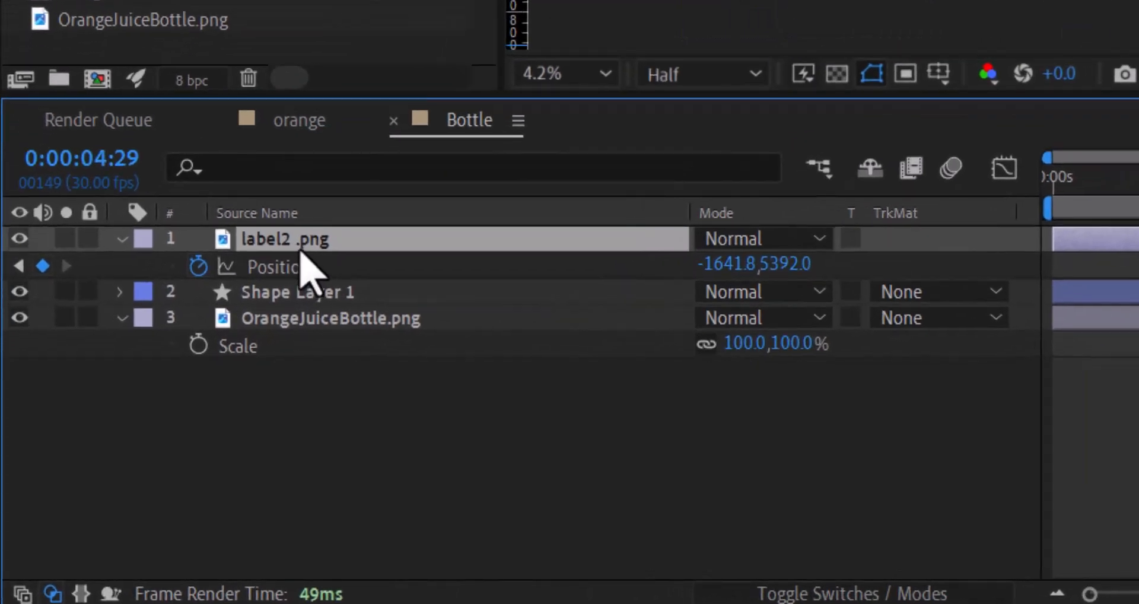
Move the label2 .png layer below Shape Layer 1 and set its track matte to Alpha Matte "Shape Layer 1".
left_click_drag(305, 270, 305, 320)
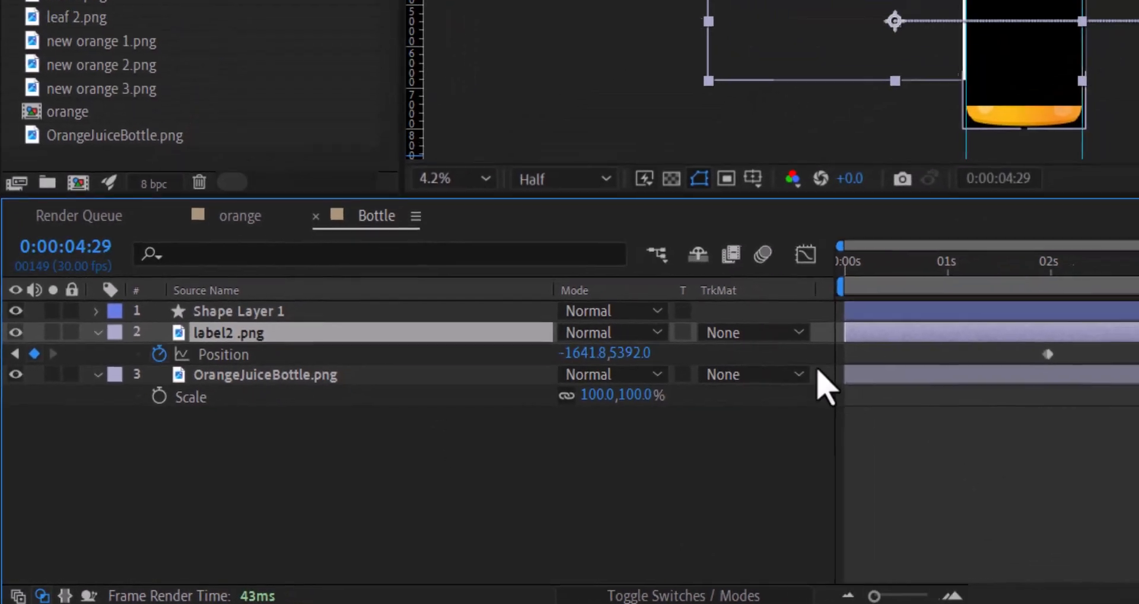
left_click(792, 335)
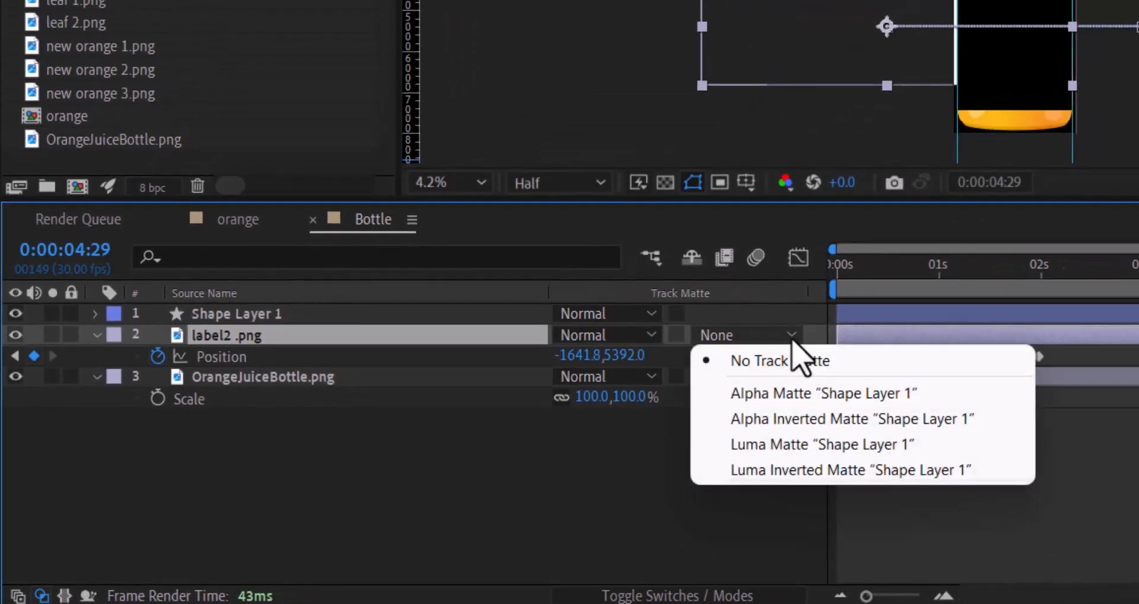
left_click(786, 393)
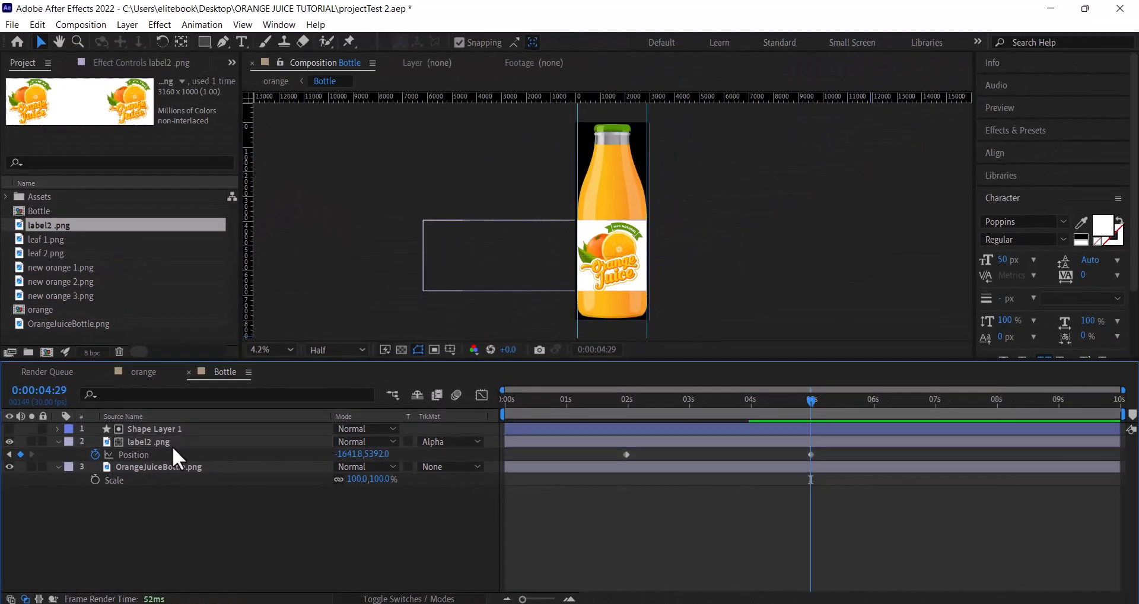
Set the label2 .png layer's blending mode to Multiply.
right_click(172, 446)
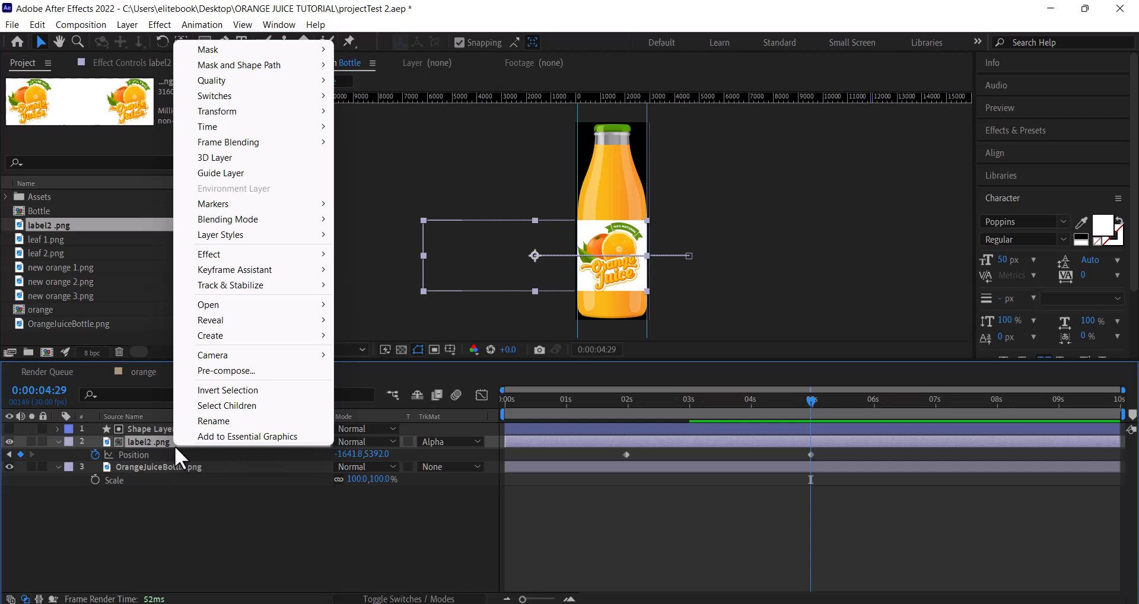
mouse_move(268, 265)
mouse_move(265, 225)
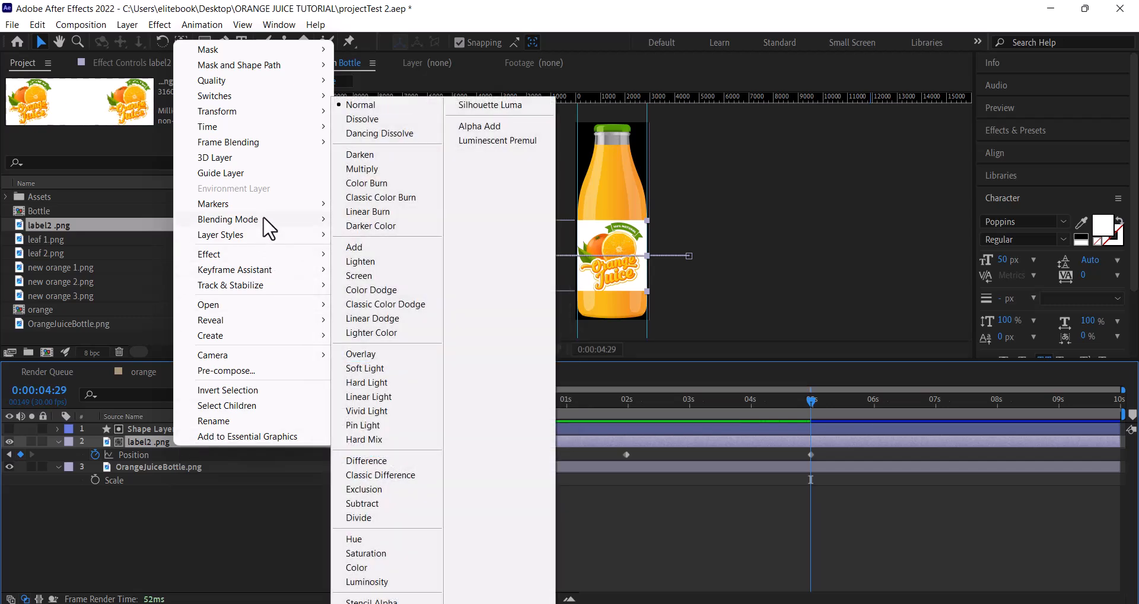
left_click(379, 169)
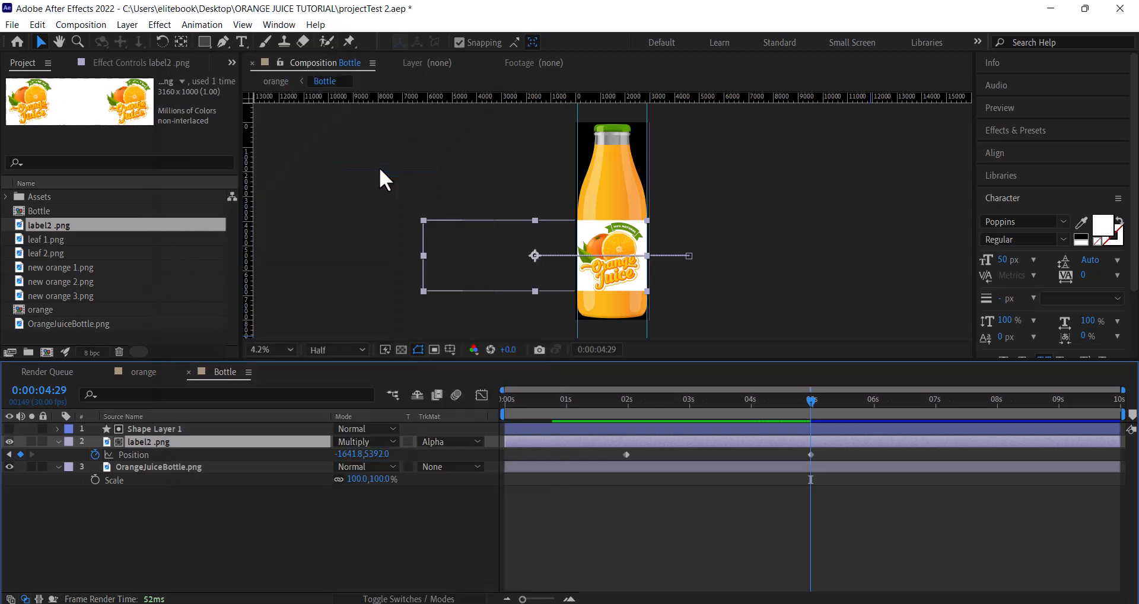
Preview the Bottle composition from the start to check the label sliding around the bottle.
left_click_drag(865, 404, 470, 405)
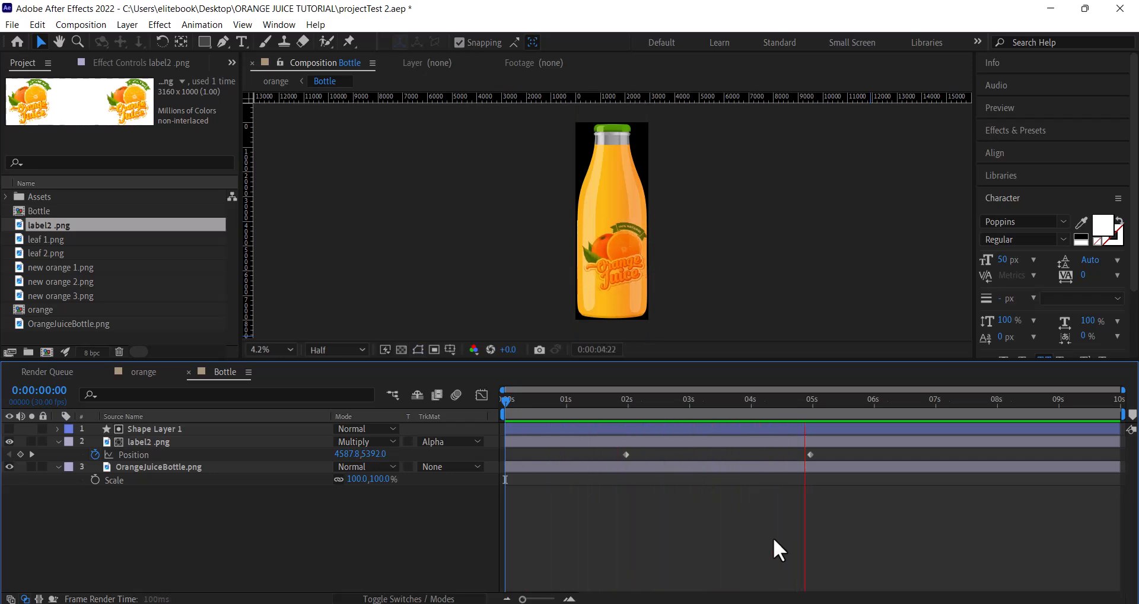
key("space")
key("space")
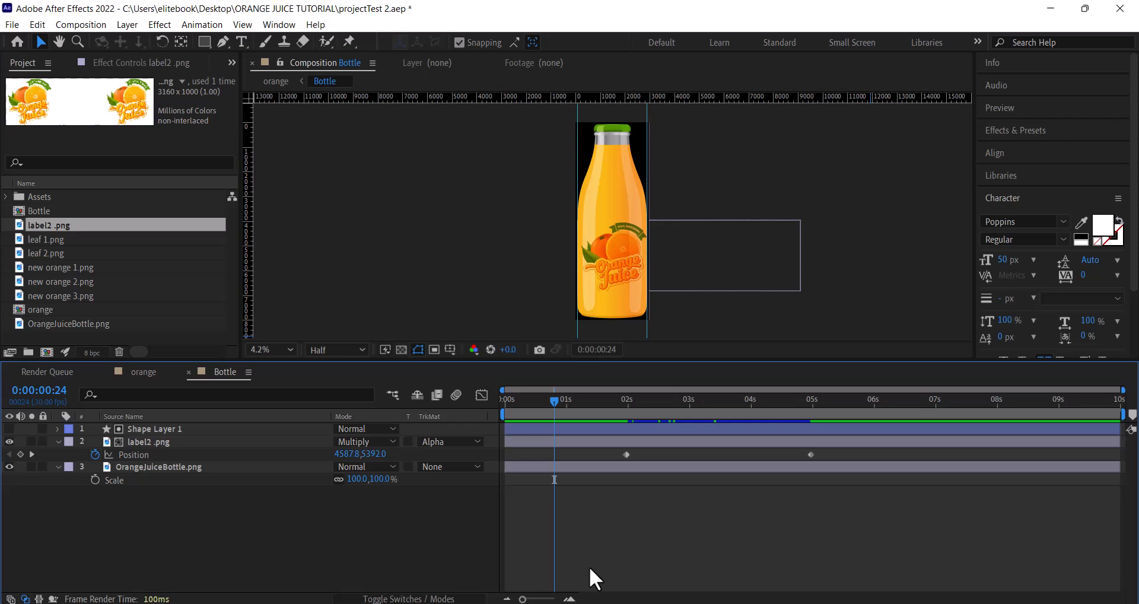
Copy the whole bounce expression from bounce-pop_after-effects.txt in Notepad and apply it to the label2 .png layer's Position in After Effects.
key("alt+Tab")
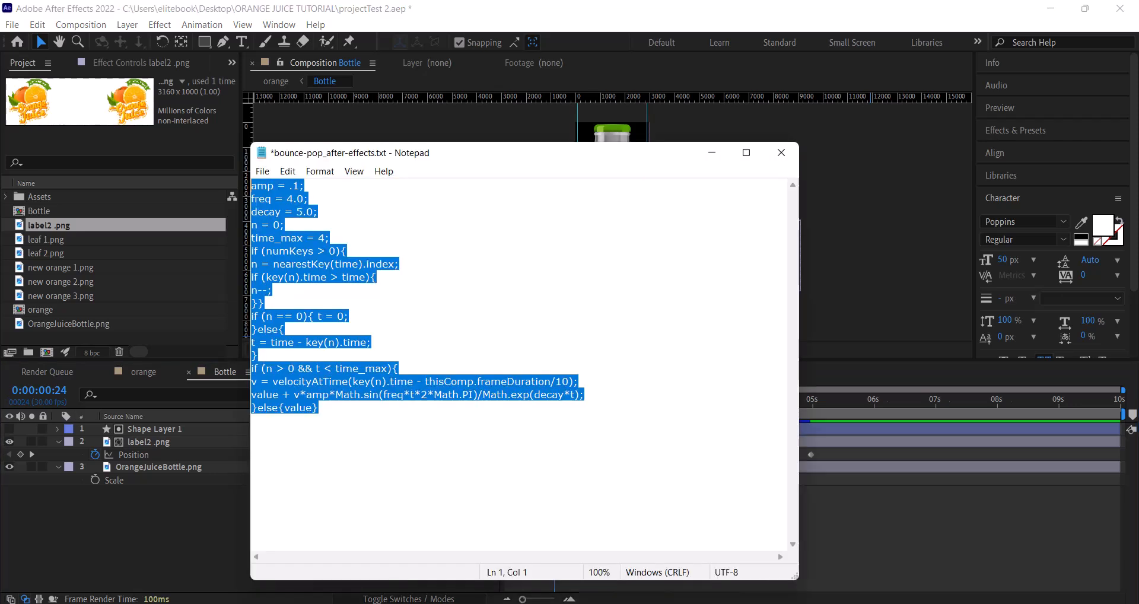
left_click(558, 530)
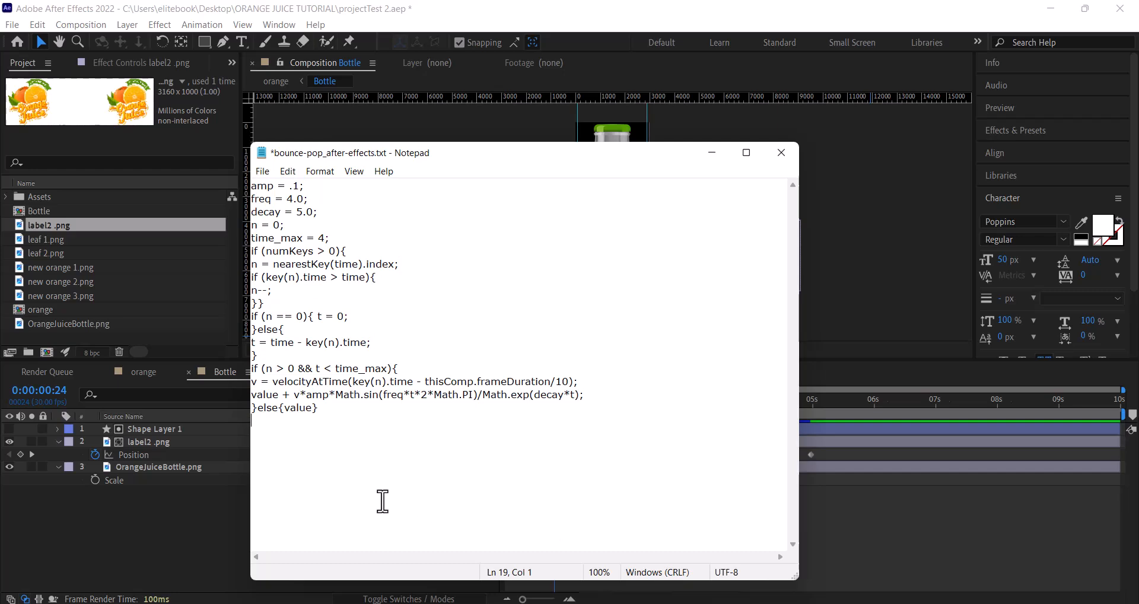
left_click_drag(320, 408, 290, 186)
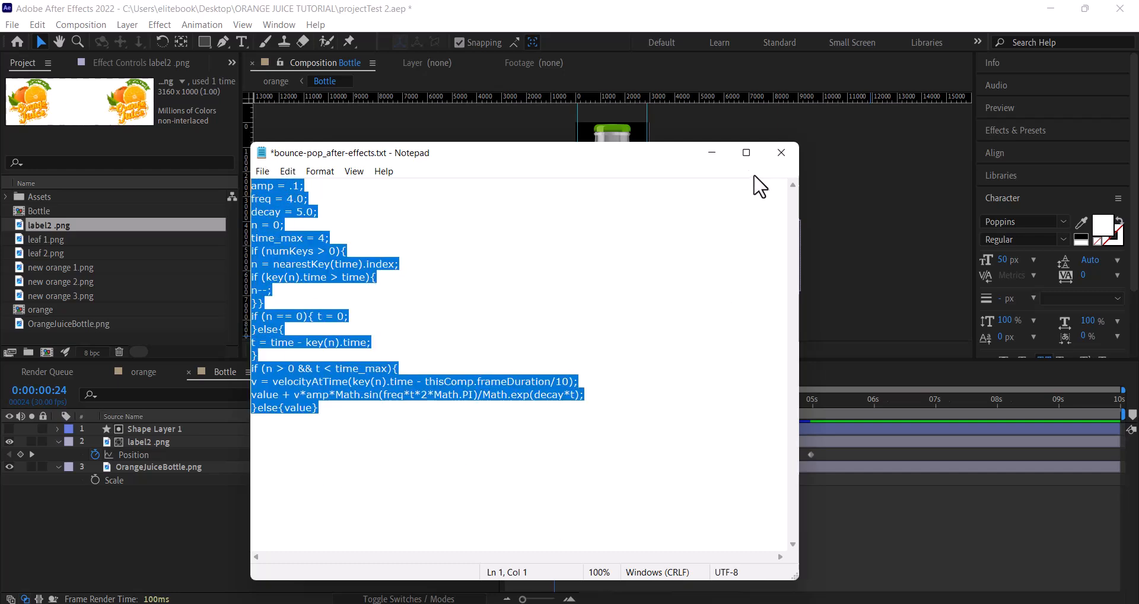
left_click(713, 153)
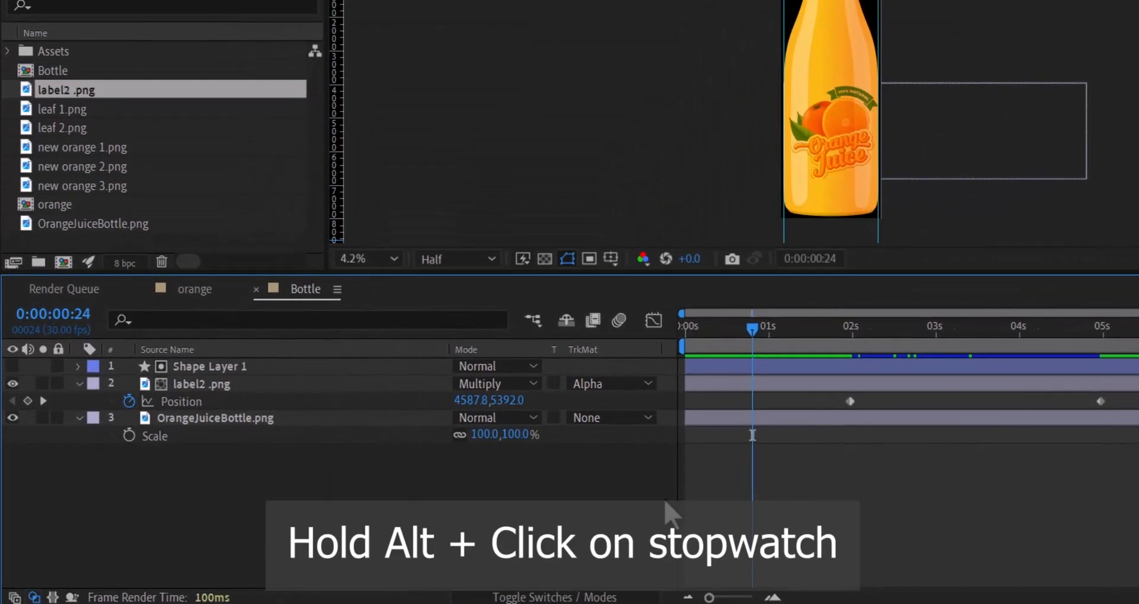
left_click(129, 401, "alt")
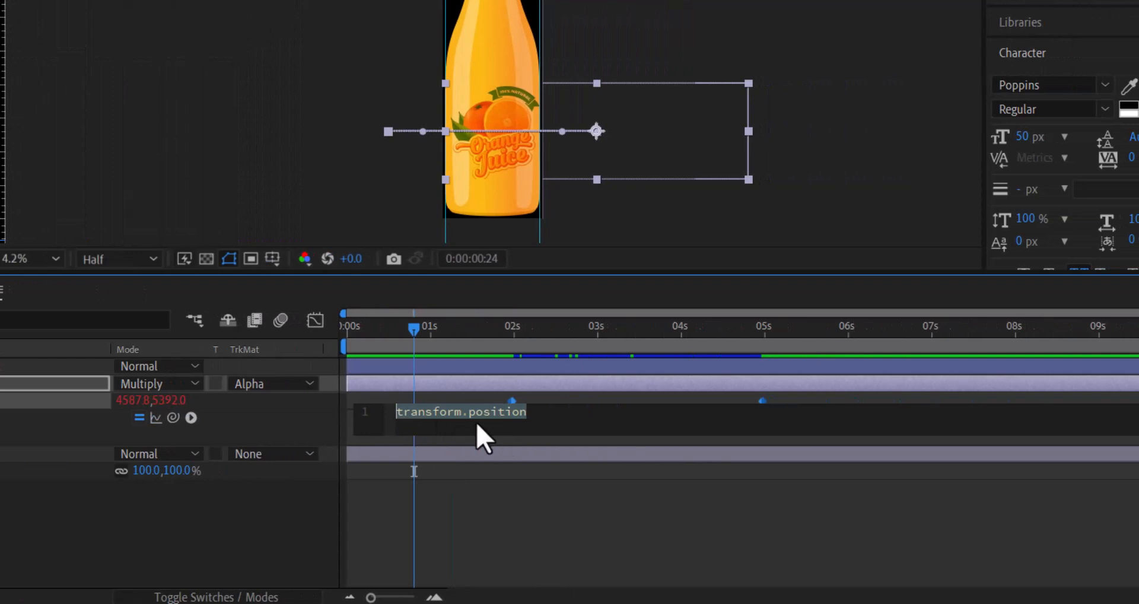
key("ctrl+v")
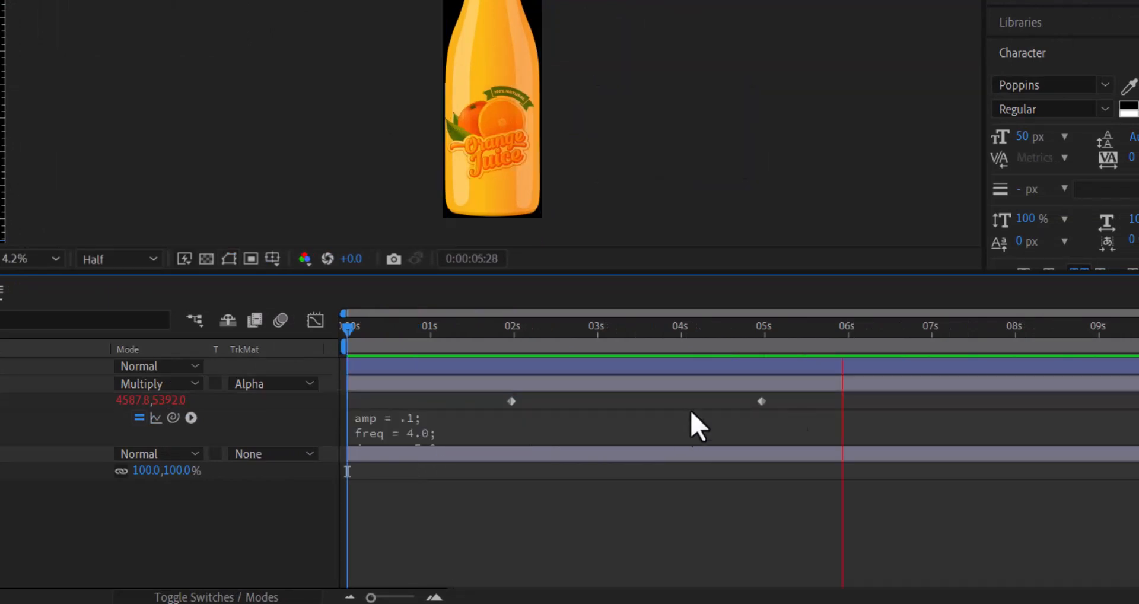
Preview the Bottle composition from the start to check the label's bounce after its slide.
key("space")
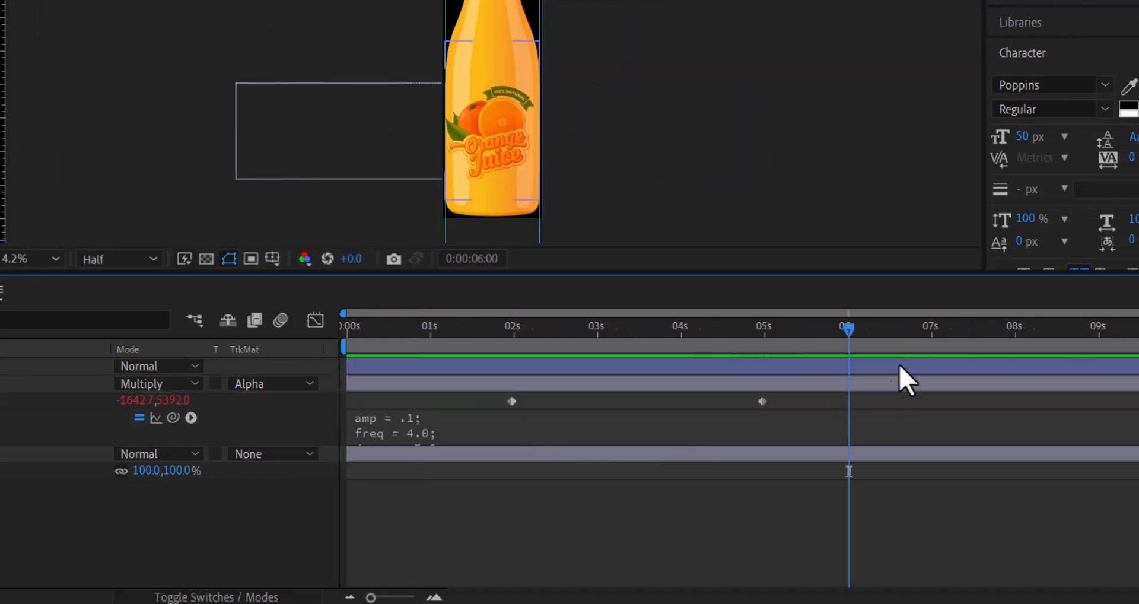
left_click_drag(850, 325, 291, 343)
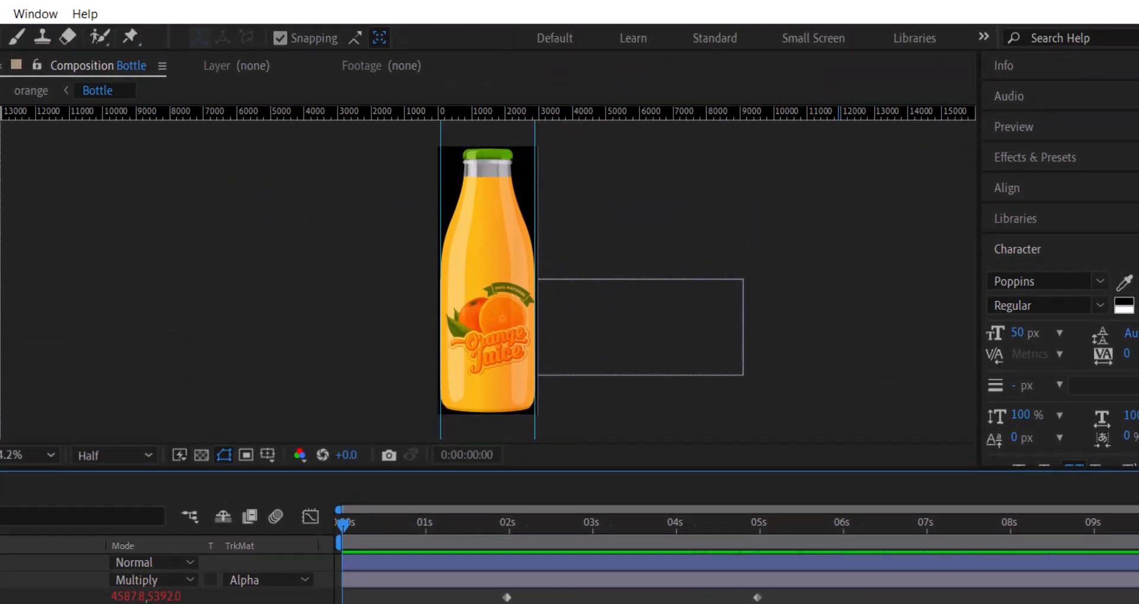
key("space")
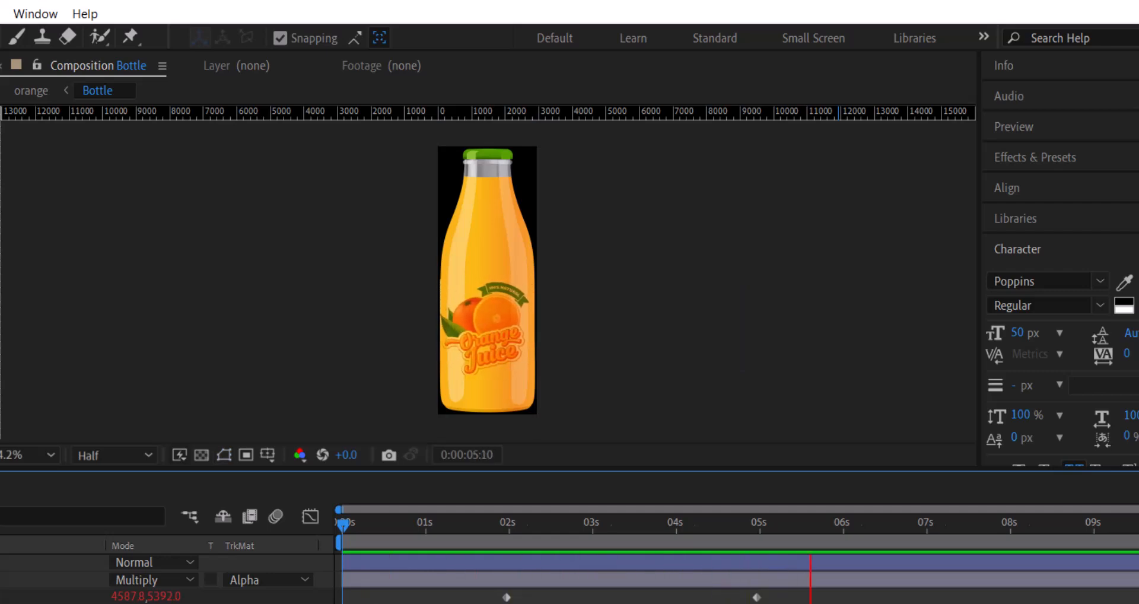
key("space")
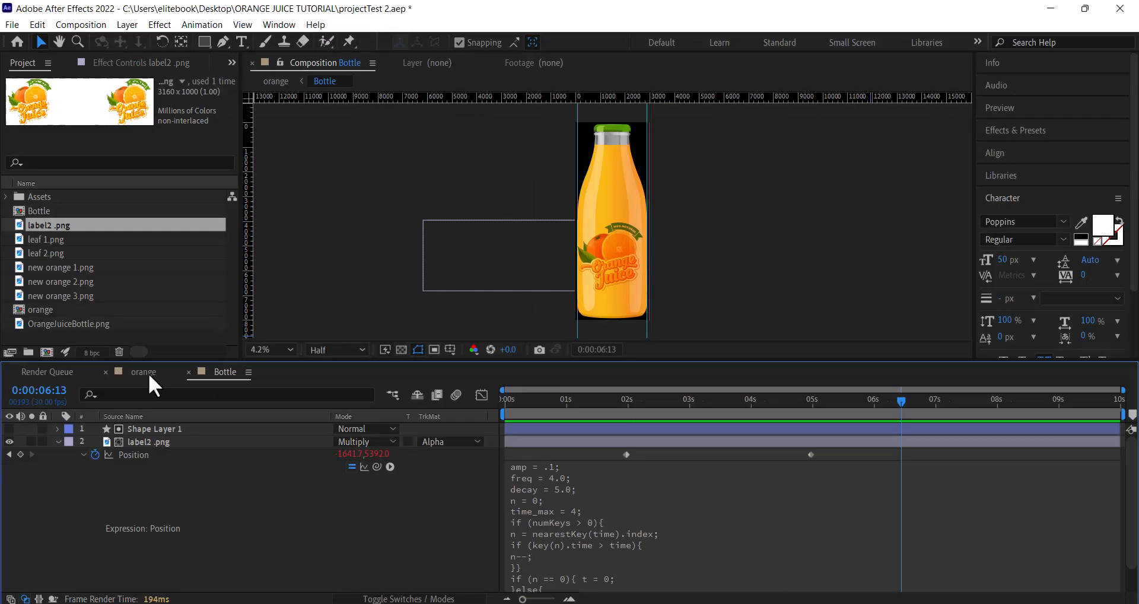
Switch to the orange composition and preview it from the start to check the bottle with its moving label.
left_click(146, 372)
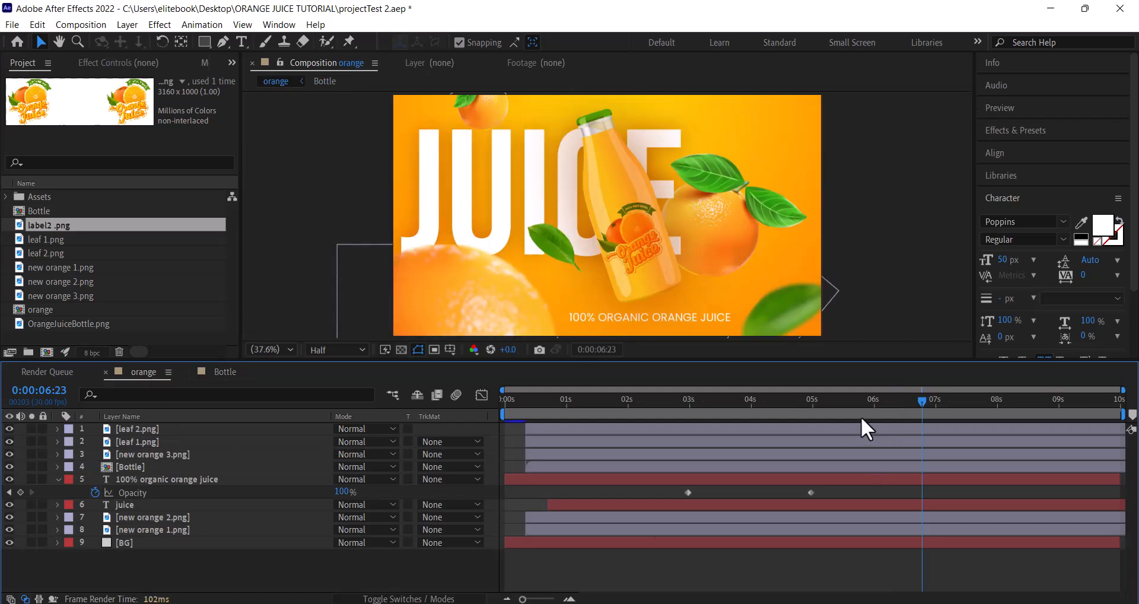
key("Home")
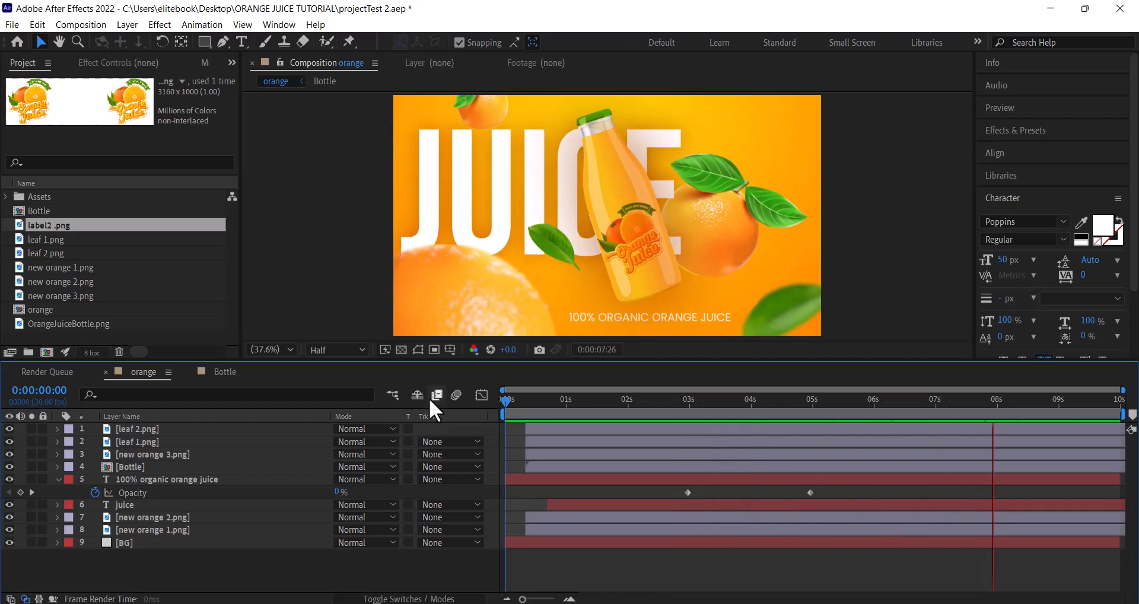
key("space")
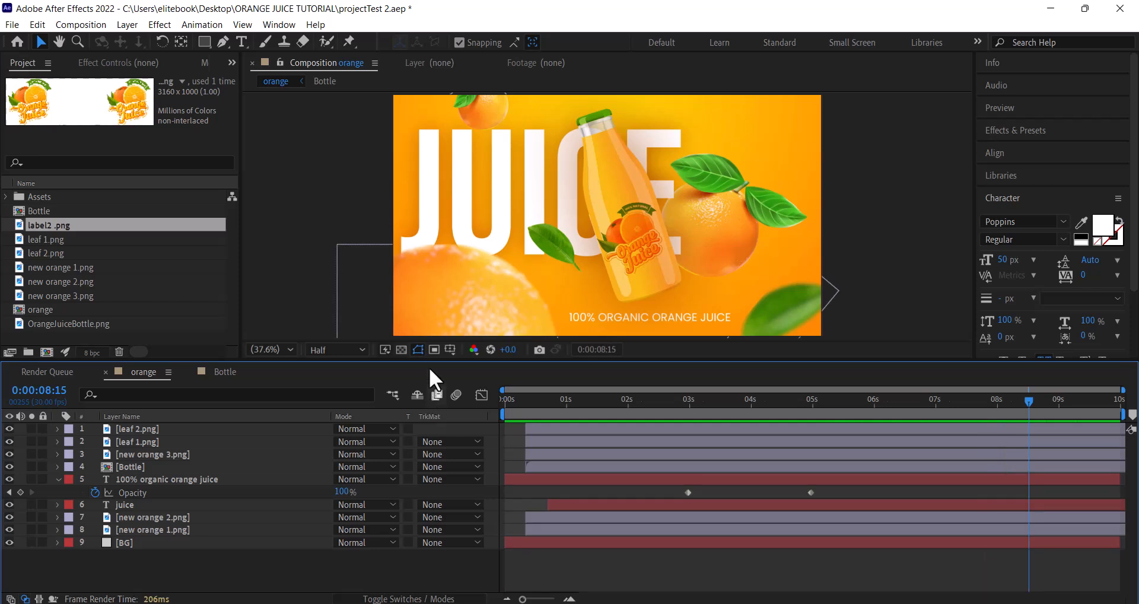
Duplicate the orange composition together with its nested Bottle composition using the True Comp Duplicator script.
left_click(39, 310)
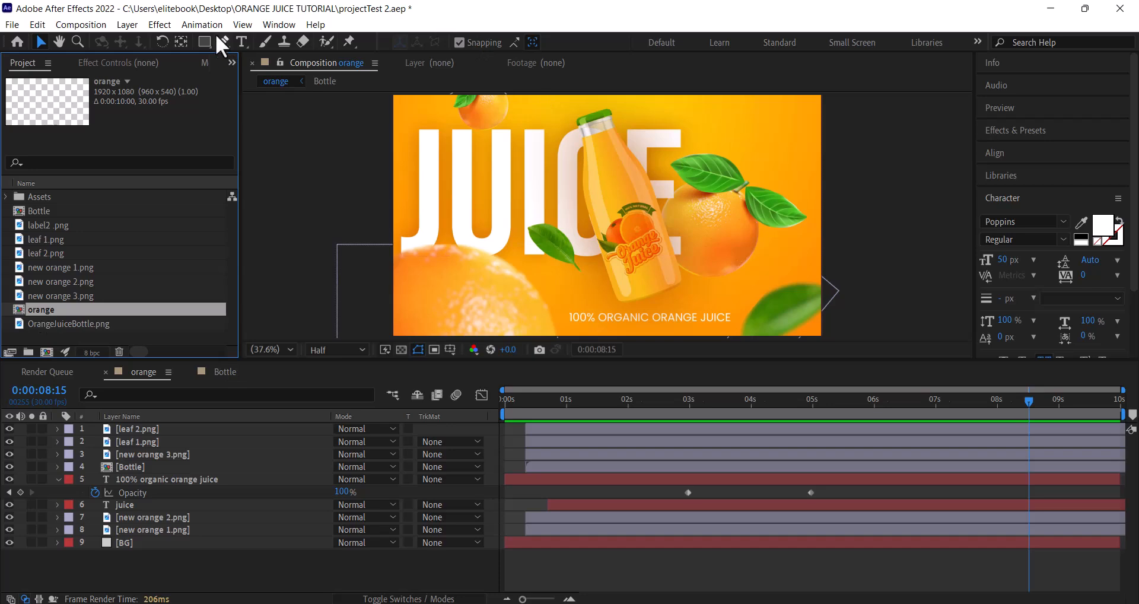
left_click(279, 25)
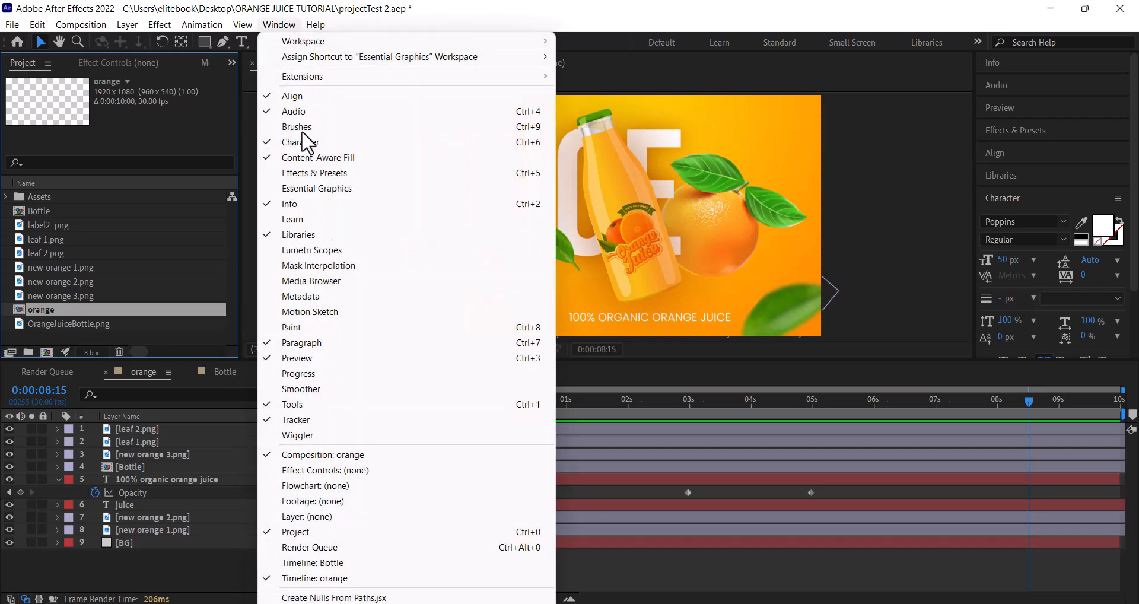
left_click(334, 599)
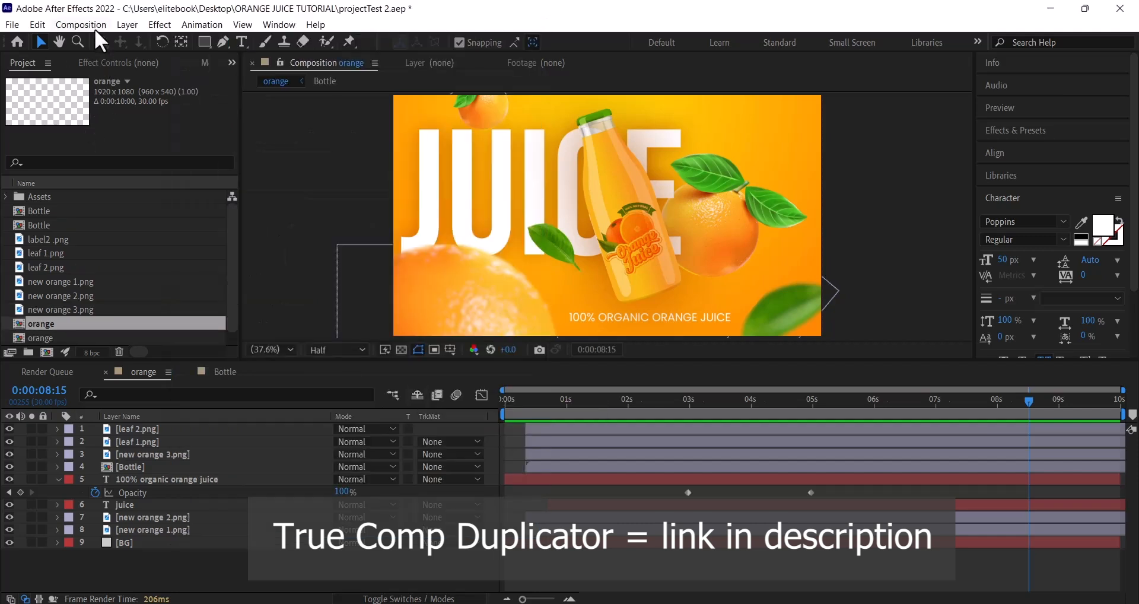
Create a new 1920 x 1080 composition named Main with a duration of 0:00:15:00.
left_click(91, 24)
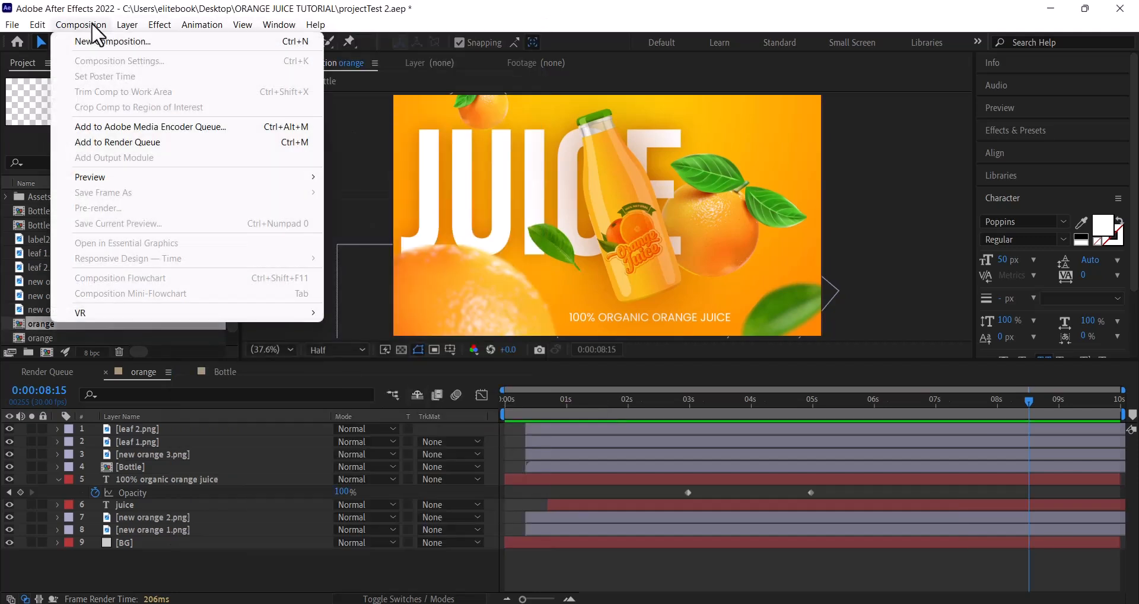
left_click(99, 41)
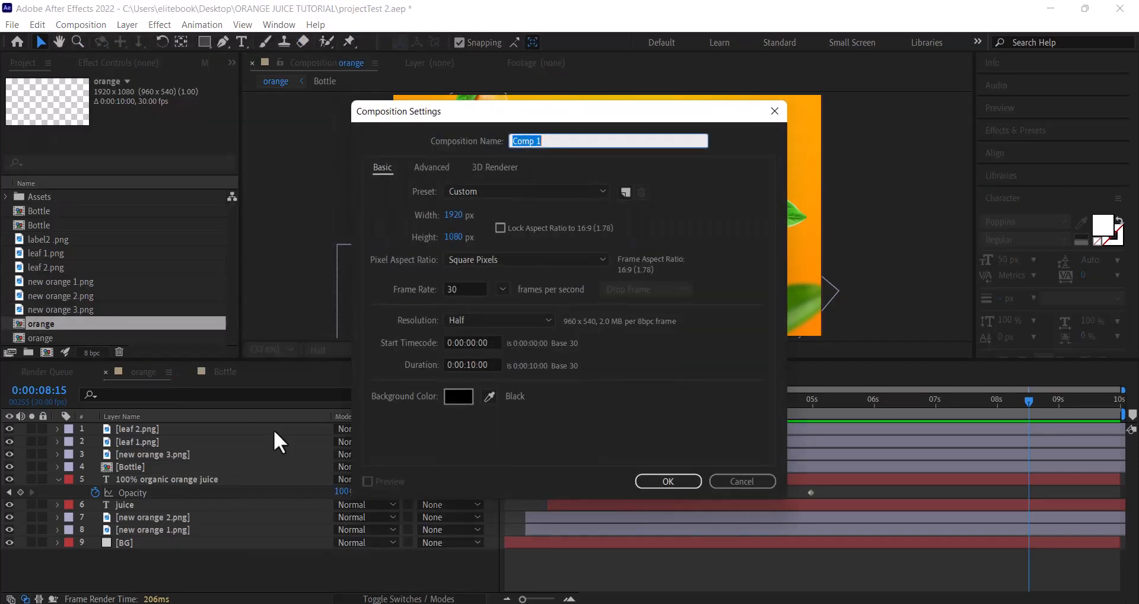
type("Main")
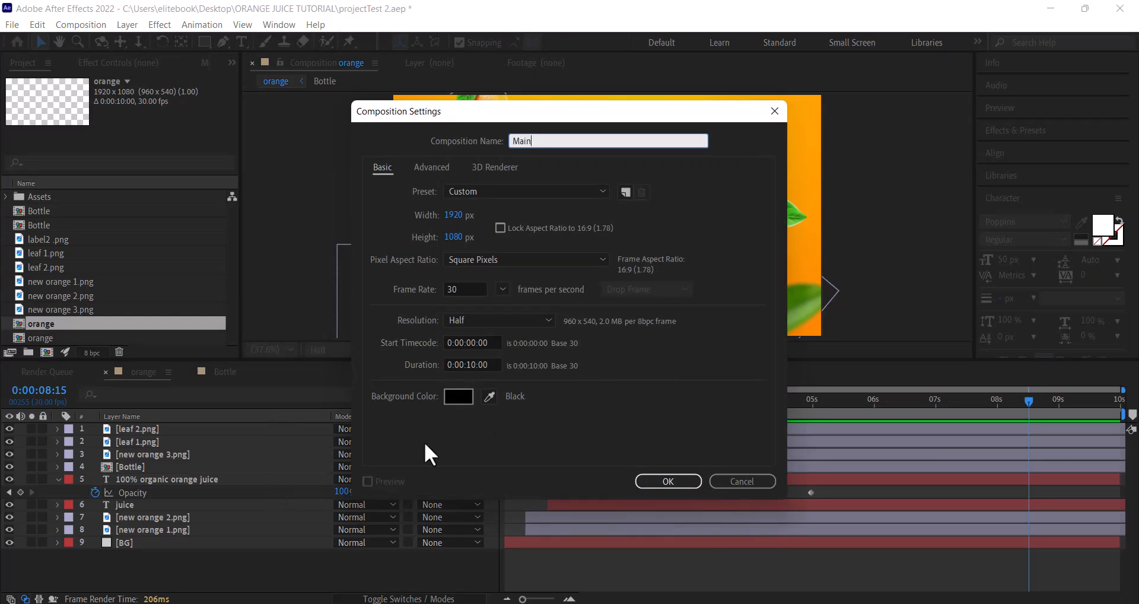
left_click(470, 364)
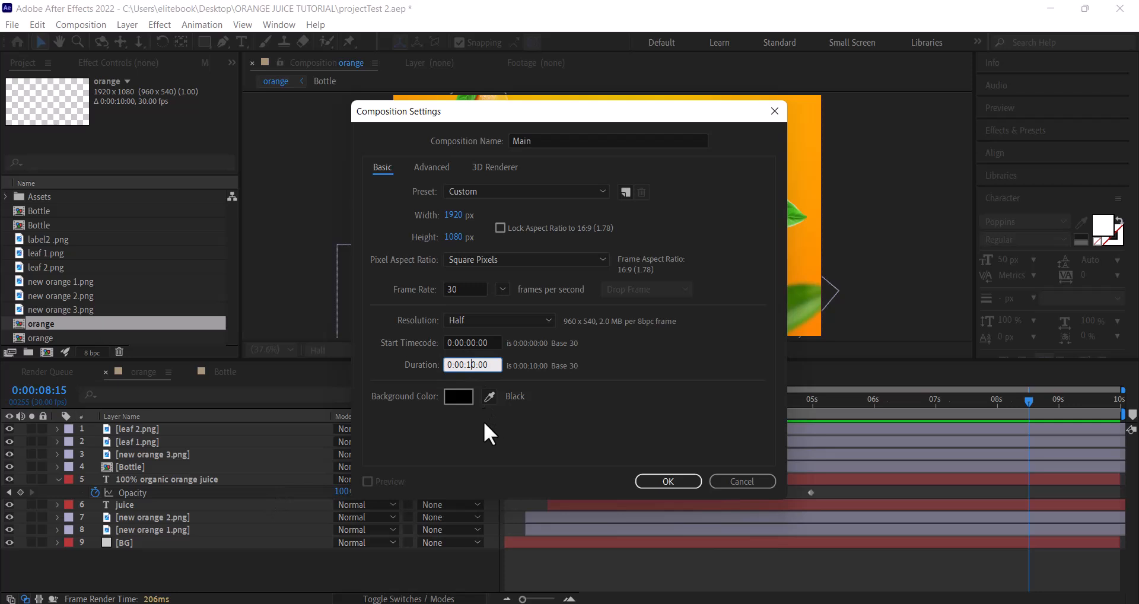
key("Delete")
type("5")
left_click(667, 482)
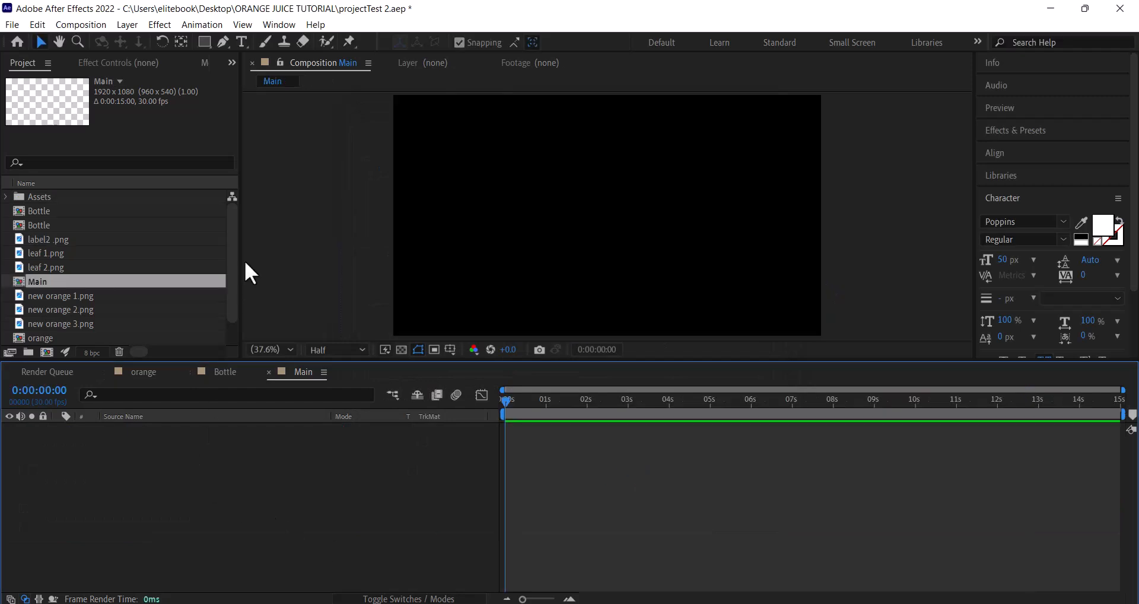
Add the original orange composition to the Main timeline as a layer starting at 0 seconds.
left_click_drag(233, 267, 231, 294)
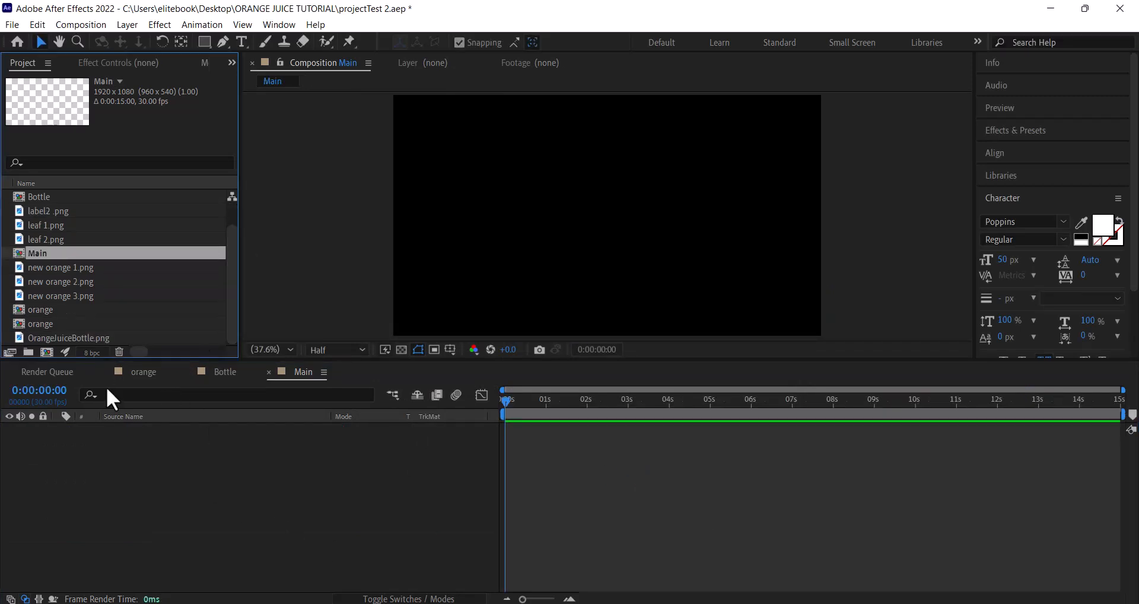
left_click(40, 310)
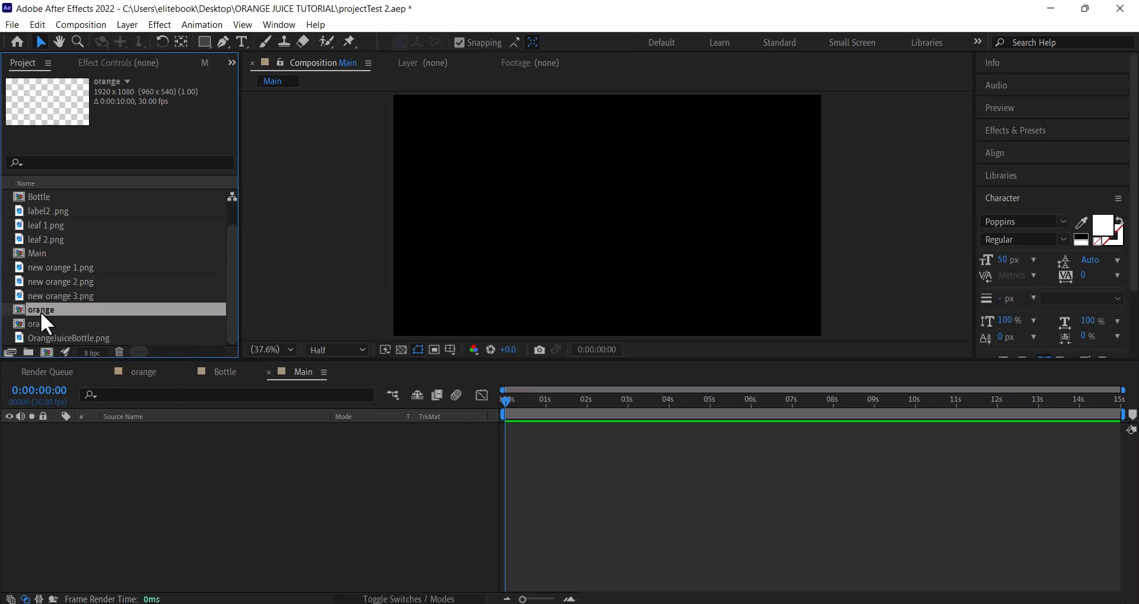
left_click_drag(41, 312, 72, 461)
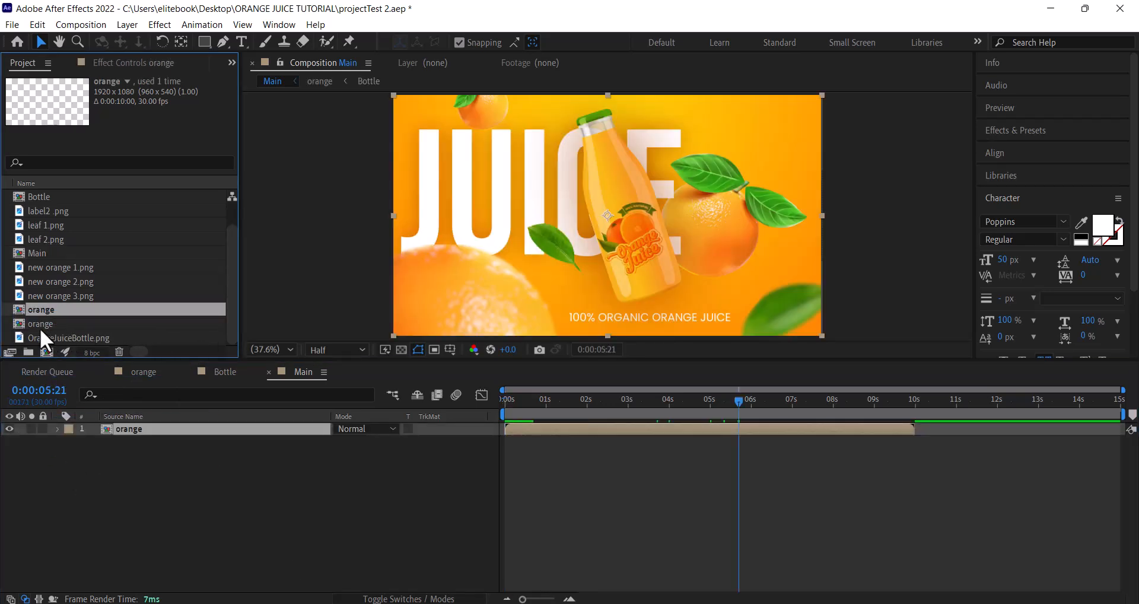
Open the duplicated orange composition and go to 0:00:03:15 in its timeline.
left_click(40, 328)
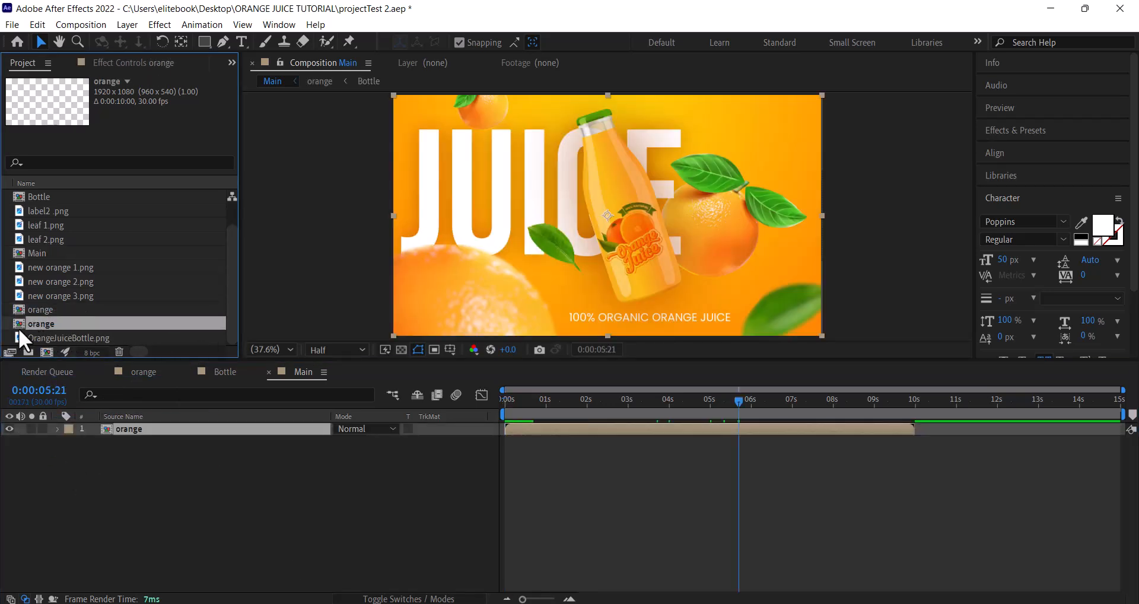
double_click(19, 328)
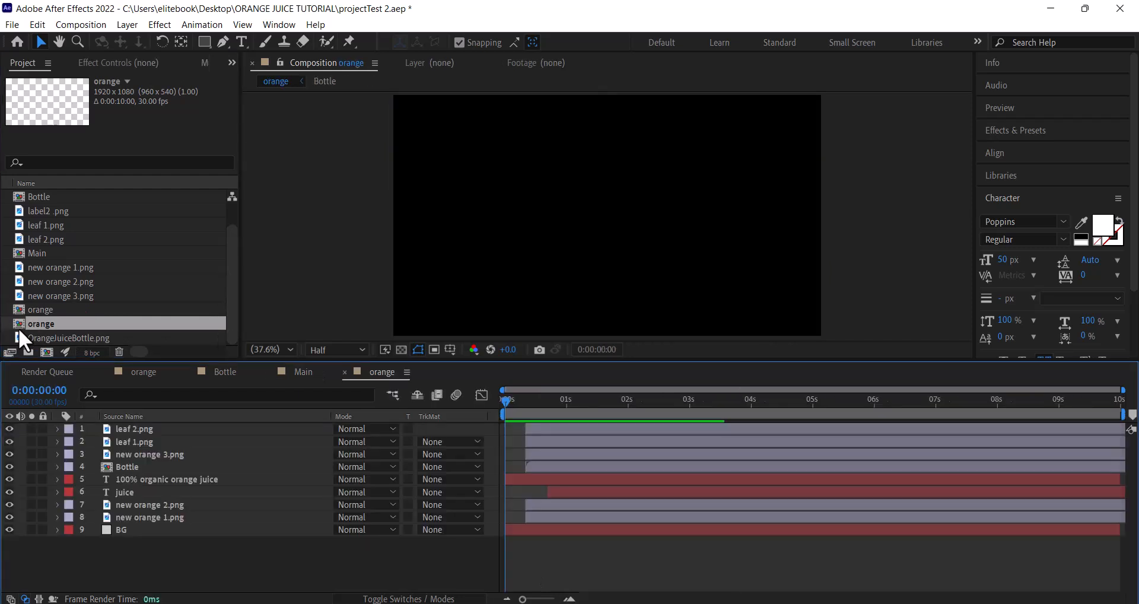
left_click_drag(507, 398, 513, 398)
left_click_drag(620, 411, 723, 413)
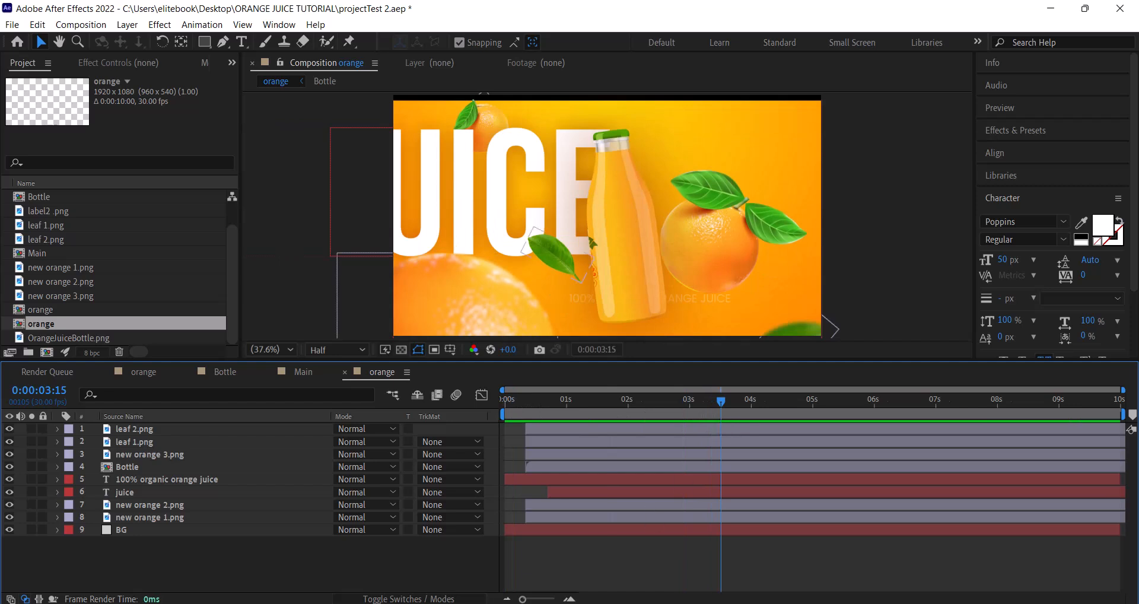
Recolour the BG layer's Gradient Ramp with a mid-grey start colour and a near-black end colour 181818.
left_click(142, 531)
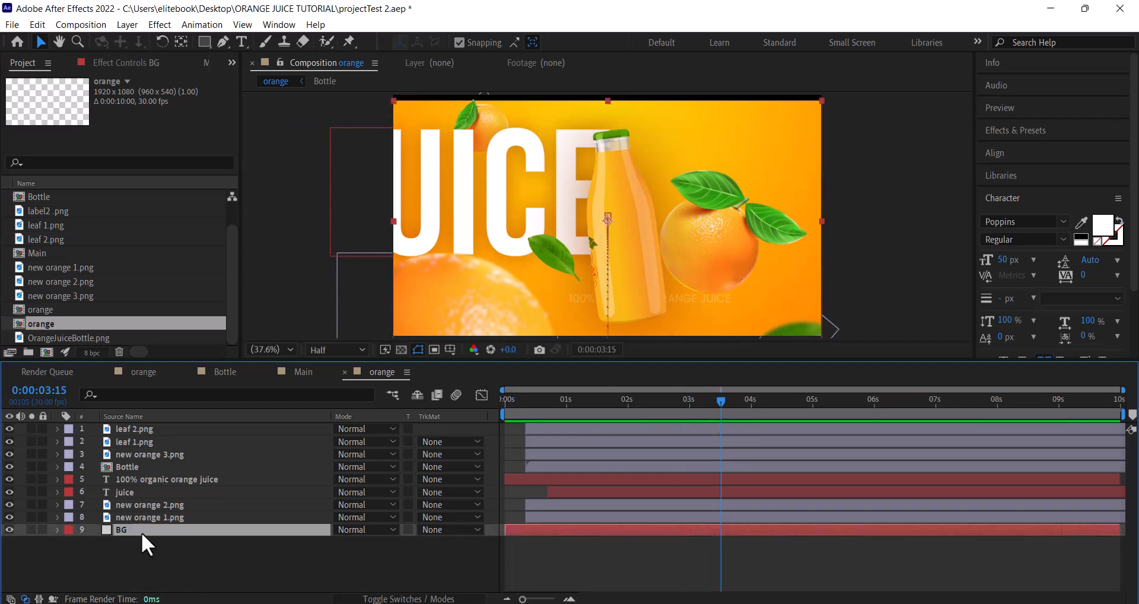
left_click(116, 64)
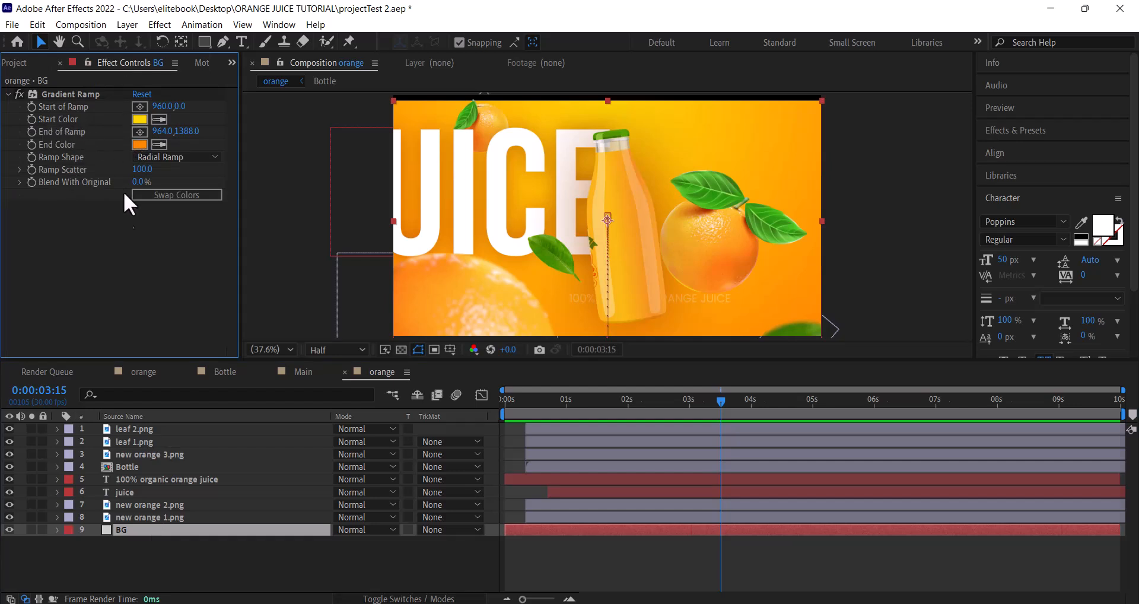
left_click(141, 118)
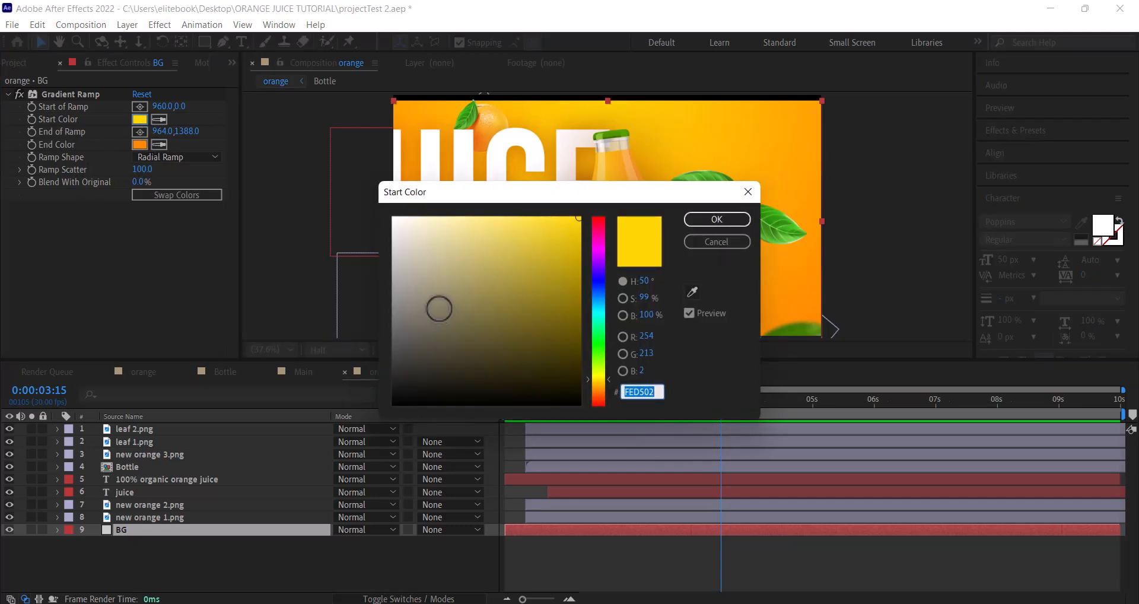
left_click(411, 318)
left_click_drag(387, 326, 332, 334)
left_click(717, 219)
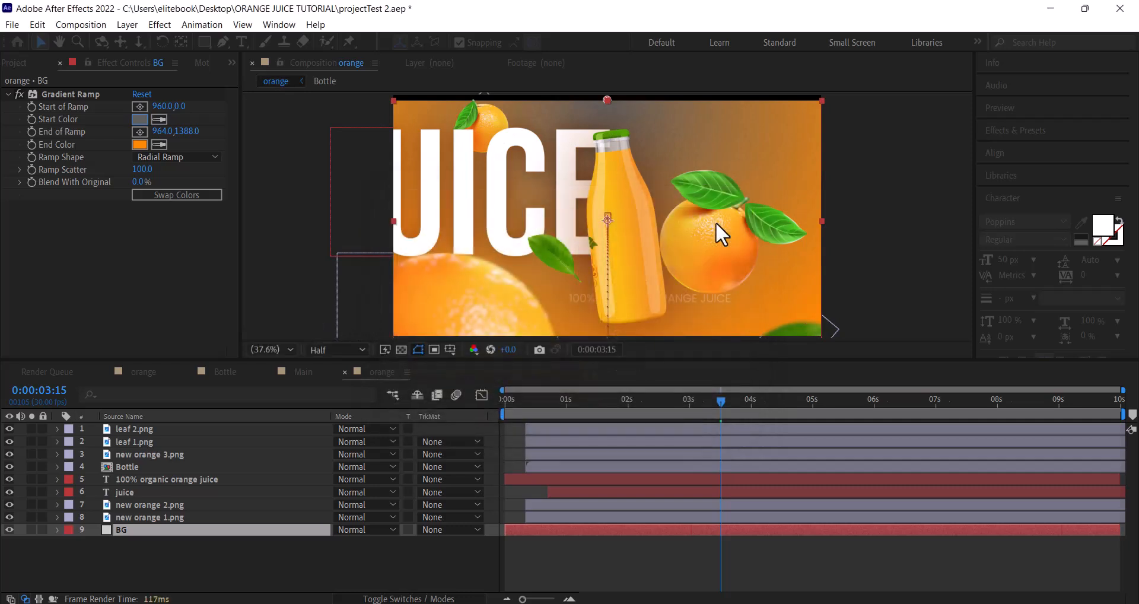
left_click(139, 144)
left_click_drag(427, 324, 349, 386)
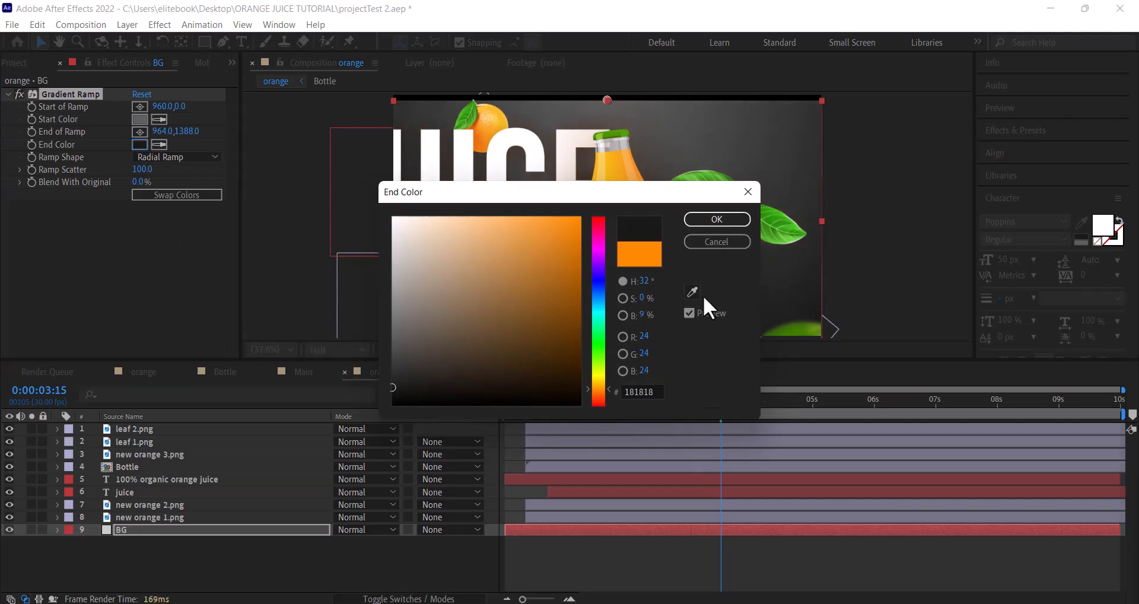
left_click(714, 220)
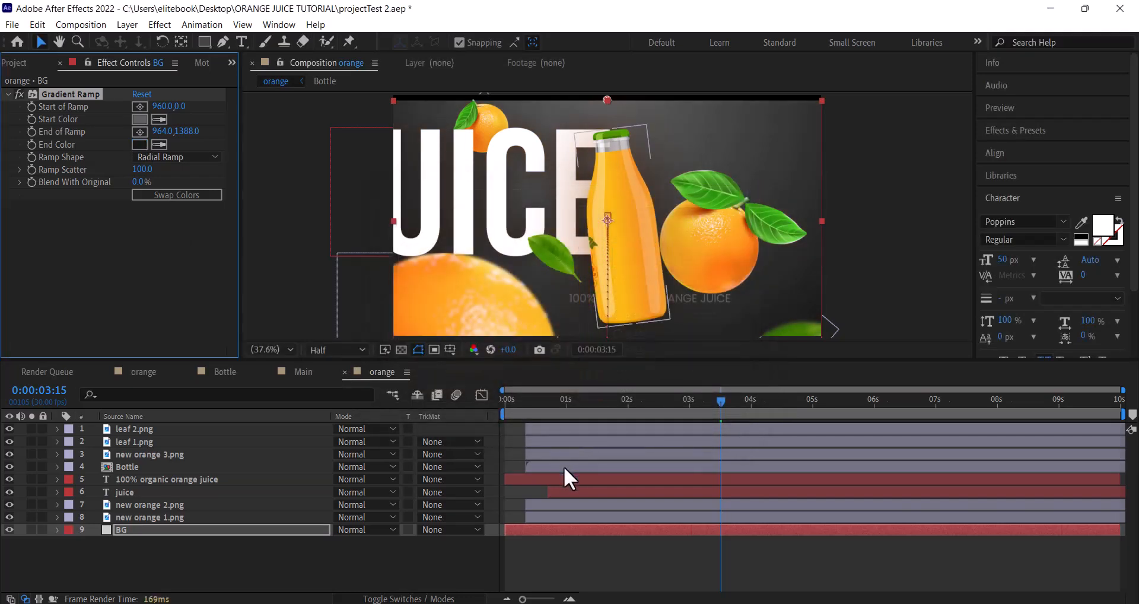
Go to 0:00:05:26 and replace the large juice text with FRESH.
left_click_drag(816, 410, 866, 415)
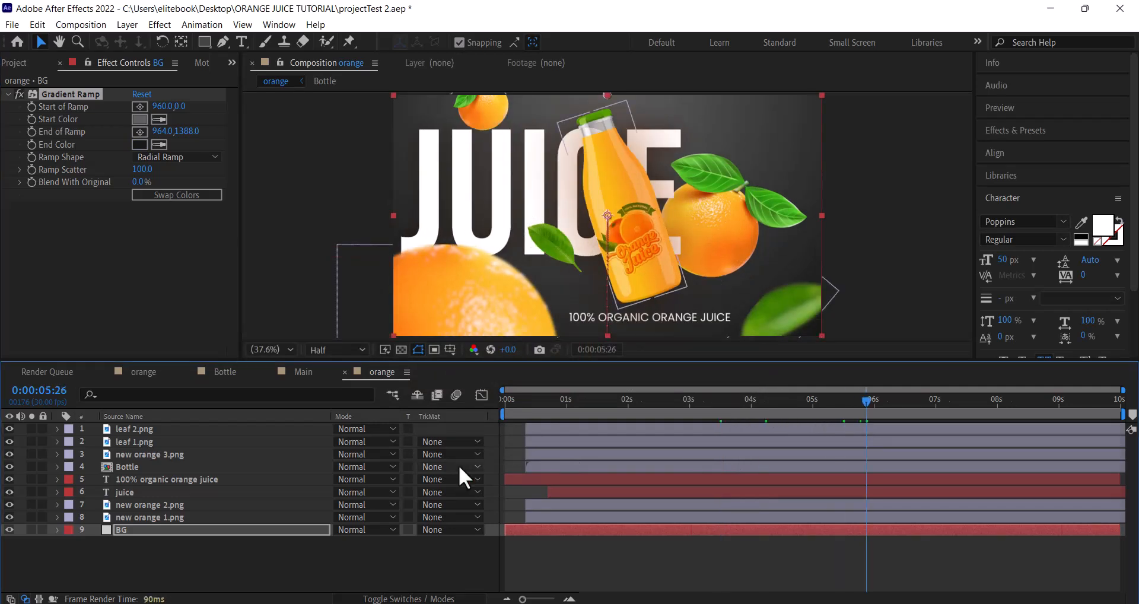
left_click(105, 492)
double_click(105, 492)
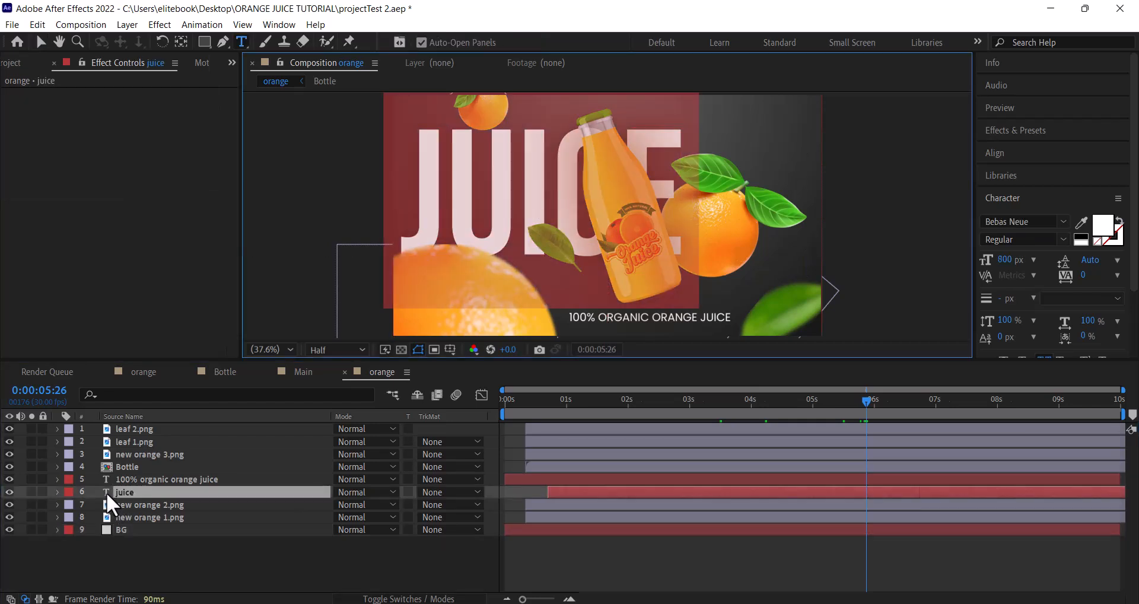
type("FRESH")
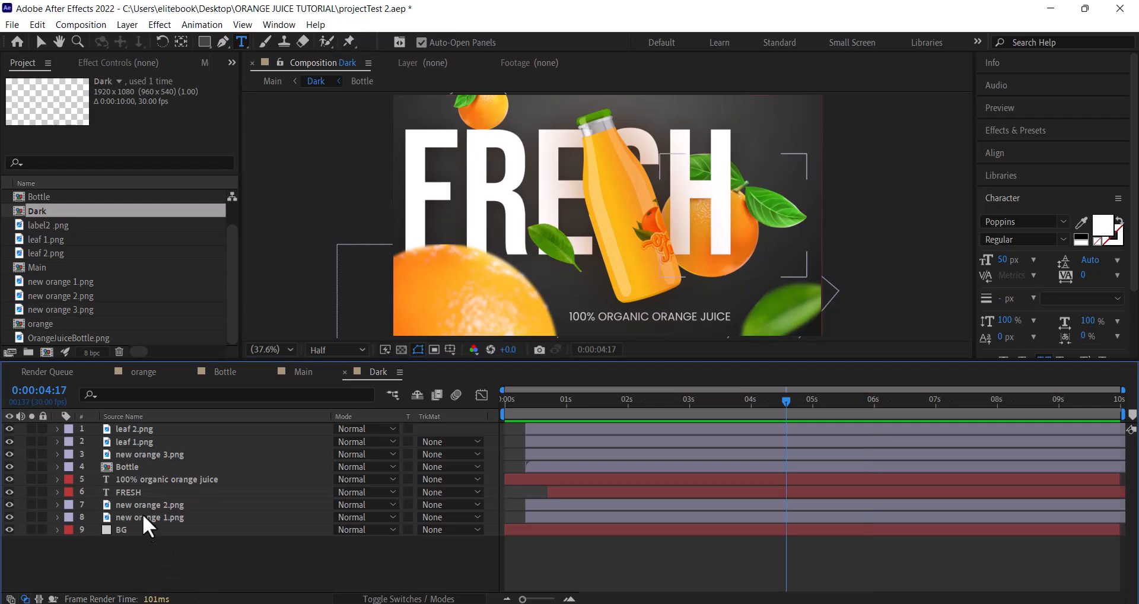
Add a Position keyframe to the FRESH layer at 0:00:02:15, moving the text fully off the canvas's left side to about -1658, 715.
left_click(152, 493)
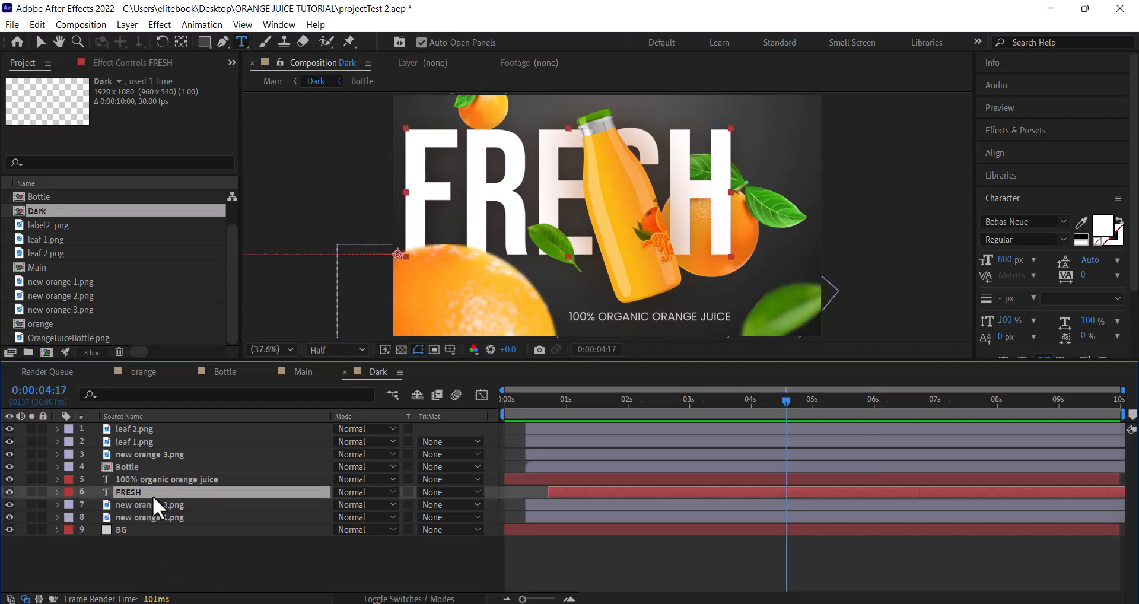
key("p")
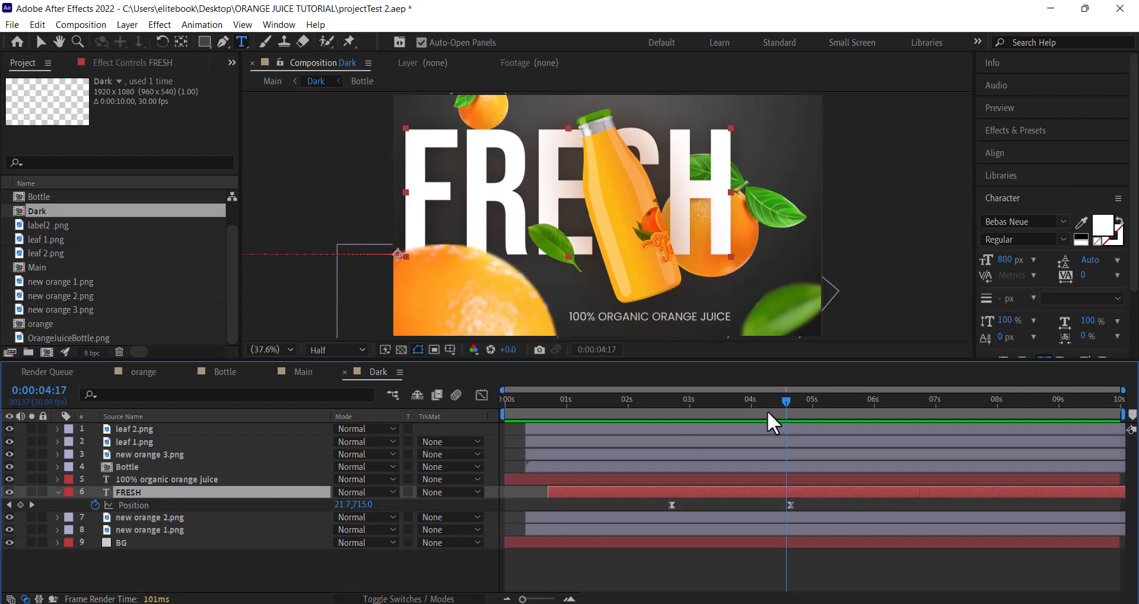
left_click_drag(788, 404, 659, 417)
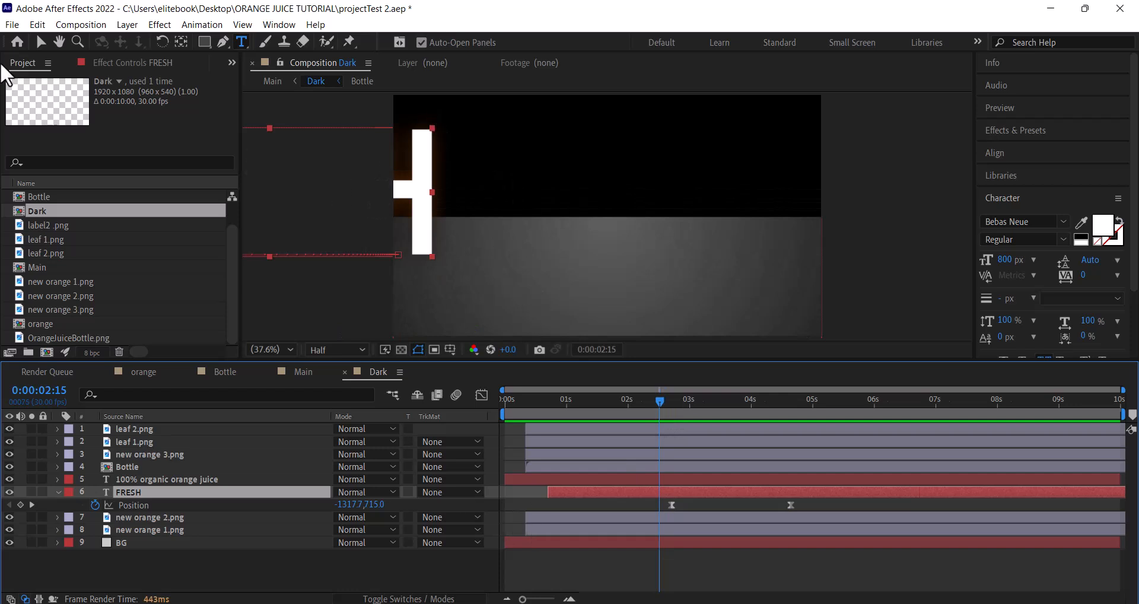
left_click(41, 41)
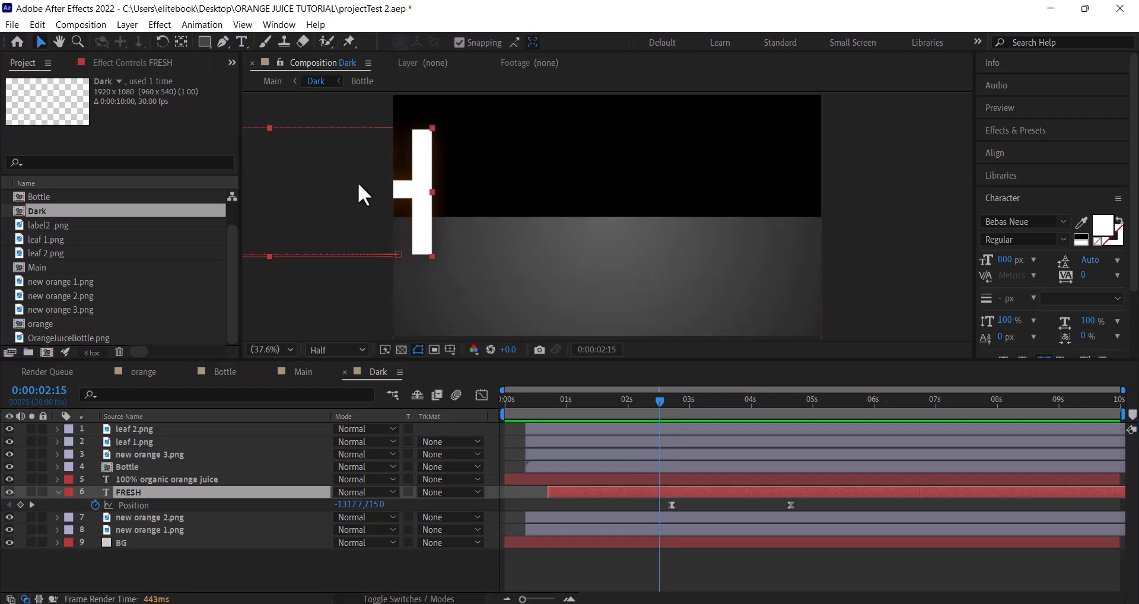
left_click(418, 199)
key("alt+shift+p")
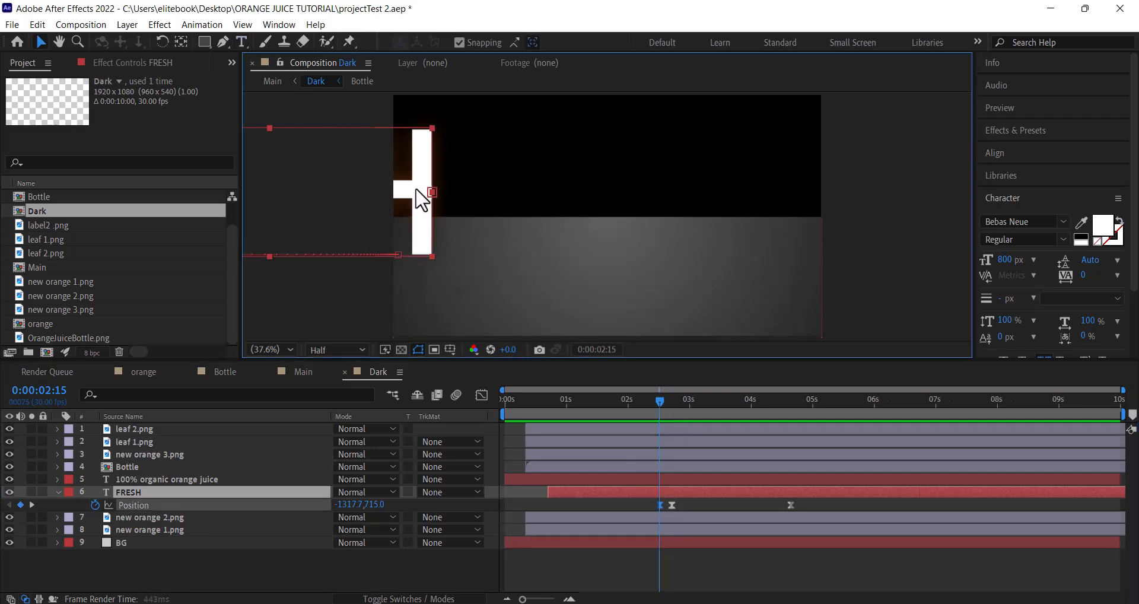
left_click_drag(414, 190, 338, 187)
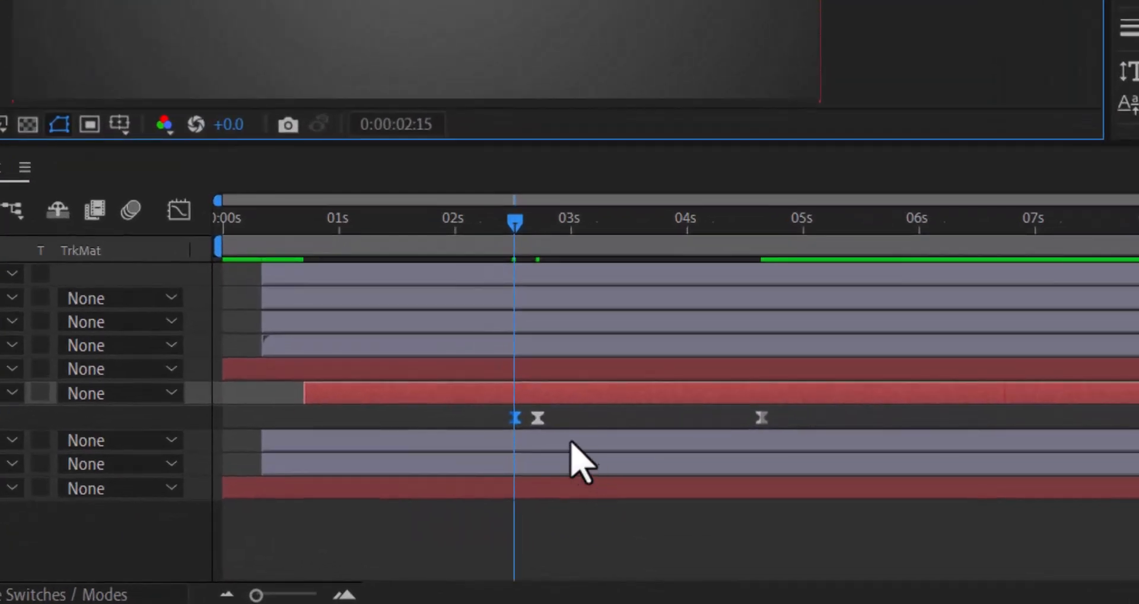
Delete FRESH's old starting Position keyframe, shift the new off-canvas keyframe to about 2.6 seconds, and preview the animation.
left_click(555, 432)
left_click(540, 420)
key("Delete")
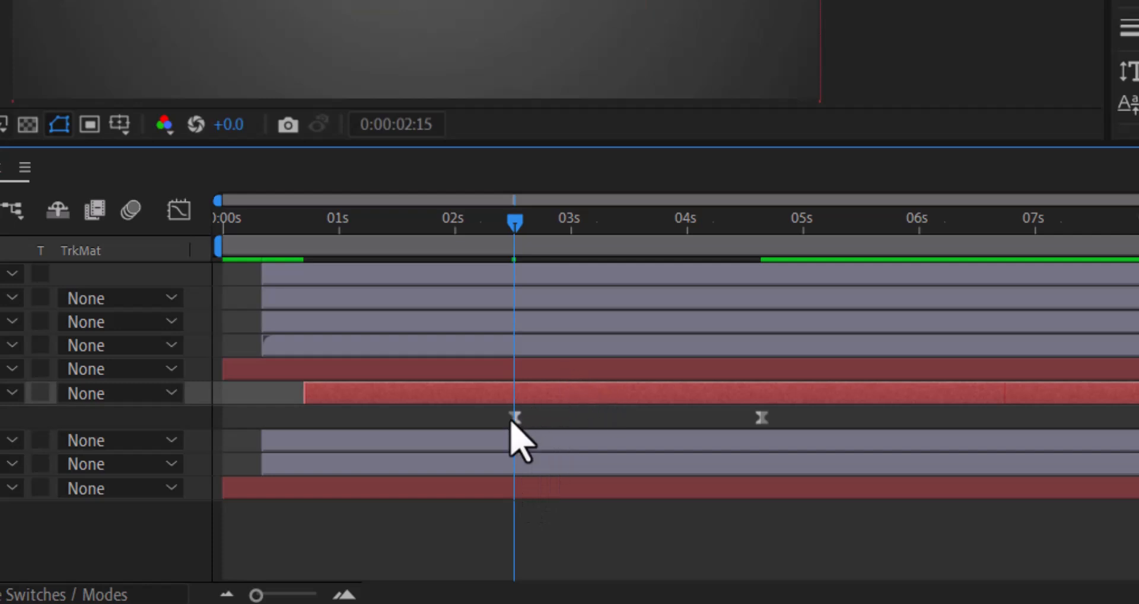
left_click(515, 419)
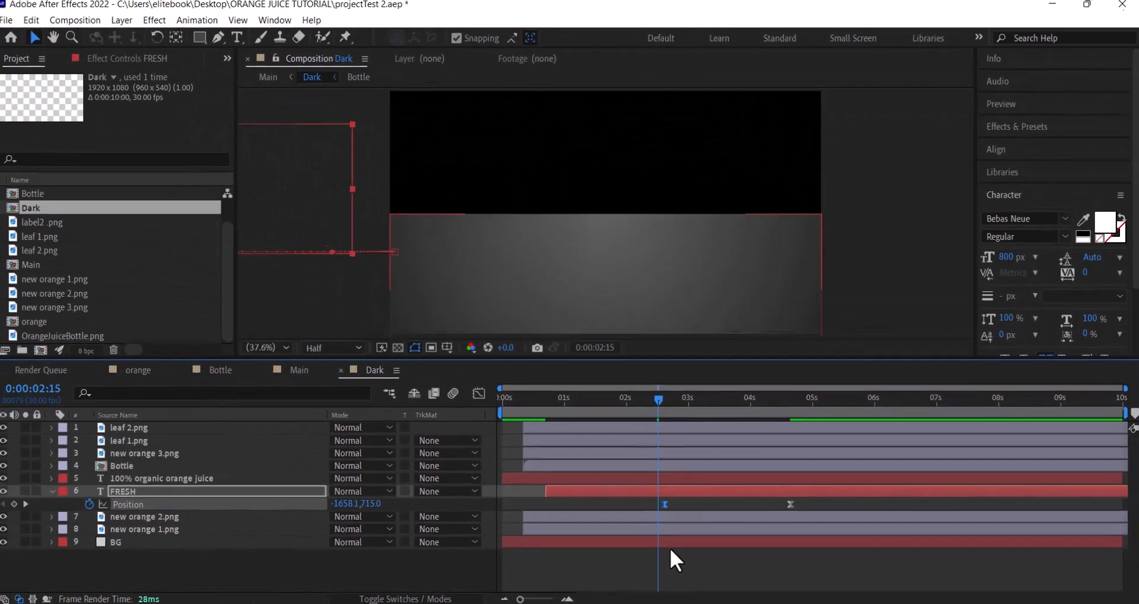
key("space")
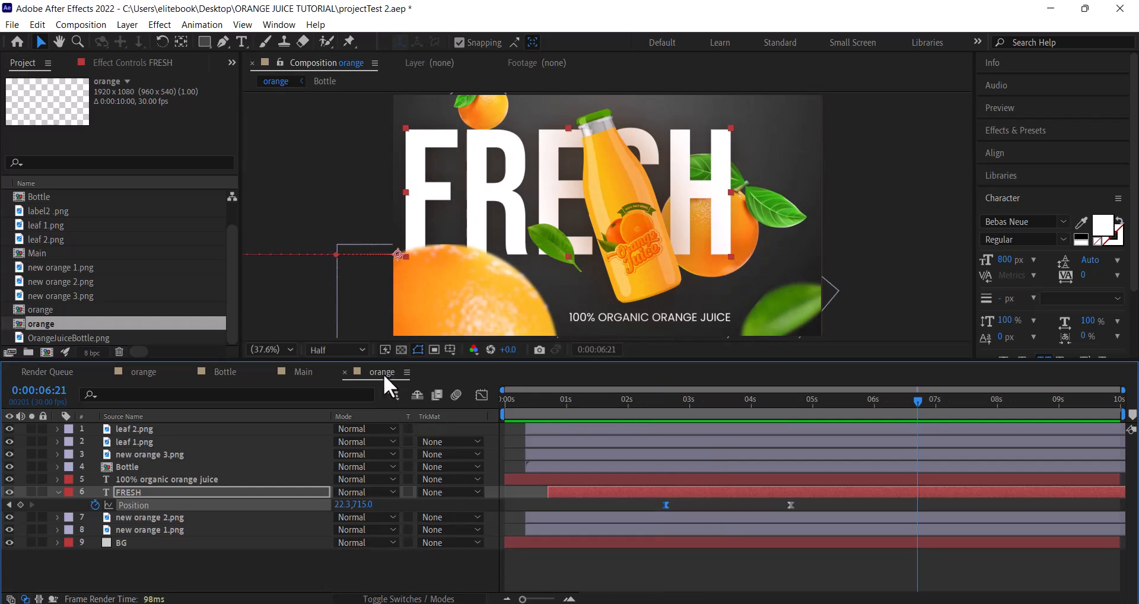
Rename the duplicated orange composition as dark in its composition settings.
right_click(230, 569)
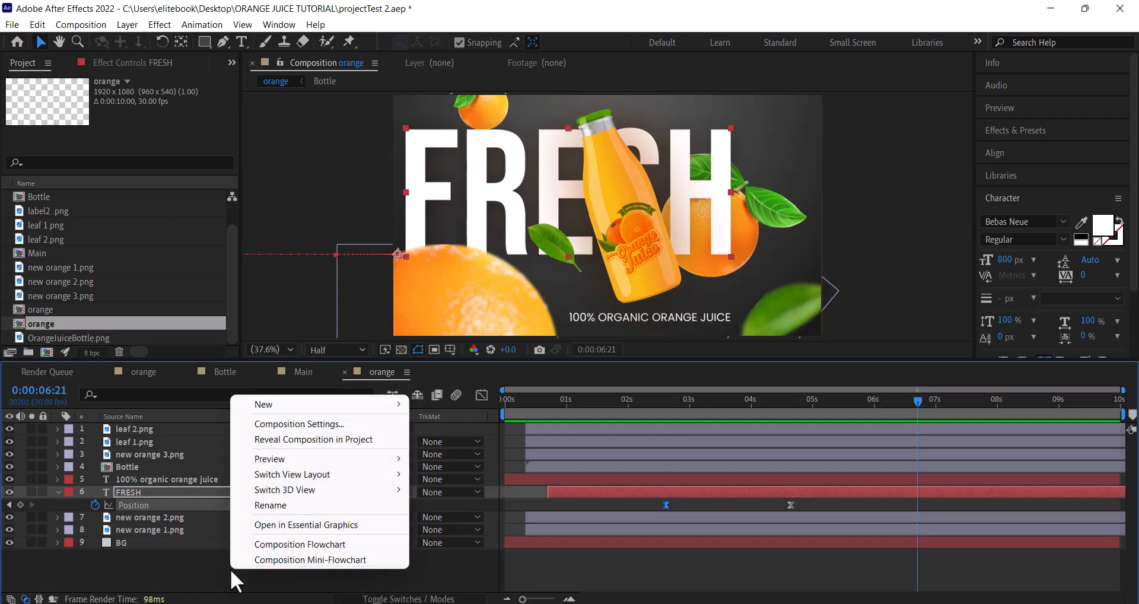
left_click(292, 424)
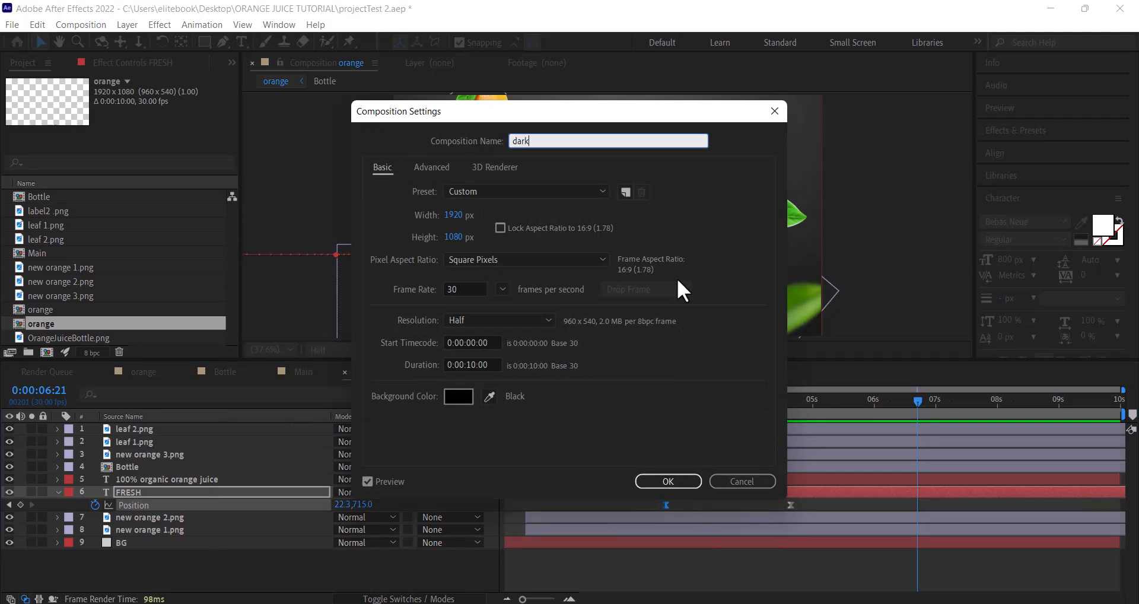
key("Return")
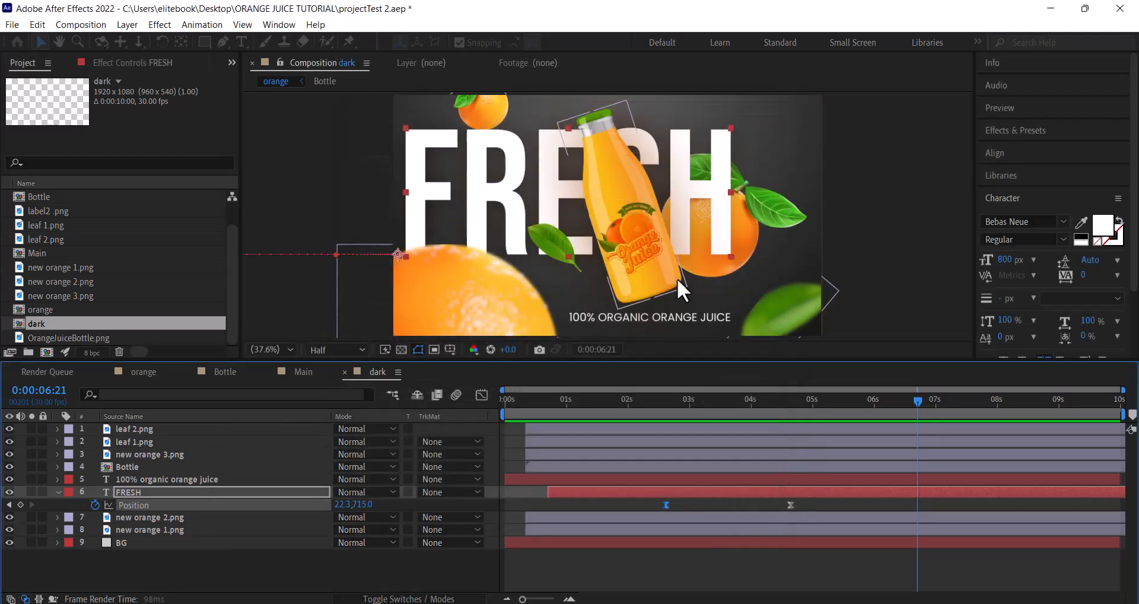
Add the dark composition above the orange layer in Main and shift it to start at about 7 seconds.
left_click(303, 372)
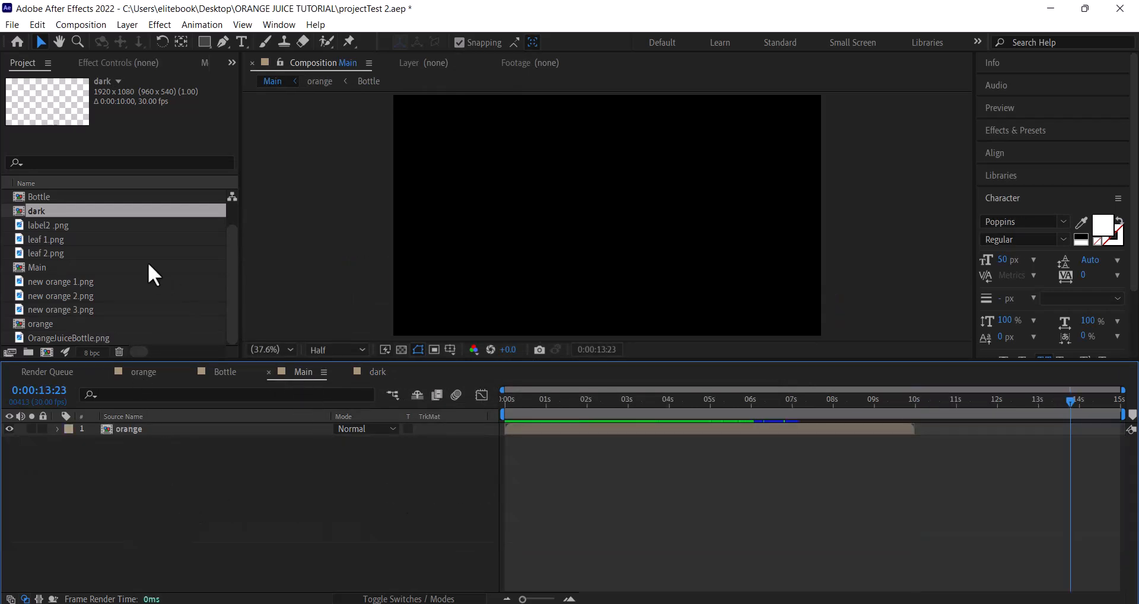
left_click_drag(29, 211, 165, 426)
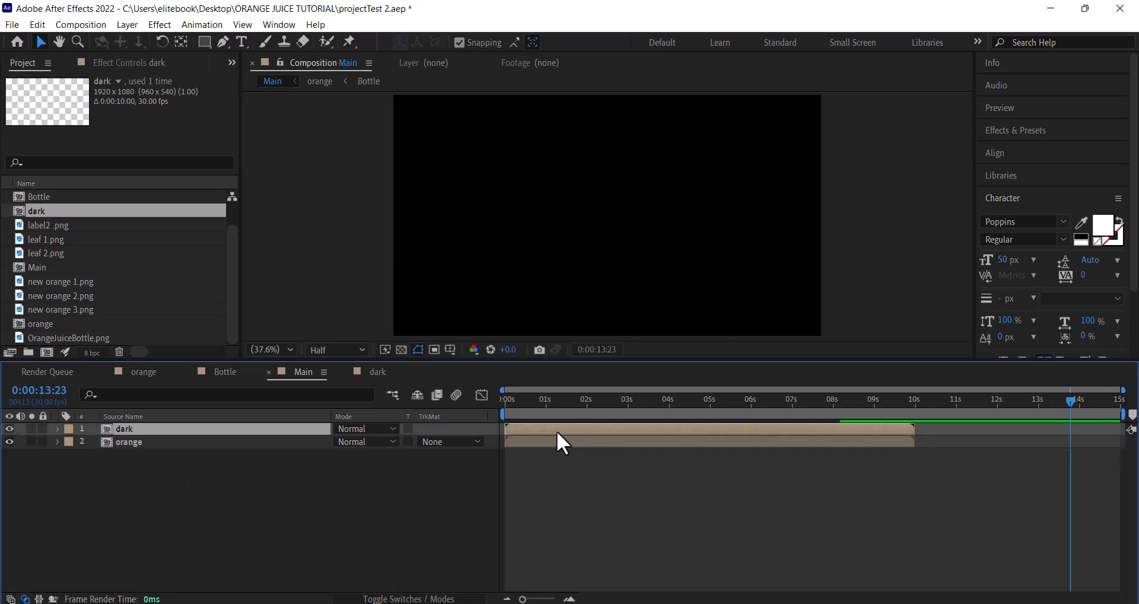
left_click_drag(556, 429, 844, 429)
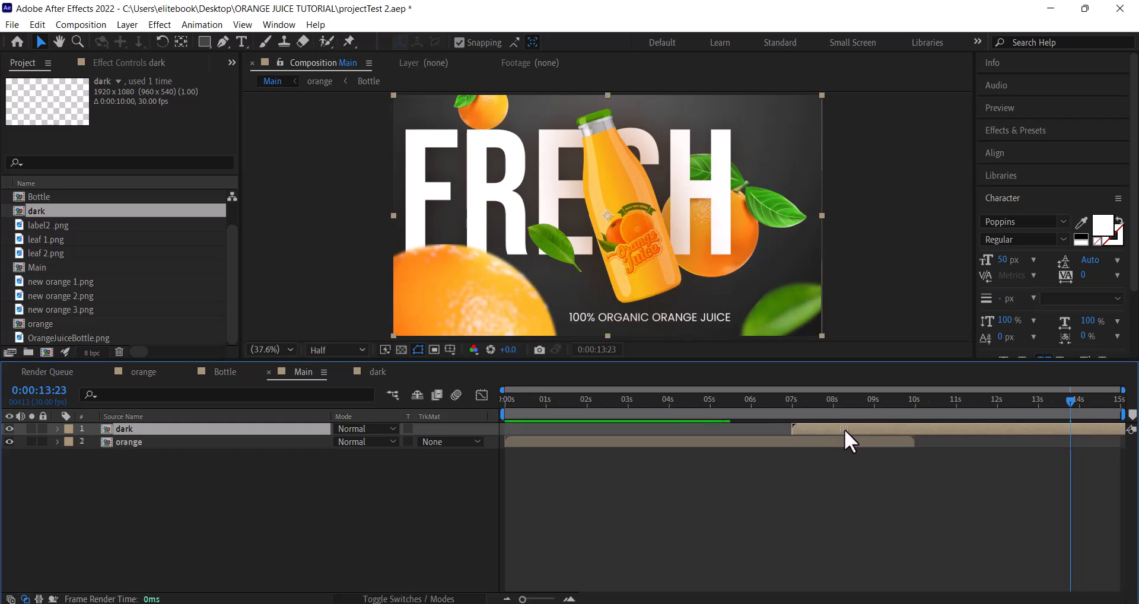